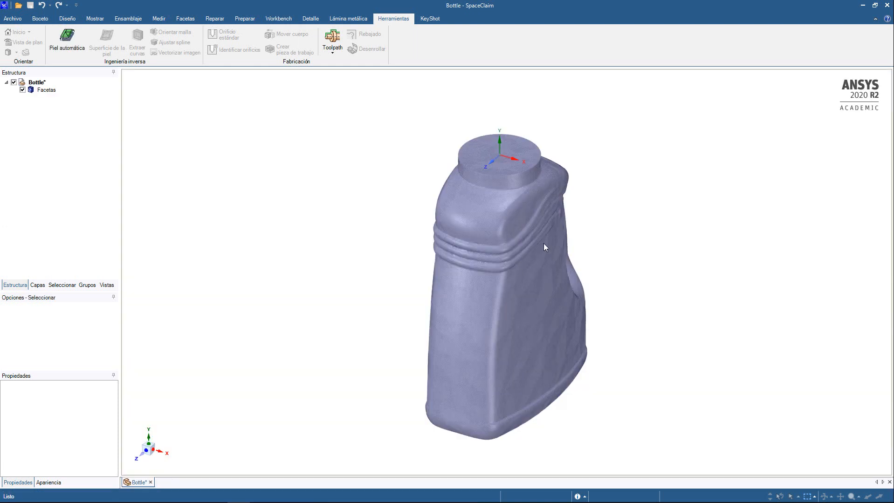
{"action": "left_click", "coordinate": [551, 298]}
{"action": "scroll", "coordinate": [553, 298], "scroll_direction": "up", "scroll_amount": 3}
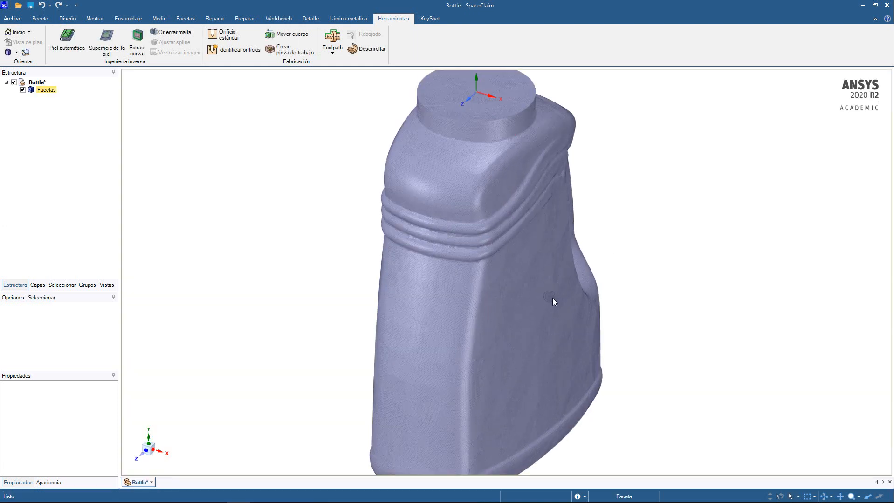
{"action": "scroll", "coordinate": [552, 297], "scroll_direction": "down", "scroll_amount": 2}
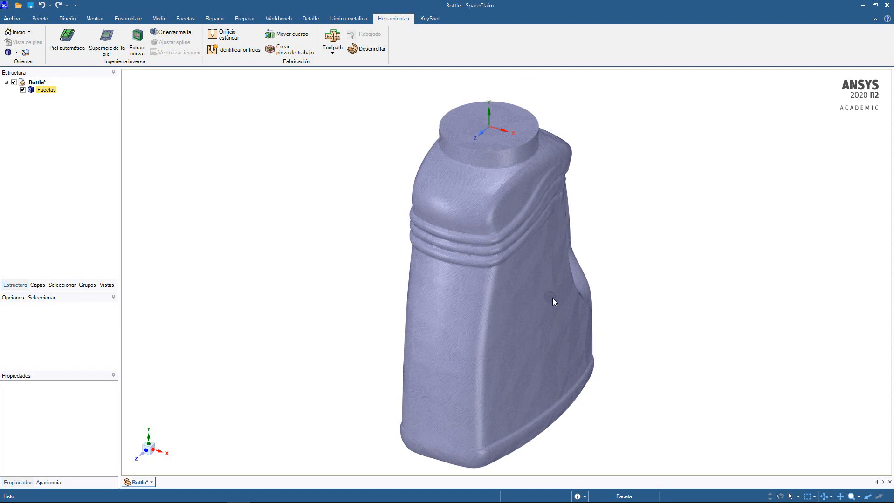
{"action": "left_click", "coordinate": [499, 127]}
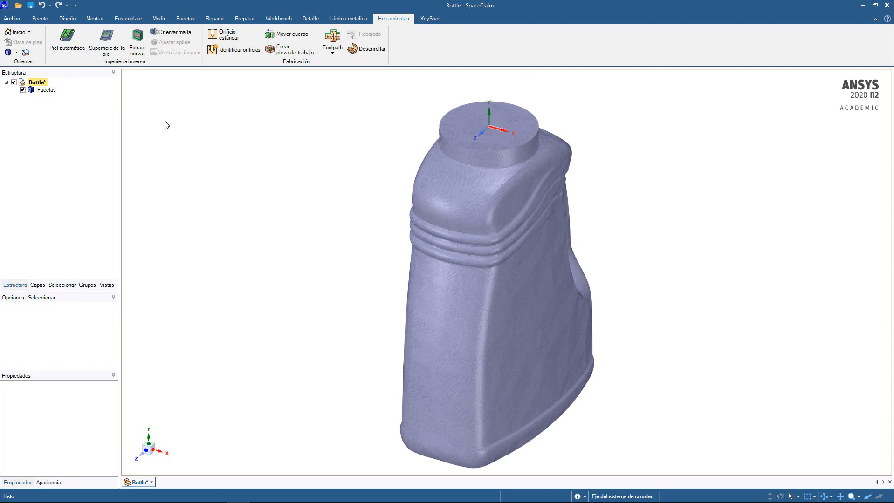
{"action": "left_click", "coordinate": [525, 177]}
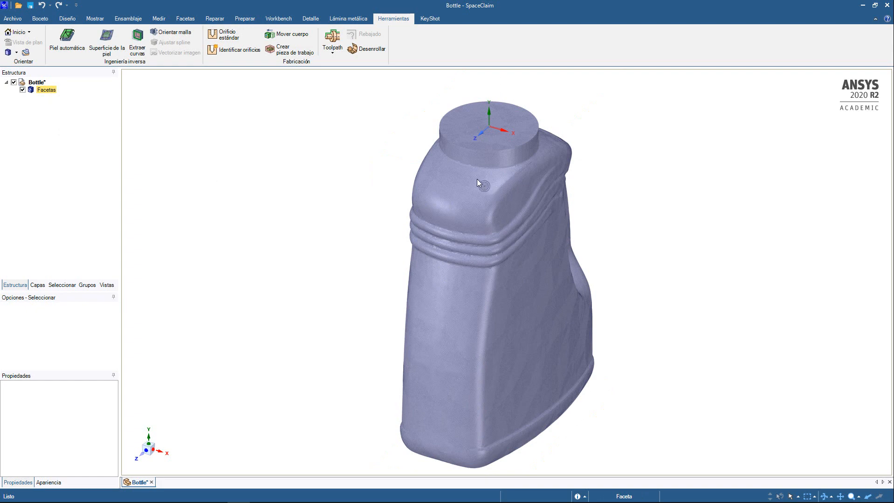
Examine the triangular facets on the bottle's front shoulder, picking individual triangles and a mesh vertex.
{"action": "scroll", "coordinate": [477, 179], "scroll_direction": "up", "scroll_amount": 10}
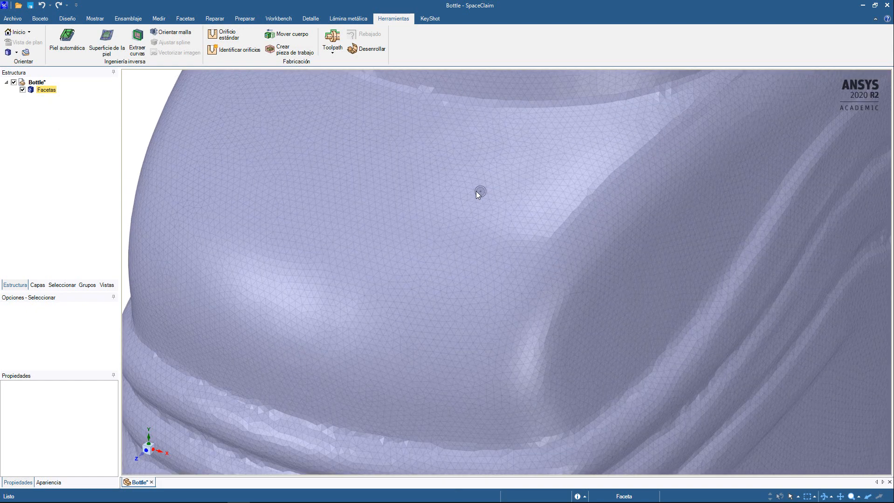
{"action": "scroll", "coordinate": [477, 192], "scroll_direction": "up", "scroll_amount": 8}
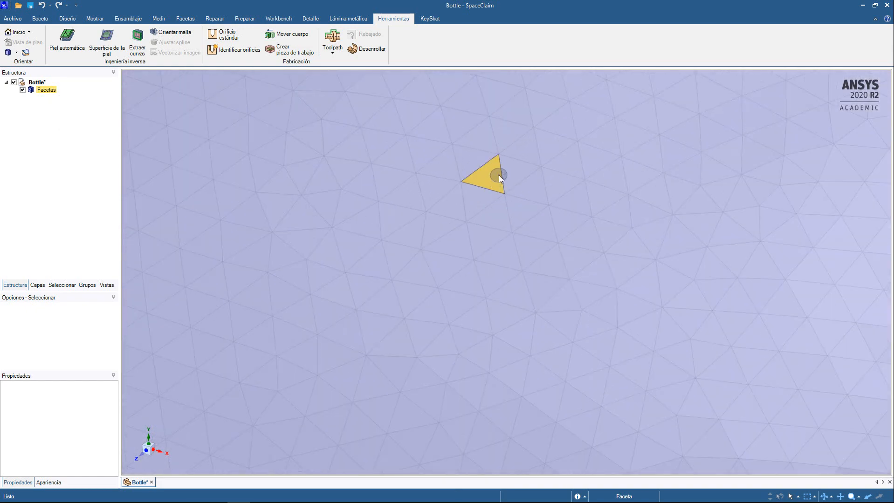
{"action": "left_click", "coordinate": [499, 177]}
{"action": "left_click", "coordinate": [472, 199]}
{"action": "left_click", "coordinate": [454, 204]}
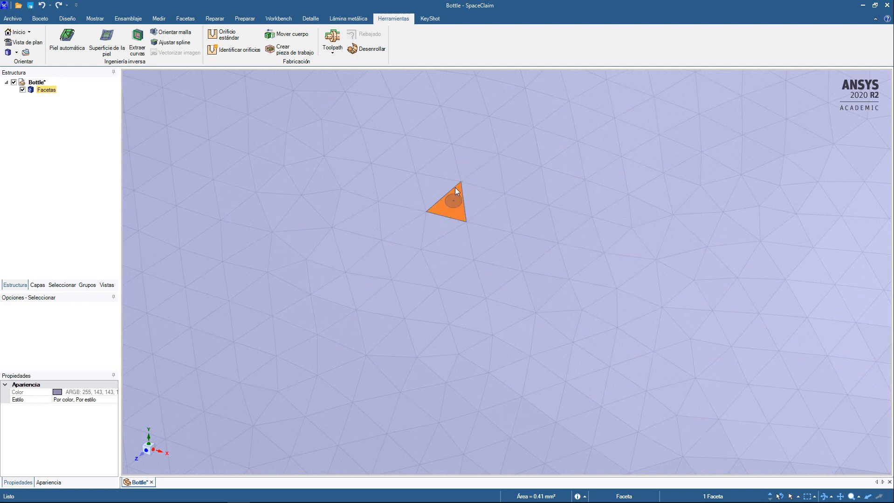
{"action": "left_click", "coordinate": [461, 180]}
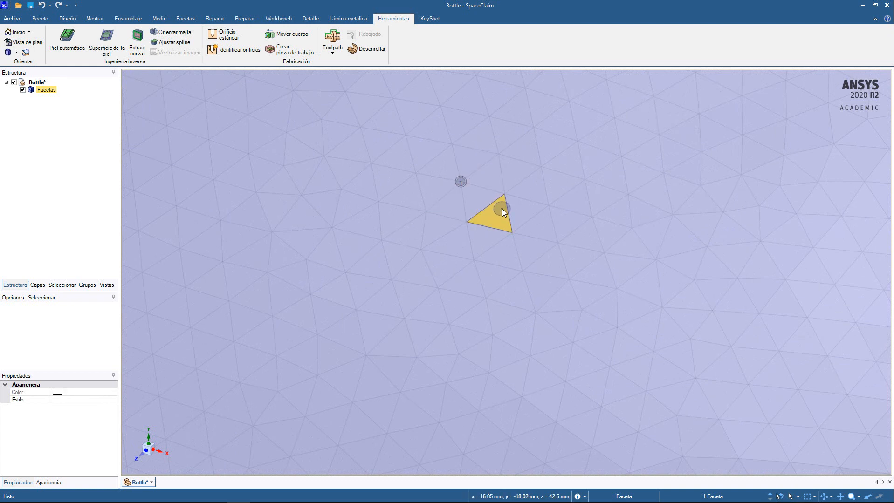
{"action": "left_click", "coordinate": [484, 205]}
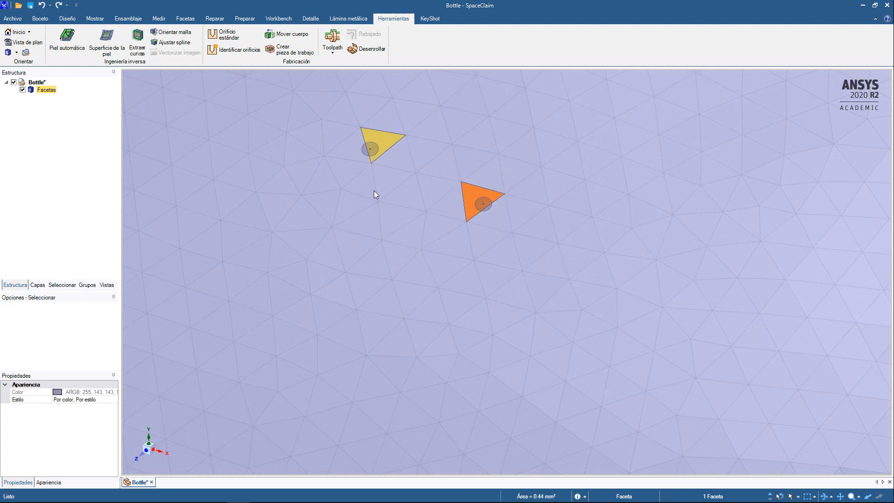
{"action": "scroll", "coordinate": [540, 181], "scroll_direction": "down", "scroll_amount": 6}
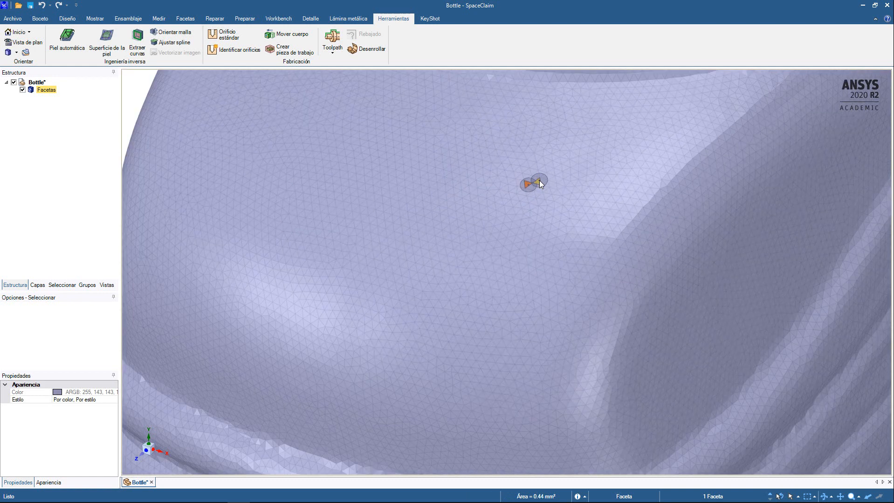
{"action": "scroll", "coordinate": [540, 180], "scroll_direction": "down", "scroll_amount": 5}
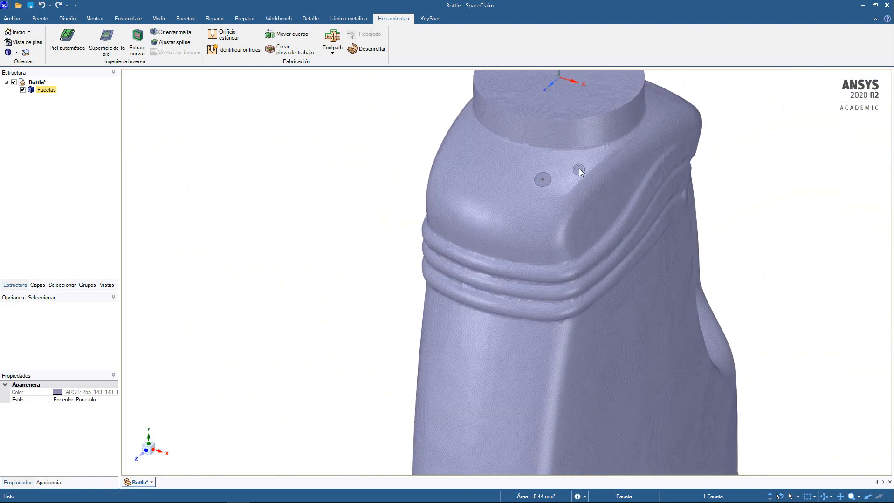
{"action": "scroll", "coordinate": [630, 169], "scroll_direction": "down", "scroll_amount": 4}
Examine the mesh along the wavy ribs around the upper part of the bottle from several angles.
{"action": "mouse_move", "coordinate": [700, 221]}
{"action": "middle_mouse_down"}
{"action": "mouse_move", "coordinate": [597, 220]}
{"action": "mouse_move", "coordinate": [671, 223]}
{"action": "mouse_move", "coordinate": [674, 168]}
{"action": "mouse_move", "coordinate": [707, 148]}
{"action": "mouse_move", "coordinate": [694, 176]}
{"action": "mouse_move", "coordinate": [739, 200]}
{"action": "mouse_move", "coordinate": [695, 174]}
{"action": "mouse_move", "coordinate": [689, 149]}
{"action": "mouse_move", "coordinate": [702, 160]}
{"action": "mouse_move", "coordinate": [685, 169]}
{"action": "middle_mouse_up"}
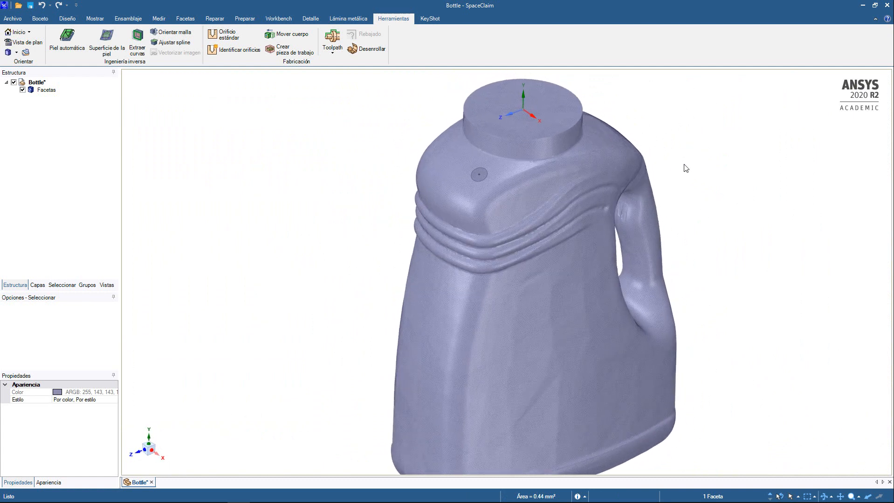
{"action": "left_click", "coordinate": [700, 171]}
{"action": "mouse_move", "coordinate": [700, 218]}
{"action": "middle_mouse_down"}
{"action": "mouse_move", "coordinate": [691, 212]}
{"action": "mouse_move", "coordinate": [712, 199]}
{"action": "mouse_move", "coordinate": [699, 169]}
{"action": "mouse_move", "coordinate": [698, 194]}
{"action": "mouse_move", "coordinate": [690, 191]}
{"action": "middle_mouse_up"}
{"action": "scroll", "coordinate": [689, 186], "scroll_direction": "down", "scroll_amount": 3}
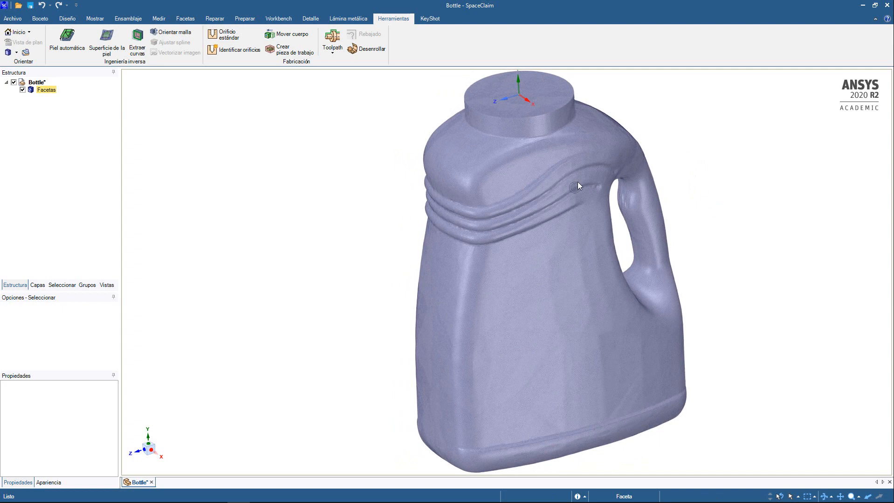
{"action": "scroll", "coordinate": [486, 217], "scroll_direction": "up", "scroll_amount": 10}
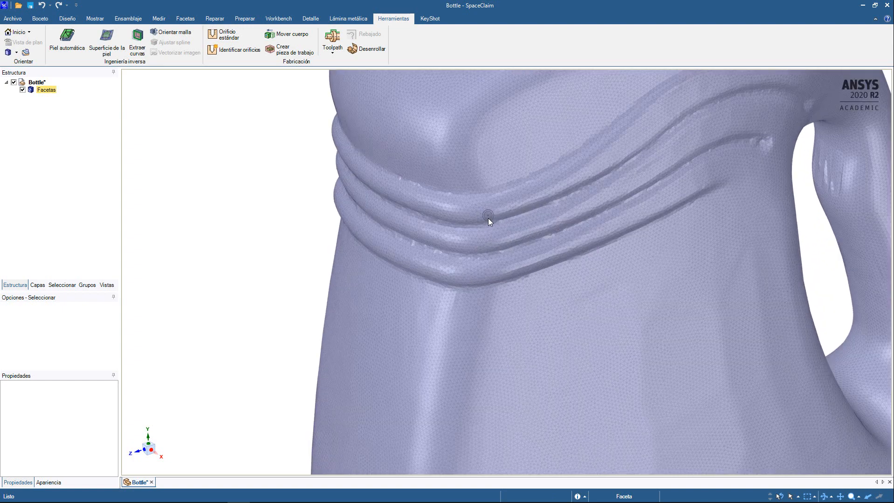
{"action": "scroll", "coordinate": [518, 200], "scroll_direction": "down", "scroll_amount": 3}
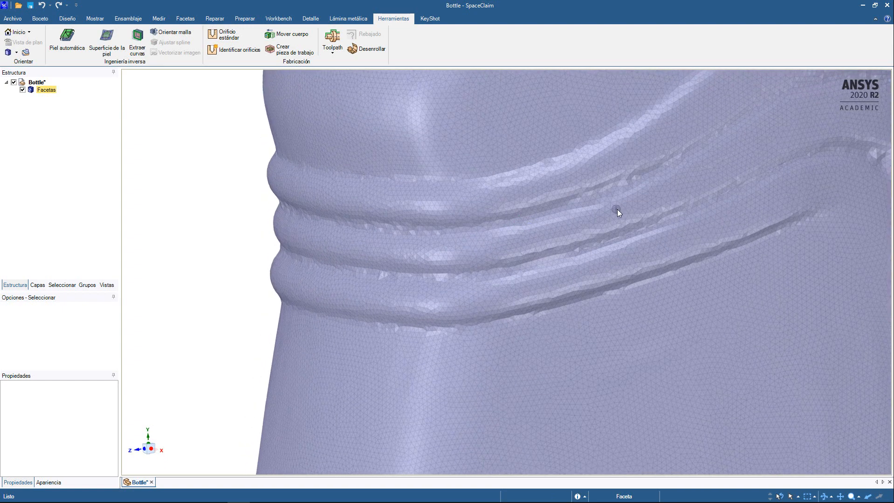
{"action": "mouse_move", "coordinate": [618, 209]}
{"action": "middle_mouse_down"}
{"action": "mouse_move", "coordinate": [698, 191]}
{"action": "mouse_move", "coordinate": [628, 184]}
{"action": "mouse_move", "coordinate": [536, 202]}
{"action": "mouse_move", "coordinate": [598, 220]}
{"action": "middle_mouse_up"}
{"action": "scroll", "coordinate": [536, 201], "scroll_direction": "down", "scroll_amount": 3}
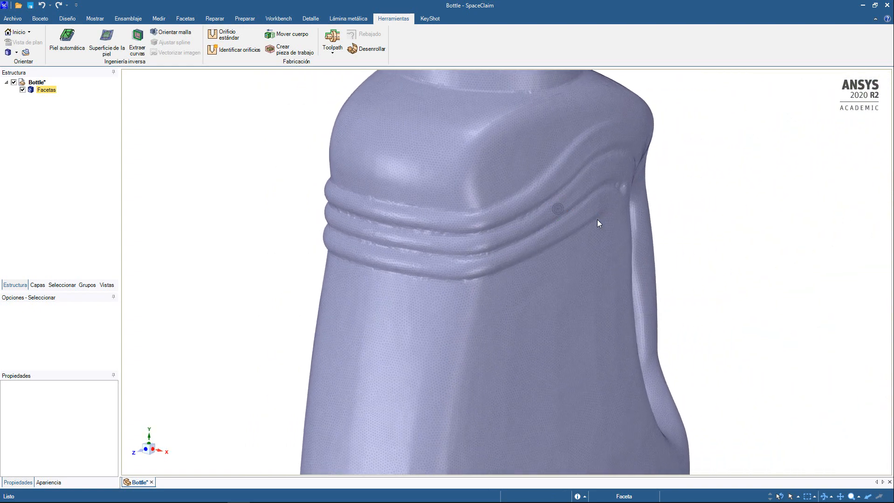
{"action": "middle_click_drag", "start_coordinate": [554, 173], "coordinate": [554, 174]}
{"action": "scroll", "coordinate": [578, 193], "scroll_direction": "down", "scroll_amount": 2}
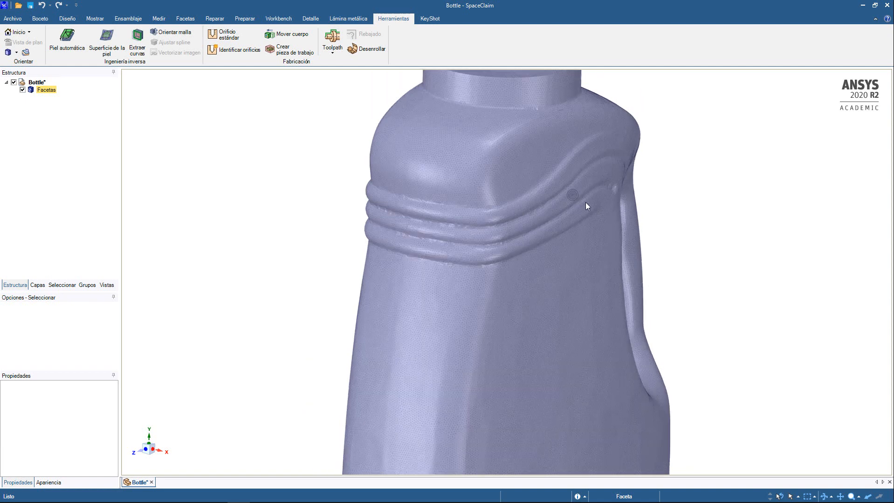
{"action": "middle_click_drag", "start_coordinate": [567, 204], "coordinate": [499, 204]}
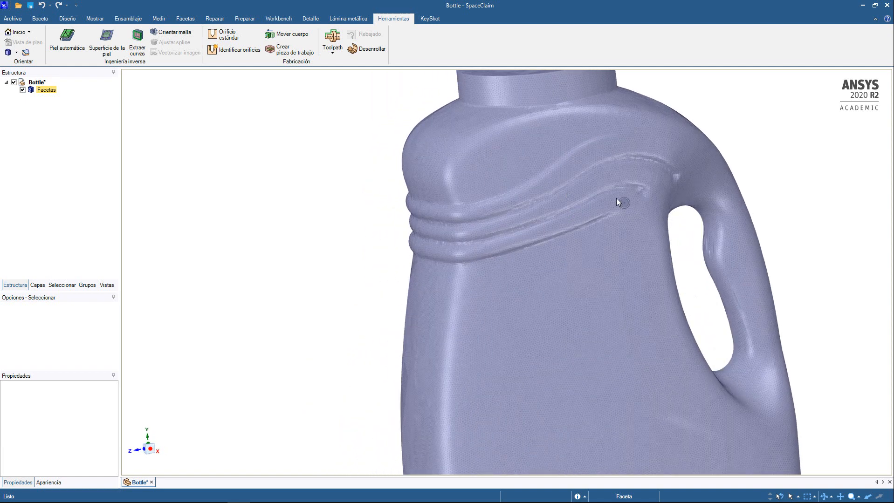
{"action": "scroll", "coordinate": [563, 206], "scroll_direction": "up", "scroll_amount": 4}
{"action": "mouse_move", "coordinate": [633, 210]}
{"action": "middle_mouse_down"}
{"action": "mouse_move", "coordinate": [688, 216]}
{"action": "mouse_move", "coordinate": [653, 227]}
{"action": "mouse_move", "coordinate": [663, 243]}
{"action": "mouse_move", "coordinate": [658, 216]}
{"action": "mouse_move", "coordinate": [549, 247]}
{"action": "middle_mouse_up"}
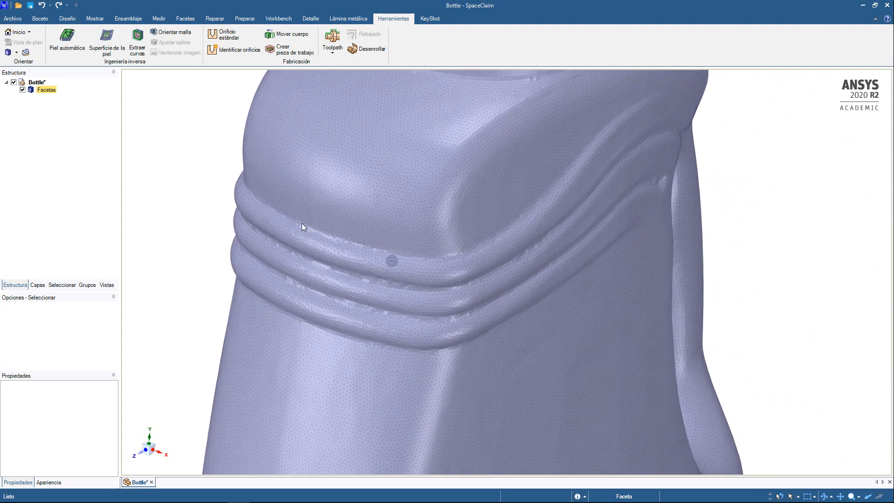
{"action": "scroll", "coordinate": [447, 298], "scroll_direction": "up", "scroll_amount": 3}
{"action": "mouse_move", "coordinate": [440, 267]}
{"action": "middle_mouse_down"}
{"action": "mouse_move", "coordinate": [415, 265]}
{"action": "mouse_move", "coordinate": [455, 263]}
{"action": "mouse_move", "coordinate": [487, 245]}
{"action": "mouse_move", "coordinate": [567, 243]}
{"action": "middle_mouse_up"}
{"action": "scroll", "coordinate": [567, 244], "scroll_direction": "down", "scroll_amount": 3}
Inspect the faceted surface around the bottle's handle and neck, then the overall body shape.
{"action": "middle_click_drag", "start_coordinate": [678, 239], "coordinate": [264, 202], "text": "shift"}
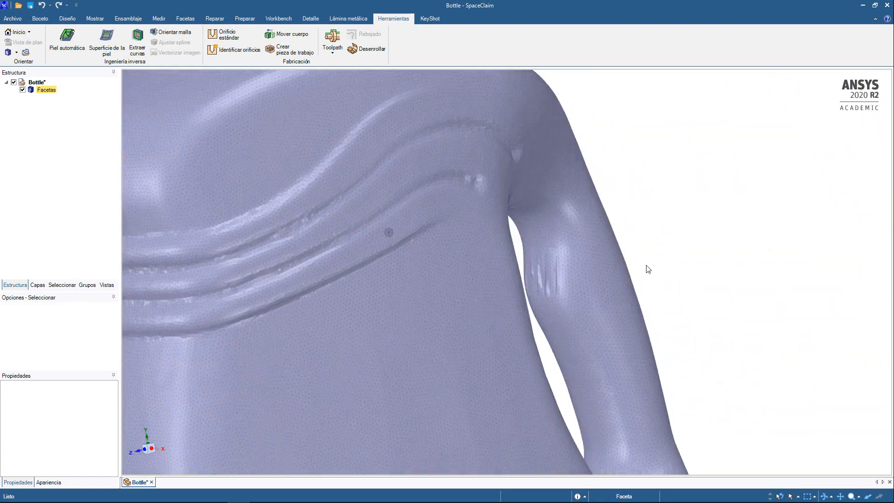
{"action": "scroll", "coordinate": [646, 267], "scroll_direction": "down", "scroll_amount": 2}
{"action": "middle_click_drag", "start_coordinate": [599, 283], "coordinate": [480, 261]}
{"action": "middle_click_drag", "start_coordinate": [603, 262], "coordinate": [547, 283]}
{"action": "scroll", "coordinate": [576, 279], "scroll_direction": "up", "scroll_amount": 5}
{"action": "scroll", "coordinate": [587, 280], "scroll_direction": "down", "scroll_amount": 7}
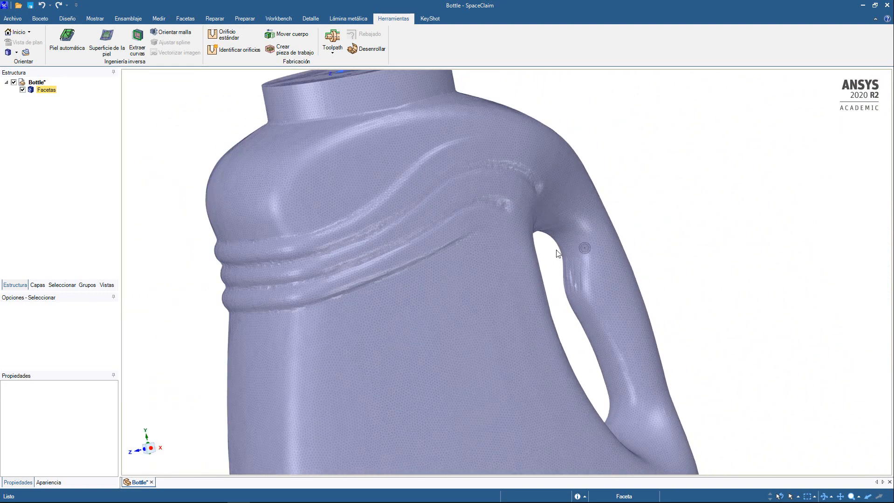
{"action": "middle_click_drag", "start_coordinate": [488, 277], "coordinate": [597, 291], "text": "ctrl"}
{"action": "middle_click_drag", "start_coordinate": [522, 183], "coordinate": [528, 201]}
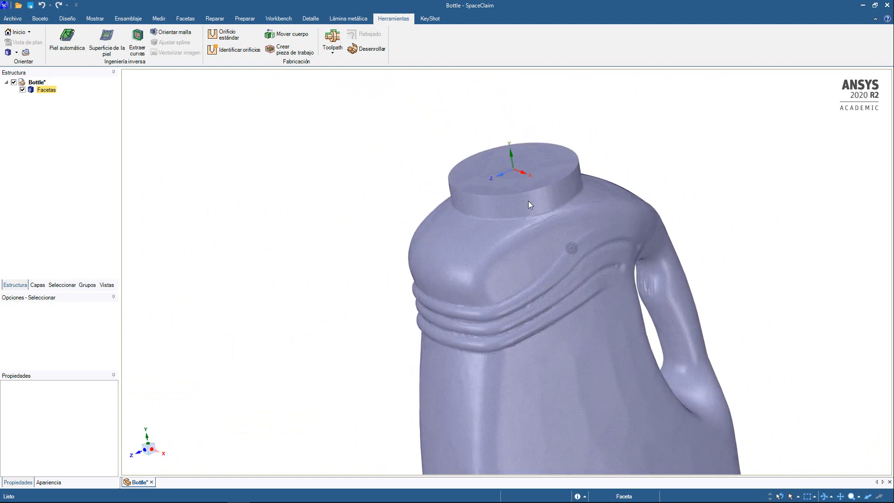
{"action": "scroll", "coordinate": [527, 200], "scroll_direction": "up", "scroll_amount": 3}
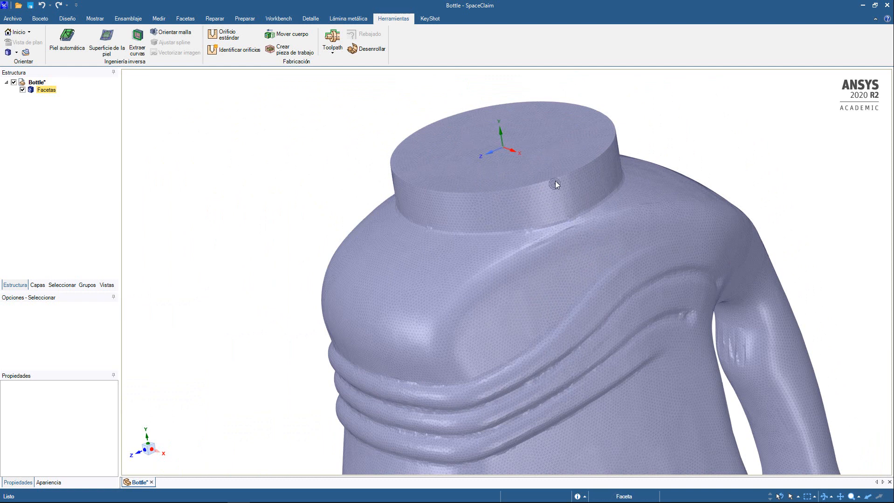
{"action": "middle_click_drag", "start_coordinate": [558, 189], "coordinate": [577, 219], "text": "ctrl"}
{"action": "mouse_move", "coordinate": [623, 253]}
{"action": "middle_mouse_down", "text": "shift"}
{"action": "mouse_move", "coordinate": [591, 180]}
{"action": "mouse_move", "coordinate": [592, 198]}
{"action": "middle_mouse_up", "text": "shift"}
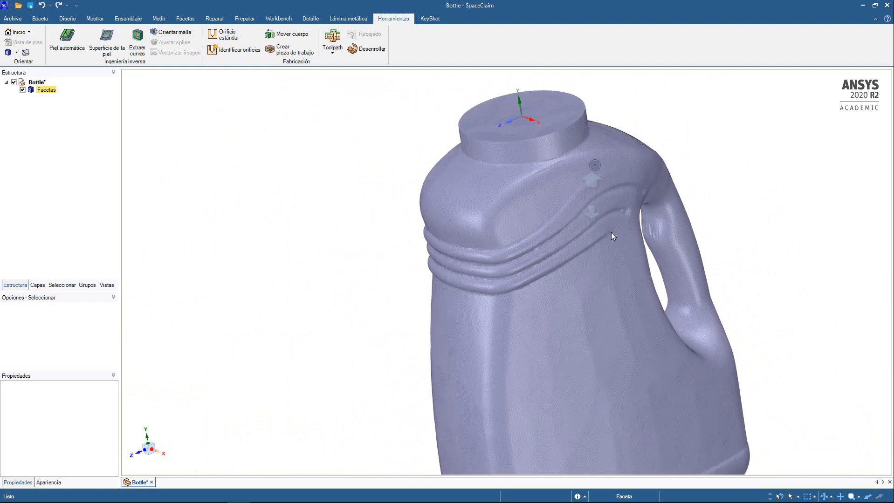
{"action": "middle_click_drag", "start_coordinate": [613, 268], "coordinate": [592, 223], "text": "shift"}
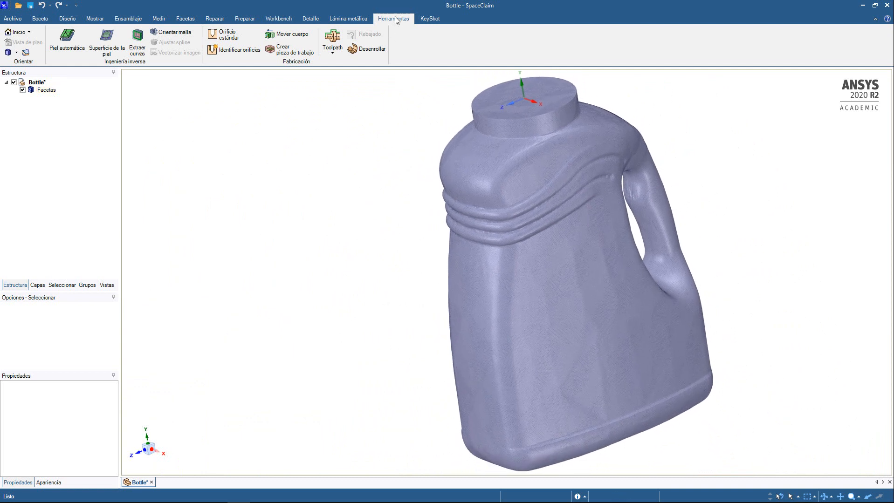
Start a Skin Surface boundary with its first point on the bottle's flat side, just below the ribs.
{"action": "left_click", "coordinate": [112, 47]}
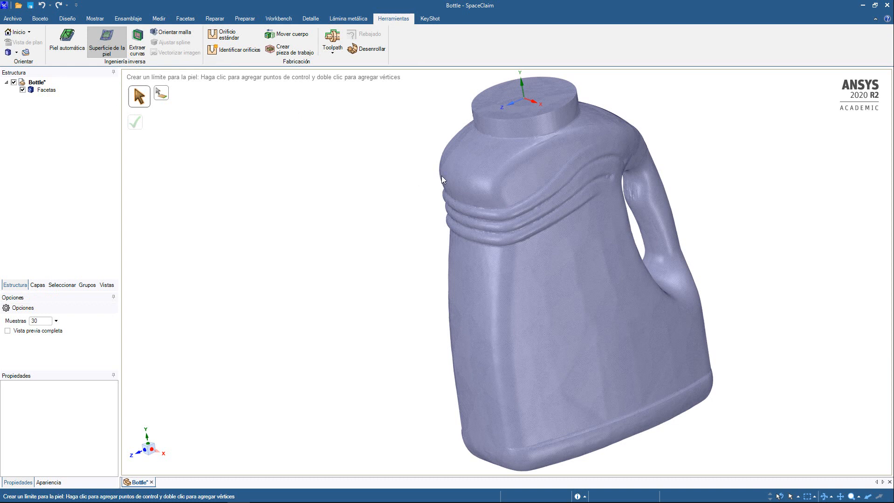
{"action": "scroll", "coordinate": [557, 263], "scroll_direction": "up", "scroll_amount": 3}
{"action": "mouse_move", "coordinate": [585, 282]}
{"action": "middle_mouse_down"}
{"action": "mouse_move", "coordinate": [598, 253]}
{"action": "mouse_move", "coordinate": [639, 254]}
{"action": "mouse_move", "coordinate": [573, 247]}
{"action": "mouse_move", "coordinate": [552, 229]}
{"action": "middle_mouse_up"}
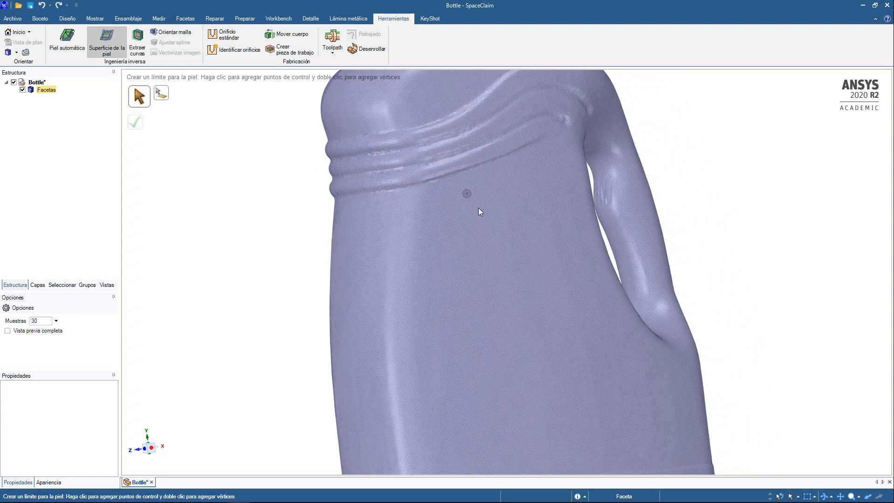
{"action": "middle_click_drag", "start_coordinate": [513, 274], "coordinate": [494, 273]}
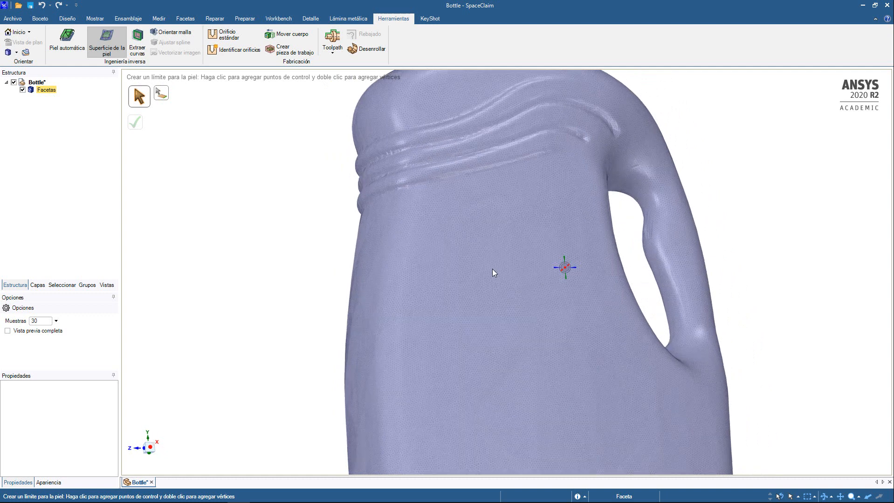
{"action": "left_click", "coordinate": [451, 248]}
Draw the skin boundary's first edge down the flat side through two control points, ending it with a corner vertex.
{"action": "scroll", "coordinate": [463, 276], "scroll_direction": "up", "scroll_amount": 2}
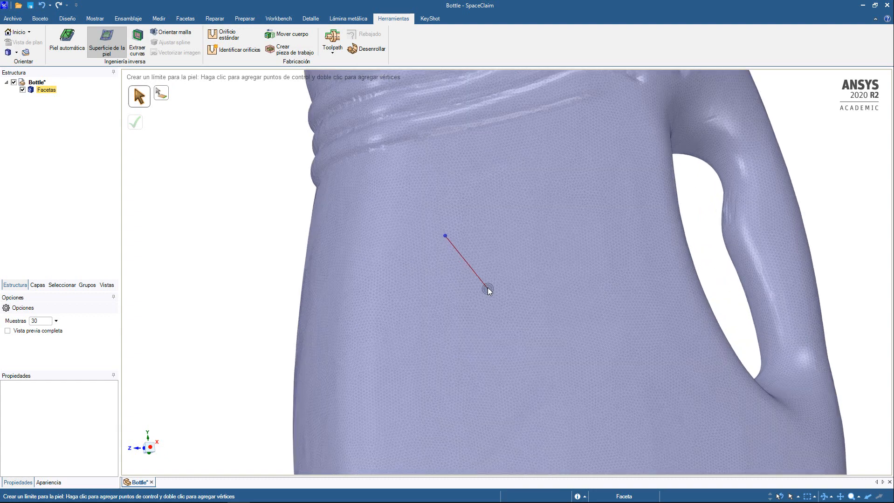
{"action": "middle_click_drag", "start_coordinate": [483, 284], "coordinate": [473, 259], "text": "ctrl"}
{"action": "scroll", "coordinate": [447, 248], "scroll_direction": "up", "scroll_amount": 1}
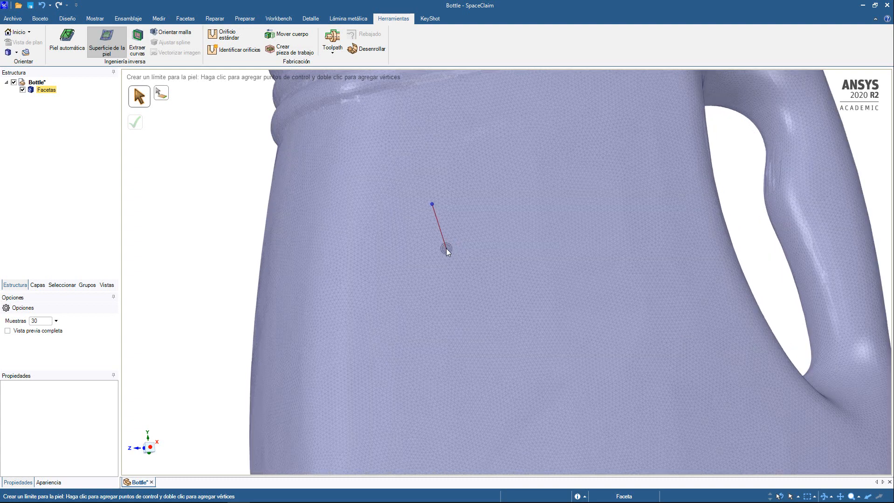
{"action": "left_click", "coordinate": [443, 286]}
{"action": "middle_click_drag", "start_coordinate": [490, 316], "coordinate": [481, 250], "text": "ctrl"}
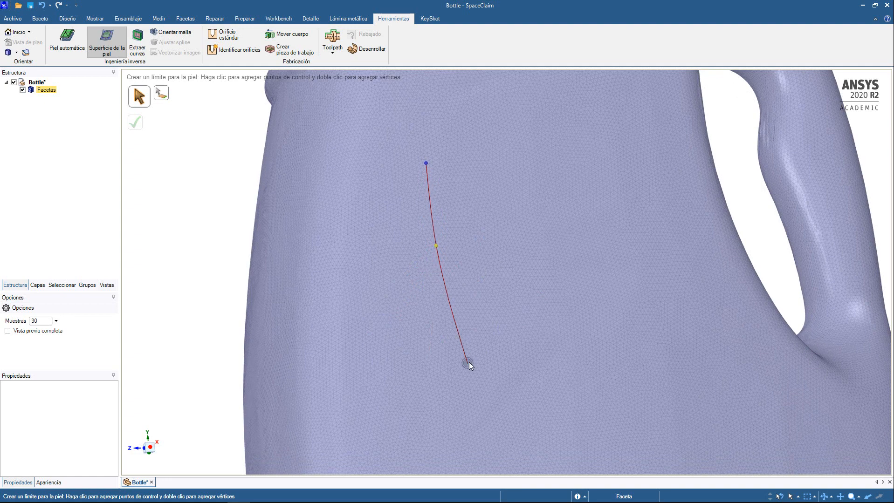
{"action": "left_click", "coordinate": [457, 343]}
{"action": "middle_click_drag", "start_coordinate": [554, 370], "coordinate": [460, 357]}
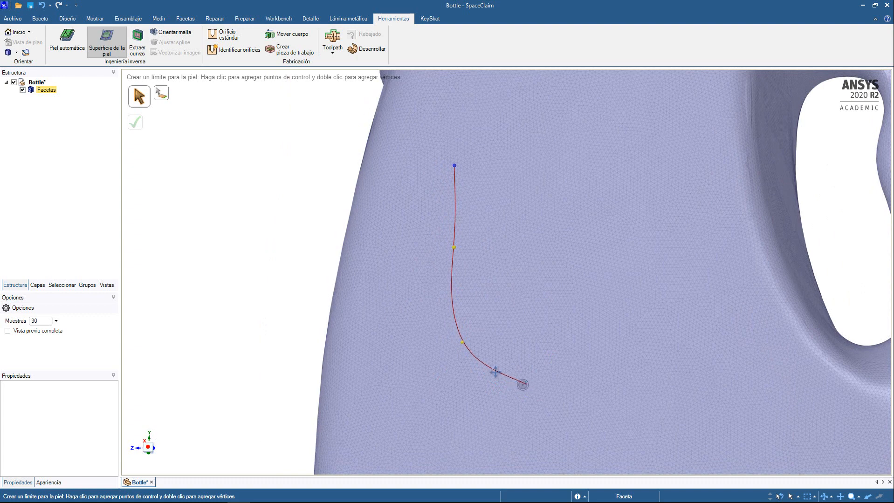
{"action": "middle_click_drag", "start_coordinate": [523, 386], "coordinate": [483, 370], "text": "shift"}
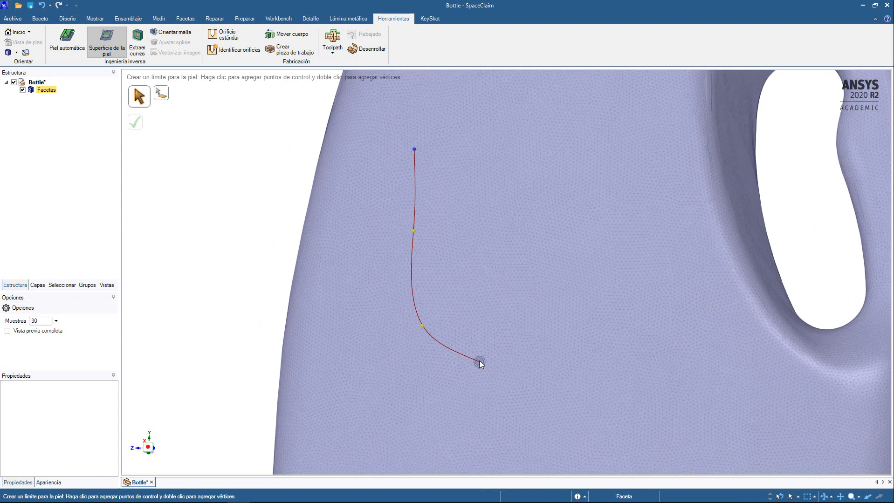
{"action": "double_click", "coordinate": [429, 373]}
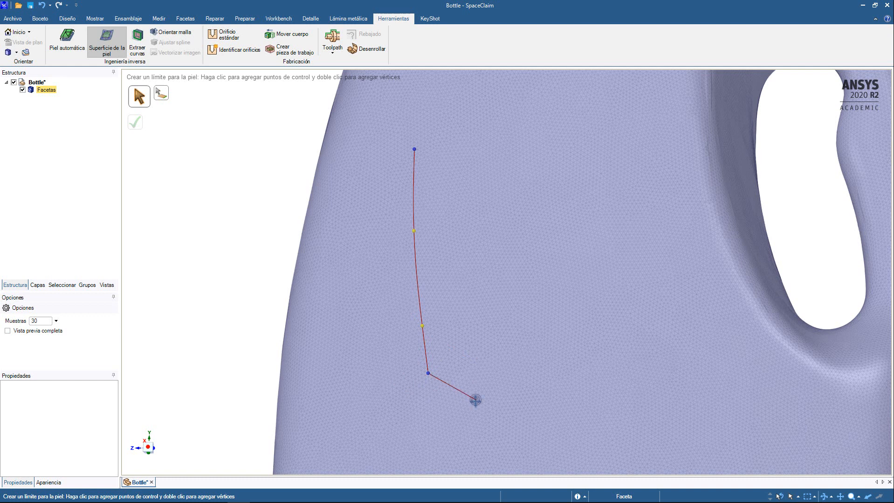
{"action": "middle_click_drag", "start_coordinate": [475, 400], "coordinate": [450, 348], "text": "ctrl"}
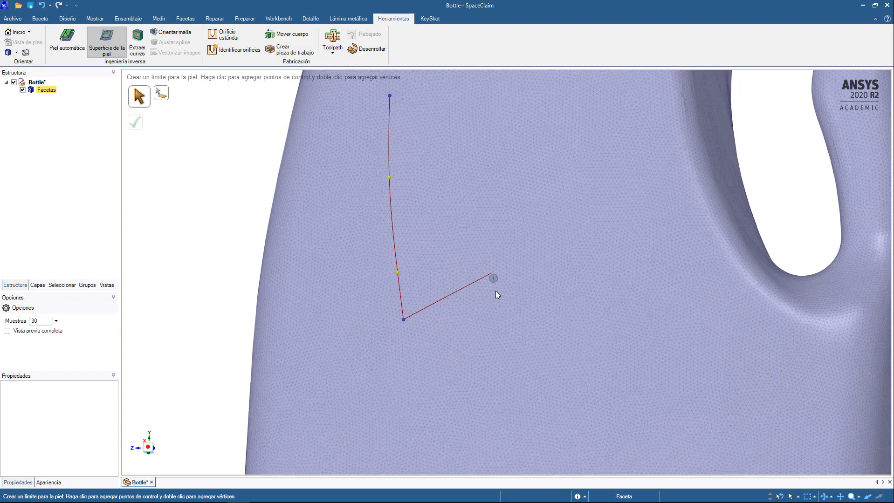
Complete the four-sided skin boundary with a lower edge through one control point, two more corner vertices, and a closing edge to the first point.
{"action": "middle_click_drag", "start_coordinate": [520, 267], "coordinate": [394, 326], "text": "shift"}
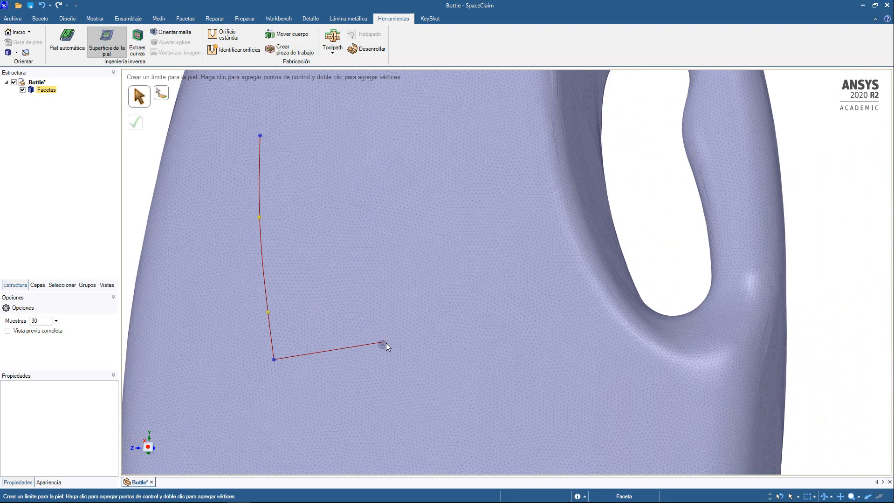
{"action": "left_click", "coordinate": [387, 344]}
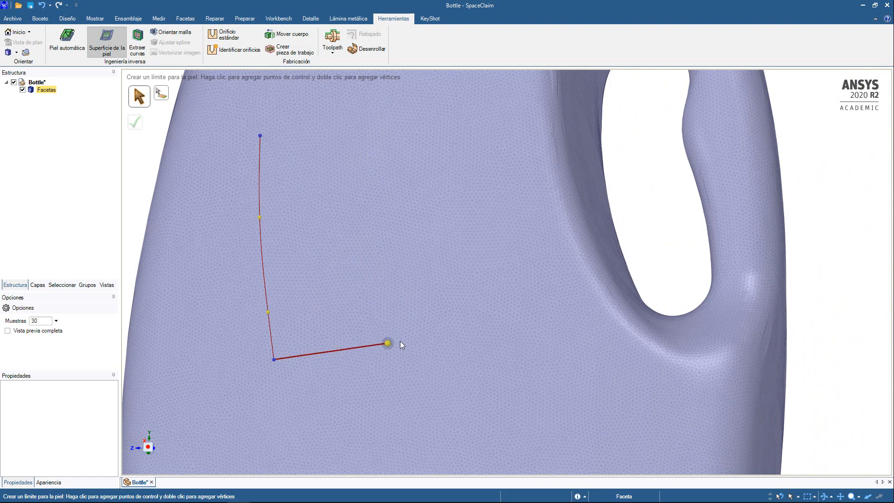
{"action": "double_click", "coordinate": [456, 337]}
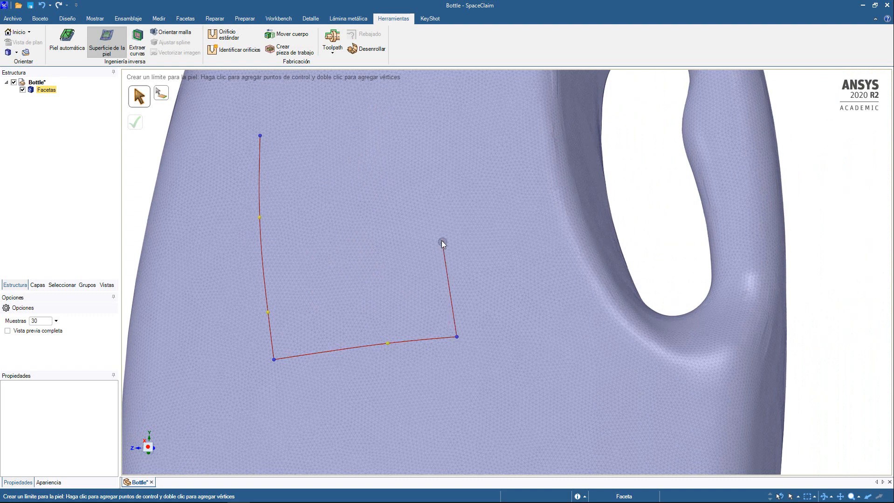
{"action": "left_click", "coordinate": [405, 117]}
{"action": "left_click", "coordinate": [405, 116]}
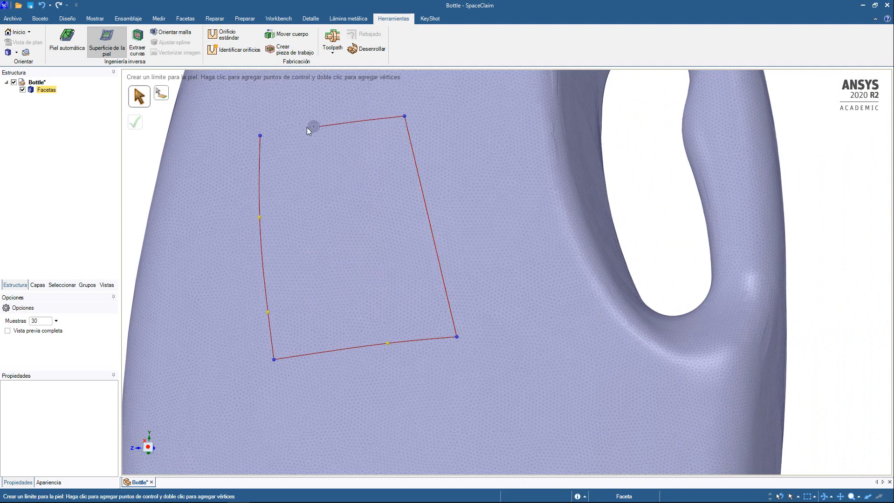
{"action": "left_click", "coordinate": [260, 136]}
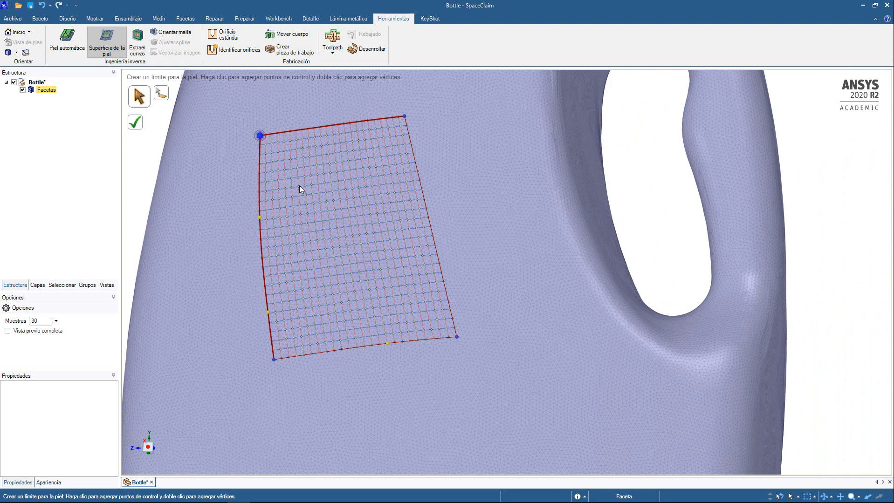
Check the sample grid against the bottle's flat side and create the skin surface from the closed boundary.
{"action": "middle_click_drag", "start_coordinate": [474, 230], "coordinate": [516, 216]}
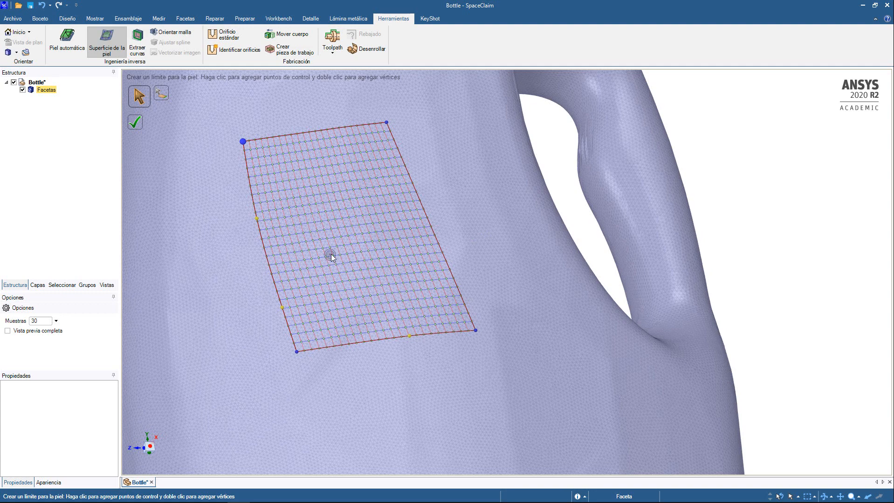
{"action": "middle_click_drag", "start_coordinate": [380, 258], "coordinate": [441, 254], "text": "ctrl"}
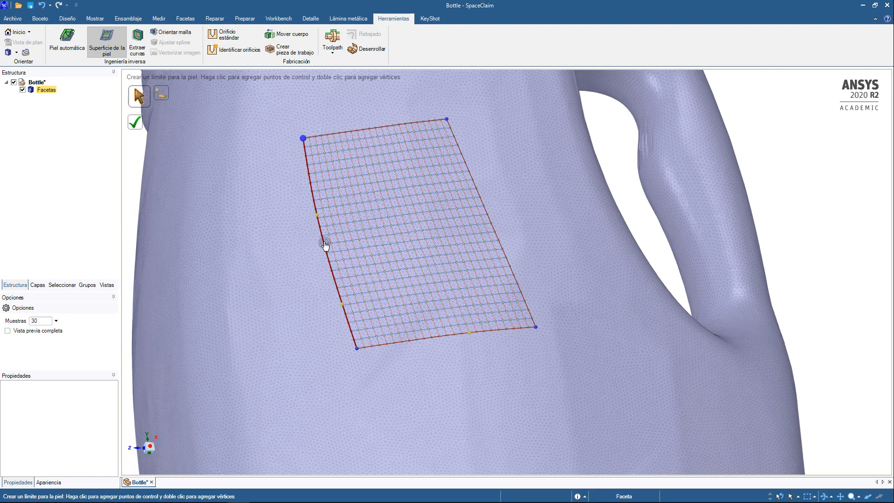
{"action": "scroll", "coordinate": [400, 274], "scroll_direction": "up", "scroll_amount": 3}
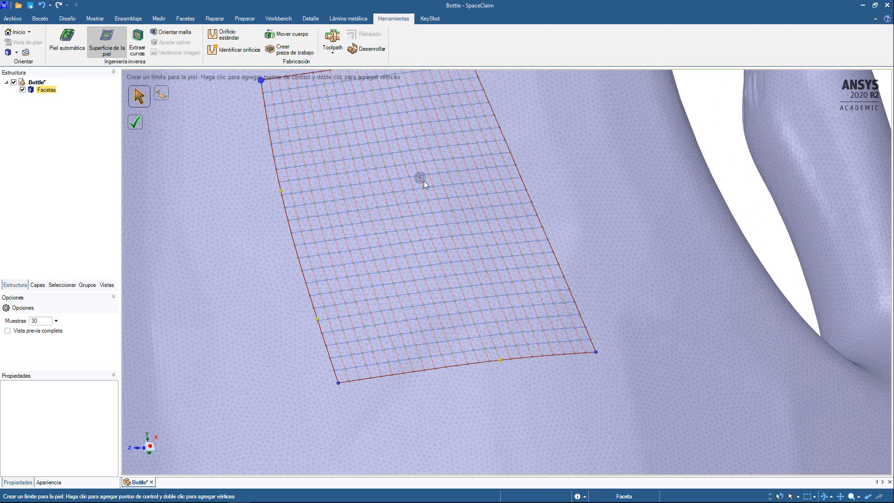
{"action": "middle_click_drag", "start_coordinate": [455, 239], "coordinate": [470, 278], "text": "shift"}
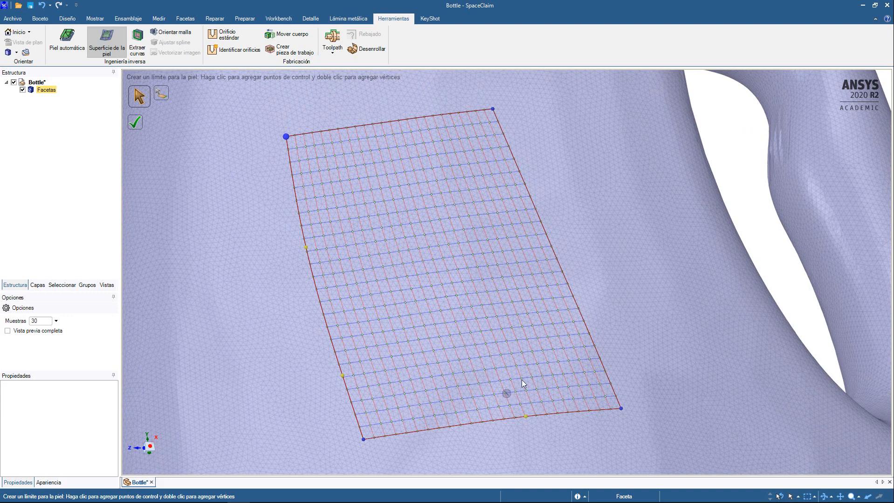
{"action": "middle_click_drag", "start_coordinate": [532, 379], "coordinate": [535, 352]}
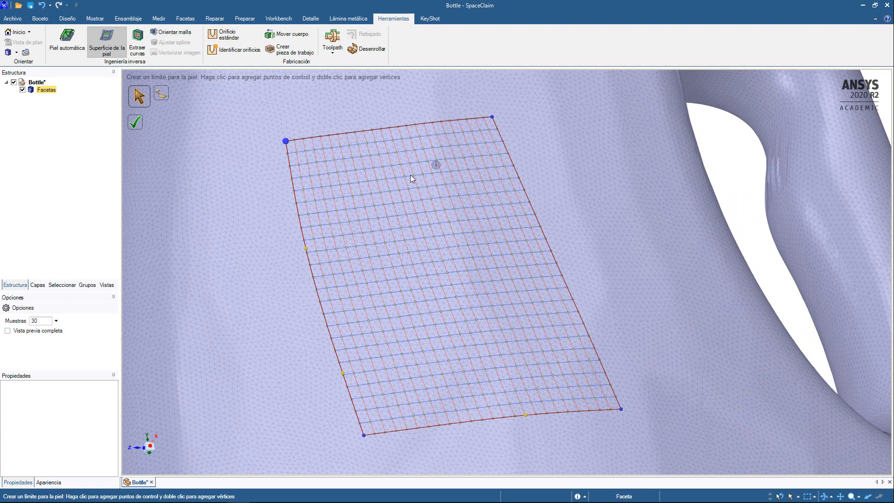
{"action": "scroll", "coordinate": [411, 268], "scroll_direction": "down", "scroll_amount": 5}
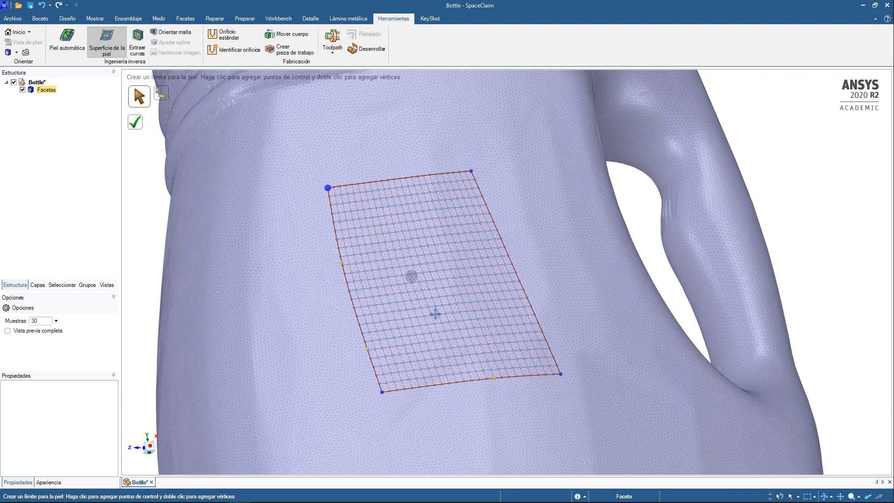
{"action": "scroll", "coordinate": [442, 326], "scroll_direction": "up", "scroll_amount": 3}
{"action": "middle_click_drag", "start_coordinate": [427, 305], "coordinate": [455, 344], "text": "ctrl"}
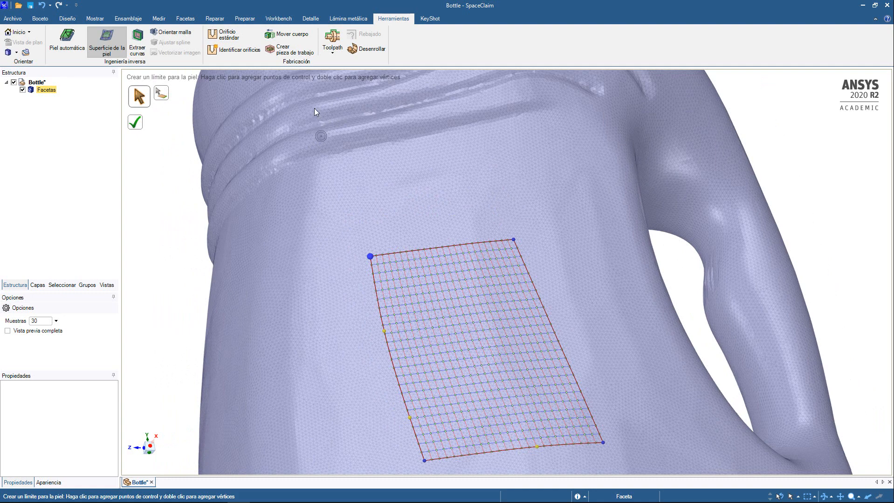
{"action": "middle_click_drag", "start_coordinate": [505, 346], "coordinate": [479, 231], "text": "shift"}
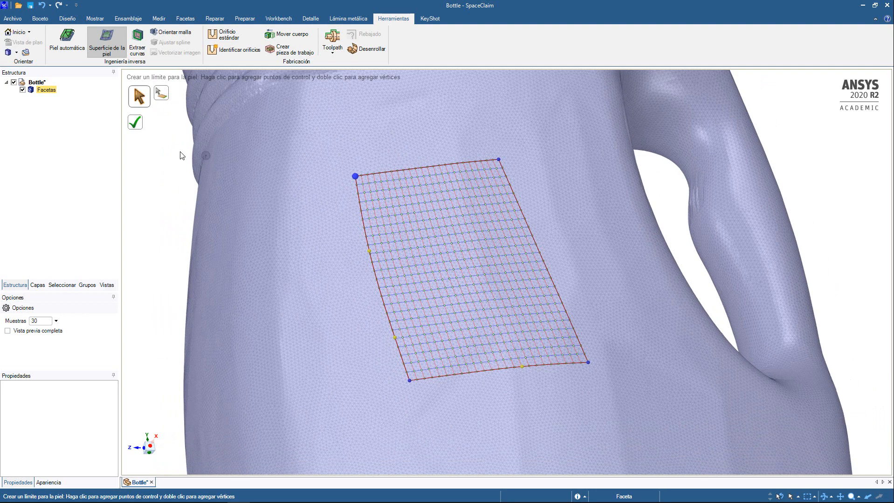
{"action": "left_click", "coordinate": [138, 124]}
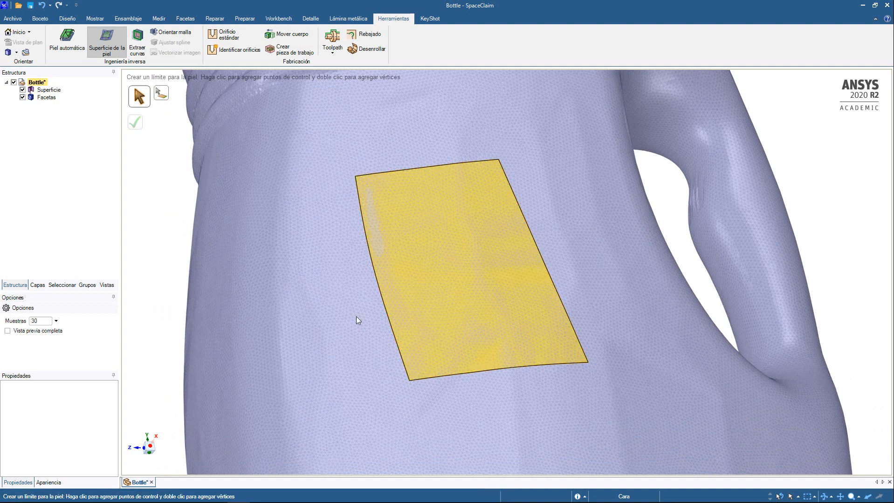
Examine the new skin surface from several angles with the facet body hidden, and compare it with the facets shown again.
{"action": "left_click", "coordinate": [22, 97]}
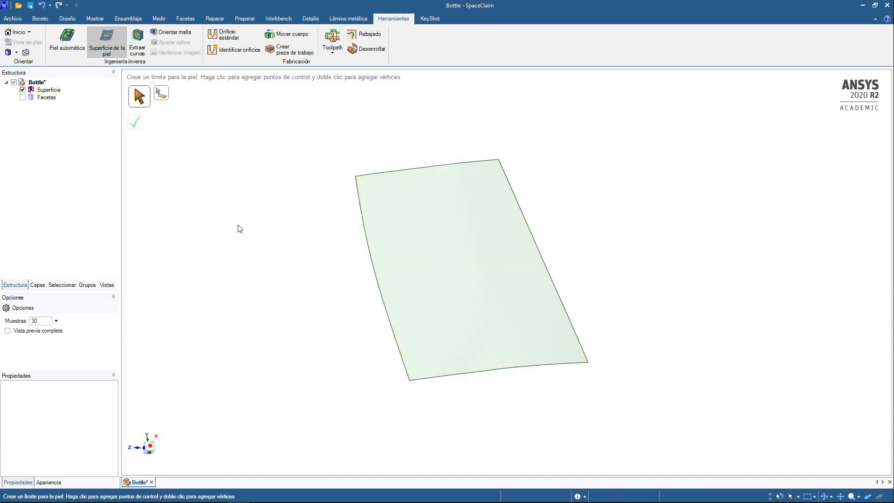
{"action": "middle_click_drag", "start_coordinate": [531, 236], "coordinate": [642, 176]}
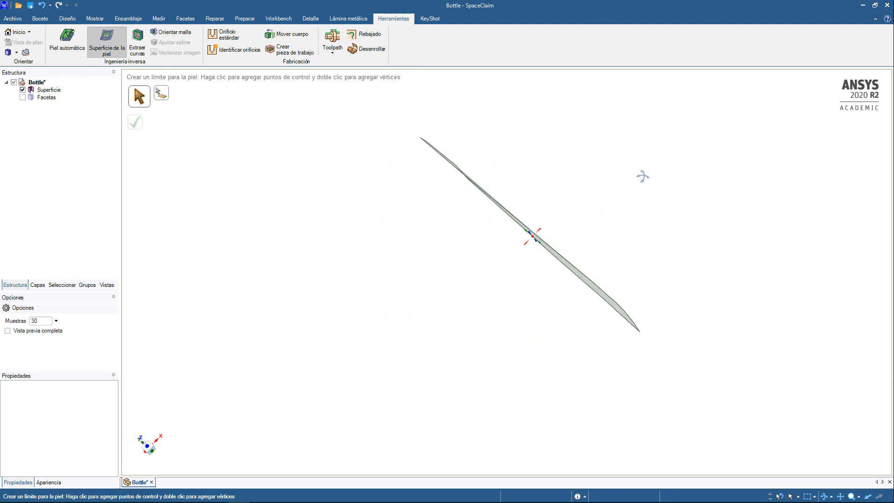
{"action": "middle_click_drag", "start_coordinate": [610, 306], "coordinate": [593, 254]}
{"action": "middle_click_drag", "start_coordinate": [562, 181], "coordinate": [483, 158]}
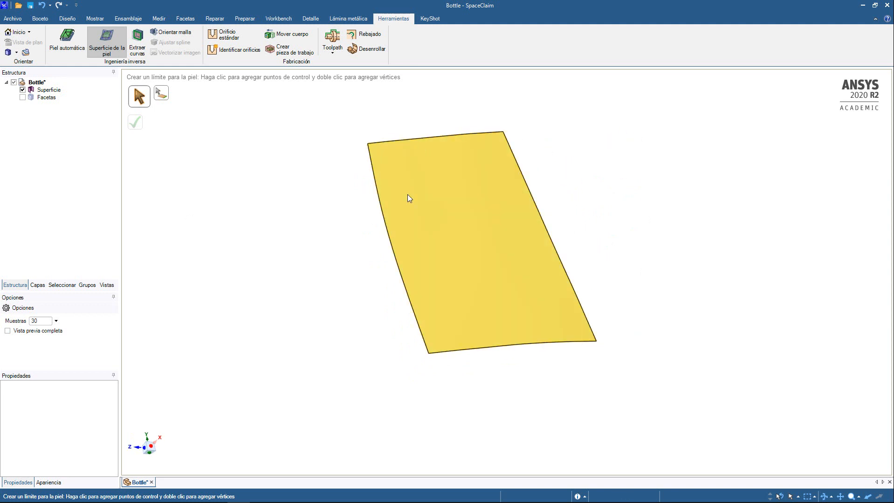
{"action": "middle_click_drag", "start_coordinate": [500, 215], "coordinate": [545, 164]}
{"action": "left_click", "coordinate": [22, 97]}
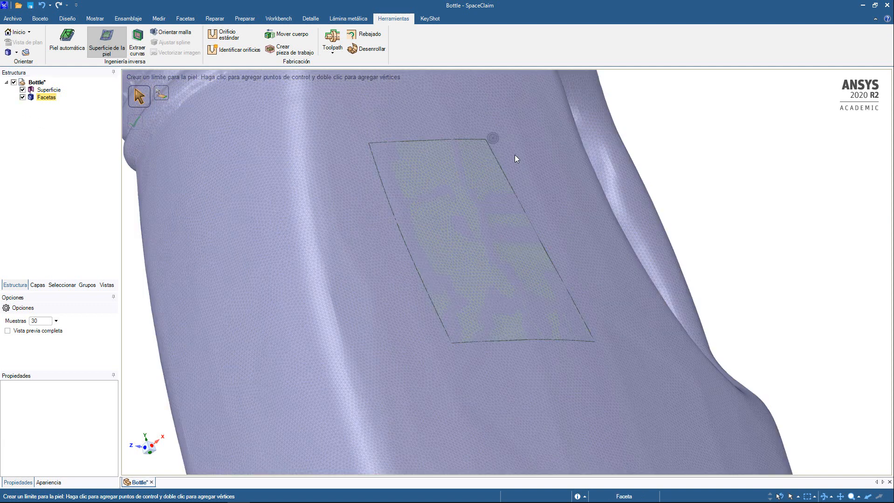
{"action": "middle_click_drag", "start_coordinate": [516, 159], "coordinate": [542, 171]}
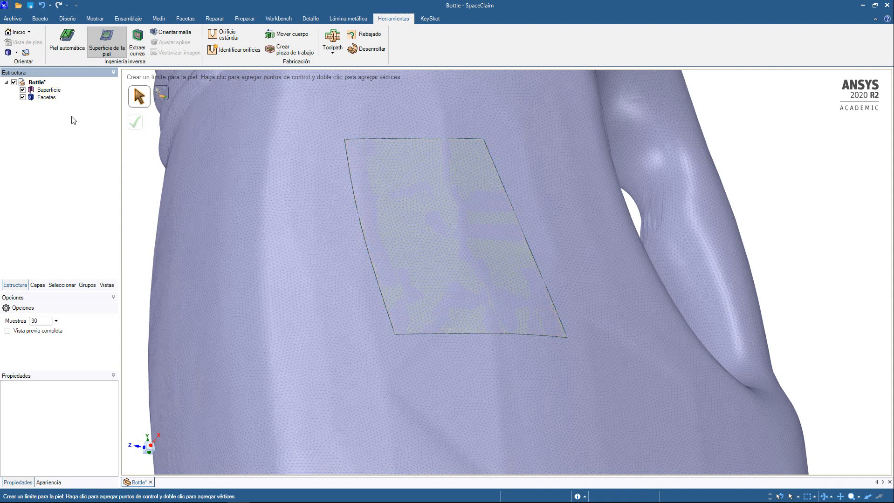
Exit the Skin Surface tool and delete the skin surface, keeping only the facet body.
{"action": "key", "text": "Escape"}
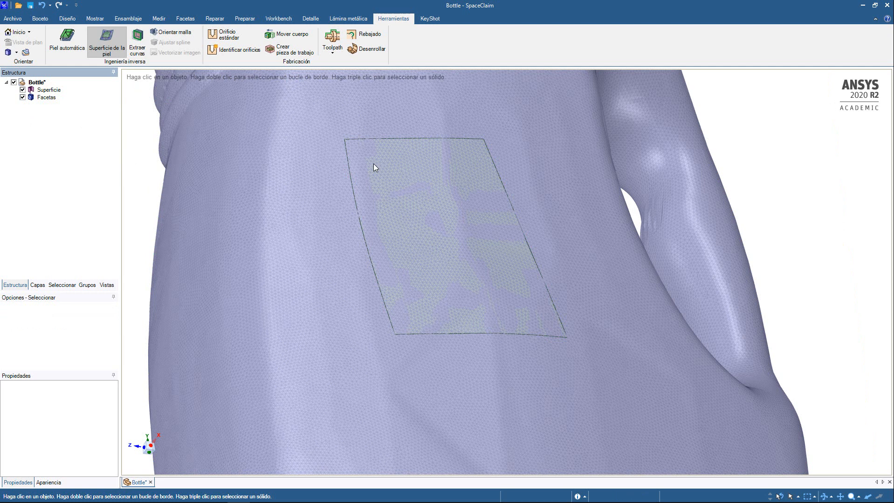
{"action": "scroll", "coordinate": [588, 184], "scroll_direction": "down", "scroll_amount": 2}
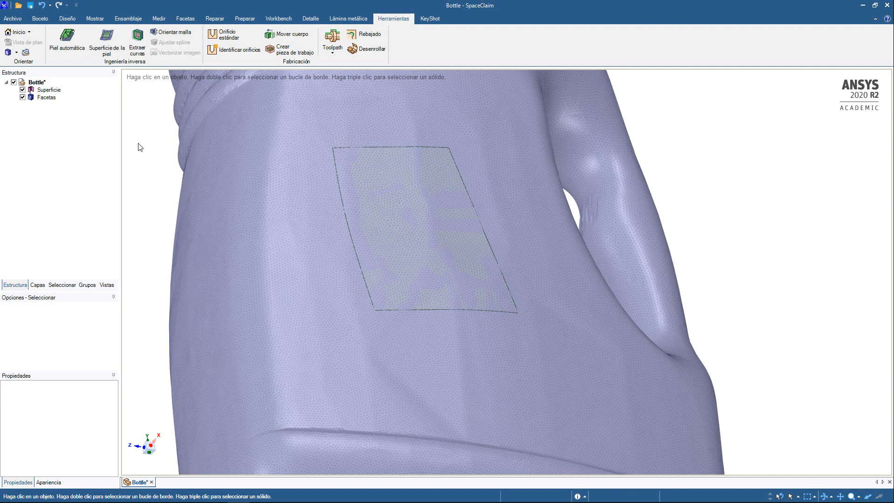
{"action": "left_click", "coordinate": [55, 91]}
{"action": "key", "text": "Delete"}
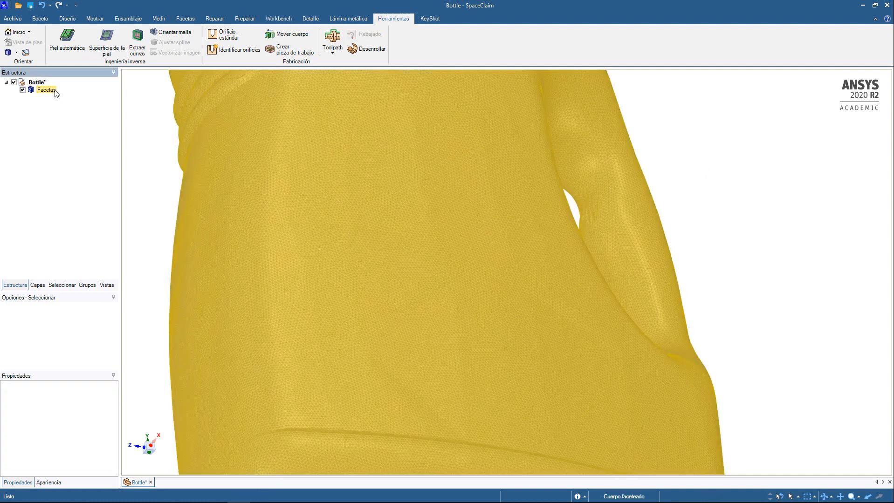
Draw a new skin boundary loop on the flat side with one further corner vertex and a curved return through two control points.
{"action": "scroll", "coordinate": [435, 230], "scroll_direction": "up", "scroll_amount": 2}
{"action": "middle_click_drag", "start_coordinate": [456, 147], "coordinate": [473, 212]}
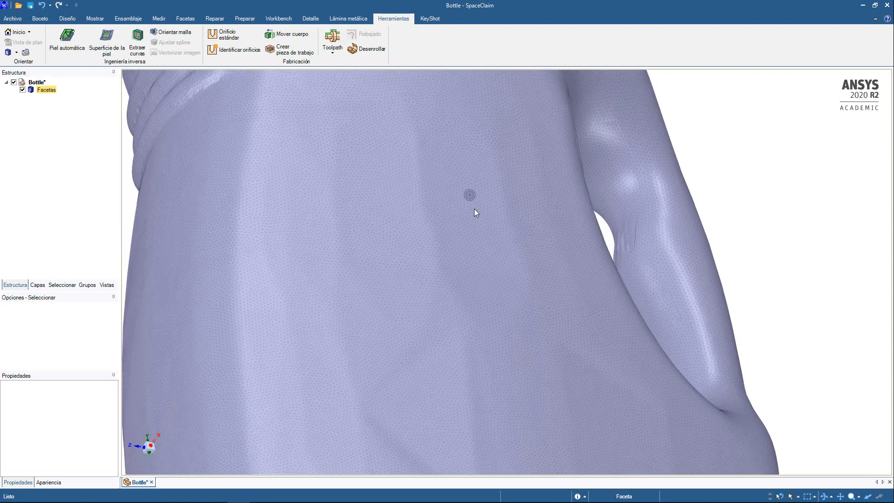
{"action": "left_click", "coordinate": [109, 42]}
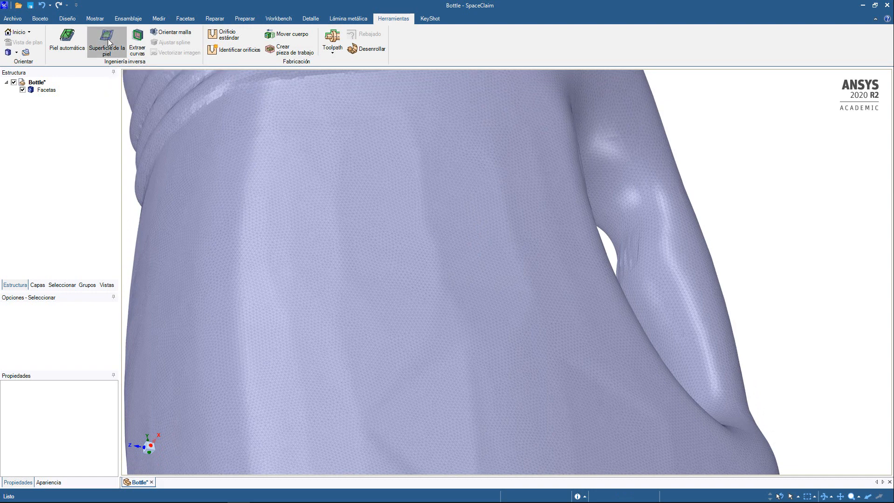
{"action": "left_click", "coordinate": [332, 167]}
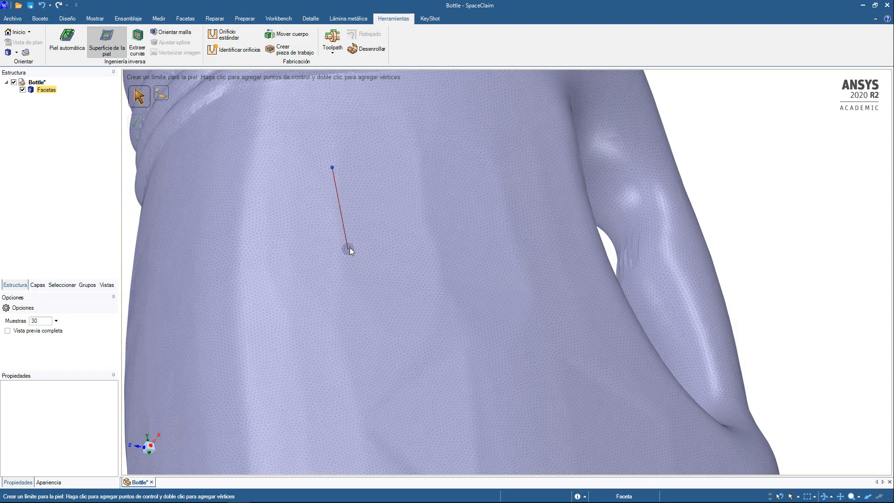
{"action": "left_click", "coordinate": [348, 263]}
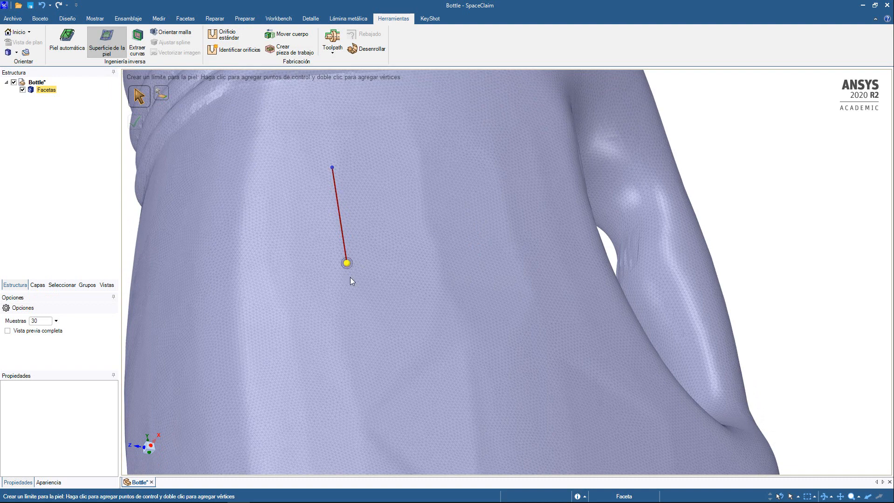
{"action": "double_click", "coordinate": [356, 307]}
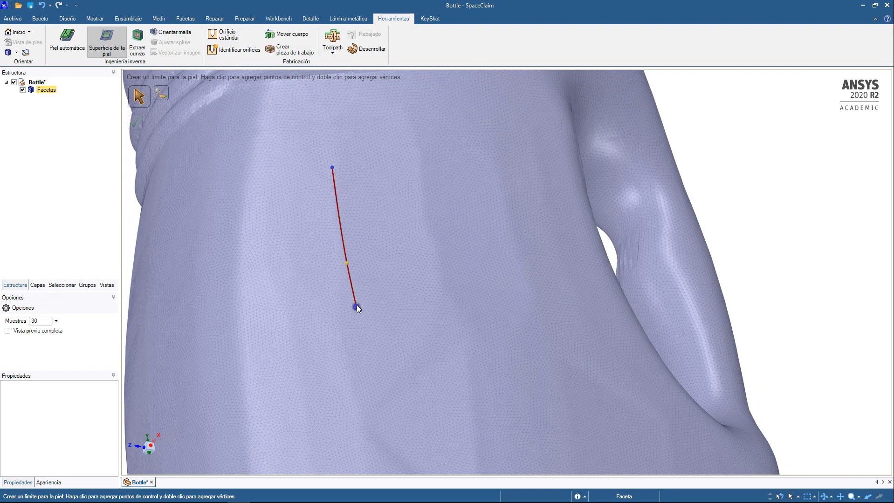
{"action": "left_click", "coordinate": [476, 300]}
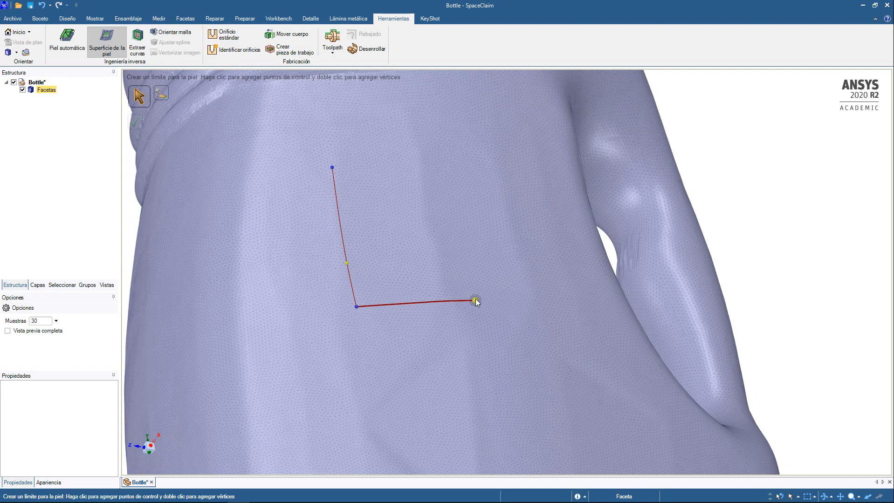
{"action": "left_click", "coordinate": [426, 161]}
{"action": "left_click", "coordinate": [332, 167]}
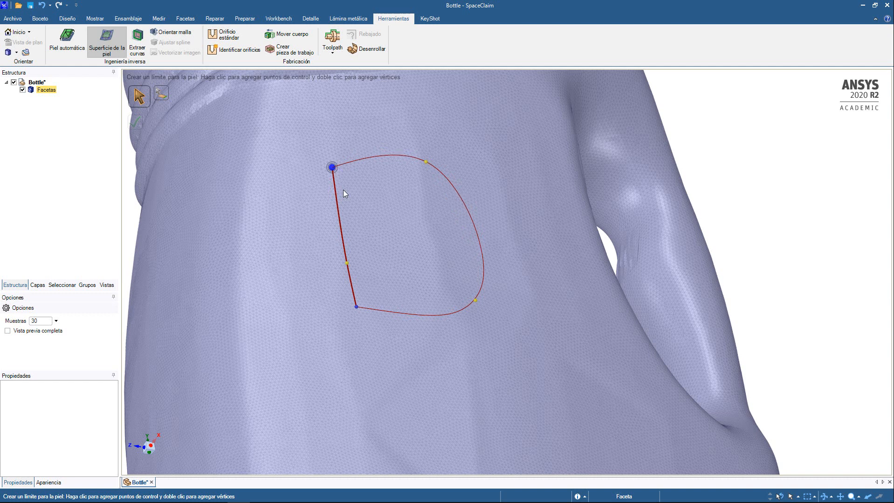
Reopen the boundary's last segment, add a corner vertex near its upper end, and close the loop at the first point.
{"action": "double_click", "coordinate": [356, 308]}
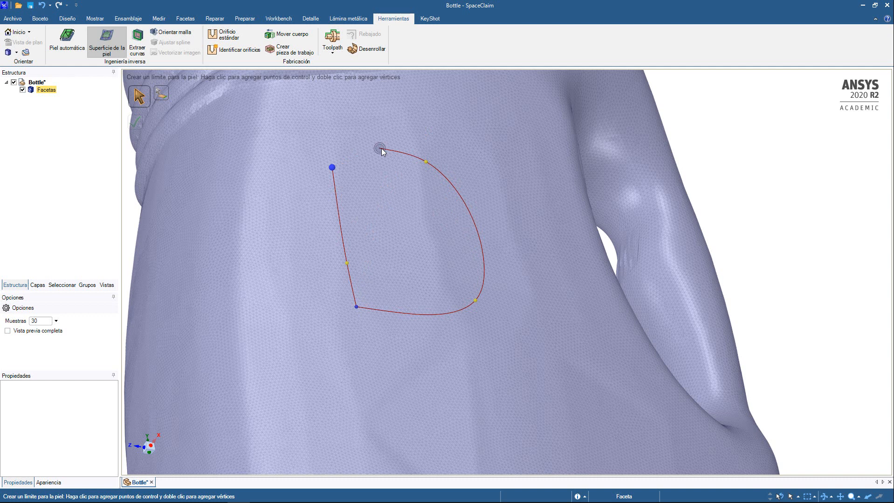
{"action": "double_click", "coordinate": [381, 148]}
{"action": "left_click", "coordinate": [332, 167]}
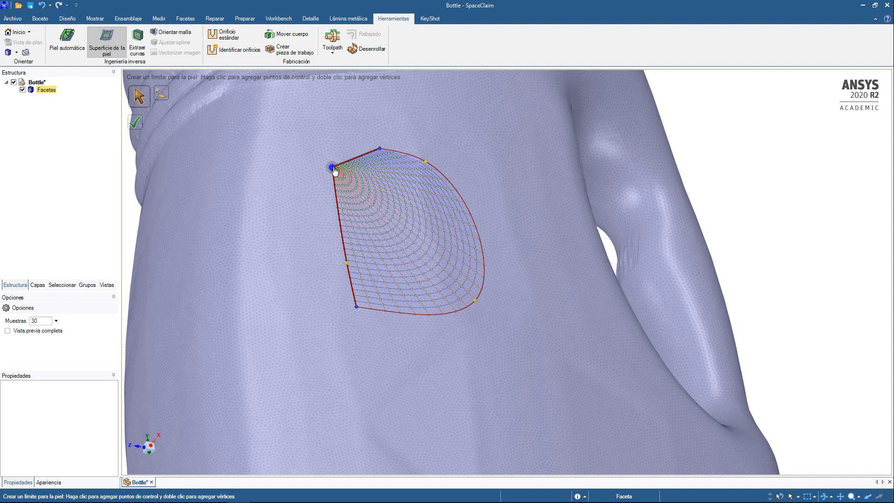
Examine the three-vertex boundary's sample grid up close and discard the boundary without creating a surface.
{"action": "middle_click_drag", "start_coordinate": [502, 207], "coordinate": [371, 178]}
{"action": "scroll", "coordinate": [371, 178], "scroll_direction": "up", "scroll_amount": 5}
{"action": "mouse_move", "coordinate": [466, 236]}
{"action": "middle_mouse_down"}
{"action": "mouse_move", "coordinate": [493, 201]}
{"action": "mouse_move", "coordinate": [459, 198]}
{"action": "mouse_move", "coordinate": [447, 164]}
{"action": "mouse_move", "coordinate": [449, 175]}
{"action": "mouse_move", "coordinate": [466, 172]}
{"action": "mouse_move", "coordinate": [445, 182]}
{"action": "mouse_move", "coordinate": [443, 192]}
{"action": "mouse_move", "coordinate": [458, 187]}
{"action": "mouse_move", "coordinate": [456, 199]}
{"action": "middle_mouse_up"}
{"action": "scroll", "coordinate": [434, 192], "scroll_direction": "down", "scroll_amount": 4}
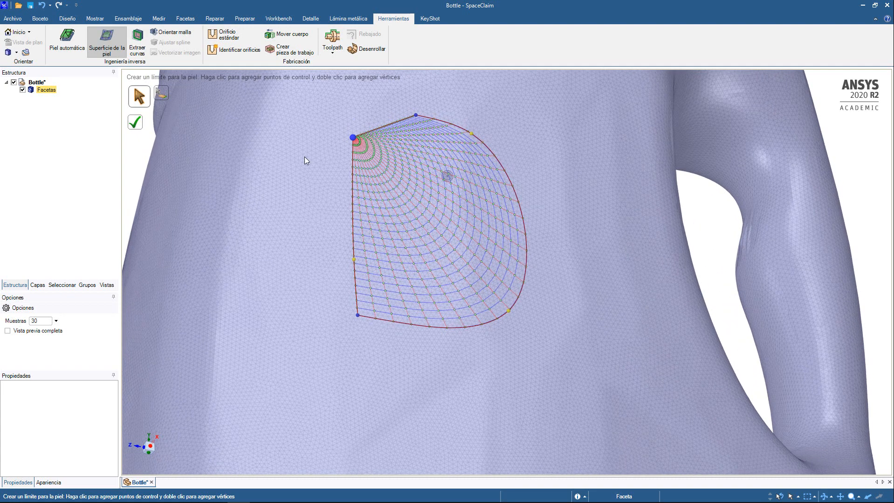
{"action": "key", "text": "Escape"}
Inspect the mesh around the wavy ribs and the body edge just below them.
{"action": "scroll", "coordinate": [299, 165], "scroll_direction": "down", "scroll_amount": 2}
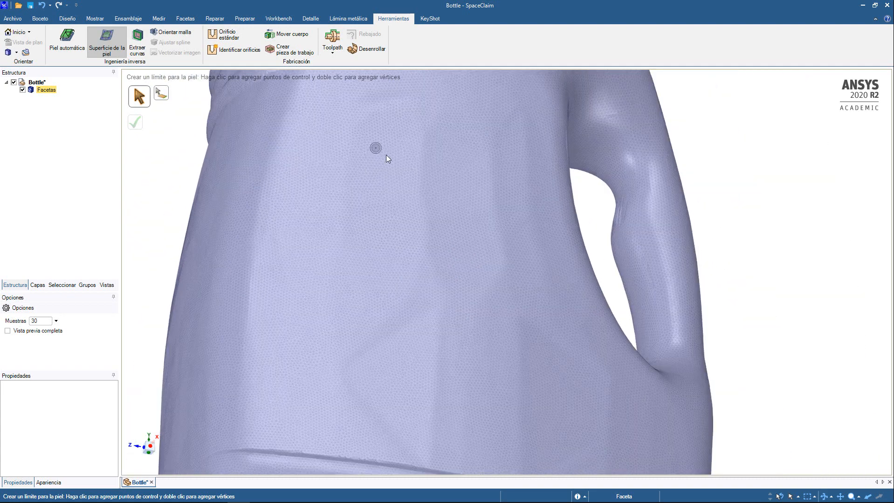
{"action": "middle_click_drag", "start_coordinate": [389, 163], "coordinate": [490, 175]}
{"action": "mouse_move", "coordinate": [328, 170]}
{"action": "middle_mouse_down", "text": "ctrl"}
{"action": "mouse_move", "coordinate": [369, 215]}
{"action": "mouse_move", "coordinate": [394, 268]}
{"action": "middle_mouse_up", "text": "ctrl"}
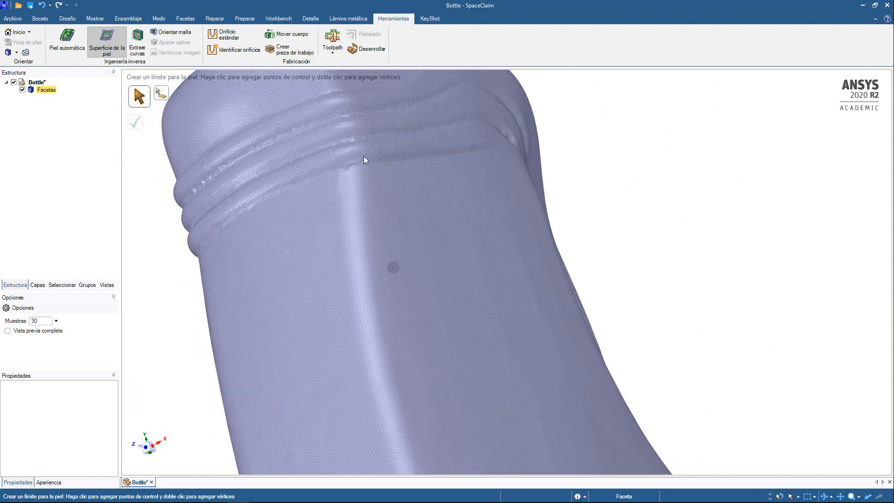
{"action": "mouse_move", "coordinate": [350, 199]}
{"action": "middle_mouse_down", "text": "ctrl"}
{"action": "mouse_move", "coordinate": [393, 241]}
{"action": "mouse_move", "coordinate": [405, 274]}
{"action": "mouse_move", "coordinate": [350, 271]}
{"action": "mouse_move", "coordinate": [331, 247]}
{"action": "mouse_move", "coordinate": [386, 295]}
{"action": "middle_mouse_up", "text": "ctrl"}
{"action": "scroll", "coordinate": [383, 291], "scroll_direction": "up", "scroll_amount": 1}
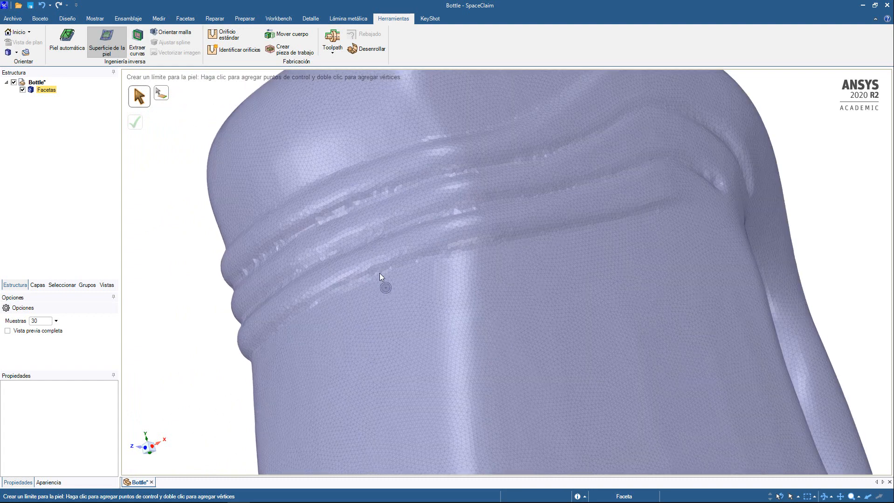
Draw a closed four-vertex skin boundary across the wavy ribs, from the smooth area above them to the flat area below.
{"action": "left_click", "coordinate": [347, 115]}
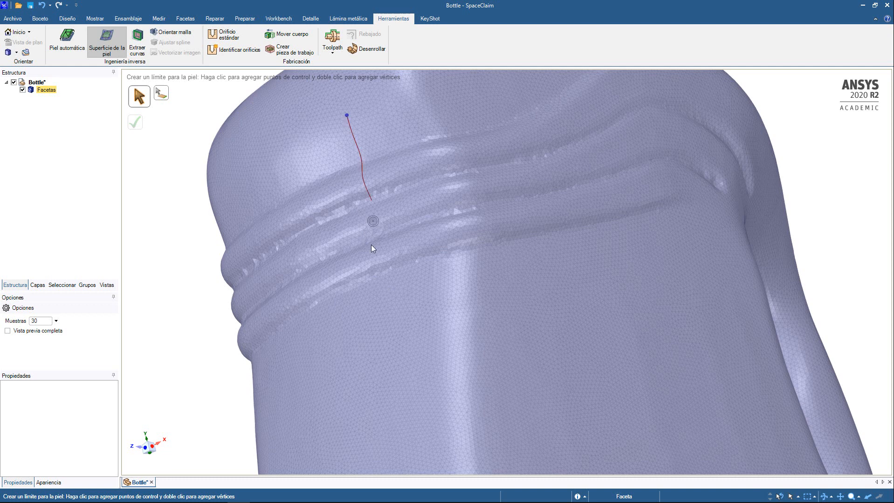
{"action": "left_click", "coordinate": [410, 304]}
{"action": "middle_click_drag", "start_coordinate": [384, 334], "coordinate": [303, 341]}
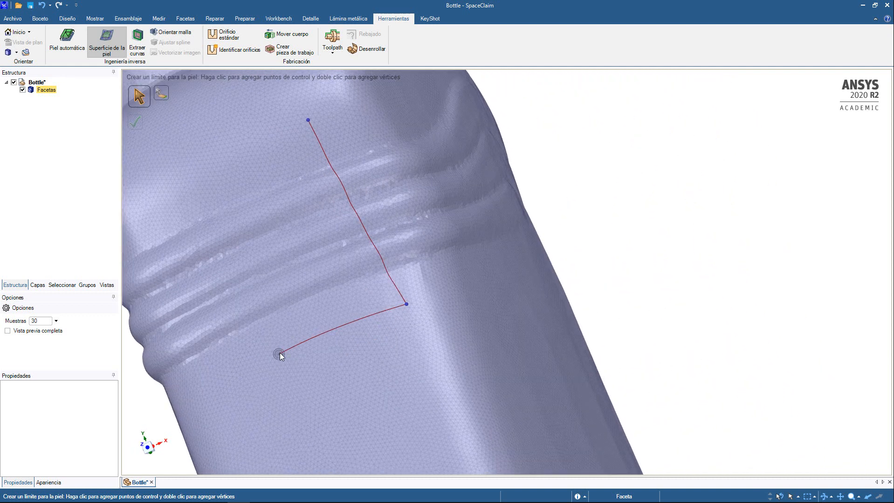
{"action": "left_click", "coordinate": [279, 354]}
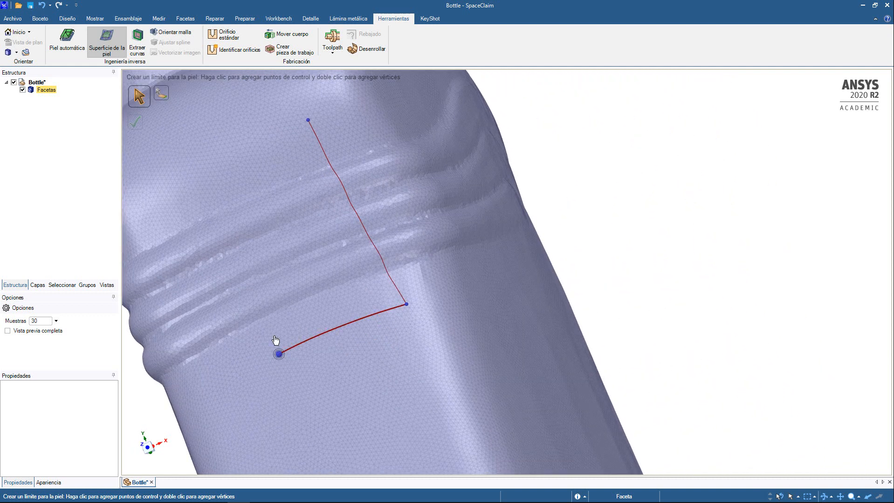
{"action": "left_click", "coordinate": [189, 168]}
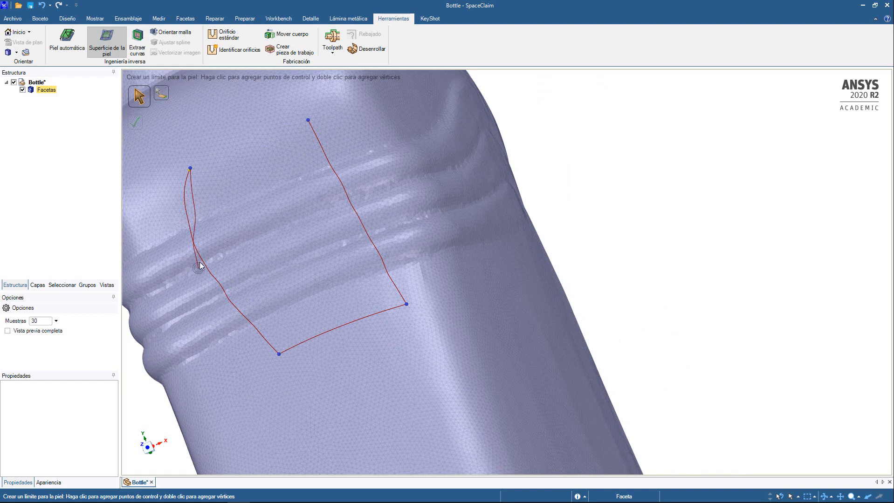
{"action": "left_click", "coordinate": [309, 121]}
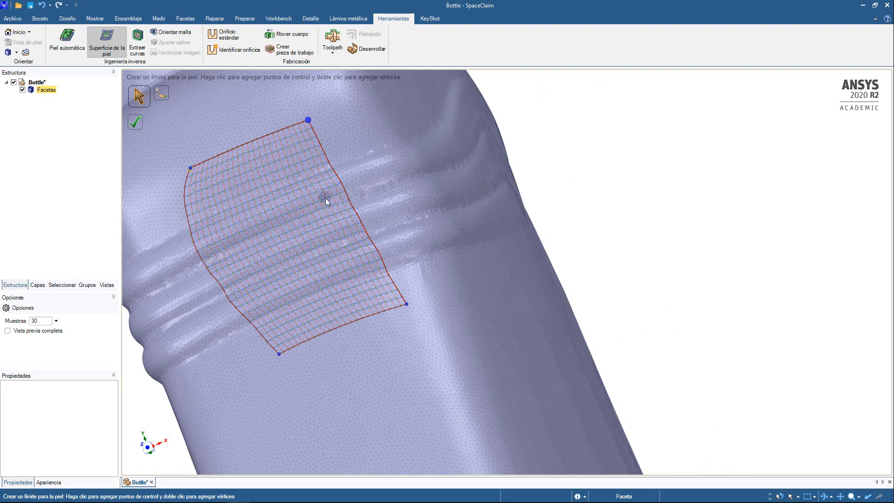
Examine how the sample grid follows the ribs and turn on the full preview for the boundary.
{"action": "mouse_move", "coordinate": [388, 211]}
{"action": "middle_mouse_down"}
{"action": "mouse_move", "coordinate": [330, 216]}
{"action": "mouse_move", "coordinate": [300, 228]}
{"action": "mouse_move", "coordinate": [359, 209]}
{"action": "middle_mouse_up"}
{"action": "scroll", "coordinate": [360, 207], "scroll_direction": "up", "scroll_amount": 5}
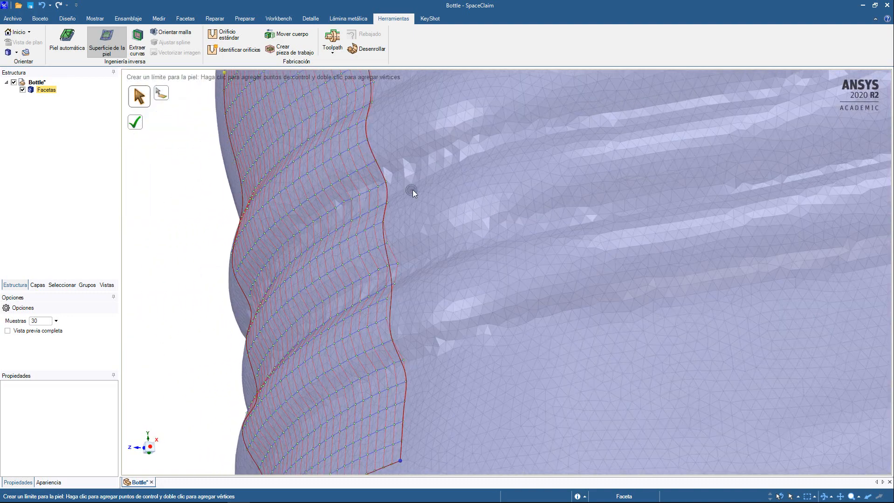
{"action": "mouse_move", "coordinate": [412, 190]}
{"action": "middle_mouse_down"}
{"action": "mouse_move", "coordinate": [389, 192]}
{"action": "mouse_move", "coordinate": [393, 204]}
{"action": "mouse_move", "coordinate": [426, 194]}
{"action": "mouse_move", "coordinate": [476, 251]}
{"action": "mouse_move", "coordinate": [525, 231]}
{"action": "middle_mouse_up"}
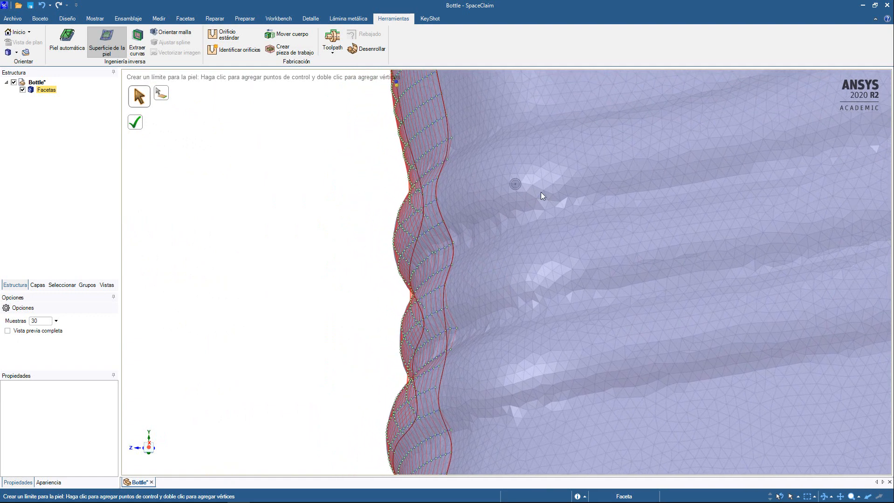
{"action": "middle_click_drag", "start_coordinate": [485, 146], "coordinate": [498, 196]}
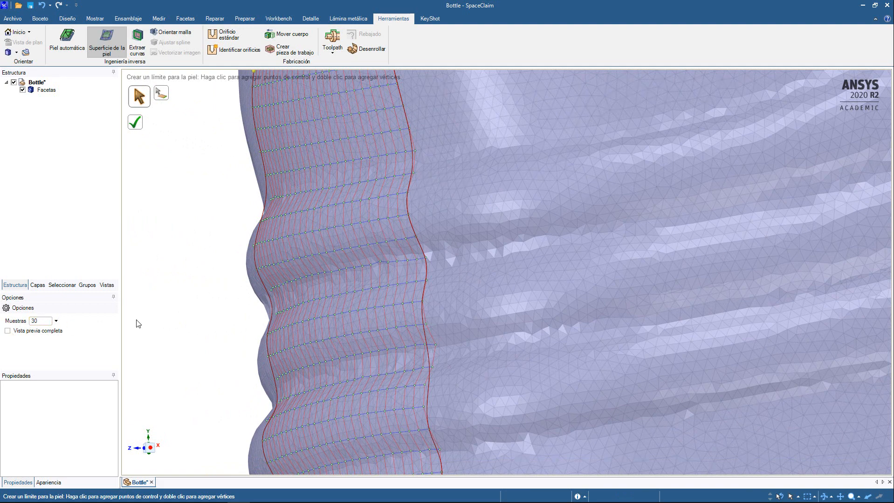
{"action": "mouse_move", "coordinate": [322, 340]}
{"action": "middle_mouse_down"}
{"action": "mouse_move", "coordinate": [361, 327]}
{"action": "mouse_move", "coordinate": [449, 326]}
{"action": "mouse_move", "coordinate": [445, 242]}
{"action": "middle_mouse_up"}
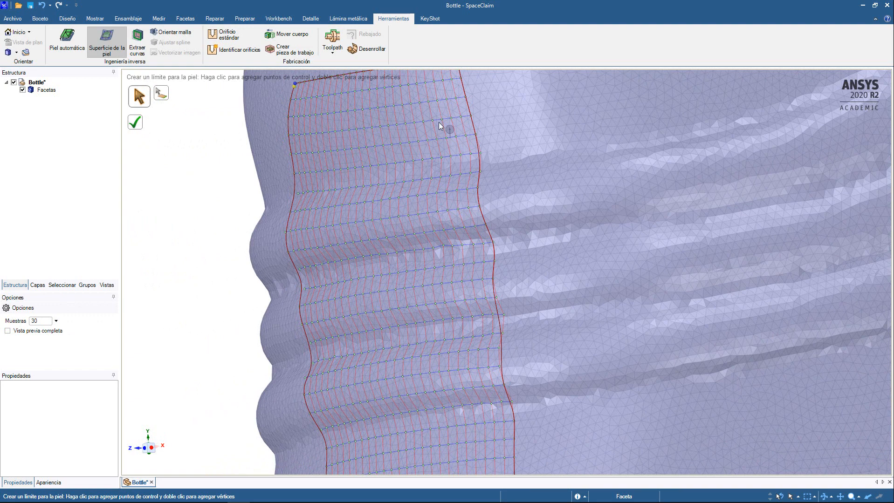
{"action": "left_click", "coordinate": [7, 333]}
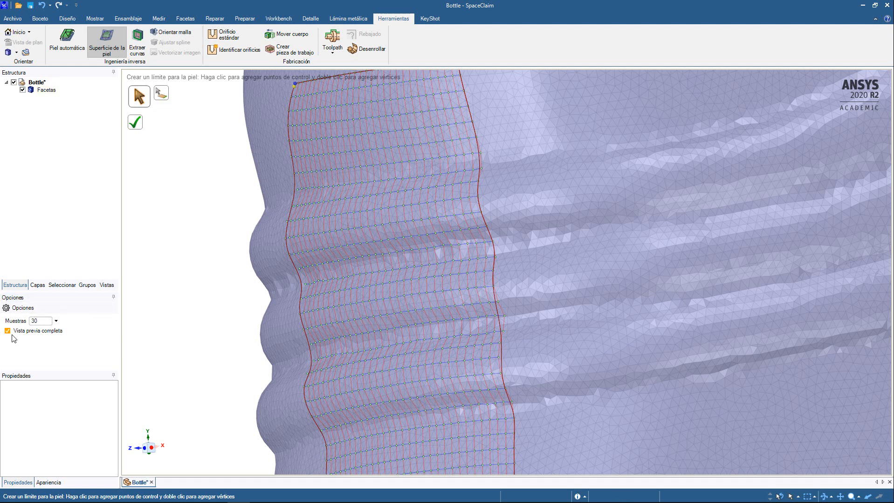
{"action": "middle_click_drag", "start_coordinate": [361, 283], "coordinate": [443, 289]}
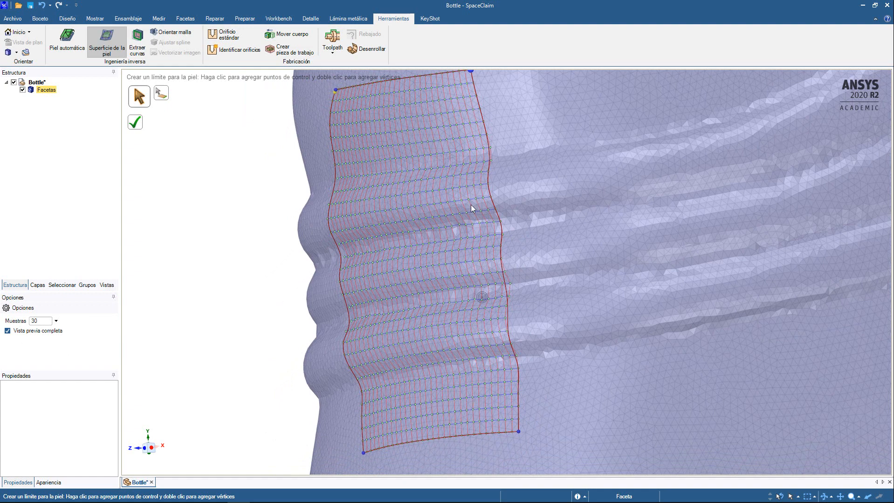
Set the boundary's sample count to 100.
{"action": "double_click", "coordinate": [32, 321]}
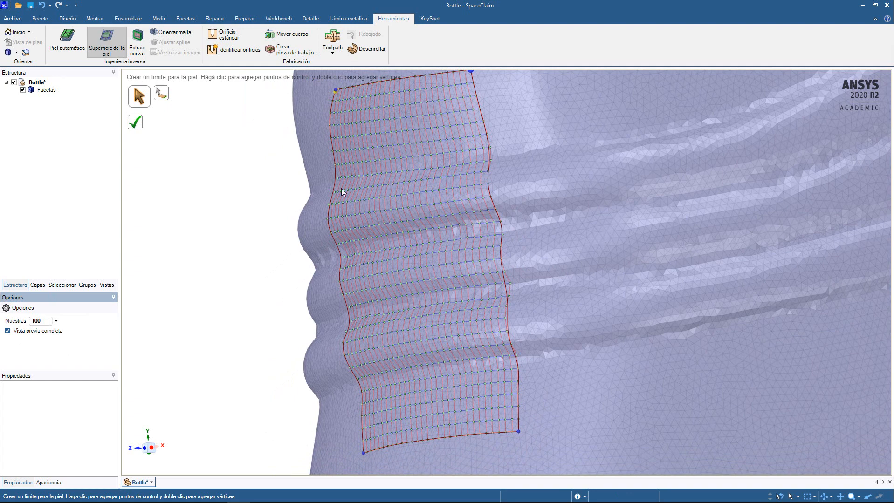
{"action": "left_click", "coordinate": [401, 161]}
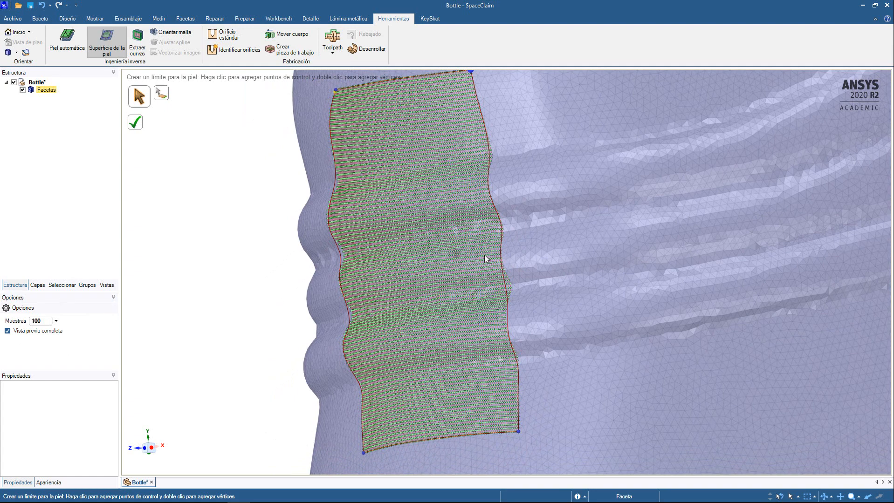
{"action": "mouse_move", "coordinate": [486, 255]}
{"action": "middle_mouse_down"}
{"action": "mouse_move", "coordinate": [549, 243]}
{"action": "mouse_move", "coordinate": [471, 253]}
{"action": "middle_mouse_up"}
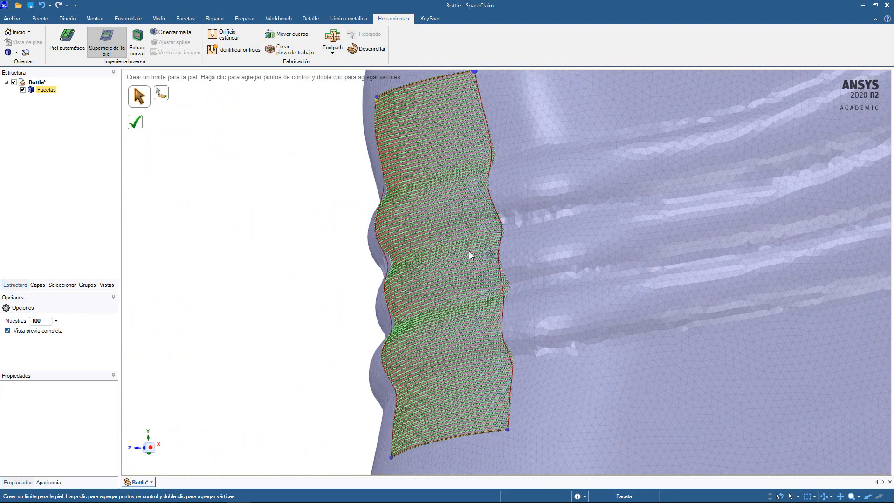
Reduce the boundary's sample count to 10.
{"action": "double_click", "coordinate": [34, 321]}
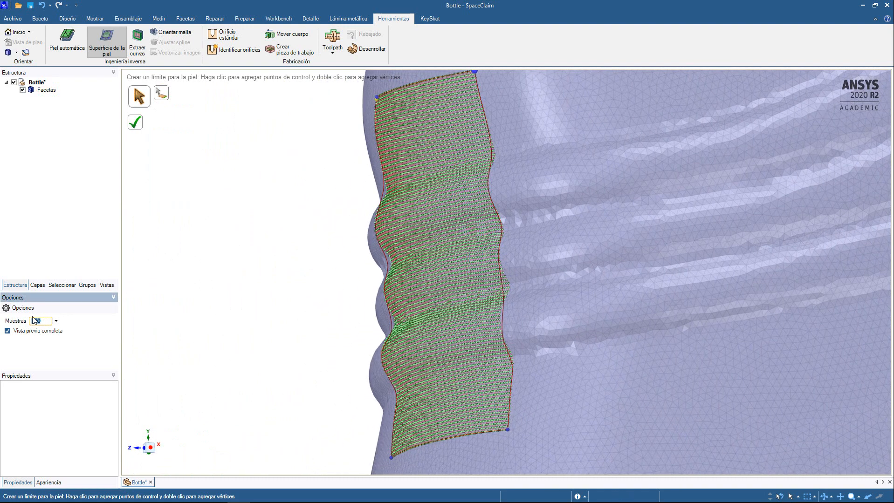
{"action": "type", "text": "10"}
{"action": "key", "text": "Return"}
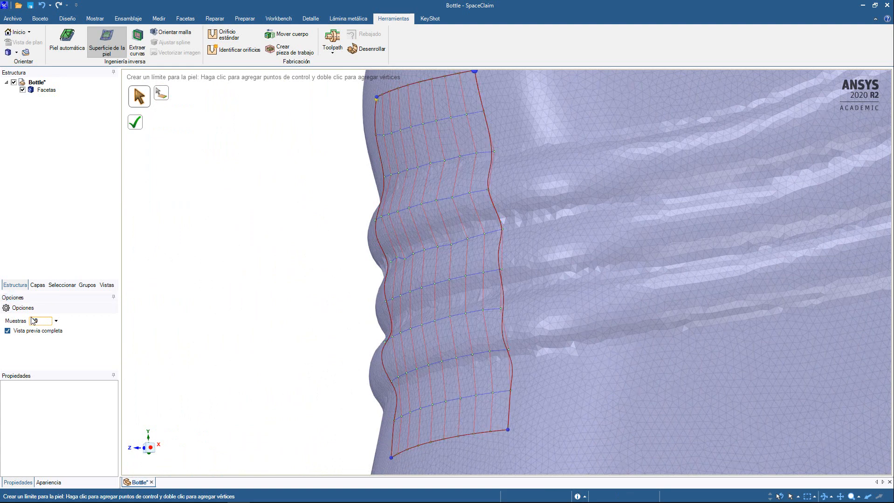
Examine from several angles how closely the coarse sample grid follows the rib peaks and valleys.
{"action": "mouse_move", "coordinate": [497, 237]}
{"action": "middle_mouse_down"}
{"action": "mouse_move", "coordinate": [563, 226]}
{"action": "mouse_move", "coordinate": [498, 225]}
{"action": "mouse_move", "coordinate": [508, 241]}
{"action": "mouse_move", "coordinate": [501, 247]}
{"action": "mouse_move", "coordinate": [544, 249]}
{"action": "mouse_move", "coordinate": [513, 244]}
{"action": "mouse_move", "coordinate": [537, 248]}
{"action": "mouse_move", "coordinate": [531, 224]}
{"action": "mouse_move", "coordinate": [585, 252]}
{"action": "mouse_move", "coordinate": [502, 199]}
{"action": "middle_mouse_up"}
{"action": "scroll", "coordinate": [495, 229], "scroll_direction": "up", "scroll_amount": 1}
{"action": "scroll", "coordinate": [504, 250], "scroll_direction": "up", "scroll_amount": 1}
{"action": "middle_click_drag", "start_coordinate": [513, 163], "coordinate": [529, 222]}
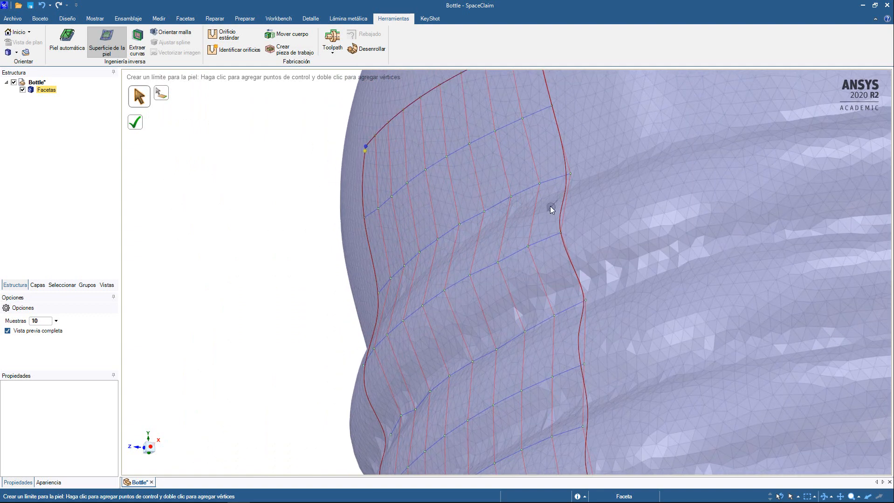
{"action": "middle_click_drag", "start_coordinate": [587, 237], "coordinate": [619, 250]}
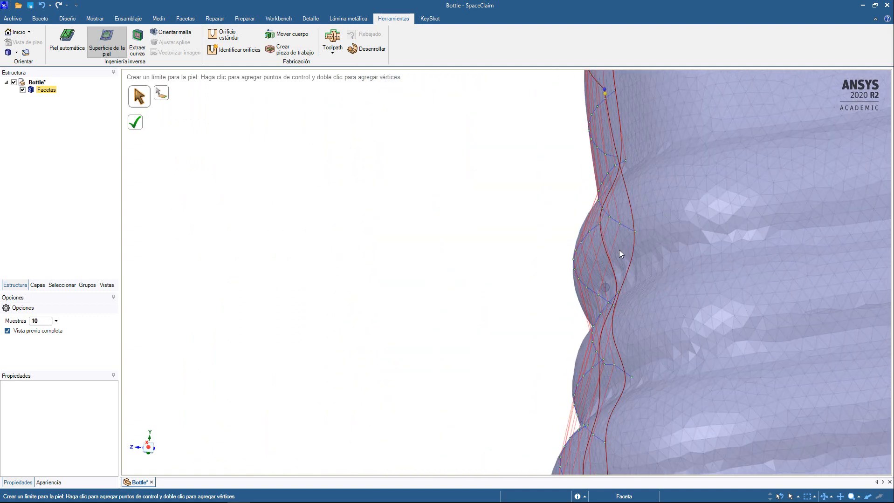
{"action": "middle_click_drag", "start_coordinate": [662, 311], "coordinate": [586, 275]}
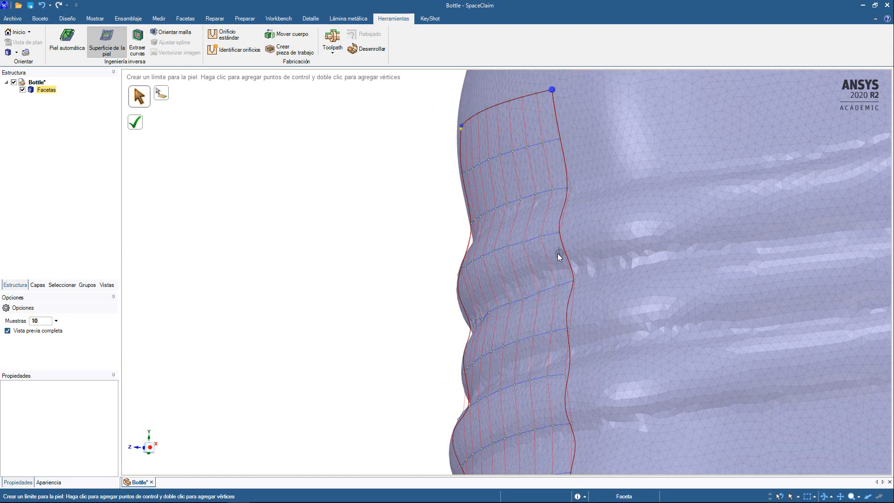
{"action": "middle_click_drag", "start_coordinate": [559, 257], "coordinate": [559, 298]}
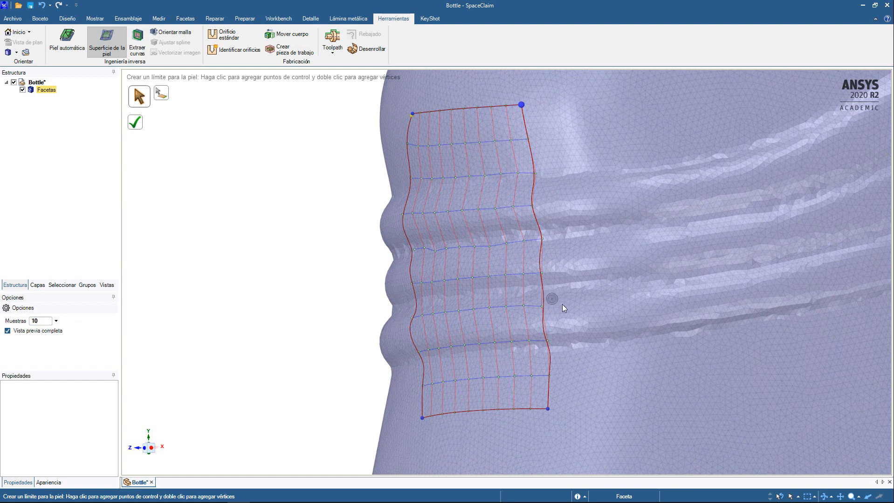
{"action": "middle_click_drag", "start_coordinate": [562, 306], "coordinate": [191, 348]}
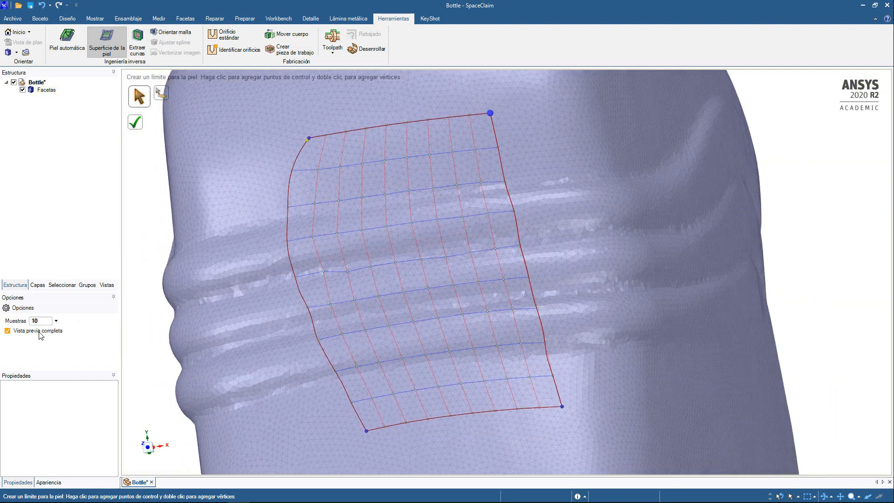
Set the sample count to 50 and create the skin surface from the rib boundary.
{"action": "left_click", "coordinate": [20, 321]}
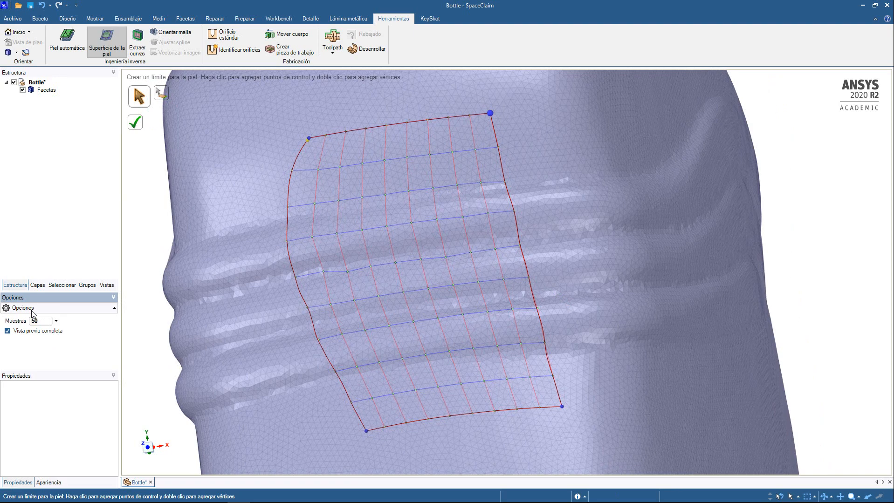
{"action": "key", "text": "Return"}
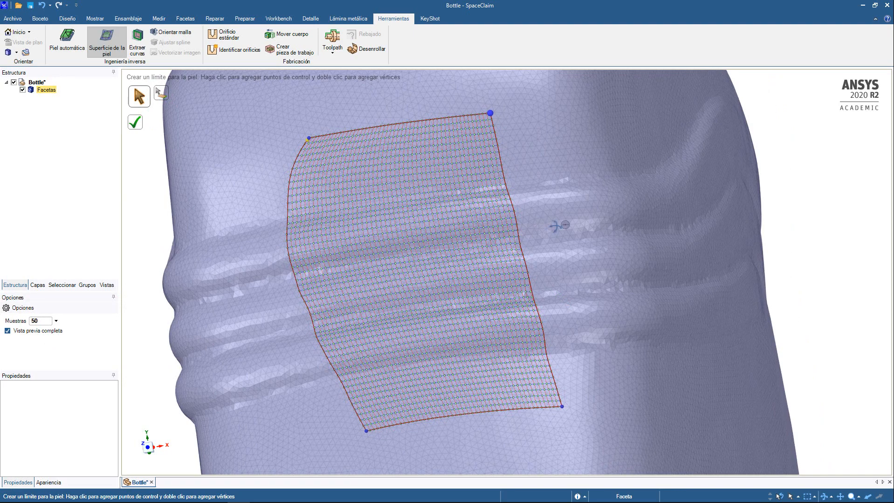
{"action": "middle_click_drag", "start_coordinate": [559, 226], "coordinate": [541, 322]}
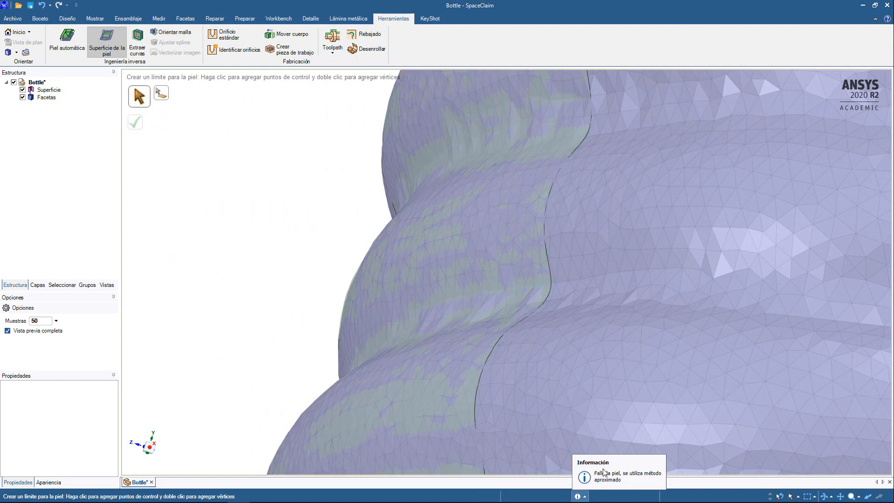
Compare the skin surface with the rib mesh, then hide the faceted body and inspect the surface alone.
{"action": "middle_click_drag", "start_coordinate": [493, 321], "coordinate": [570, 327]}
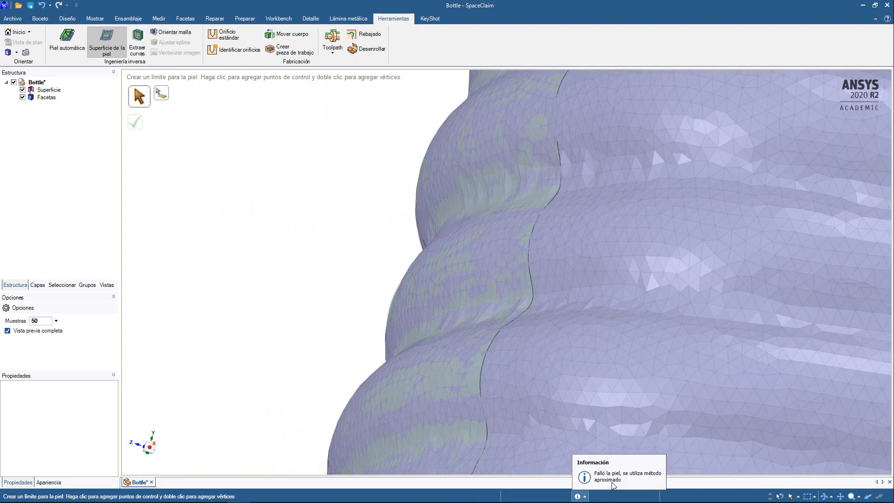
{"action": "middle_click_drag", "start_coordinate": [554, 249], "coordinate": [598, 253]}
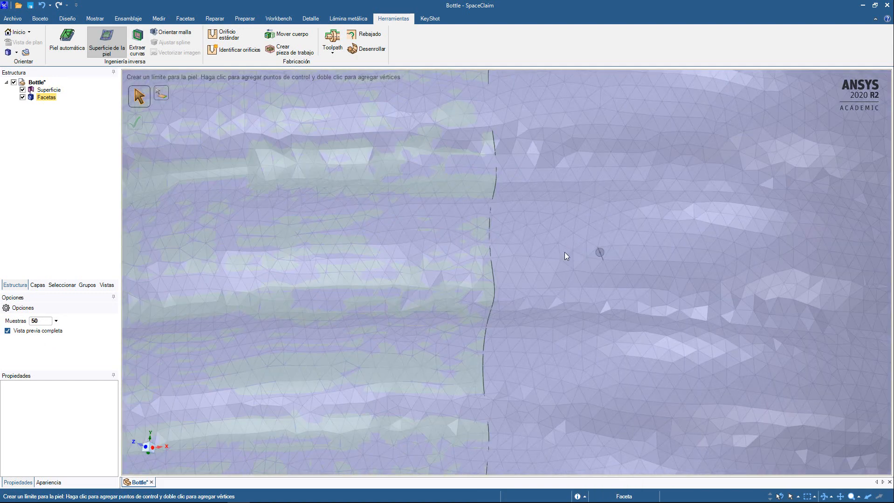
{"action": "scroll", "coordinate": [564, 253], "scroll_direction": "down", "scroll_amount": 2}
{"action": "middle_click_drag", "start_coordinate": [589, 290], "coordinate": [638, 263], "text": "shift"}
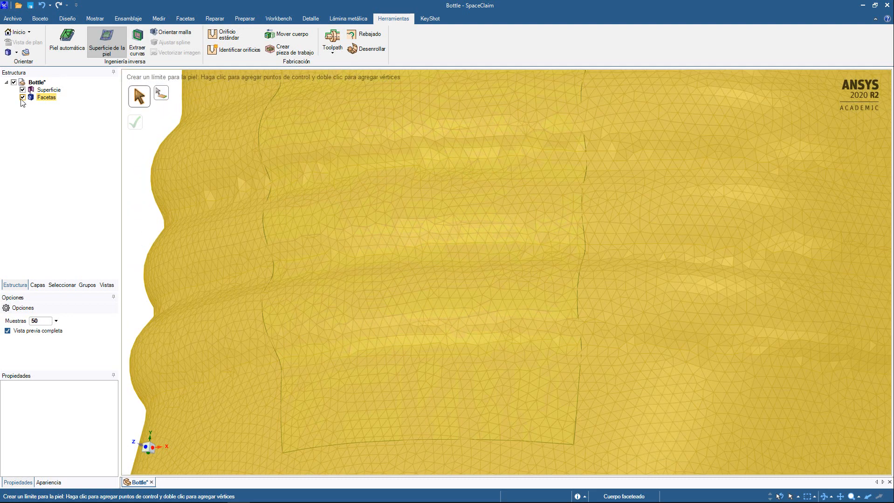
{"action": "left_click", "coordinate": [23, 97]}
{"action": "scroll", "coordinate": [380, 269], "scroll_direction": "down", "scroll_amount": 2}
{"action": "mouse_move", "coordinate": [536, 249]}
{"action": "middle_mouse_down"}
{"action": "mouse_move", "coordinate": [615, 210]}
{"action": "mouse_move", "coordinate": [553, 171]}
{"action": "mouse_move", "coordinate": [595, 154]}
{"action": "mouse_move", "coordinate": [558, 200]}
{"action": "mouse_move", "coordinate": [626, 220]}
{"action": "mouse_move", "coordinate": [639, 260]}
{"action": "mouse_move", "coordinate": [595, 275]}
{"action": "mouse_move", "coordinate": [616, 259]}
{"action": "mouse_move", "coordinate": [606, 181]}
{"action": "mouse_move", "coordinate": [711, 323]}
{"action": "mouse_move", "coordinate": [614, 222]}
{"action": "mouse_move", "coordinate": [584, 241]}
{"action": "mouse_move", "coordinate": [625, 251]}
{"action": "mouse_move", "coordinate": [597, 224]}
{"action": "mouse_move", "coordinate": [619, 287]}
{"action": "middle_mouse_up"}
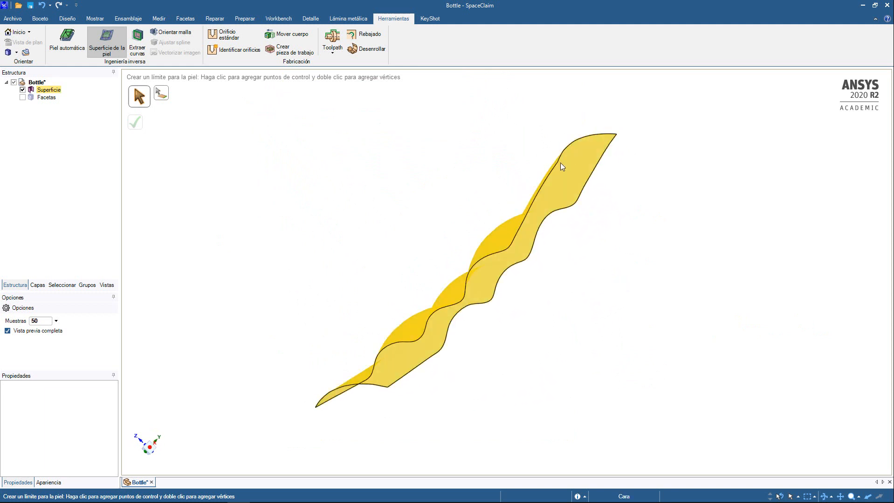
{"action": "mouse_move", "coordinate": [497, 243]}
{"action": "middle_mouse_down"}
{"action": "mouse_move", "coordinate": [590, 323]}
{"action": "mouse_move", "coordinate": [601, 278]}
{"action": "mouse_move", "coordinate": [598, 270]}
{"action": "mouse_move", "coordinate": [595, 315]}
{"action": "mouse_move", "coordinate": [599, 249]}
{"action": "mouse_move", "coordinate": [497, 304]}
{"action": "middle_mouse_up"}
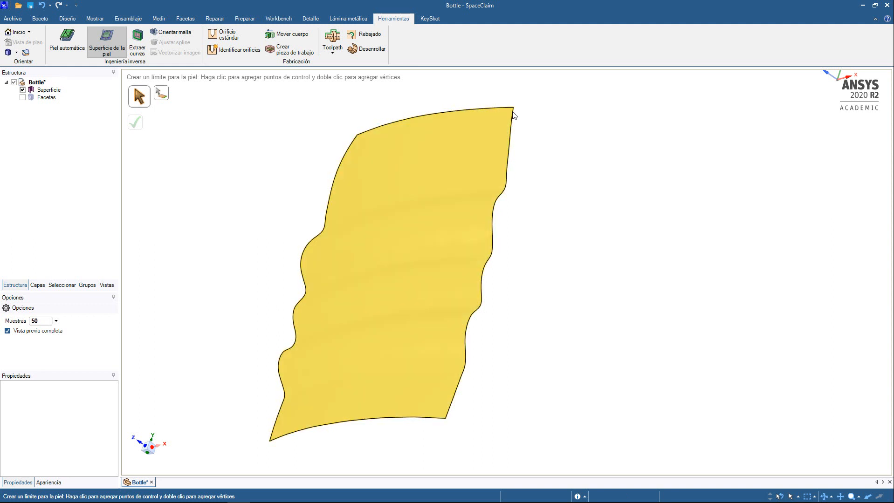
{"action": "middle_click_drag", "start_coordinate": [432, 293], "coordinate": [456, 299]}
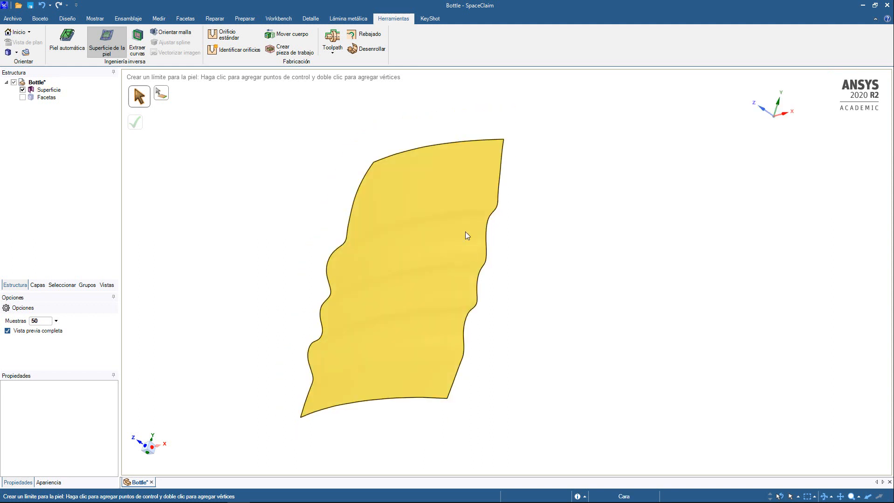
{"action": "scroll", "coordinate": [480, 261], "scroll_direction": "down", "scroll_amount": 3}
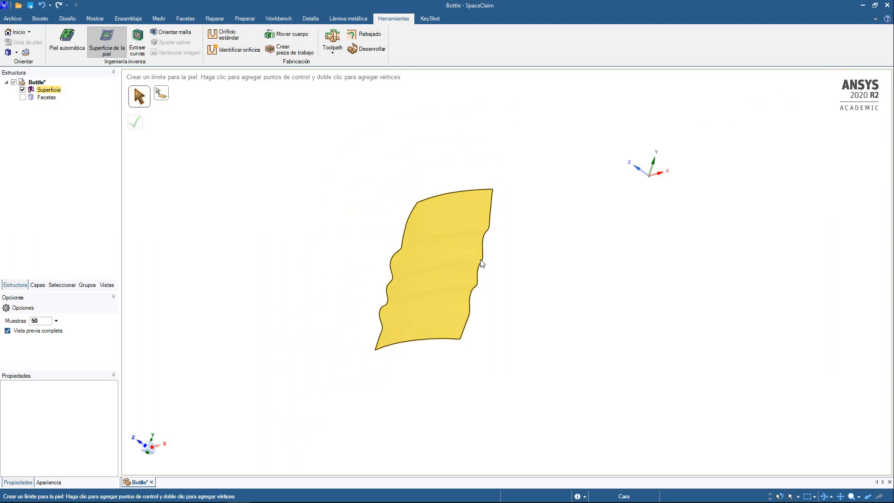
Show the faceted body again, leave the skin surface tool and delete the skin surface over the ribs.
{"action": "left_click", "coordinate": [22, 97]}
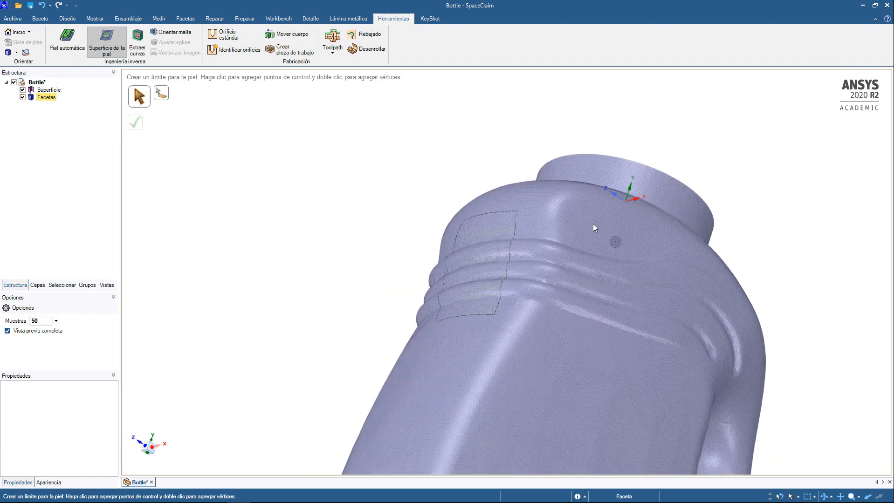
{"action": "middle_click_drag", "start_coordinate": [583, 340], "coordinate": [609, 243]}
{"action": "key", "text": "Escape"}
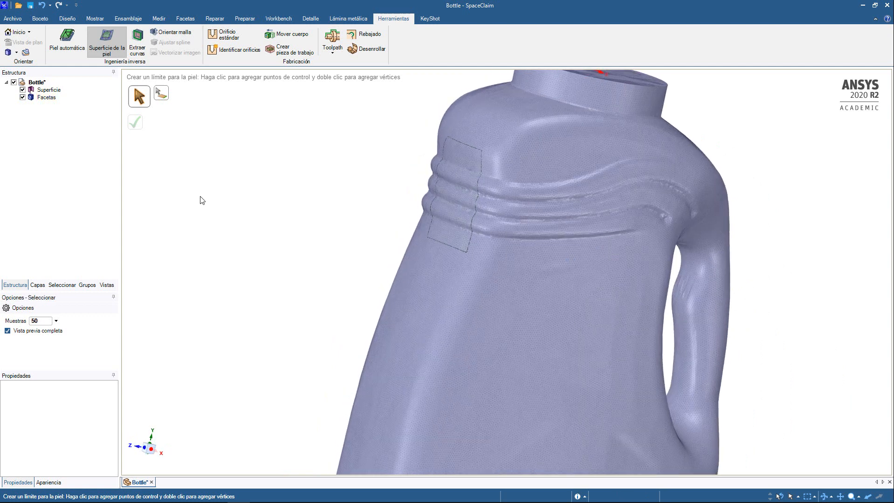
{"action": "left_click", "coordinate": [48, 89]}
{"action": "key", "text": "Delete"}
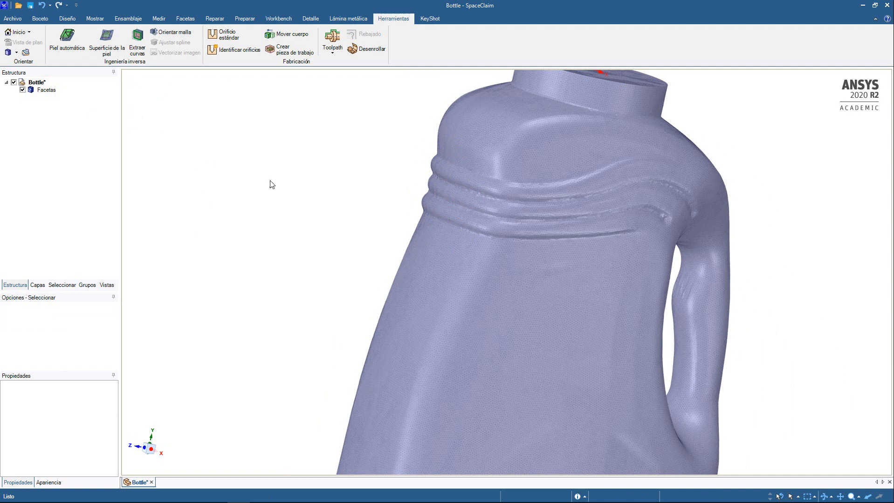
{"action": "scroll", "coordinate": [272, 185], "scroll_direction": "down", "scroll_amount": 5}
{"action": "middle_click_drag", "start_coordinate": [535, 250], "coordinate": [521, 267]}
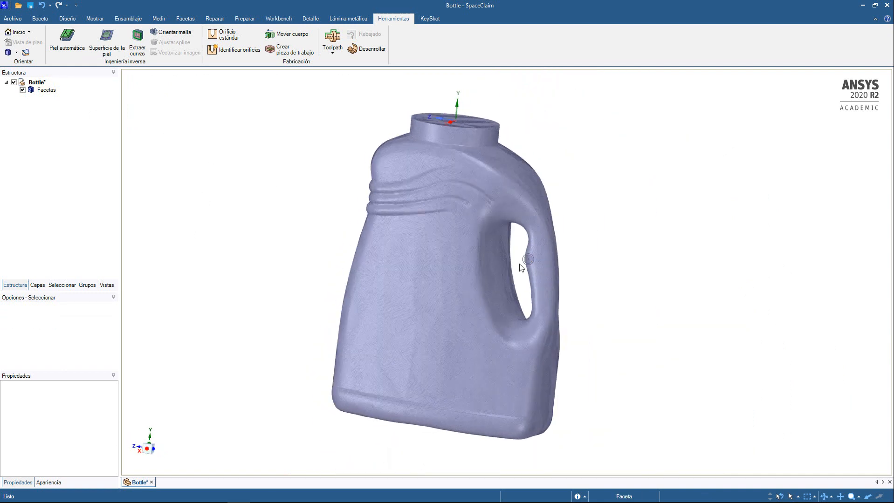
Select narrow facet bands across the upper and lower ends of the bottle handle, then clear the selection.
{"action": "scroll", "coordinate": [539, 254], "scroll_direction": "up", "scroll_amount": 2}
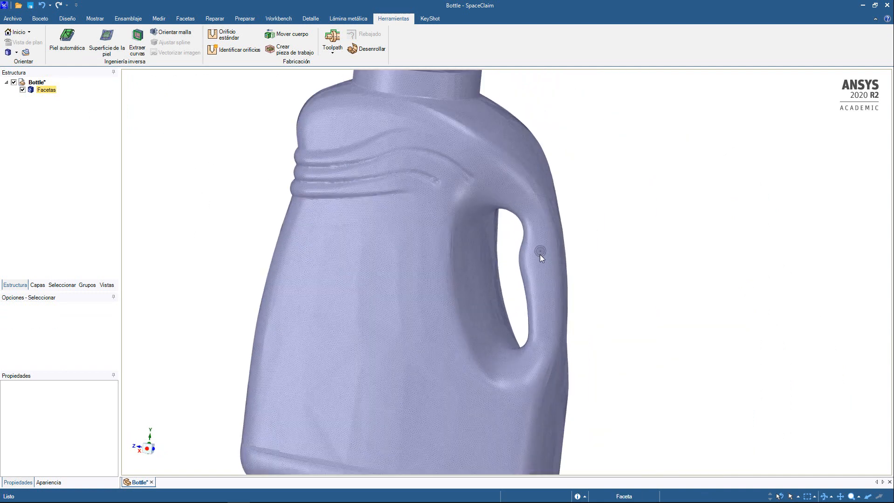
{"action": "scroll", "coordinate": [540, 257], "scroll_direction": "up", "scroll_amount": 2}
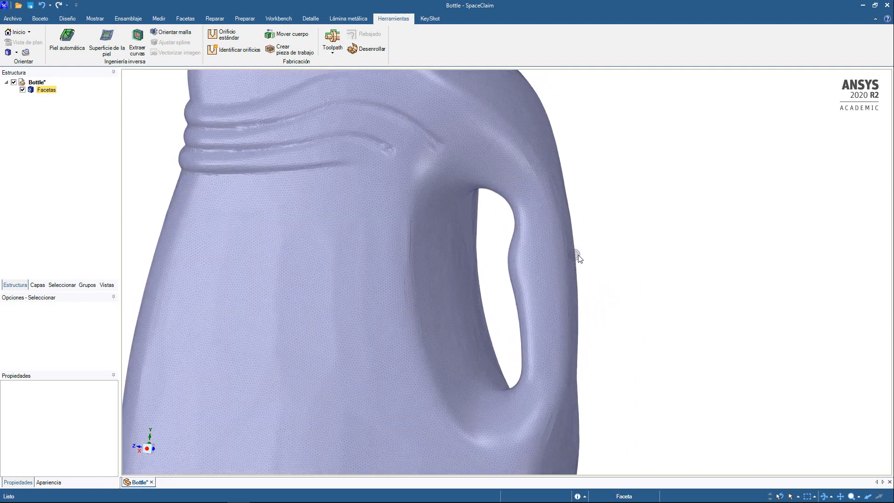
{"action": "scroll", "coordinate": [536, 273], "scroll_direction": "up", "scroll_amount": 3}
{"action": "middle_click_drag", "start_coordinate": [526, 272], "coordinate": [477, 241]}
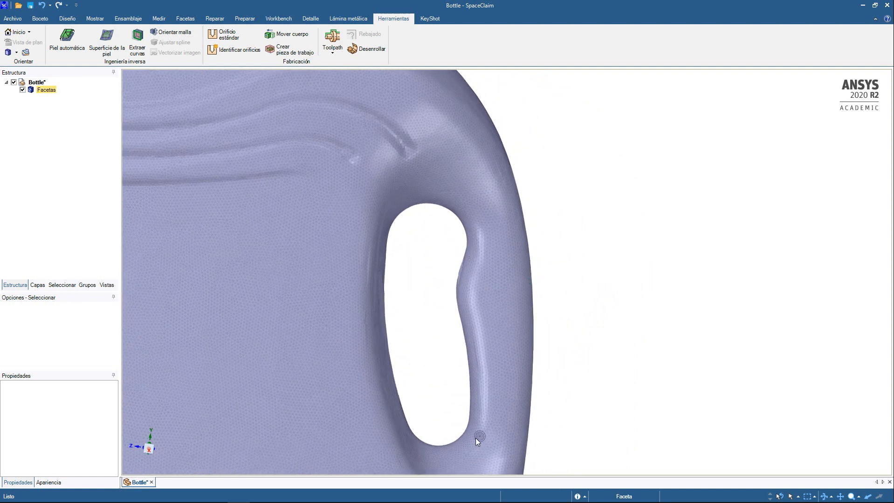
{"action": "left_click_drag", "start_coordinate": [467, 225], "coordinate": [532, 216]}
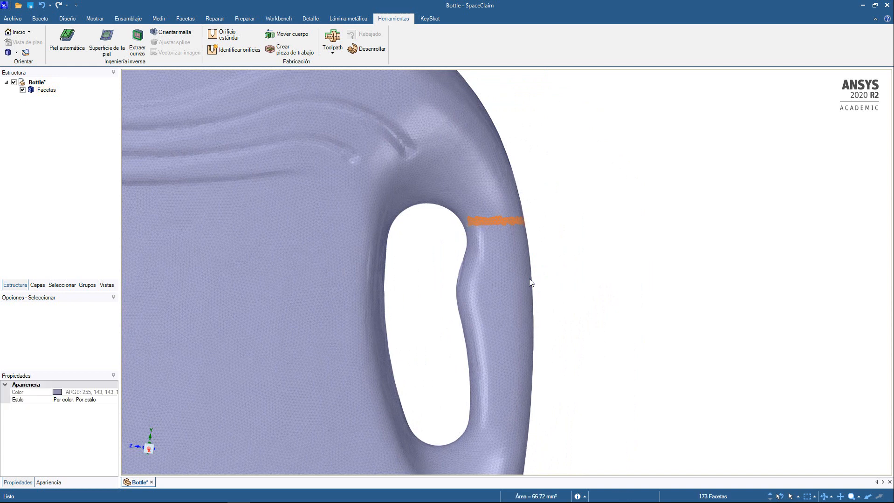
{"action": "left_click_drag", "start_coordinate": [471, 407], "coordinate": [539, 433], "text": "ctrl"}
{"action": "left_click", "coordinate": [607, 332]}
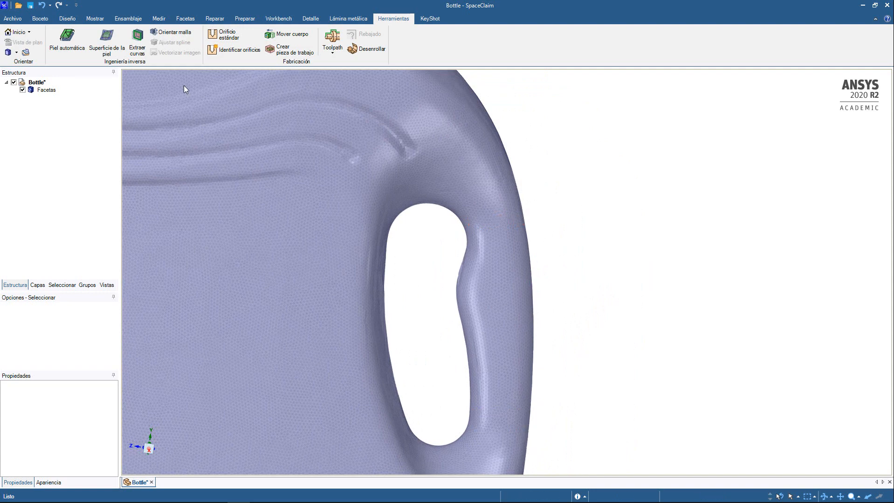
Start a skin surface and draw a closed boundary loop with control points around the upper end of the handle grip.
{"action": "mouse_move", "coordinate": [457, 275]}
{"action": "middle_mouse_down"}
{"action": "mouse_move", "coordinate": [659, 237]}
{"action": "mouse_move", "coordinate": [665, 244]}
{"action": "mouse_move", "coordinate": [686, 220]}
{"action": "mouse_move", "coordinate": [689, 237]}
{"action": "middle_mouse_up"}
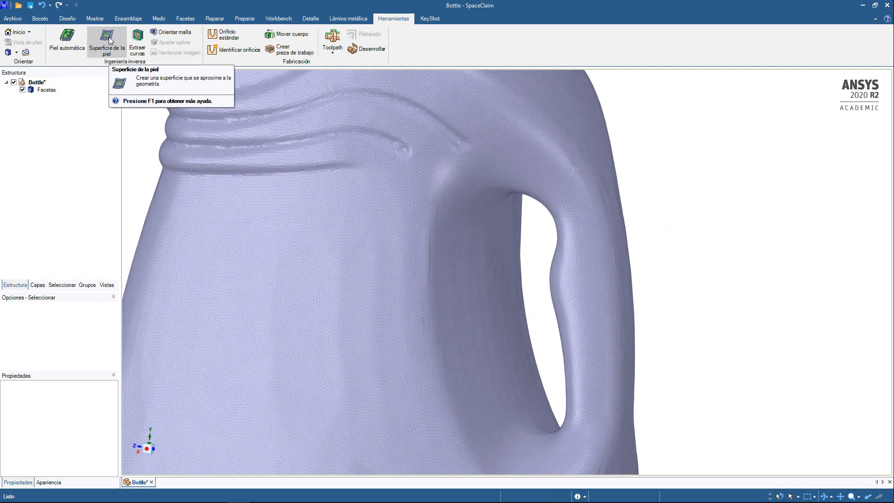
{"action": "left_click", "coordinate": [110, 41]}
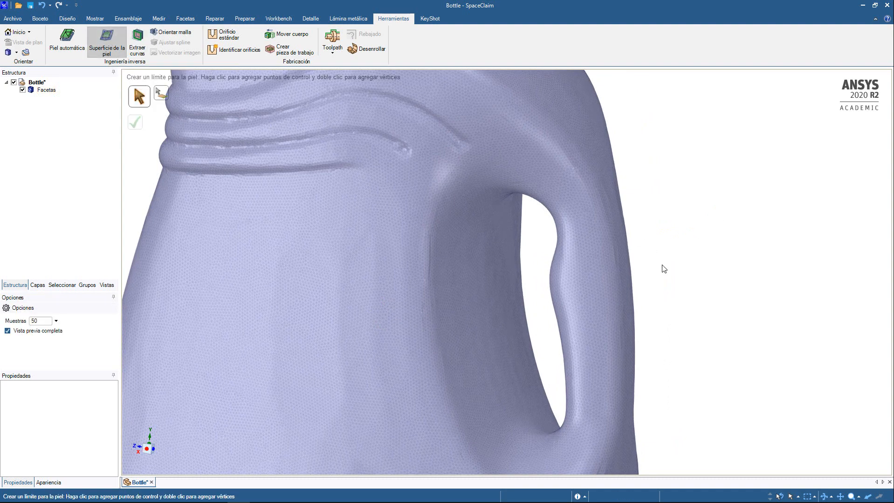
{"action": "middle_click_drag", "start_coordinate": [664, 269], "coordinate": [595, 216]}
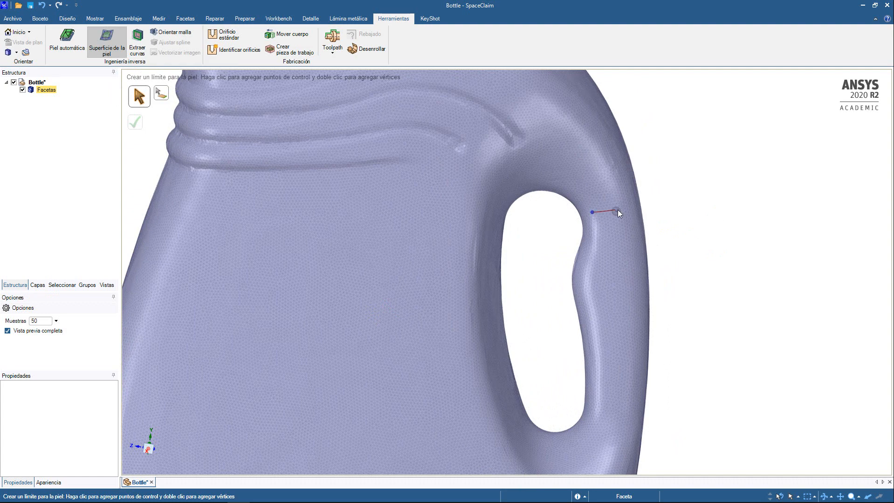
{"action": "middle_click_drag", "start_coordinate": [648, 215], "coordinate": [605, 217]}
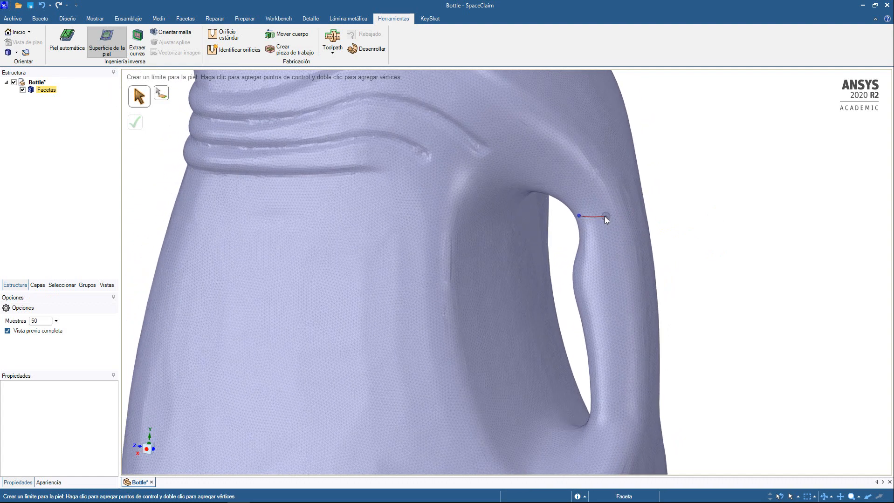
{"action": "scroll", "coordinate": [606, 216], "scroll_direction": "up", "scroll_amount": 5}
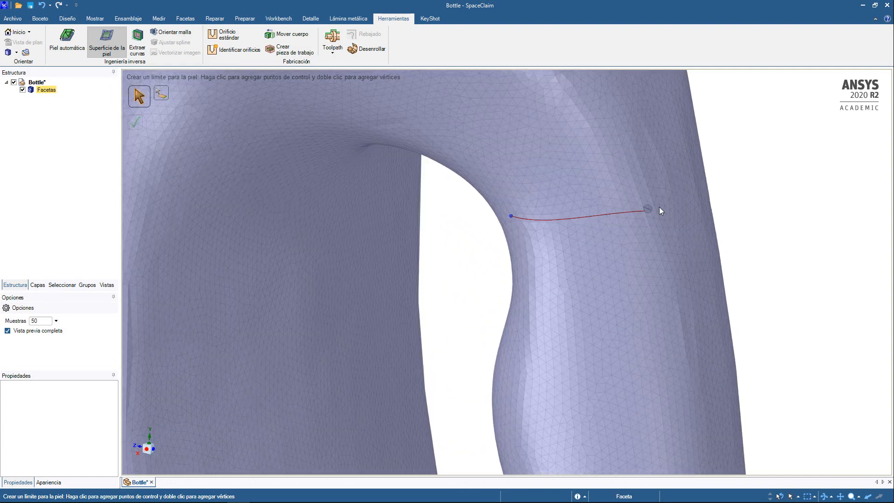
{"action": "mouse_move", "coordinate": [660, 207]}
{"action": "middle_mouse_down"}
{"action": "mouse_move", "coordinate": [678, 206]}
{"action": "mouse_move", "coordinate": [649, 206]}
{"action": "middle_mouse_up"}
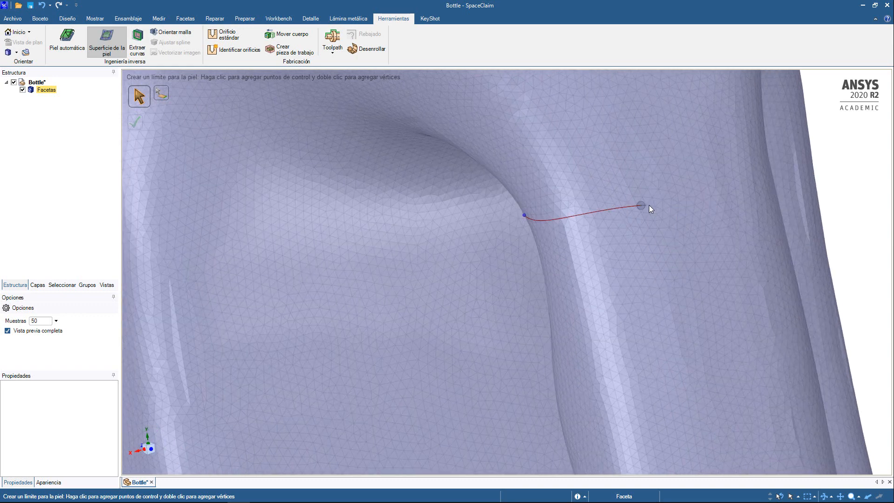
{"action": "left_click", "coordinate": [675, 196]}
{"action": "middle_click_drag", "start_coordinate": [743, 210], "coordinate": [532, 332]}
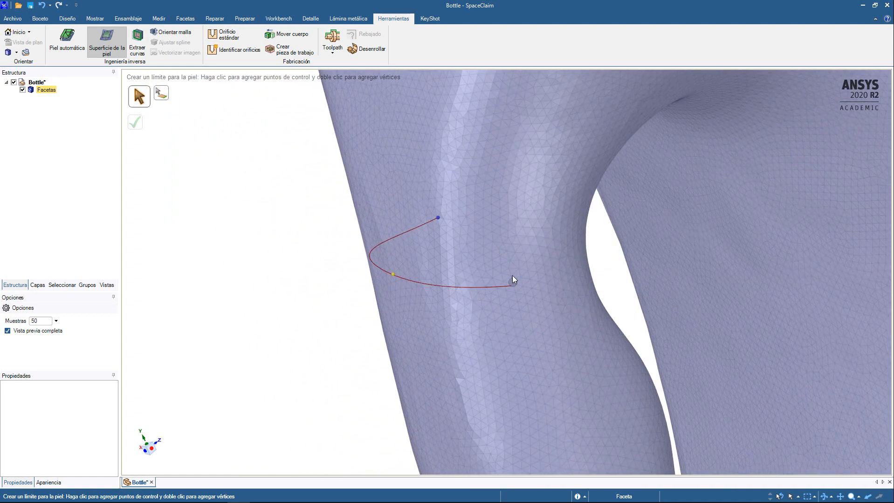
{"action": "left_click", "coordinate": [586, 251]}
{"action": "middle_click_drag", "start_coordinate": [583, 249], "coordinate": [560, 275]}
{"action": "mouse_move", "coordinate": [441, 291]}
{"action": "middle_mouse_down"}
{"action": "mouse_move", "coordinate": [487, 290]}
{"action": "mouse_move", "coordinate": [423, 288]}
{"action": "mouse_move", "coordinate": [394, 269]}
{"action": "mouse_move", "coordinate": [343, 277]}
{"action": "mouse_move", "coordinate": [297, 307]}
{"action": "mouse_move", "coordinate": [489, 291]}
{"action": "mouse_move", "coordinate": [365, 273]}
{"action": "middle_mouse_up"}
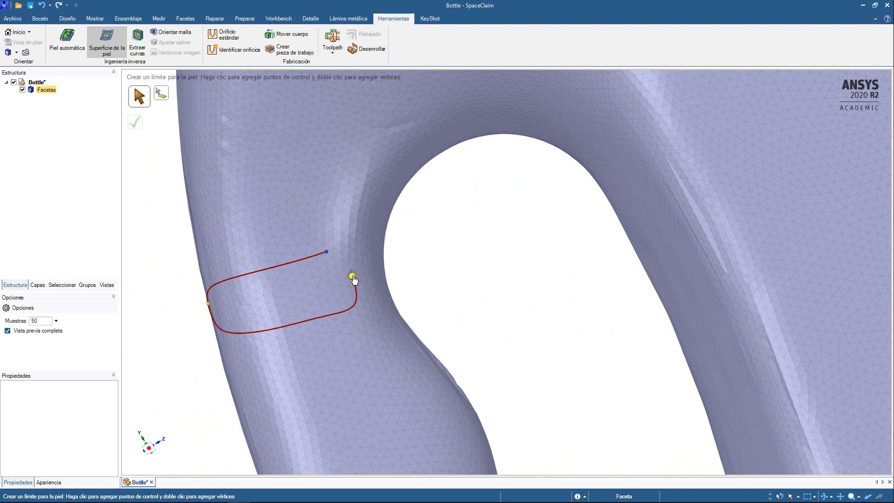
{"action": "mouse_move", "coordinate": [366, 275]}
{"action": "middle_mouse_down"}
{"action": "mouse_move", "coordinate": [399, 289]}
{"action": "mouse_move", "coordinate": [553, 268]}
{"action": "mouse_move", "coordinate": [299, 331]}
{"action": "mouse_move", "coordinate": [439, 316]}
{"action": "mouse_move", "coordinate": [343, 334]}
{"action": "mouse_move", "coordinate": [435, 319]}
{"action": "mouse_move", "coordinate": [391, 321]}
{"action": "mouse_move", "coordinate": [375, 265]}
{"action": "middle_mouse_up"}
{"action": "left_click", "coordinate": [386, 263]}
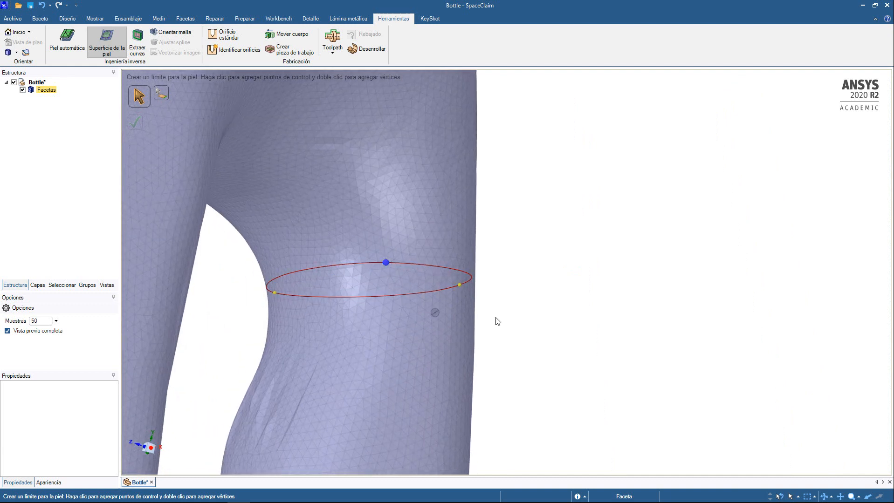
Draw a second closed boundary loop around the lower end of the handle grip to generate the sample grid between both loops.
{"action": "middle_click_drag", "start_coordinate": [498, 321], "coordinate": [569, 258]}
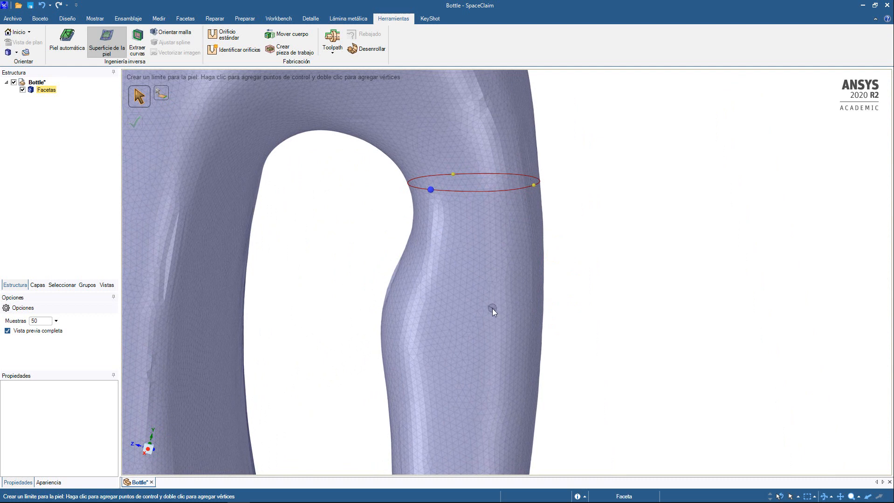
{"action": "scroll", "coordinate": [491, 309], "scroll_direction": "down", "scroll_amount": 2}
{"action": "middle_click_drag", "start_coordinate": [549, 329], "coordinate": [550, 240], "text": "shift"}
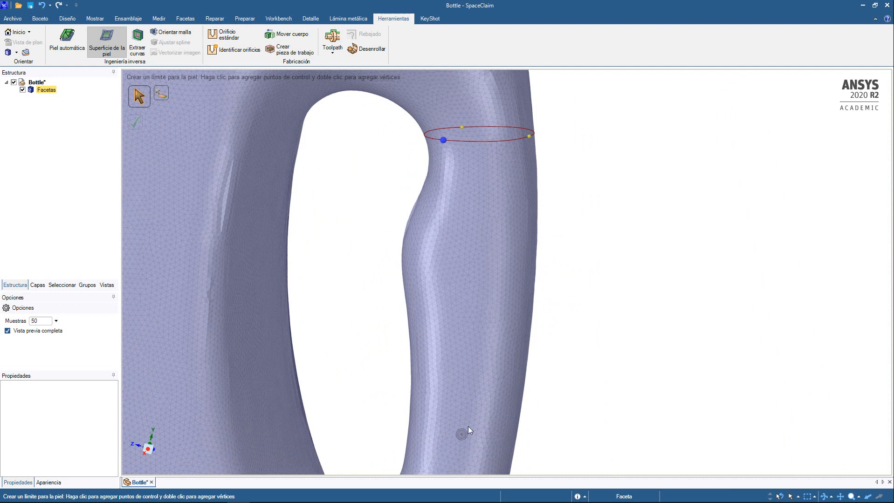
{"action": "middle_click_drag", "start_coordinate": [471, 420], "coordinate": [482, 396], "text": "shift"}
{"action": "scroll", "coordinate": [481, 397], "scroll_direction": "down", "scroll_amount": 1}
{"action": "middle_click_drag", "start_coordinate": [522, 373], "coordinate": [531, 344], "text": "shift"}
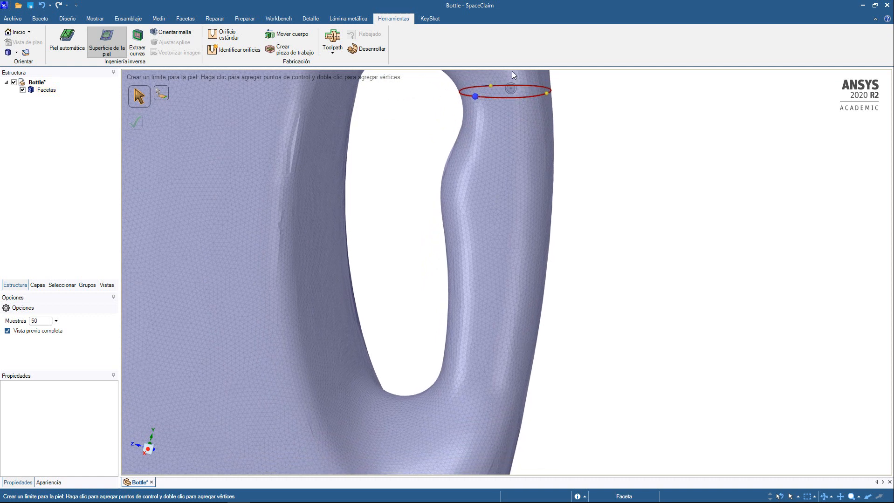
{"action": "left_click", "coordinate": [453, 358]}
{"action": "left_click", "coordinate": [524, 361]}
{"action": "middle_click_drag", "start_coordinate": [585, 358], "coordinate": [306, 378]}
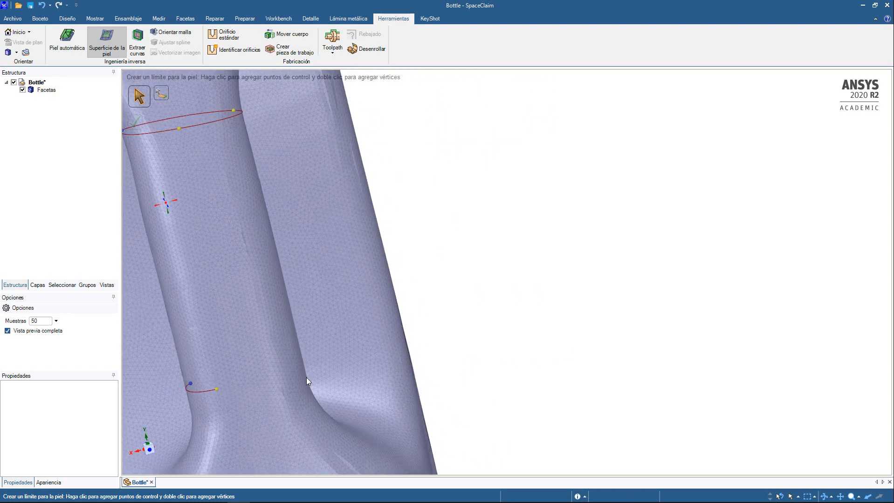
{"action": "left_click", "coordinate": [299, 354]}
{"action": "middle_click_drag", "start_coordinate": [264, 381], "coordinate": [325, 379]}
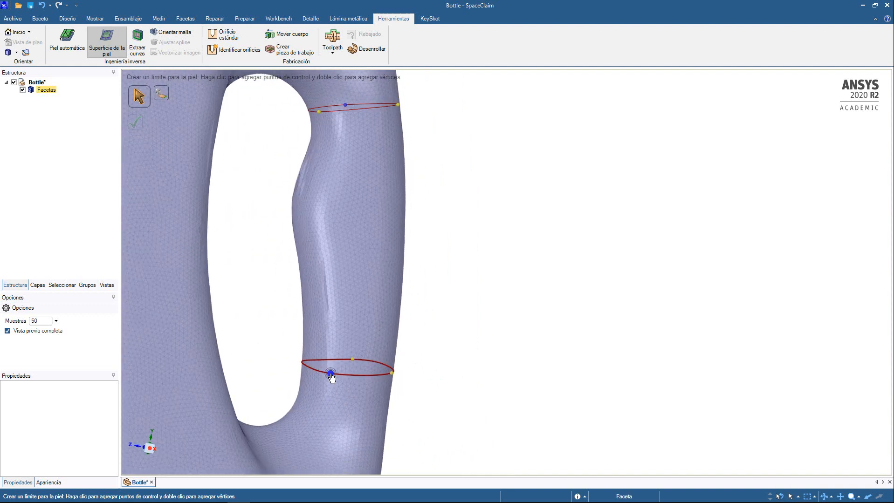
{"action": "left_click", "coordinate": [331, 375]}
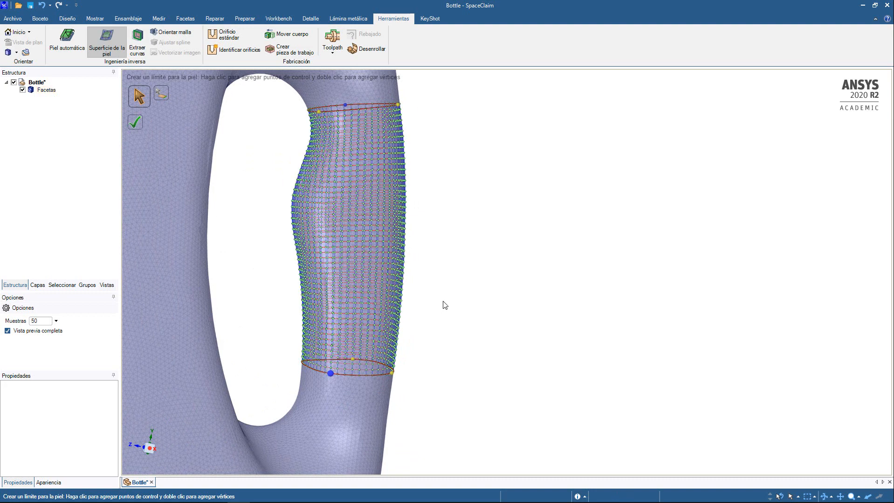
Inspect the sample grid around the handle grip from several angles, then turn off the full preview.
{"action": "middle_click_drag", "start_coordinate": [448, 287], "coordinate": [523, 308]}
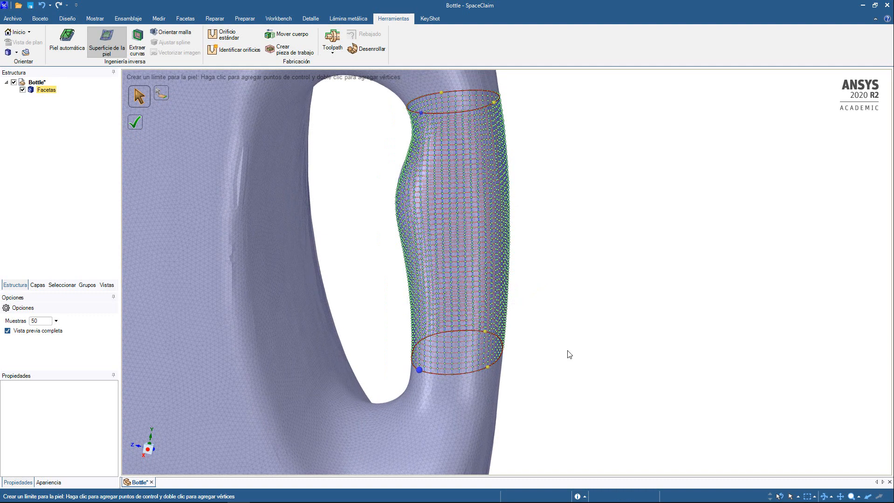
{"action": "middle_click_drag", "start_coordinate": [569, 355], "coordinate": [470, 354]}
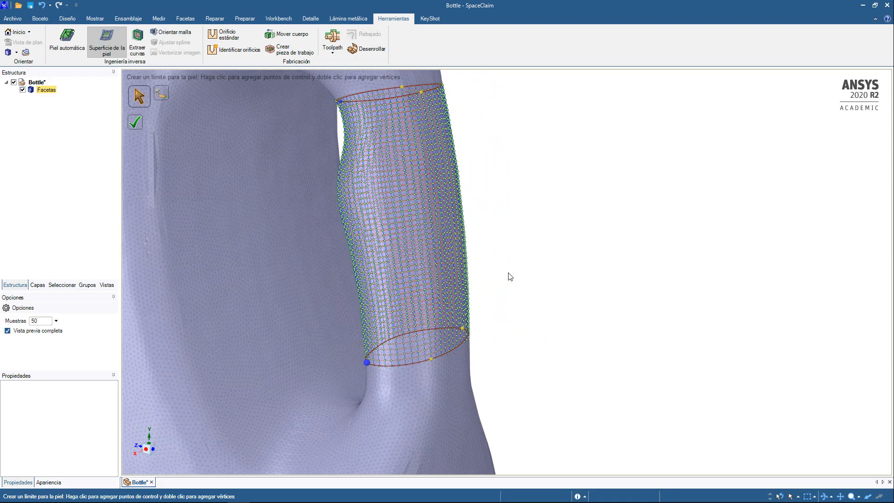
{"action": "middle_click_drag", "start_coordinate": [521, 284], "coordinate": [482, 242], "text": "shift"}
{"action": "scroll", "coordinate": [482, 241], "scroll_direction": "up", "scroll_amount": 2}
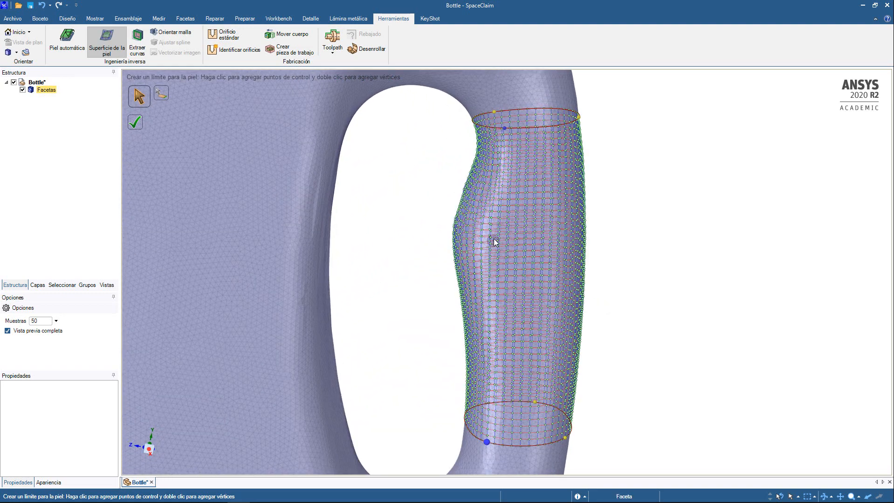
{"action": "left_click", "coordinate": [21, 333]}
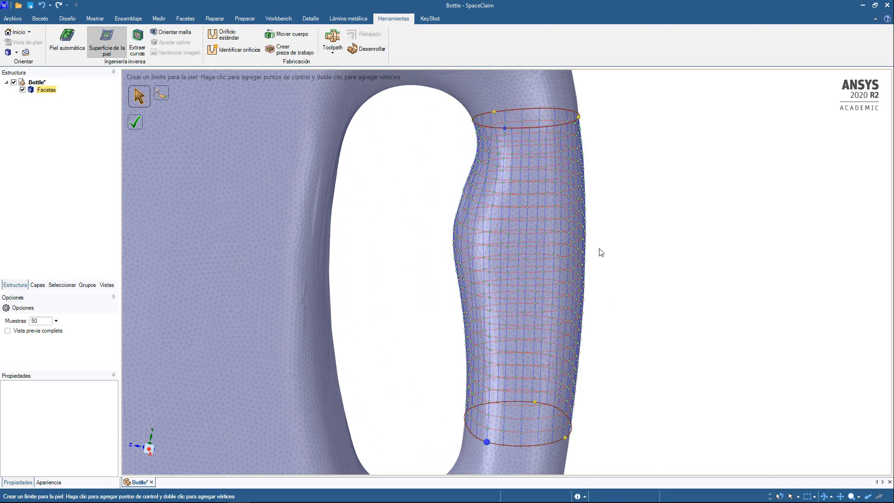
Move the control points of the lower boundary loop slightly down the handle to reshape the loop.
{"action": "middle_click_drag", "start_coordinate": [612, 245], "coordinate": [593, 282]}
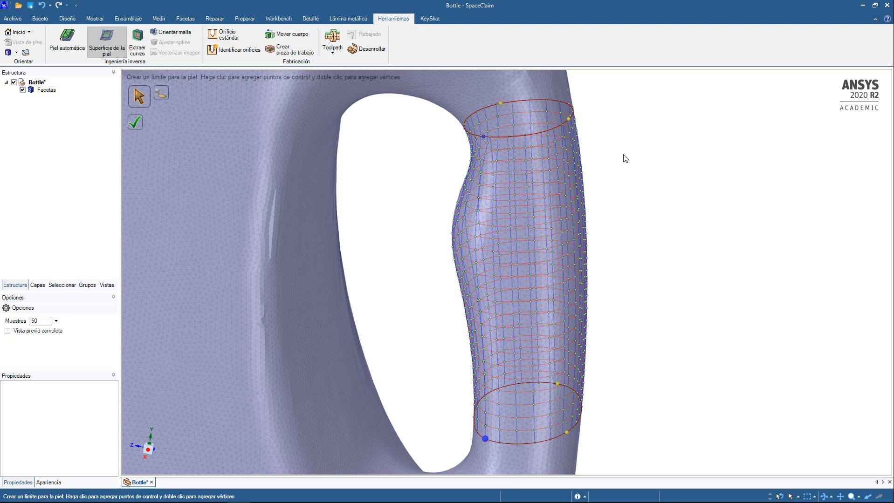
{"action": "middle_click_drag", "start_coordinate": [625, 192], "coordinate": [663, 271]}
{"action": "middle_click_drag", "start_coordinate": [538, 303], "coordinate": [590, 304]}
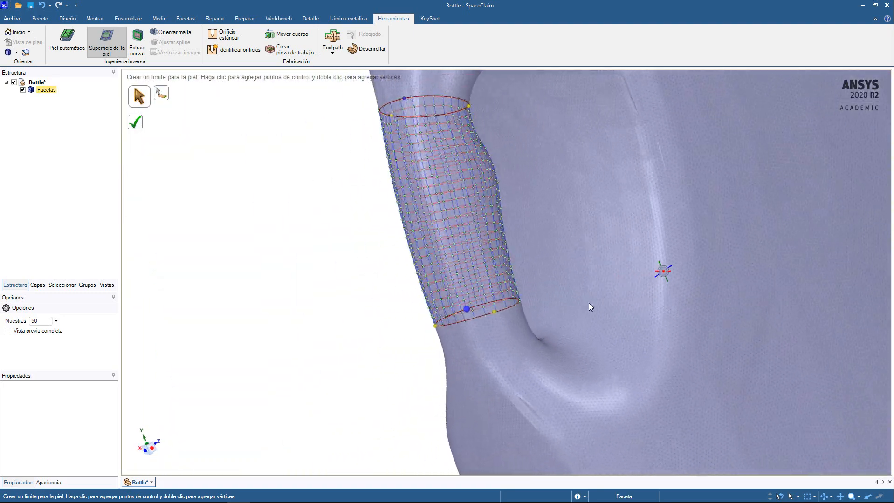
{"action": "scroll", "coordinate": [516, 314], "scroll_direction": "up", "scroll_amount": 3}
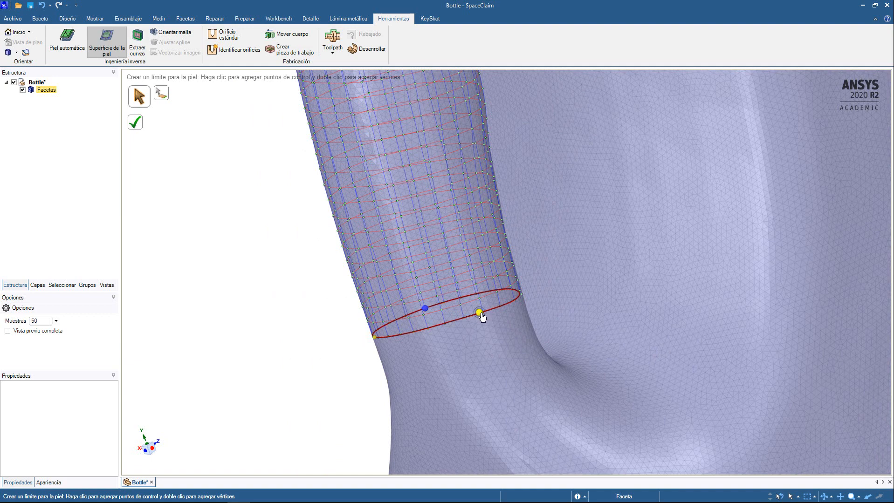
{"action": "left_click_drag", "start_coordinate": [482, 318], "coordinate": [483, 322]}
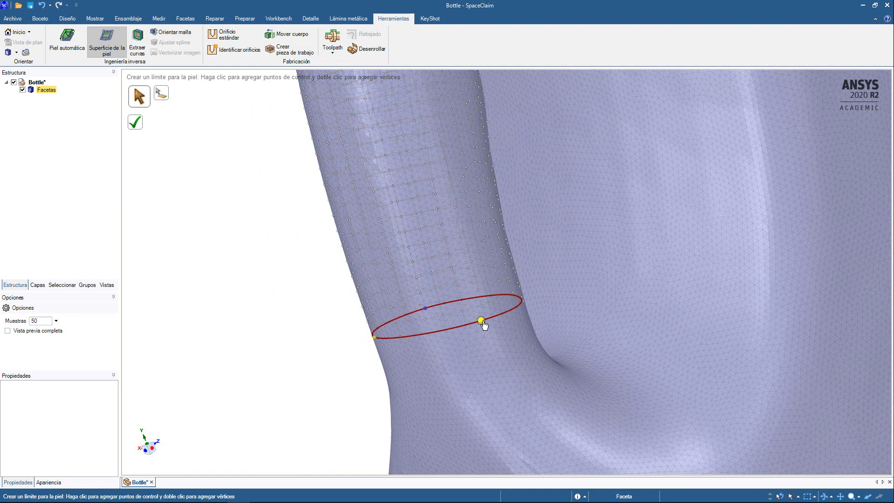
{"action": "middle_click_drag", "start_coordinate": [489, 355], "coordinate": [583, 339]}
{"action": "left_click", "coordinate": [364, 340]}
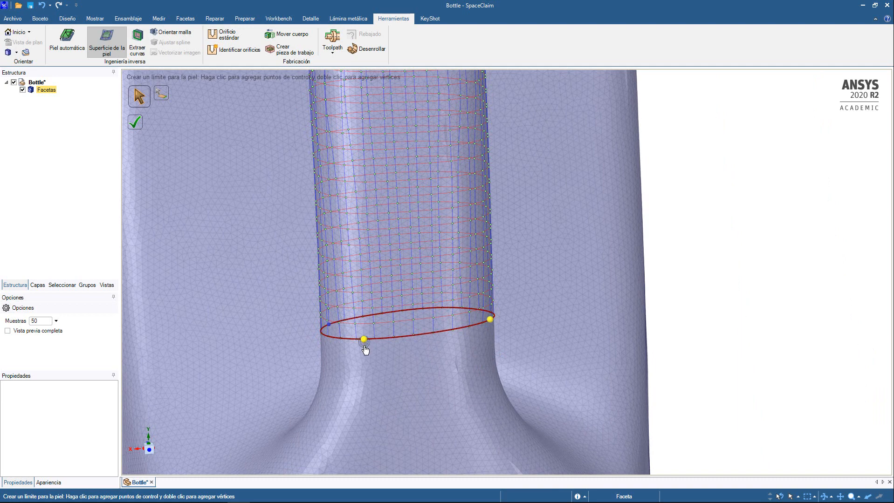
{"action": "left_click_drag", "start_coordinate": [365, 347], "coordinate": [365, 351]}
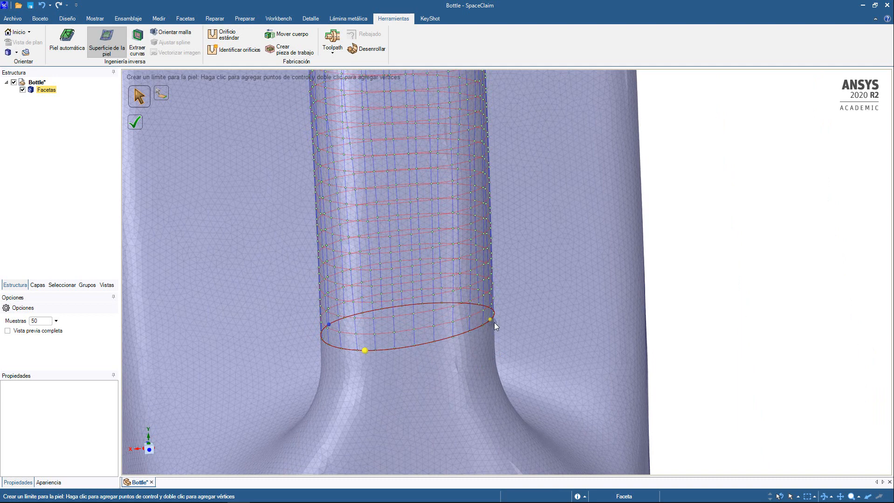
{"action": "left_click_drag", "start_coordinate": [493, 334], "coordinate": [493, 339]}
Check the adjusted sample grid along the handle and create the skin surface between the two boundary loops.
{"action": "middle_click_drag", "start_coordinate": [560, 302], "coordinate": [688, 289]}
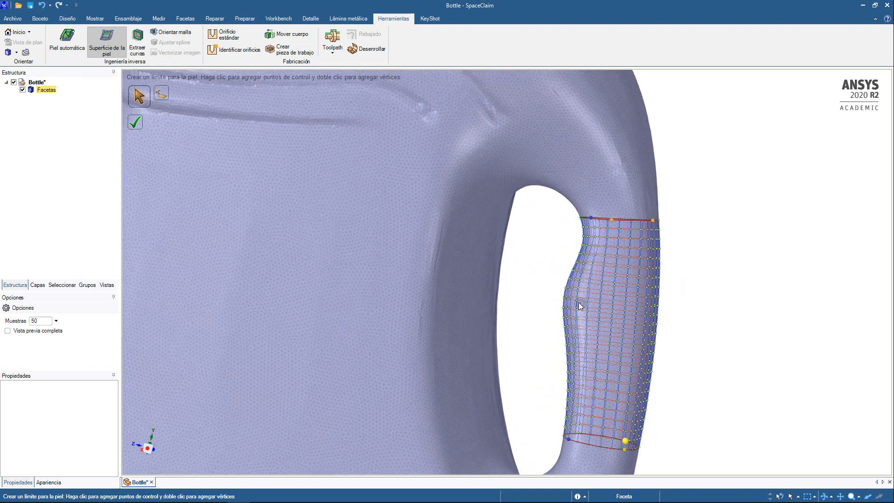
{"action": "scroll", "coordinate": [580, 301], "scroll_direction": "up", "scroll_amount": 3}
{"action": "middle_click_drag", "start_coordinate": [593, 229], "coordinate": [517, 131], "text": "shift"}
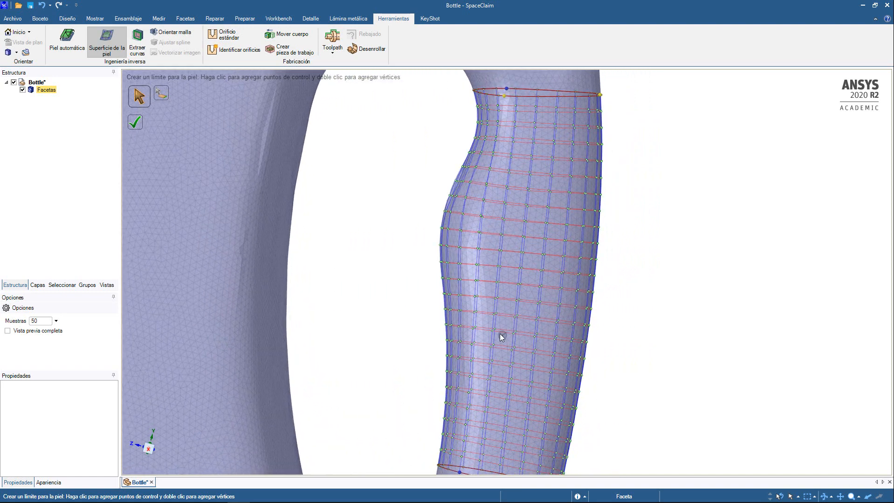
{"action": "scroll", "coordinate": [500, 334], "scroll_direction": "down", "scroll_amount": 3}
{"action": "middle_click_drag", "start_coordinate": [616, 283], "coordinate": [612, 238], "text": "shift"}
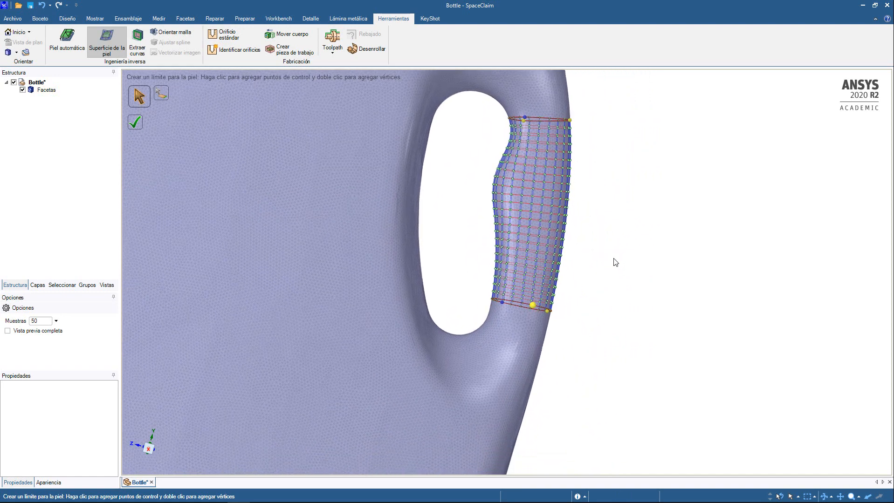
{"action": "left_click", "coordinate": [138, 123]}
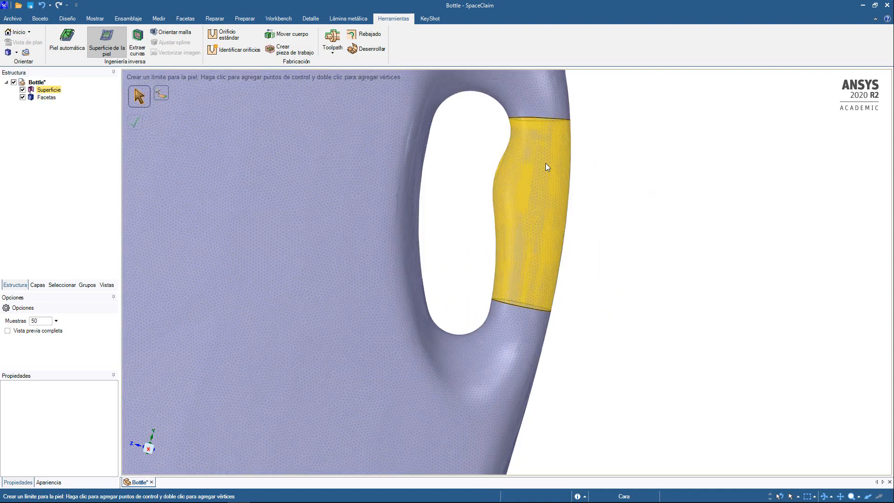
{"action": "middle_click_drag", "start_coordinate": [593, 176], "coordinate": [139, 196]}
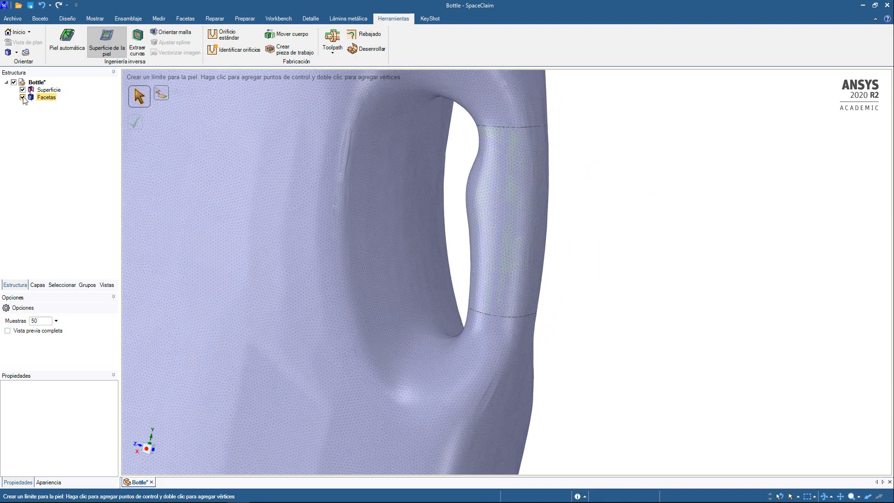
Hide the faceted body to check the new handle skin surface, rotate the view slightly, and show the facets again.
{"action": "left_click", "coordinate": [22, 98]}
{"action": "mouse_move", "coordinate": [587, 154]}
{"action": "middle_mouse_down"}
{"action": "mouse_move", "coordinate": [561, 187]}
{"action": "mouse_move", "coordinate": [559, 214]}
{"action": "mouse_move", "coordinate": [587, 180]}
{"action": "mouse_move", "coordinate": [642, 162]}
{"action": "mouse_move", "coordinate": [664, 175]}
{"action": "mouse_move", "coordinate": [595, 170]}
{"action": "middle_mouse_up"}
{"action": "left_click", "coordinate": [22, 97]}
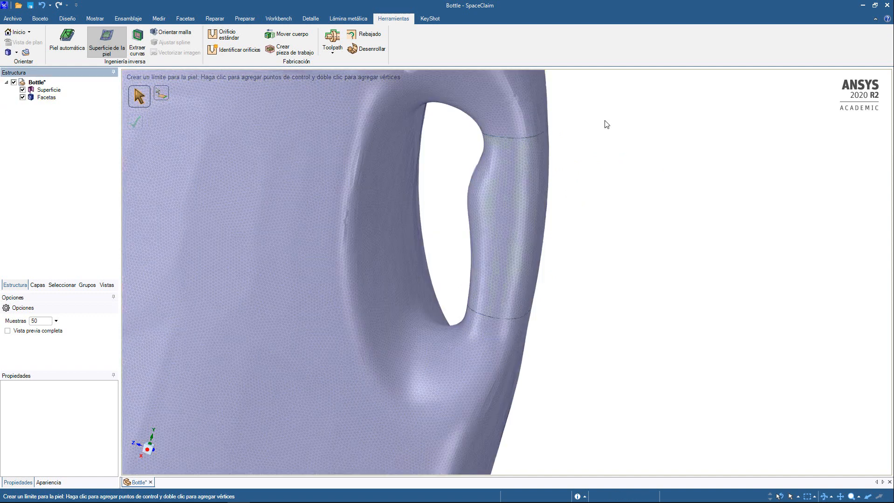
Start a skin surface boundary on the bottle's side panel with a straight upper edge just below the grooves.
{"action": "scroll", "coordinate": [602, 158], "scroll_direction": "down", "scroll_amount": 3}
{"action": "mouse_move", "coordinate": [597, 198]}
{"action": "middle_mouse_down"}
{"action": "mouse_move", "coordinate": [661, 138]}
{"action": "mouse_move", "coordinate": [611, 187]}
{"action": "mouse_move", "coordinate": [704, 190]}
{"action": "mouse_move", "coordinate": [739, 149]}
{"action": "mouse_move", "coordinate": [726, 184]}
{"action": "mouse_move", "coordinate": [748, 165]}
{"action": "mouse_move", "coordinate": [755, 205]}
{"action": "middle_mouse_up"}
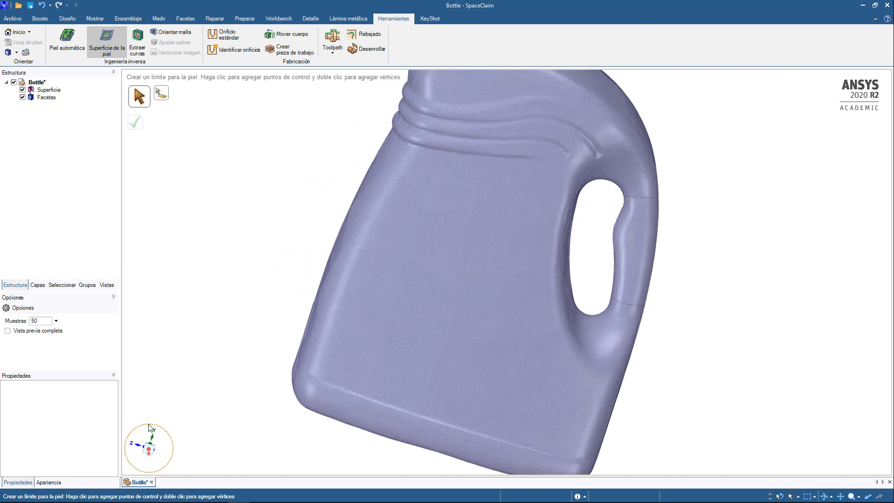
{"action": "left_click", "coordinate": [149, 428]}
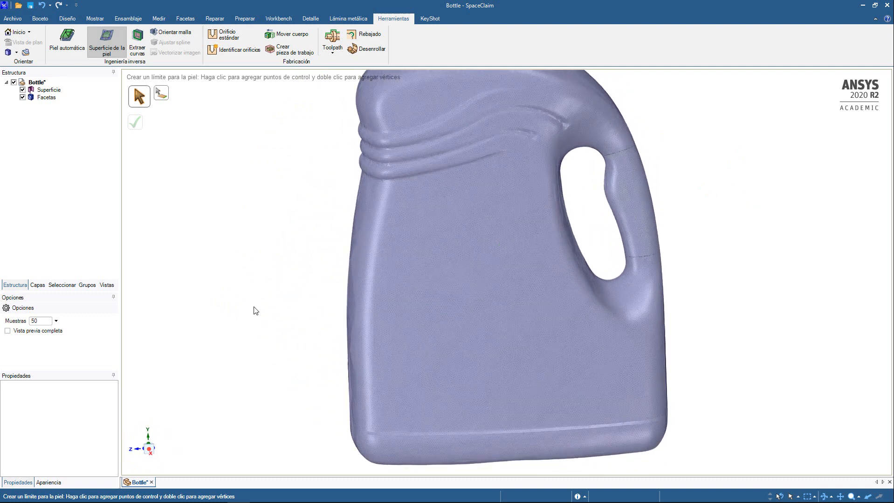
{"action": "middle_click_drag", "start_coordinate": [264, 311], "coordinate": [277, 312]}
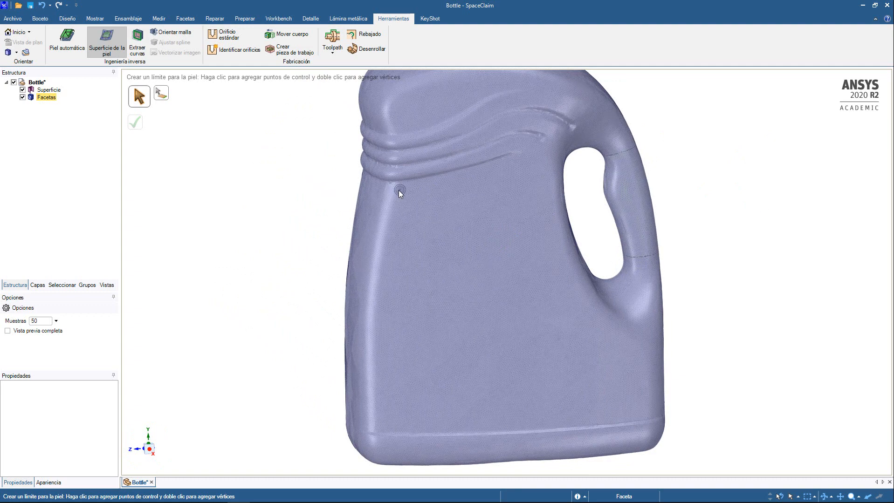
{"action": "scroll", "coordinate": [399, 190], "scroll_direction": "up", "scroll_amount": 6}
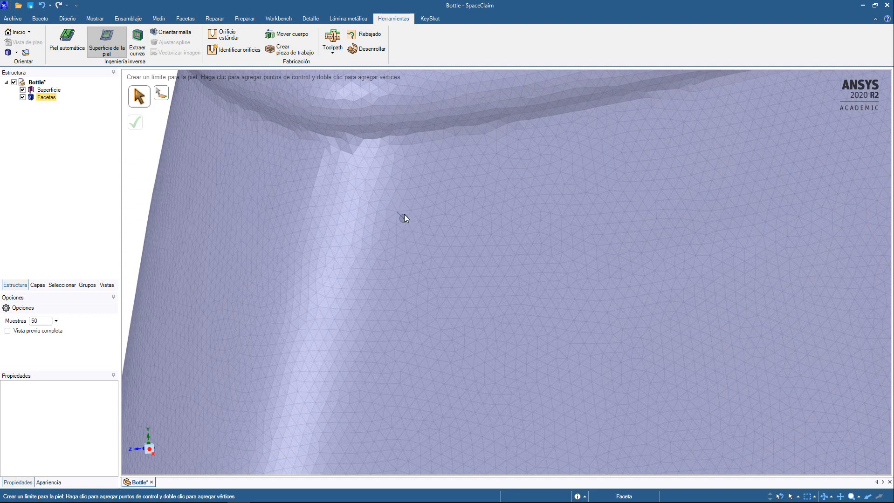
{"action": "scroll", "coordinate": [401, 210], "scroll_direction": "down", "scroll_amount": 10}
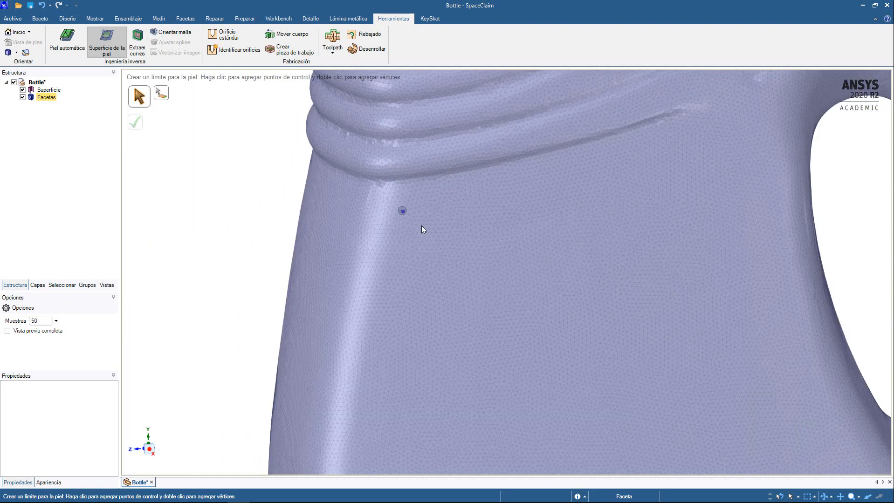
{"action": "middle_click_drag", "start_coordinate": [534, 203], "coordinate": [485, 200]}
{"action": "middle_click_drag", "start_coordinate": [551, 189], "coordinate": [561, 185]}
{"action": "scroll", "coordinate": [561, 185], "scroll_direction": "up", "scroll_amount": 5}
{"action": "scroll", "coordinate": [560, 185], "scroll_direction": "up", "scroll_amount": 2}
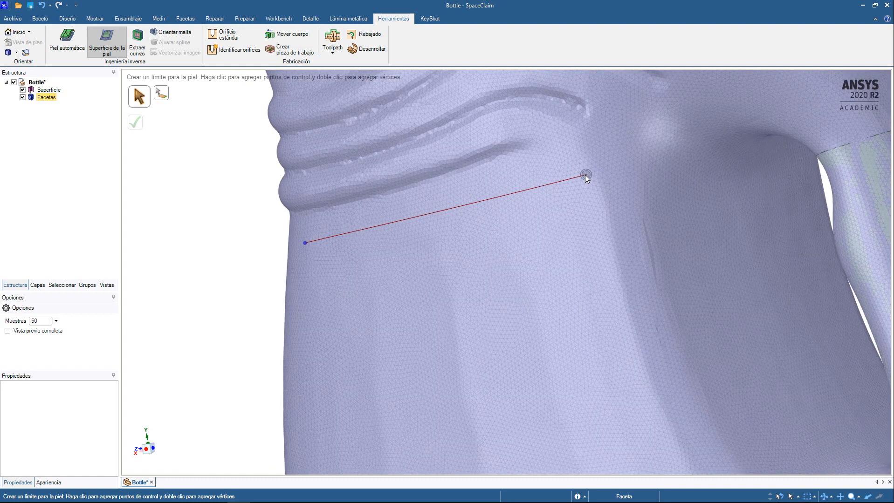
{"action": "left_click", "coordinate": [585, 175]}
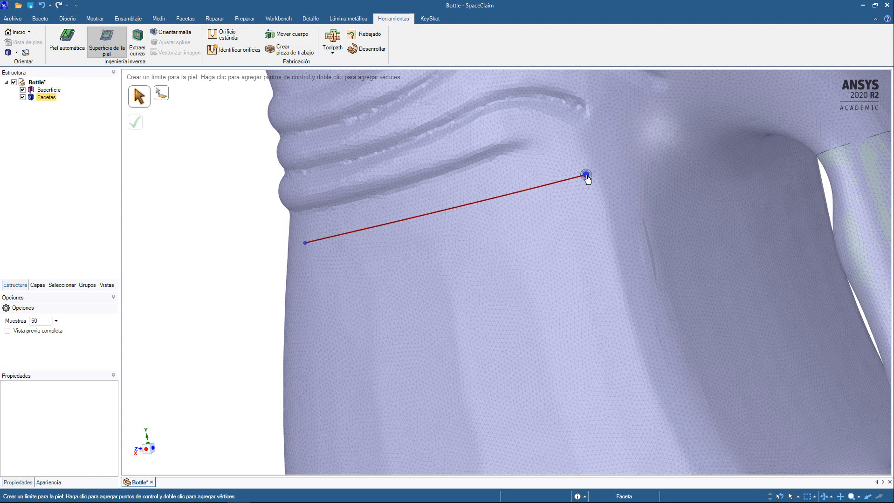
Extend the boundary down alongside the handle opening through three control points to a corner vertex just above the base.
{"action": "scroll", "coordinate": [586, 178], "scroll_direction": "down", "scroll_amount": 5}
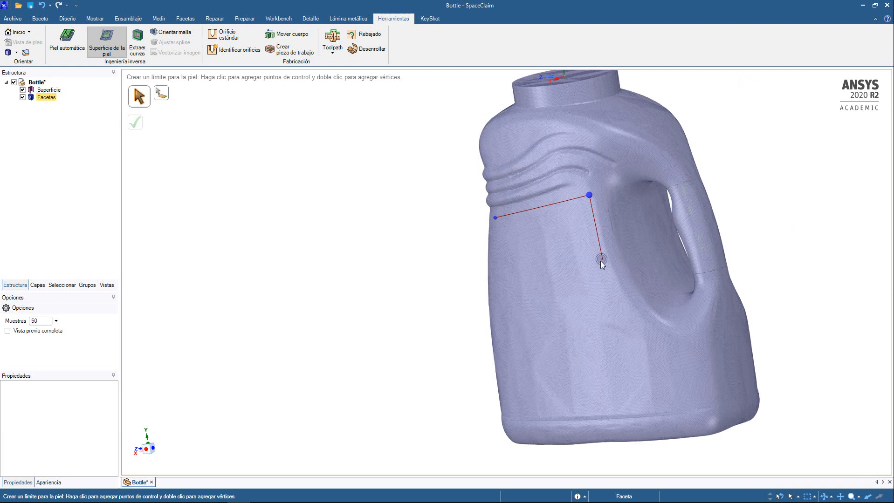
{"action": "left_click", "coordinate": [602, 259]}
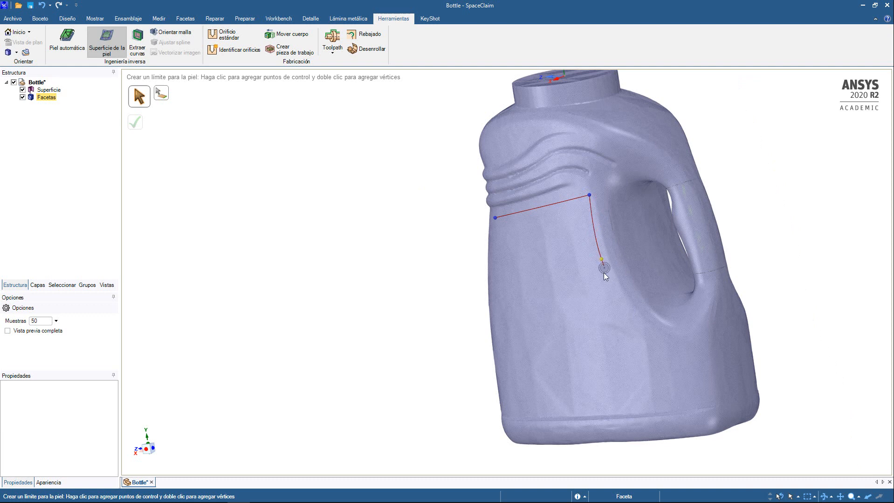
{"action": "left_click", "coordinate": [629, 304]}
{"action": "mouse_move", "coordinate": [671, 338]}
{"action": "middle_mouse_down"}
{"action": "mouse_move", "coordinate": [638, 343]}
{"action": "mouse_move", "coordinate": [681, 345]}
{"action": "mouse_move", "coordinate": [672, 345]}
{"action": "middle_mouse_up"}
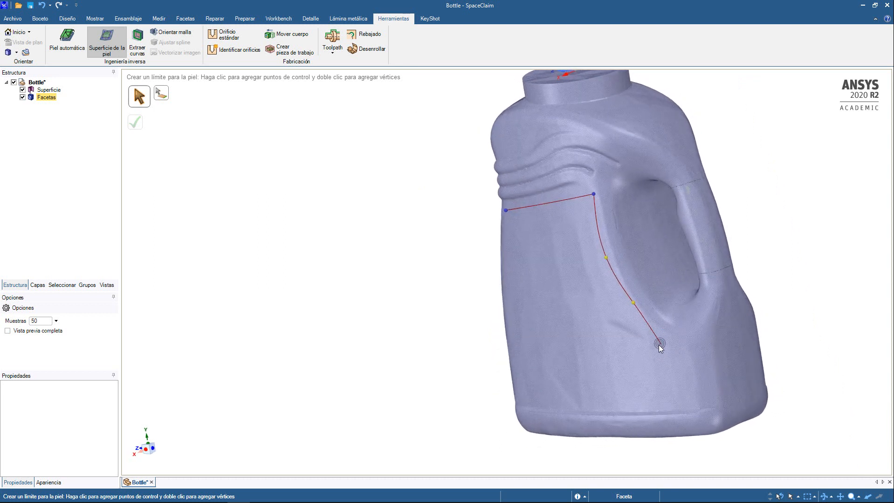
{"action": "left_click", "coordinate": [659, 344]}
{"action": "middle_click_drag", "start_coordinate": [670, 401], "coordinate": [678, 409]}
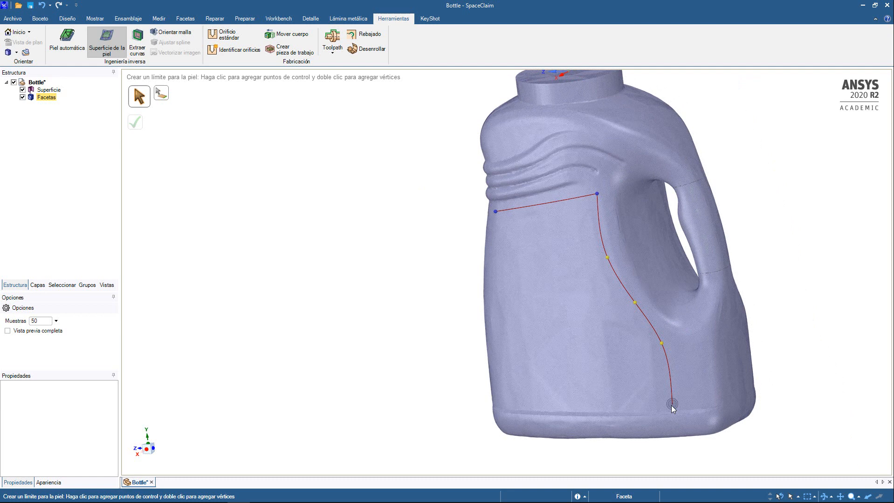
{"action": "double_click", "coordinate": [672, 404]}
Close the boundary along the base line and up the panel's front side to generate the sample grid.
{"action": "mouse_move", "coordinate": [618, 403]}
{"action": "middle_mouse_down"}
{"action": "mouse_move", "coordinate": [691, 393]}
{"action": "mouse_move", "coordinate": [679, 391]}
{"action": "mouse_move", "coordinate": [662, 410]}
{"action": "middle_mouse_up"}
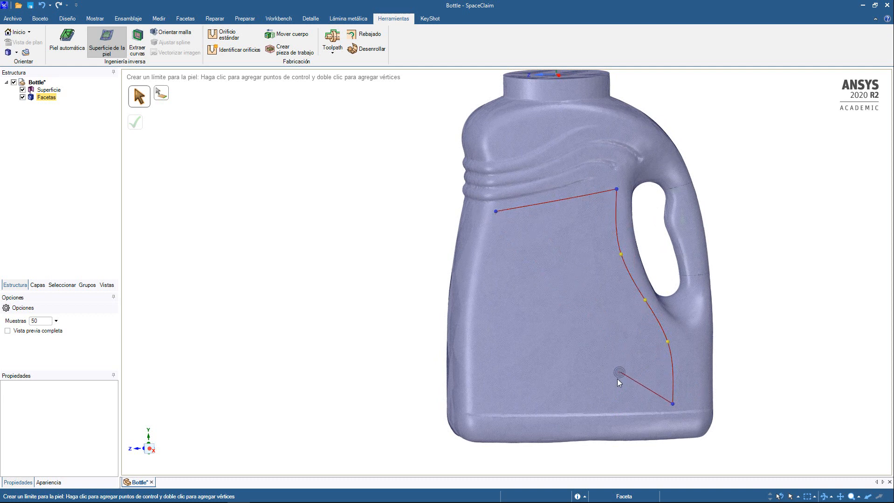
{"action": "middle_click_drag", "start_coordinate": [600, 394], "coordinate": [600, 393]}
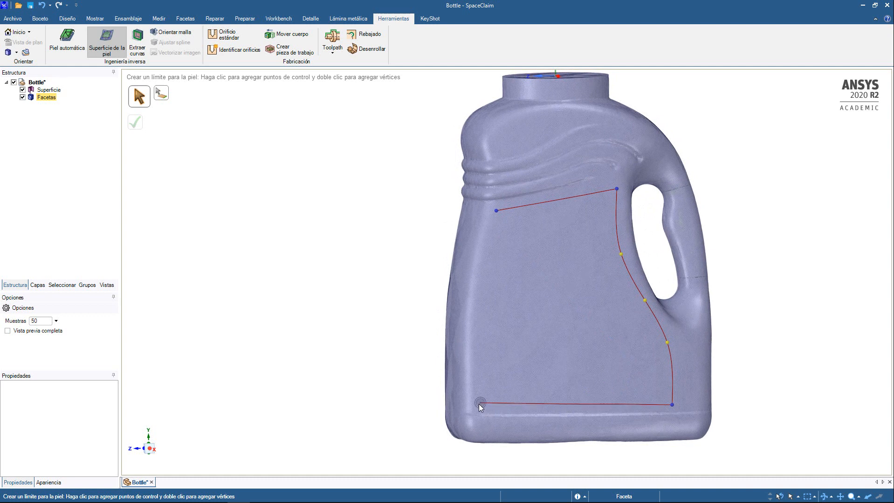
{"action": "left_click", "coordinate": [479, 404]}
{"action": "left_click", "coordinate": [480, 307]}
{"action": "left_click", "coordinate": [496, 213]}
{"action": "scroll", "coordinate": [586, 315], "scroll_direction": "up", "scroll_amount": 1}
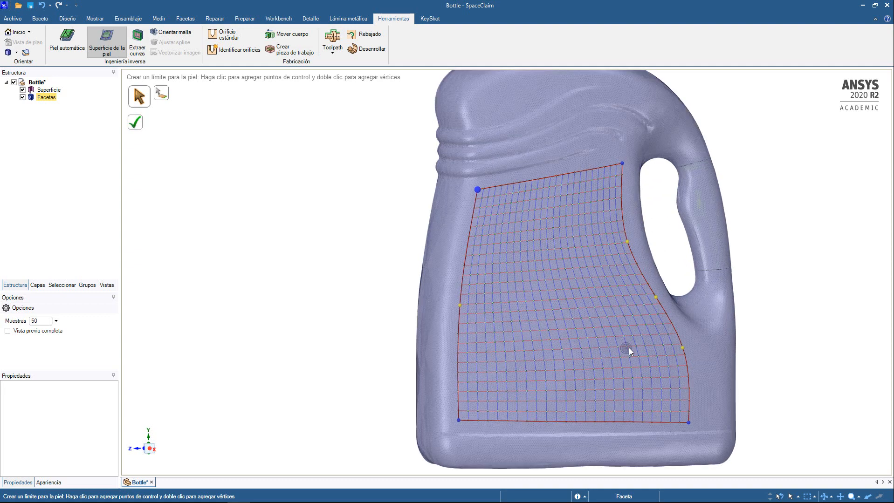
Move the two upper corner vertices of the side panel boundary slightly outward.
{"action": "middle_click_drag", "start_coordinate": [628, 348], "coordinate": [499, 219]}
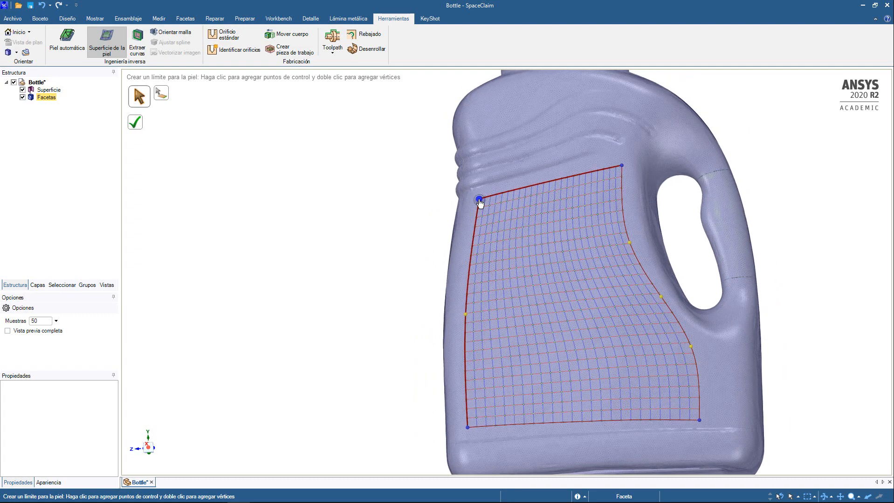
{"action": "left_click_drag", "start_coordinate": [479, 201], "coordinate": [475, 200]}
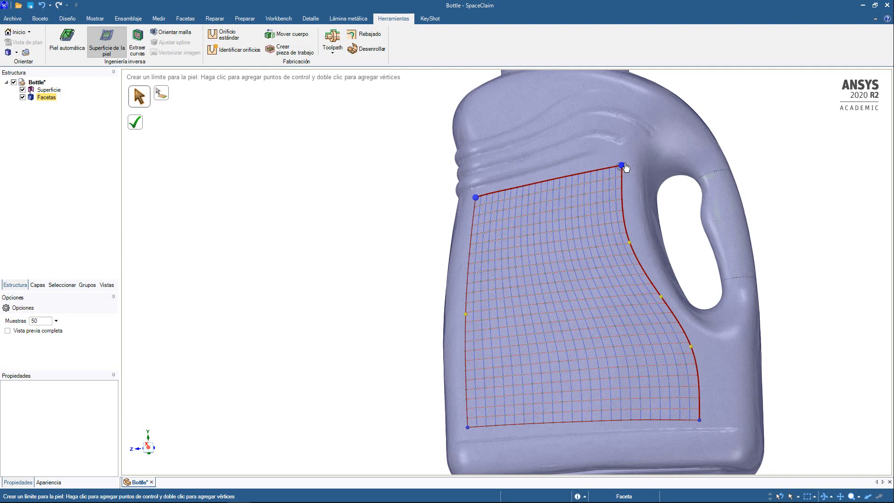
{"action": "left_click_drag", "start_coordinate": [626, 168], "coordinate": [630, 167]}
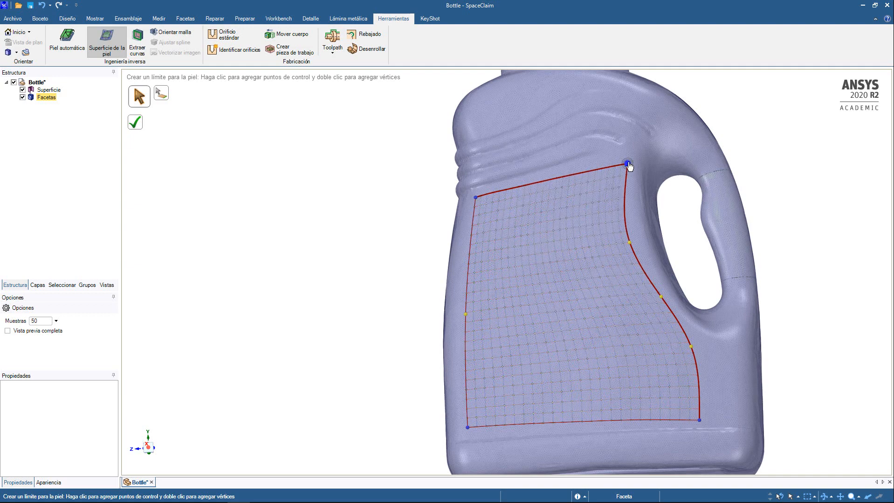
Try to smooth the boundary's handle-side edge by repositioning its three control points, then discard the boundary.
{"action": "left_click", "coordinate": [631, 242]}
{"action": "left_click_drag", "start_coordinate": [637, 243], "coordinate": [631, 241]}
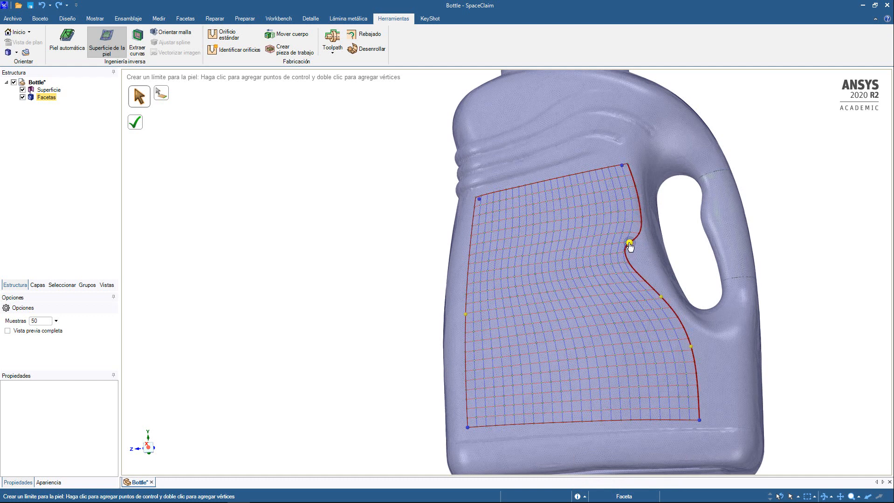
{"action": "left_click_drag", "start_coordinate": [629, 253], "coordinate": [638, 250]}
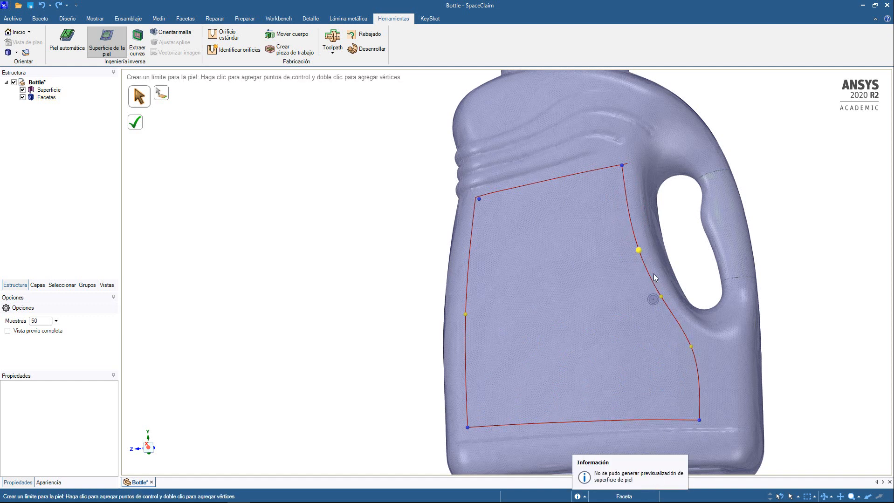
{"action": "right_click", "coordinate": [640, 252]}
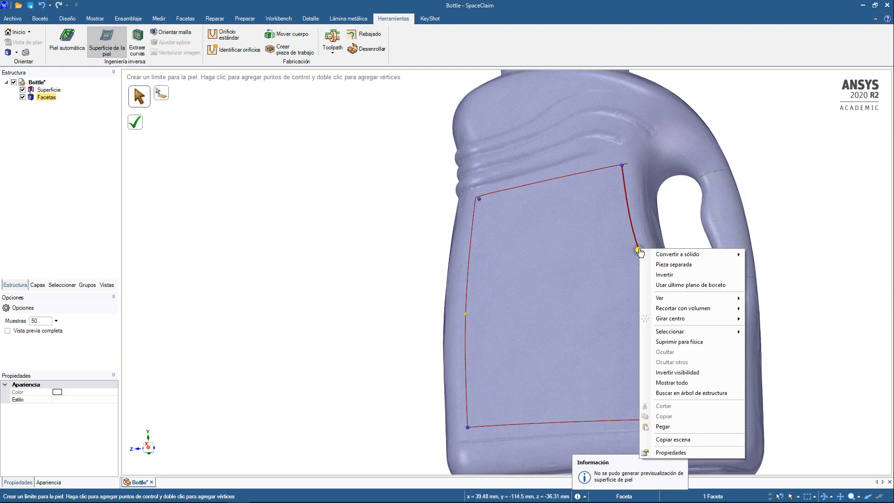
{"action": "left_click", "coordinate": [604, 257]}
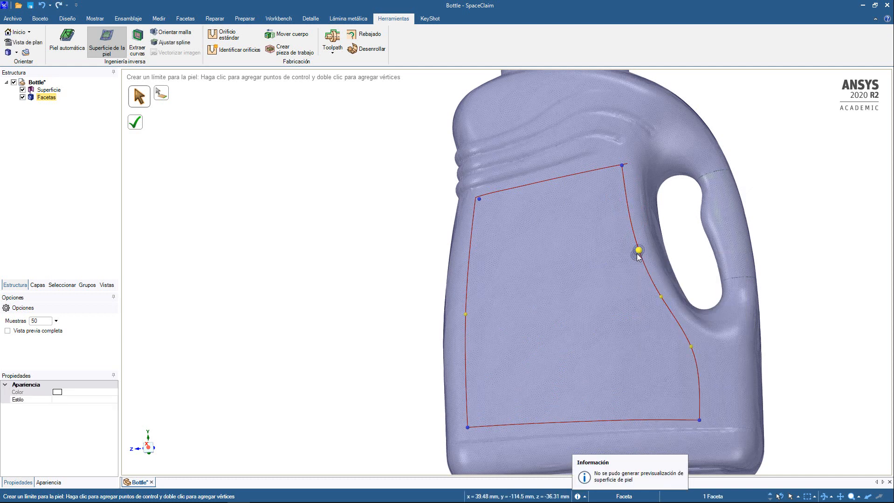
{"action": "left_click_drag", "start_coordinate": [638, 251], "coordinate": [607, 239]}
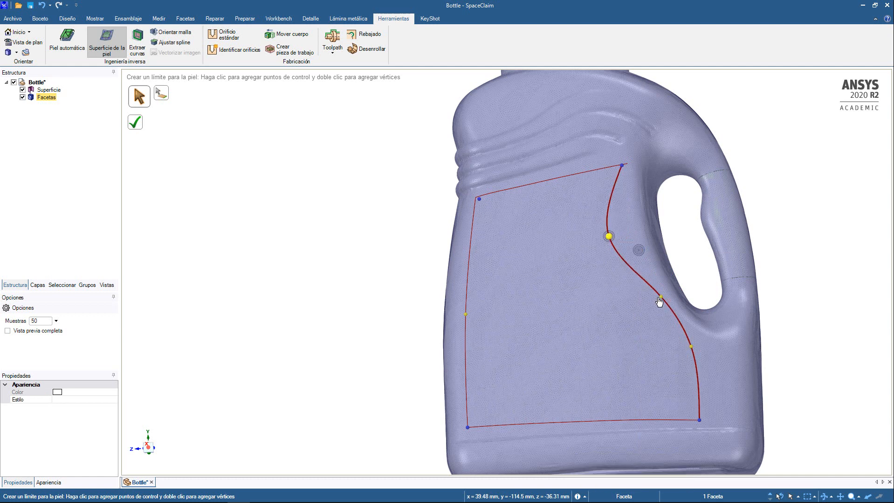
{"action": "left_click_drag", "start_coordinate": [662, 301], "coordinate": [680, 318]}
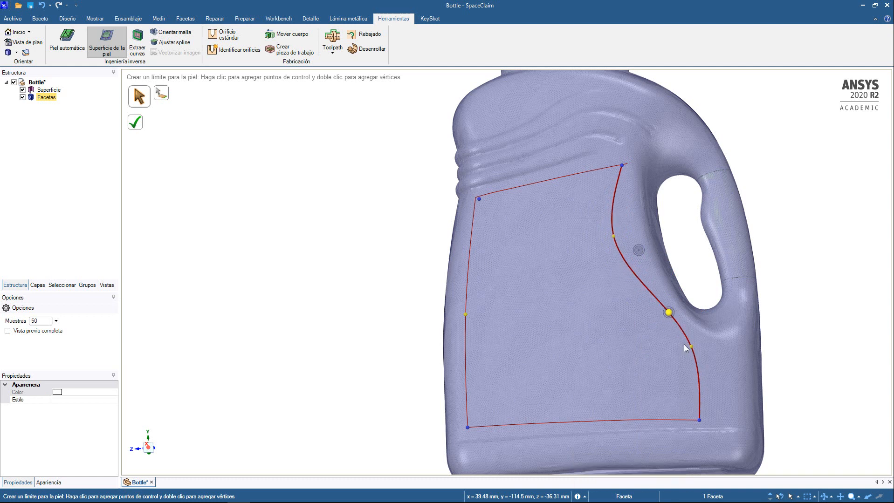
{"action": "left_click_drag", "start_coordinate": [694, 349], "coordinate": [702, 406]}
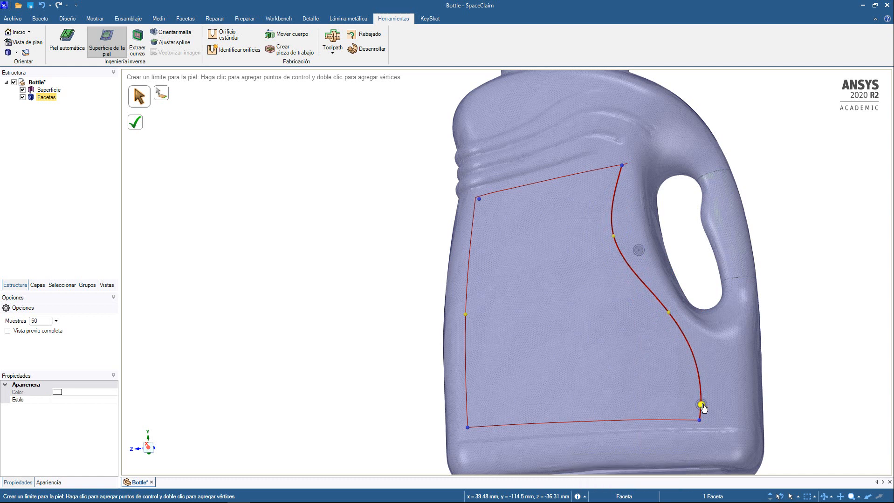
{"action": "left_click", "coordinate": [800, 258]}
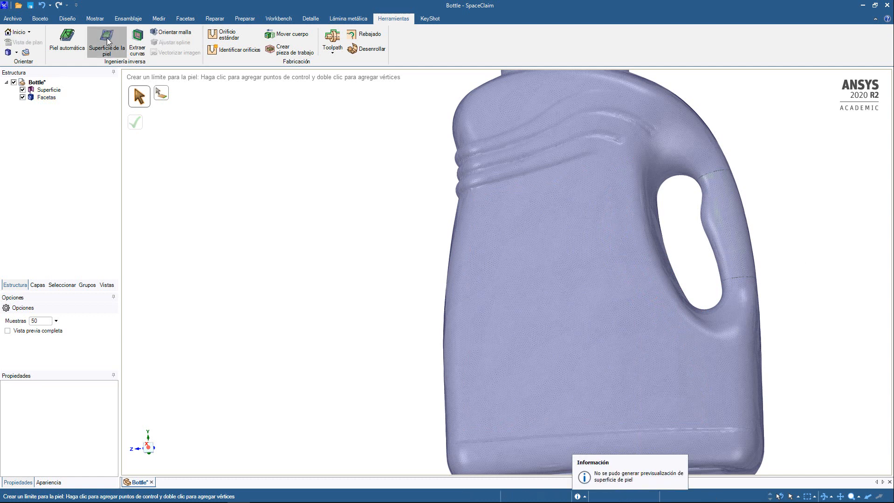
Redraw the four-sided boundary on the side panel, using a single control point on the edge beside the handle.
{"action": "left_click", "coordinate": [478, 199]}
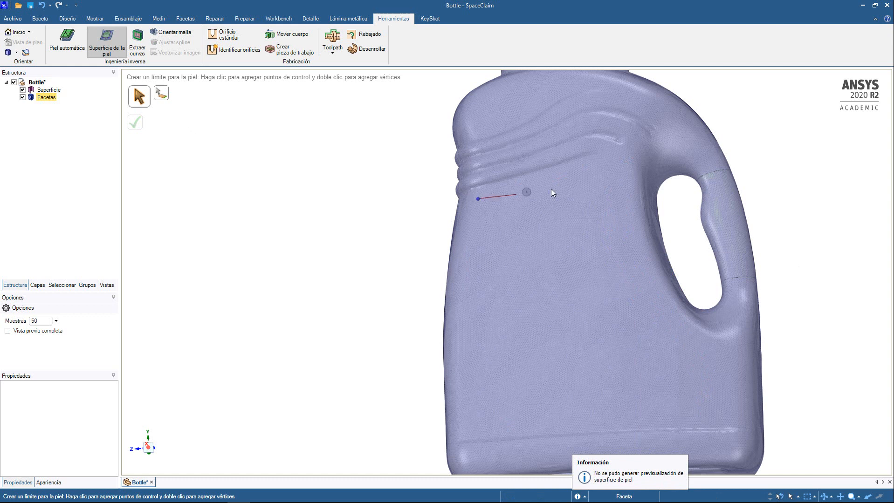
{"action": "left_click", "coordinate": [626, 176]}
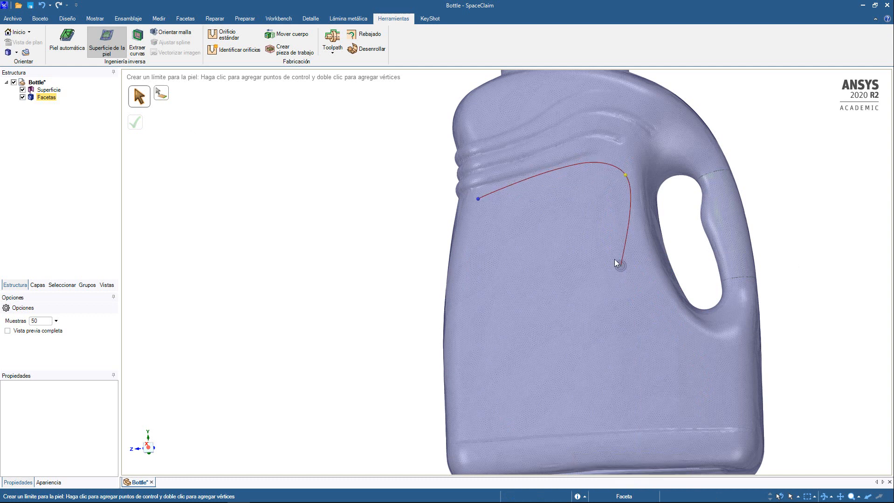
{"action": "double_click", "coordinate": [625, 176]}
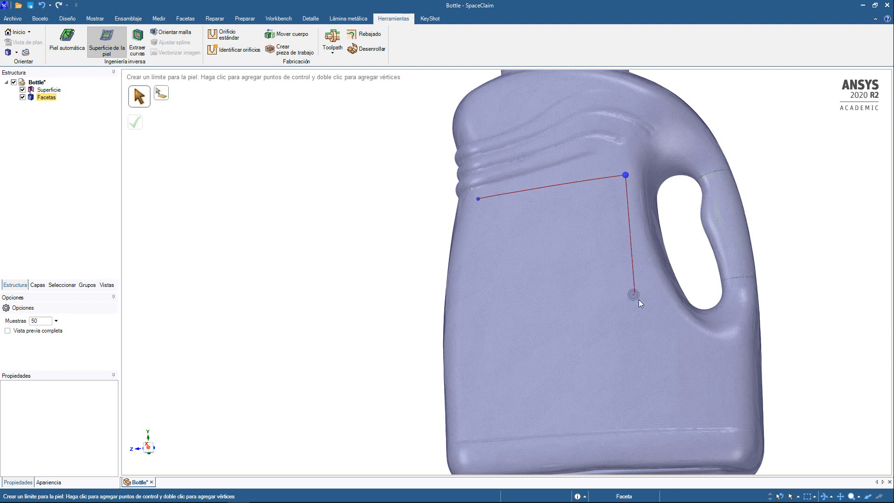
{"action": "left_click", "coordinate": [639, 270]}
{"action": "double_click", "coordinate": [737, 415]}
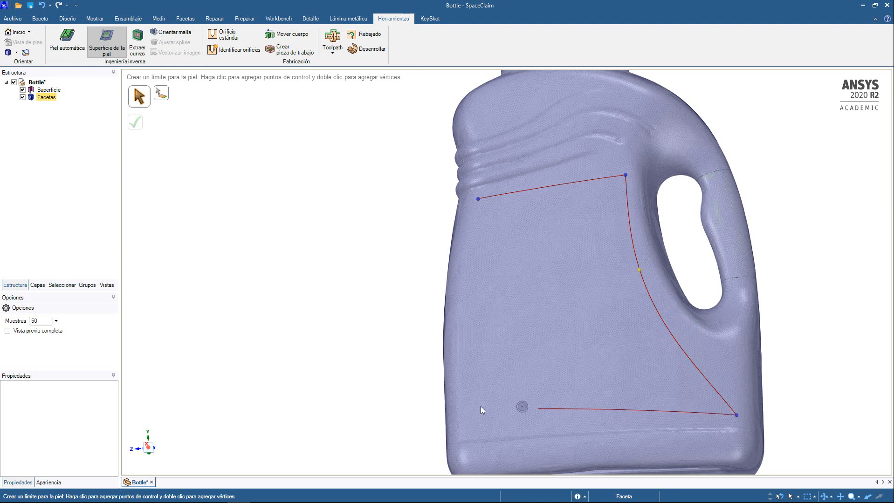
{"action": "double_click", "coordinate": [465, 429]}
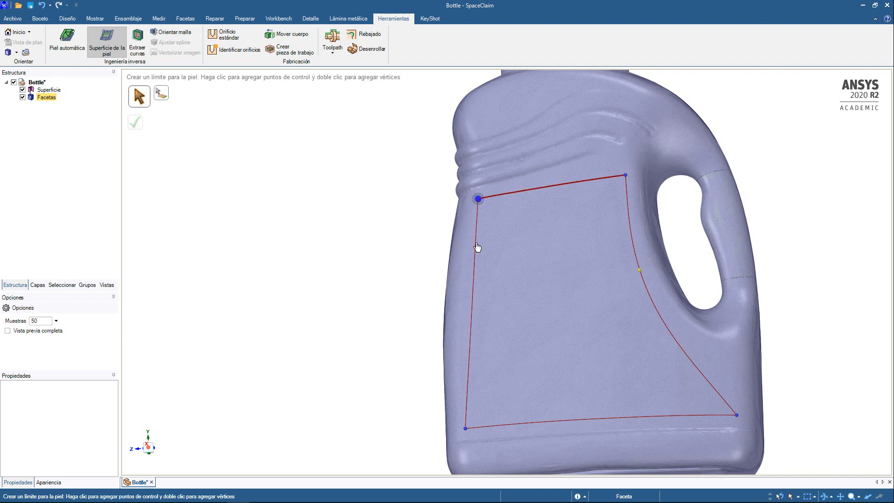
Bow the boundary's front edge outward, shift the handle-side control point toward the handle, and raise the upper corner nearest the handle.
{"action": "left_click_drag", "start_coordinate": [475, 302], "coordinate": [461, 297]}
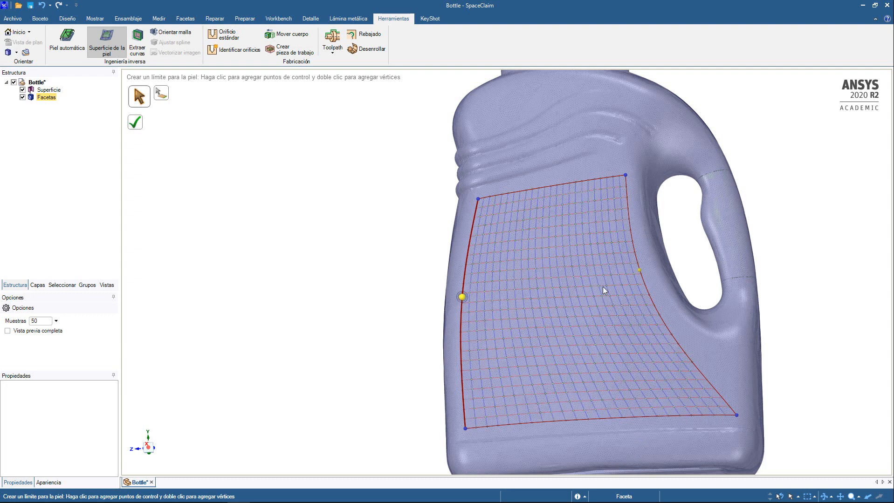
{"action": "mouse_move", "coordinate": [604, 309]}
{"action": "middle_mouse_down"}
{"action": "mouse_move", "coordinate": [591, 312]}
{"action": "mouse_move", "coordinate": [634, 269]}
{"action": "middle_mouse_up"}
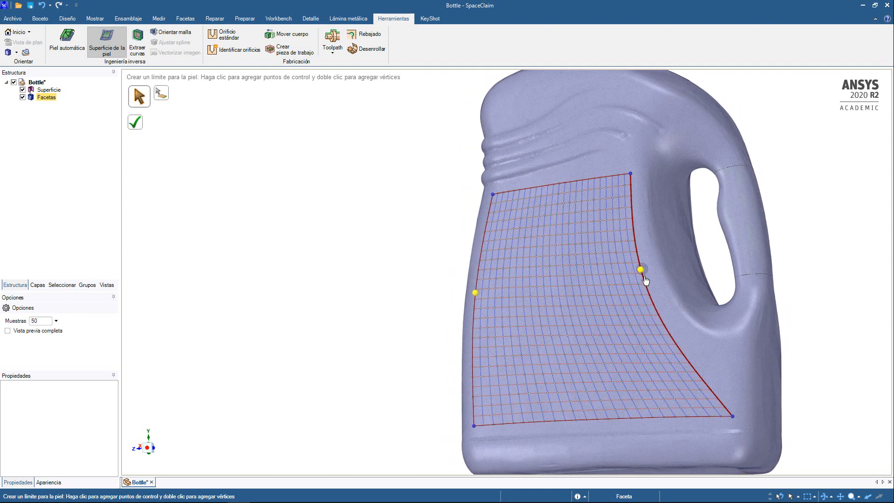
{"action": "left_click_drag", "start_coordinate": [646, 279], "coordinate": [654, 280]}
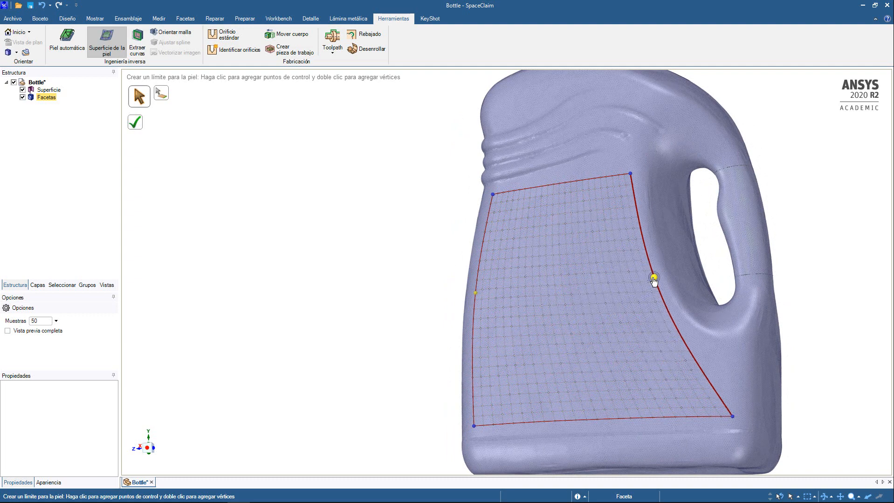
{"action": "mouse_move", "coordinate": [609, 338]}
{"action": "middle_mouse_down"}
{"action": "mouse_move", "coordinate": [679, 341]}
{"action": "mouse_move", "coordinate": [635, 322]}
{"action": "middle_mouse_up"}
{"action": "left_click_drag", "start_coordinate": [624, 182], "coordinate": [624, 156]}
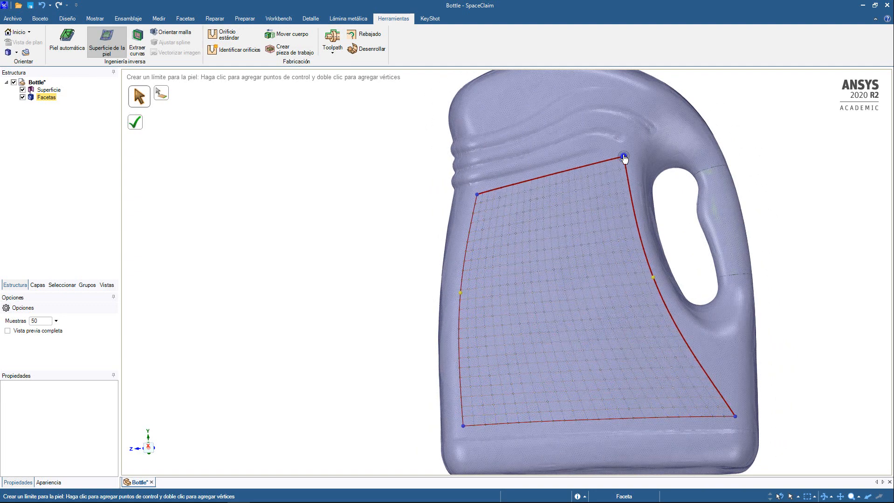
Create the side panel's skin surface from the adjusted boundary, using 30 samples.
{"action": "mouse_move", "coordinate": [749, 397]}
{"action": "middle_mouse_down"}
{"action": "mouse_move", "coordinate": [674, 398]}
{"action": "mouse_move", "coordinate": [766, 395]}
{"action": "middle_mouse_up"}
{"action": "left_click", "coordinate": [139, 131]}
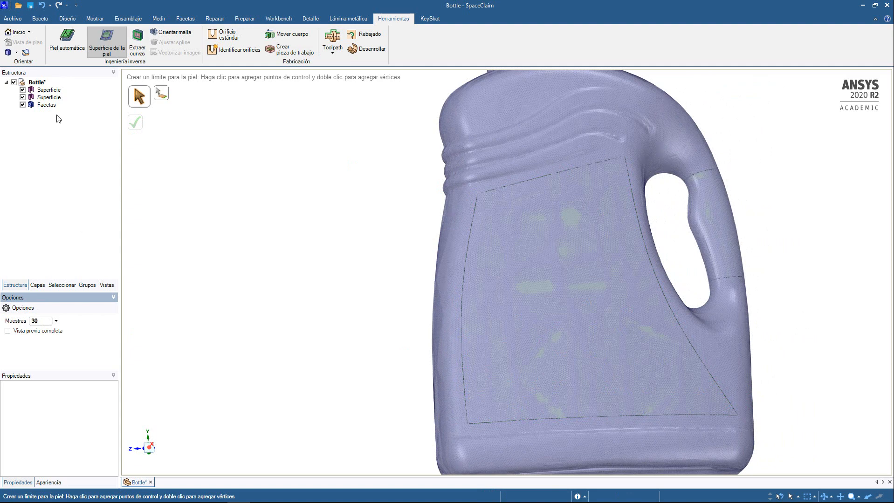
Hide the facet body to examine the side panel and handle surfaces from several angles, and show it again.
{"action": "left_click", "coordinate": [22, 104]}
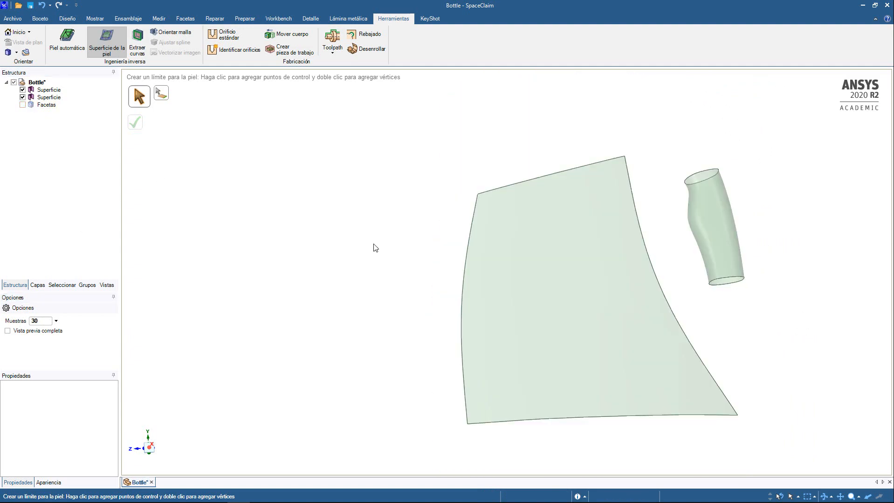
{"action": "middle_click_drag", "start_coordinate": [363, 255], "coordinate": [408, 255]}
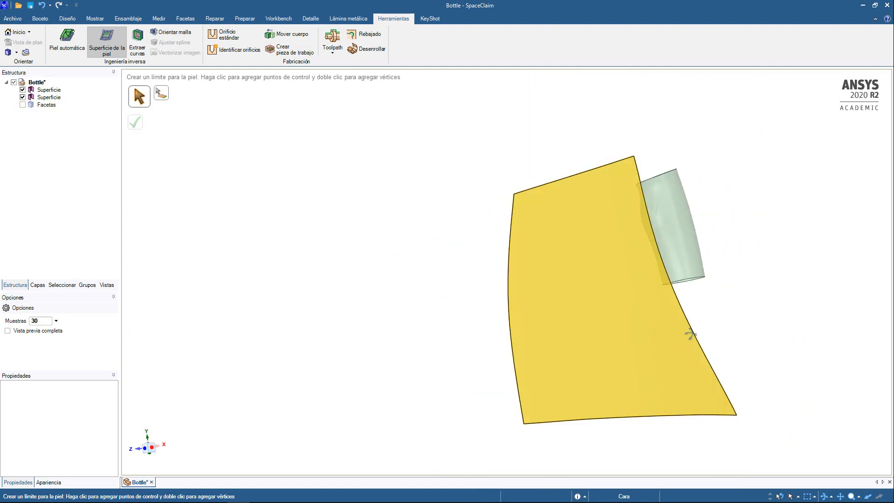
{"action": "mouse_move", "coordinate": [690, 335]}
{"action": "middle_mouse_down"}
{"action": "mouse_move", "coordinate": [676, 323]}
{"action": "mouse_move", "coordinate": [746, 324]}
{"action": "mouse_move", "coordinate": [752, 265]}
{"action": "mouse_move", "coordinate": [785, 262]}
{"action": "mouse_move", "coordinate": [780, 309]}
{"action": "mouse_move", "coordinate": [770, 201]}
{"action": "mouse_move", "coordinate": [725, 245]}
{"action": "mouse_move", "coordinate": [752, 283]}
{"action": "middle_mouse_up"}
{"action": "left_click", "coordinate": [22, 104]}
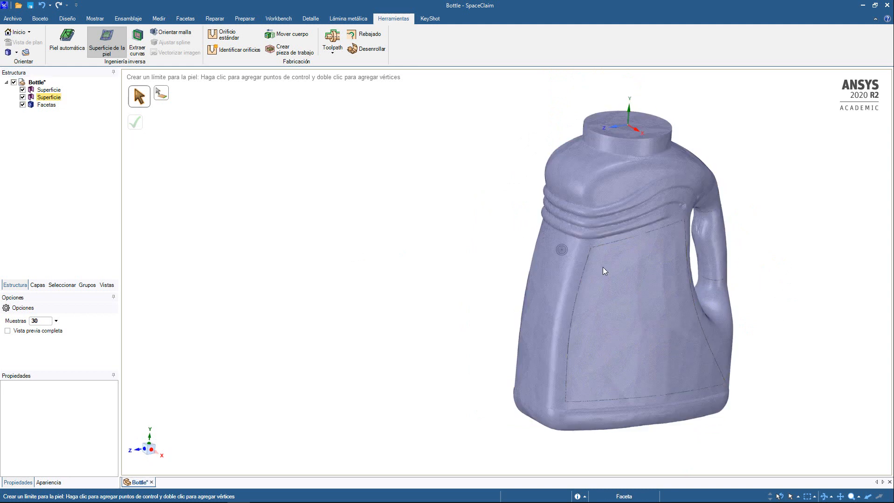
Draw a four-sided skin boundary on the bottle's opposite side panel, with one control point on the edge beside the handle.
{"action": "mouse_move", "coordinate": [535, 246]}
{"action": "middle_mouse_down"}
{"action": "mouse_move", "coordinate": [688, 235]}
{"action": "mouse_move", "coordinate": [497, 260]}
{"action": "mouse_move", "coordinate": [410, 298]}
{"action": "middle_mouse_up"}
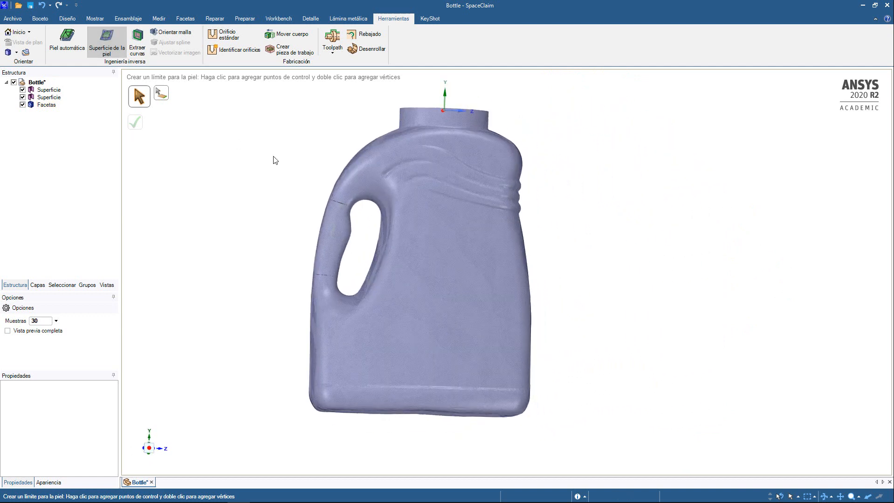
{"action": "scroll", "coordinate": [419, 221], "scroll_direction": "up", "scroll_amount": 2}
{"action": "mouse_move", "coordinate": [513, 265]}
{"action": "middle_mouse_down", "text": "shift"}
{"action": "mouse_move", "coordinate": [527, 232]}
{"action": "mouse_move", "coordinate": [514, 275]}
{"action": "middle_mouse_up", "text": "shift"}
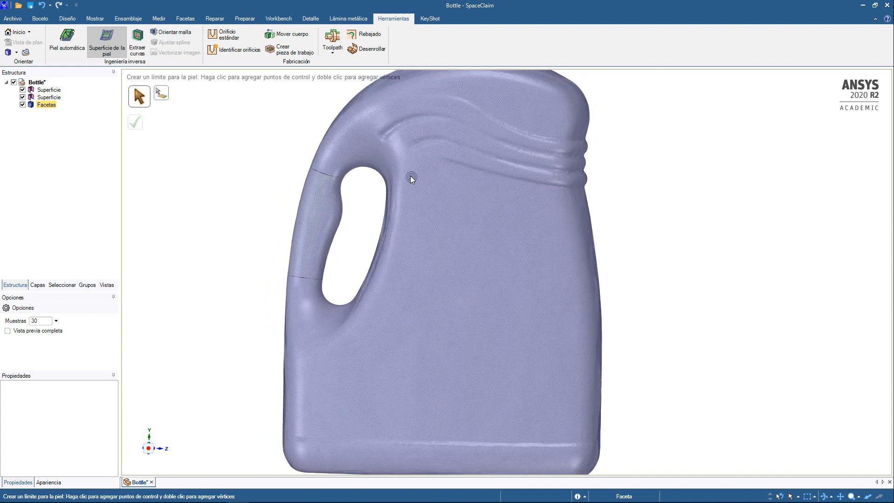
{"action": "left_click", "coordinate": [411, 176]}
{"action": "middle_click_drag", "start_coordinate": [544, 203], "coordinate": [527, 191]}
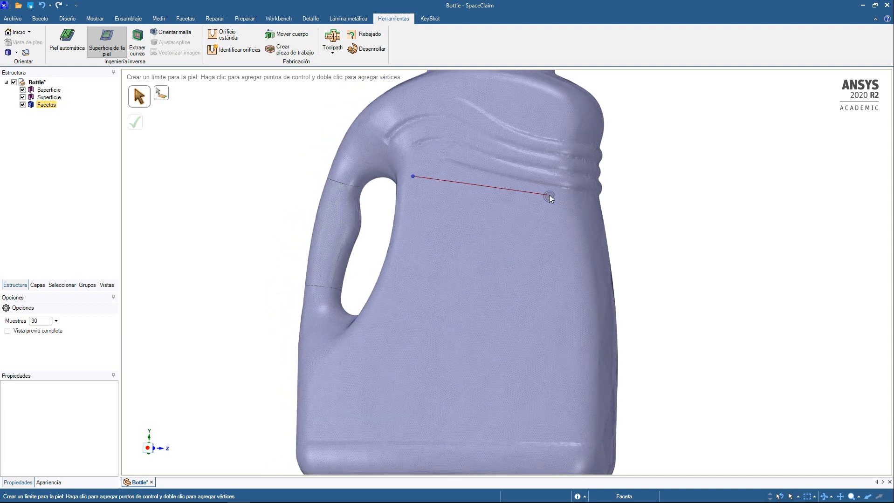
{"action": "left_click", "coordinate": [560, 205]}
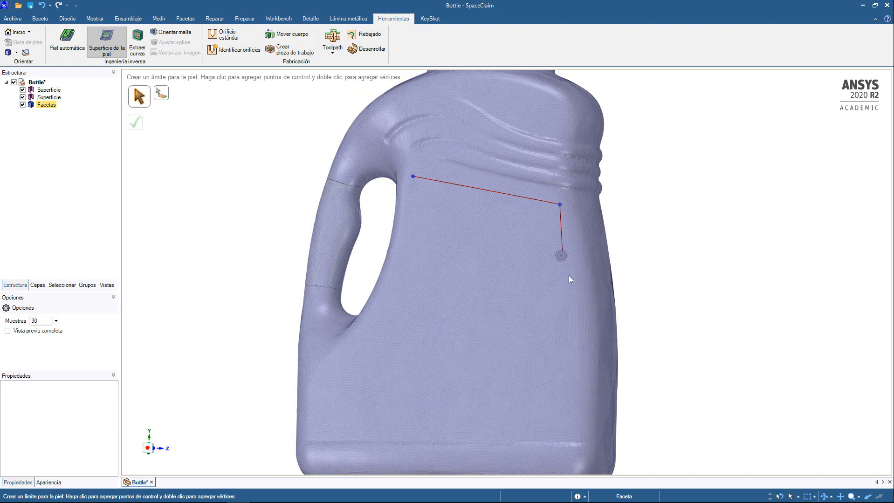
{"action": "middle_click_drag", "start_coordinate": [570, 279], "coordinate": [567, 300]}
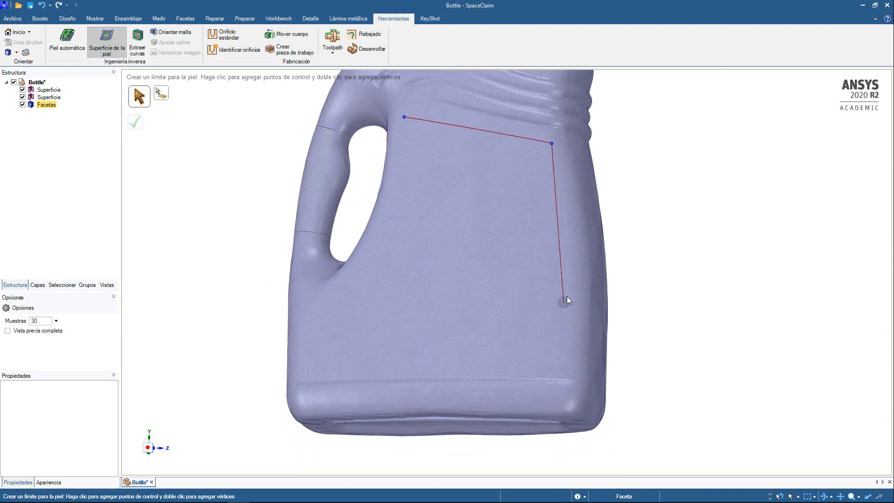
{"action": "left_click", "coordinate": [566, 366]}
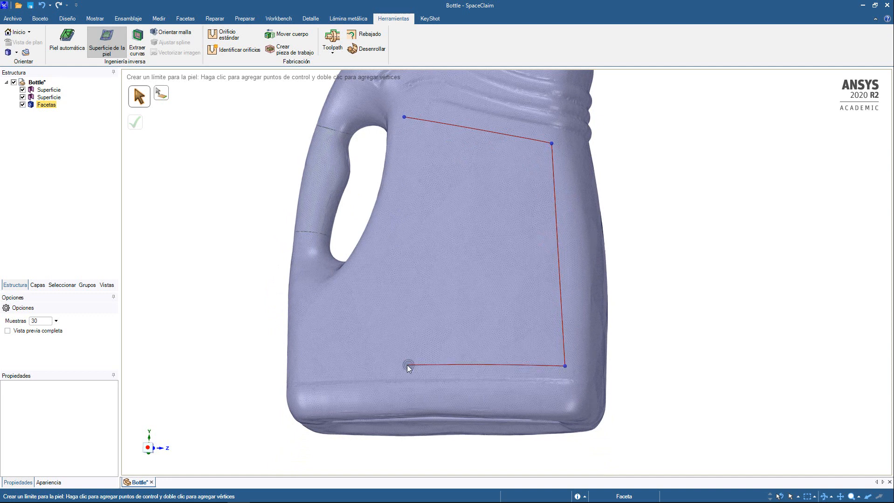
{"action": "middle_click_drag", "start_coordinate": [323, 364], "coordinate": [395, 371]}
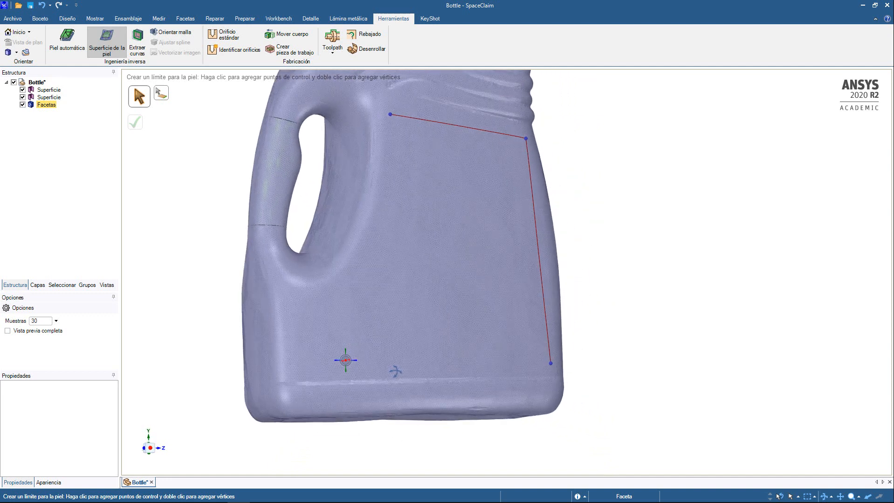
{"action": "left_click", "coordinate": [298, 365]}
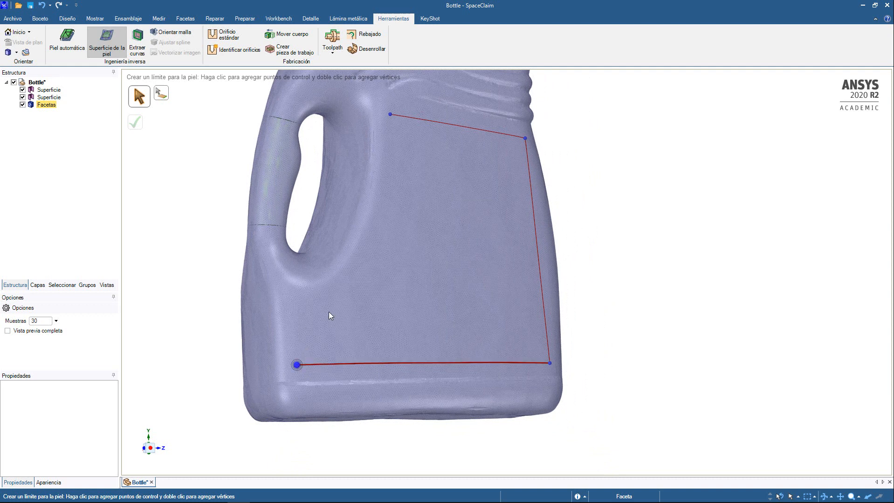
{"action": "left_click", "coordinate": [385, 214]}
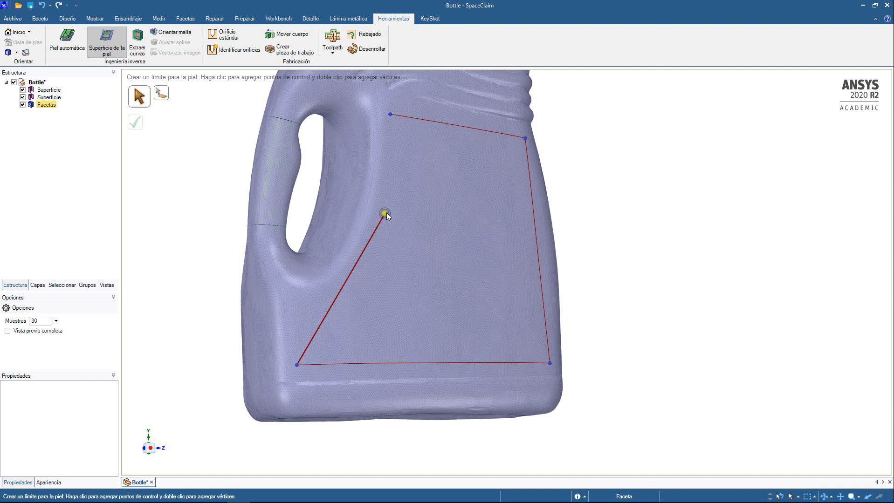
{"action": "left_click", "coordinate": [390, 115]}
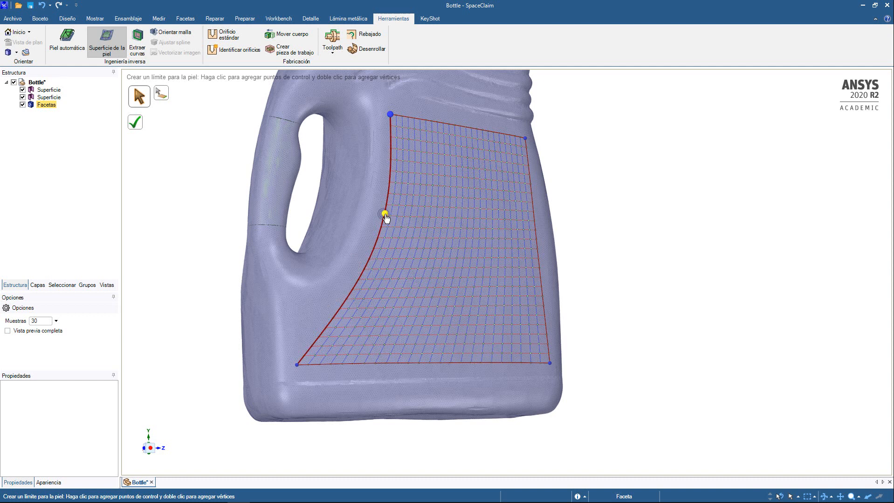
Refine the opposite panel's boundary by moving the control point toward the handle and nudging three corners, and create the skin surface.
{"action": "left_click_drag", "start_coordinate": [386, 217], "coordinate": [375, 227]}
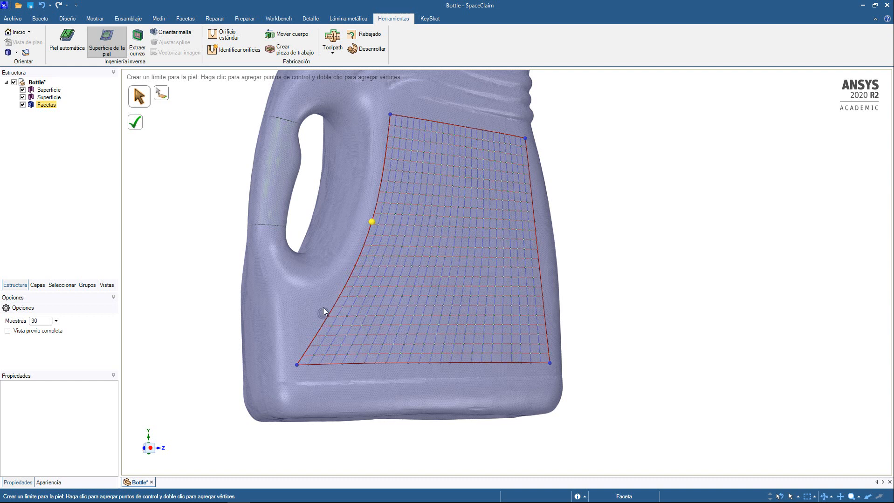
{"action": "left_click", "coordinate": [296, 368]}
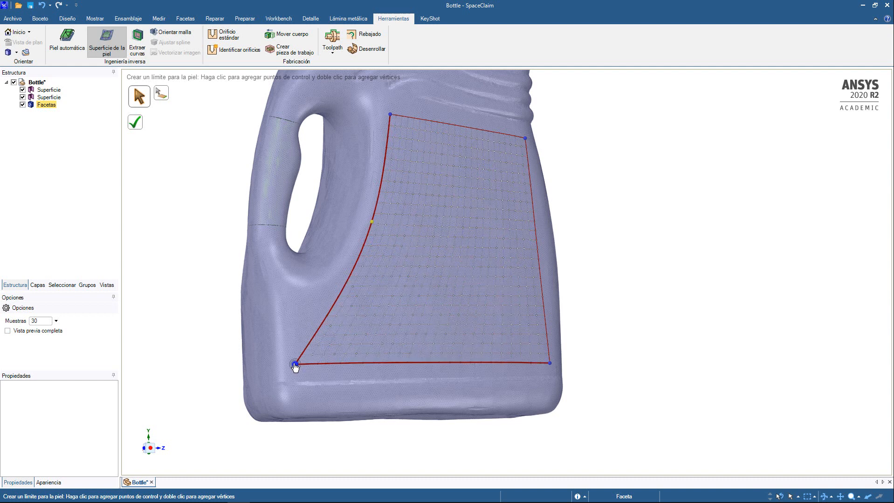
{"action": "mouse_move", "coordinate": [535, 325]}
{"action": "middle_mouse_down"}
{"action": "mouse_move", "coordinate": [503, 323]}
{"action": "mouse_move", "coordinate": [517, 322]}
{"action": "middle_mouse_up"}
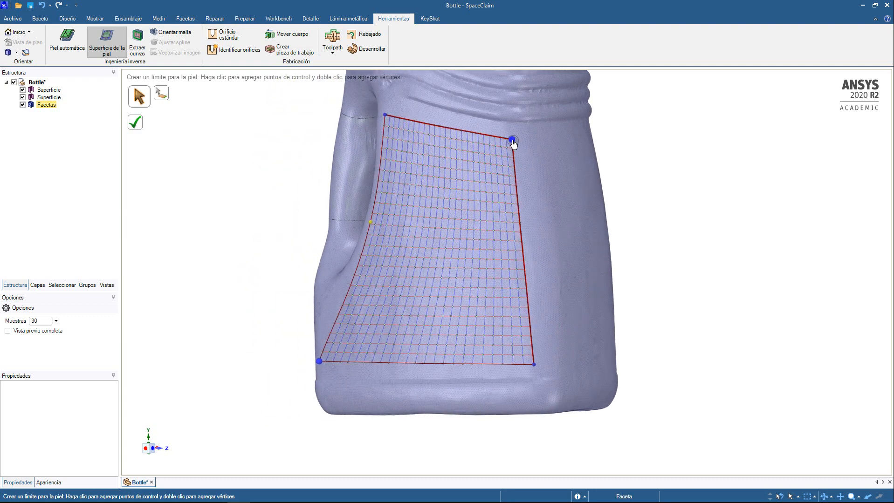
{"action": "left_click_drag", "start_coordinate": [513, 141], "coordinate": [516, 141]}
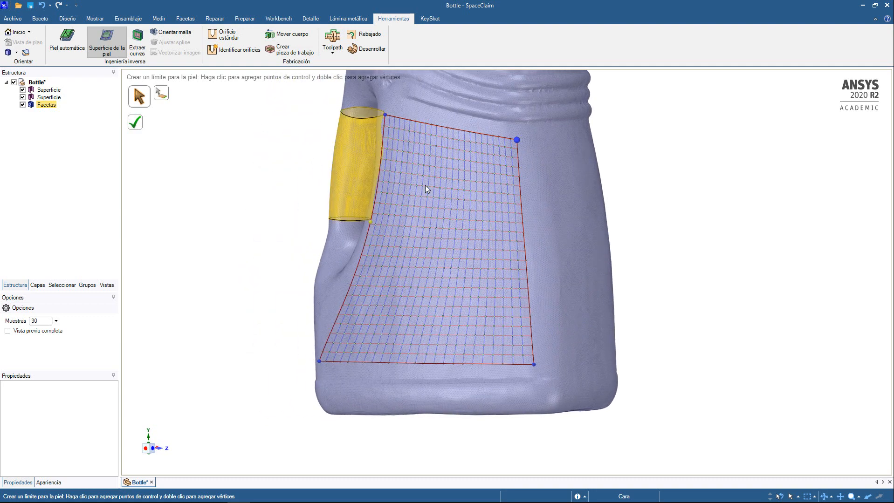
{"action": "mouse_move", "coordinate": [425, 186]}
{"action": "middle_mouse_down"}
{"action": "mouse_move", "coordinate": [497, 183]}
{"action": "mouse_move", "coordinate": [457, 185]}
{"action": "middle_mouse_up"}
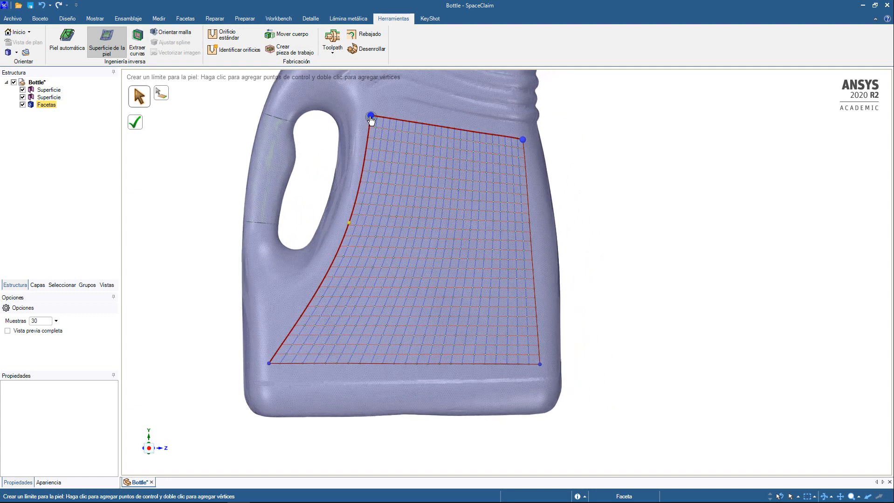
{"action": "left_click_drag", "start_coordinate": [365, 115], "coordinate": [370, 107]}
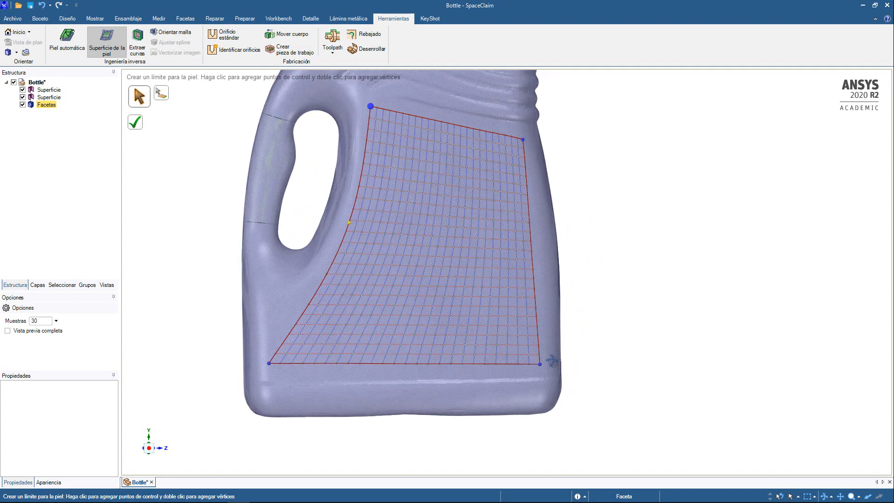
{"action": "mouse_move", "coordinate": [487, 358]}
{"action": "middle_mouse_down"}
{"action": "mouse_move", "coordinate": [553, 361]}
{"action": "mouse_move", "coordinate": [453, 361]}
{"action": "mouse_move", "coordinate": [501, 361]}
{"action": "middle_mouse_up"}
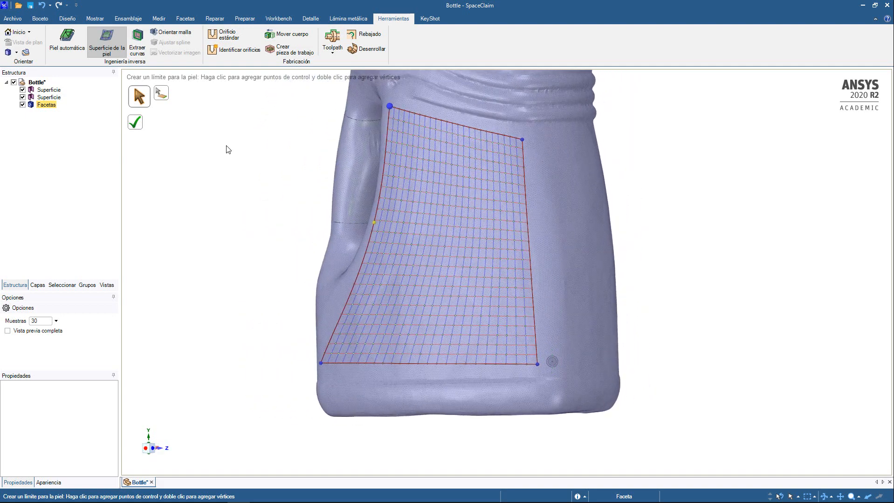
{"action": "left_click", "coordinate": [140, 128]}
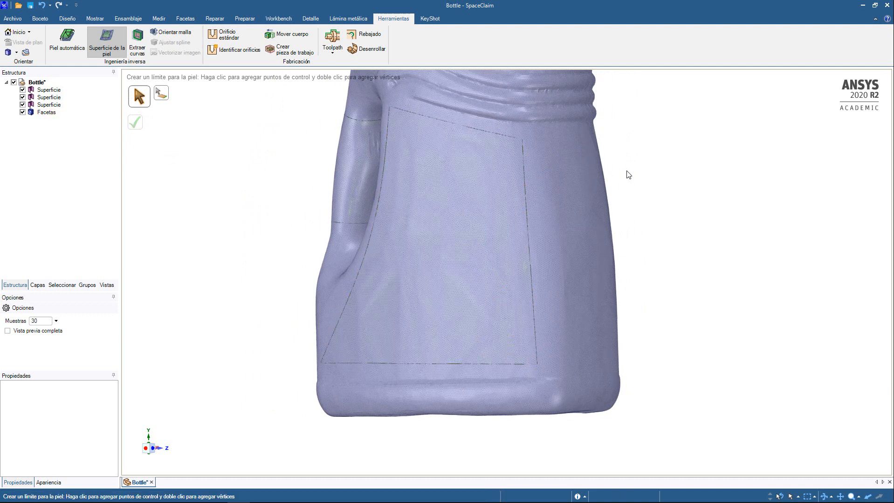
Start a skin boundary across the bottle's front, linking the lower front corners of the two side panel surfaces.
{"action": "middle_click_drag", "start_coordinate": [631, 211], "coordinate": [573, 200]}
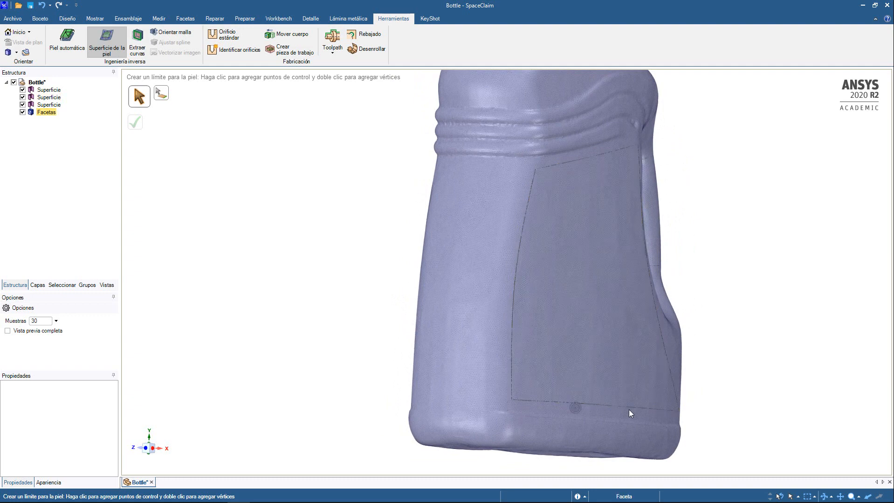
{"action": "middle_click_drag", "start_coordinate": [651, 357], "coordinate": [643, 301], "text": "shift"}
{"action": "scroll", "coordinate": [499, 352], "scroll_direction": "up", "scroll_amount": 5}
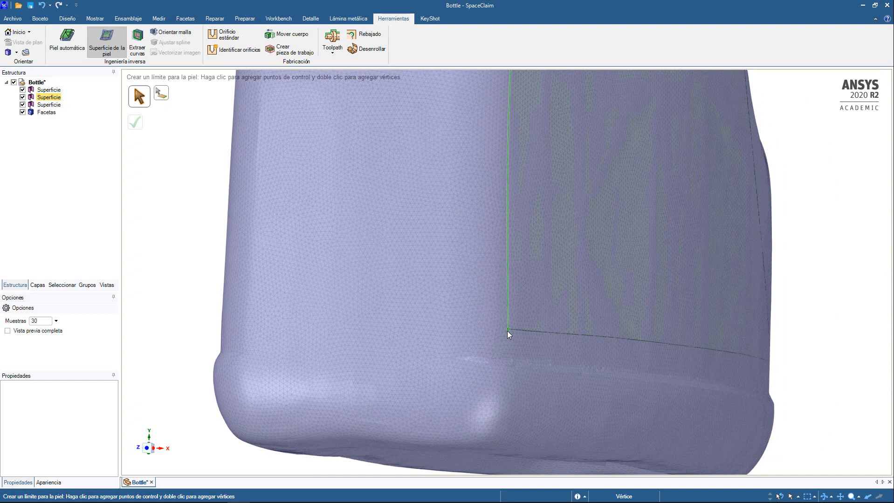
{"action": "left_click", "coordinate": [508, 330]}
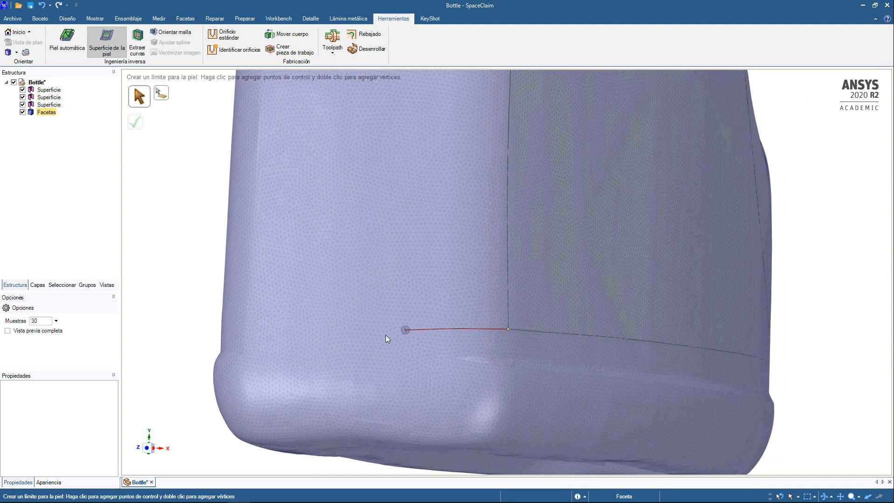
{"action": "middle_click_drag", "start_coordinate": [367, 337], "coordinate": [504, 350]}
{"action": "middle_click_drag", "start_coordinate": [287, 361], "coordinate": [360, 358], "text": "shift"}
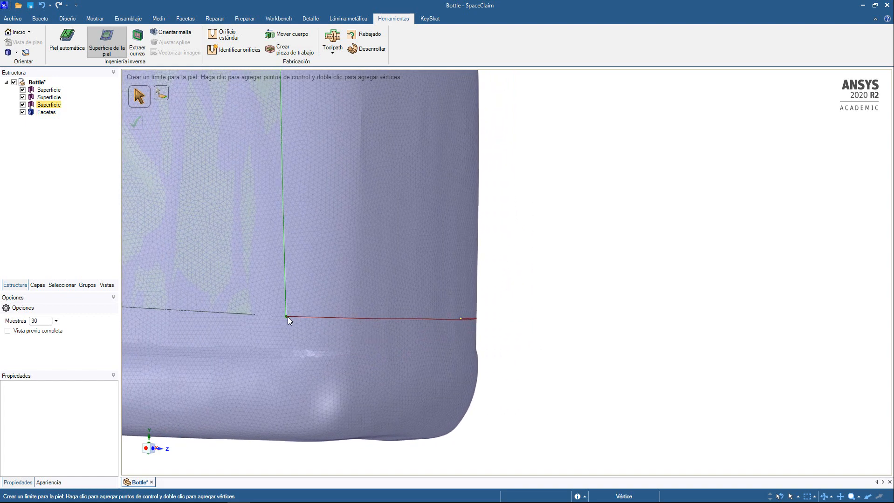
Extend the boundary down from the second panel's lower front corner and place a vertex on the rounded base edge.
{"action": "scroll", "coordinate": [288, 317], "scroll_direction": "down", "scroll_amount": 5}
{"action": "middle_click_drag", "start_coordinate": [341, 317], "coordinate": [448, 363], "text": "shift"}
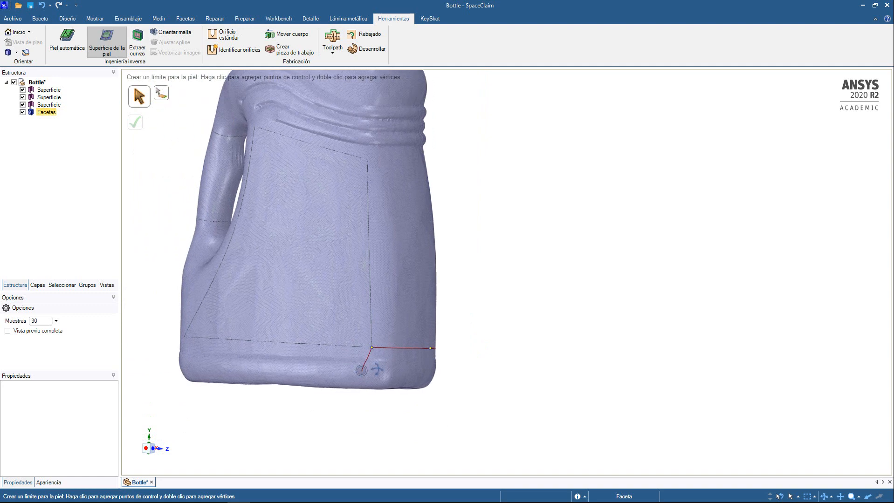
{"action": "middle_click_drag", "start_coordinate": [363, 371], "coordinate": [344, 366]}
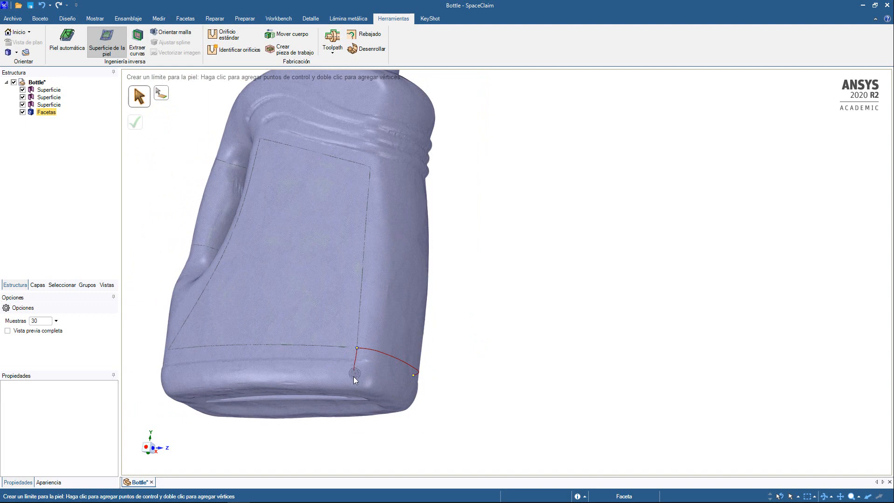
{"action": "left_click", "coordinate": [351, 384]}
{"action": "middle_click_drag", "start_coordinate": [350, 384], "coordinate": [347, 387]}
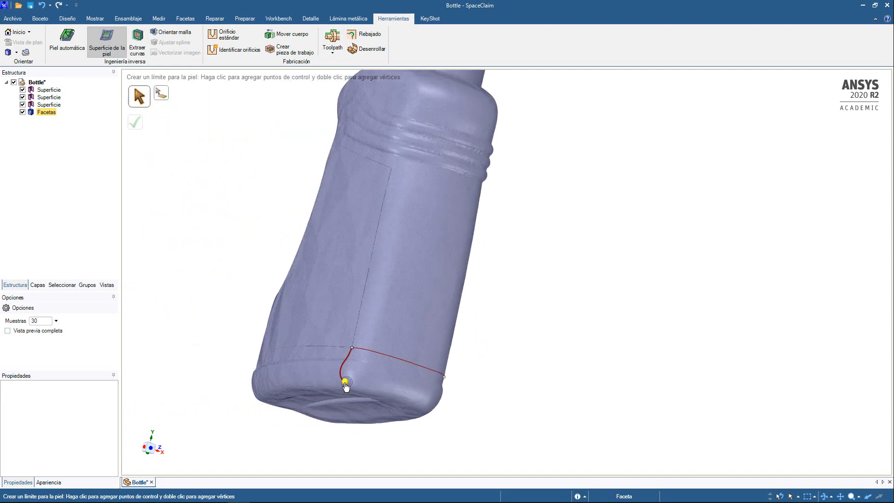
{"action": "scroll", "coordinate": [346, 385], "scroll_direction": "up", "scroll_amount": 5}
{"action": "left_click_drag", "start_coordinate": [345, 381], "coordinate": [345, 381]}
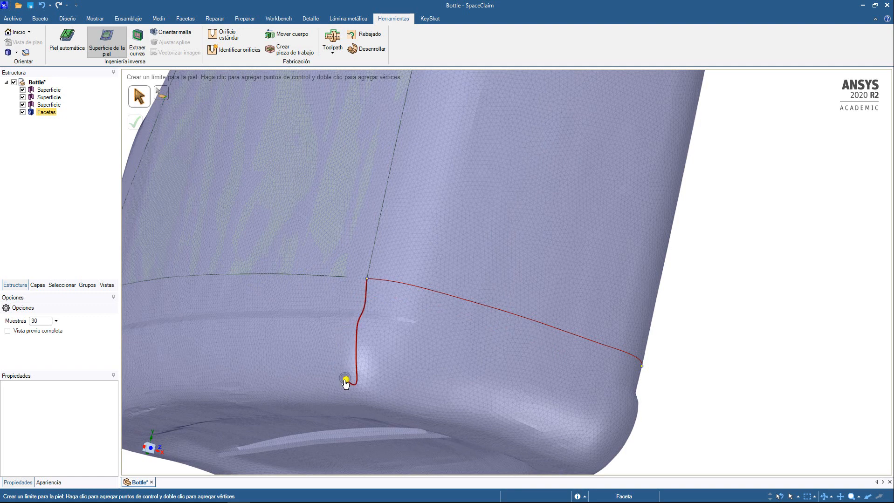
{"action": "middle_click_drag", "start_coordinate": [473, 389], "coordinate": [344, 348]}
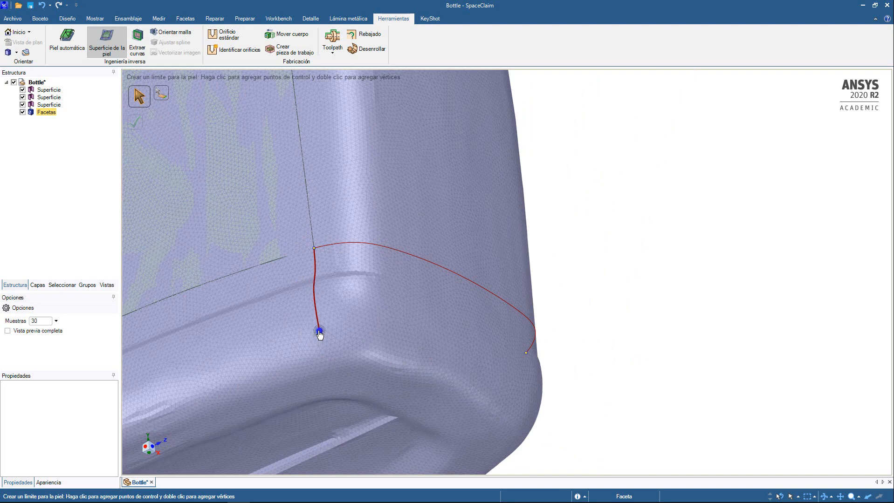
{"action": "left_click", "coordinate": [345, 329]}
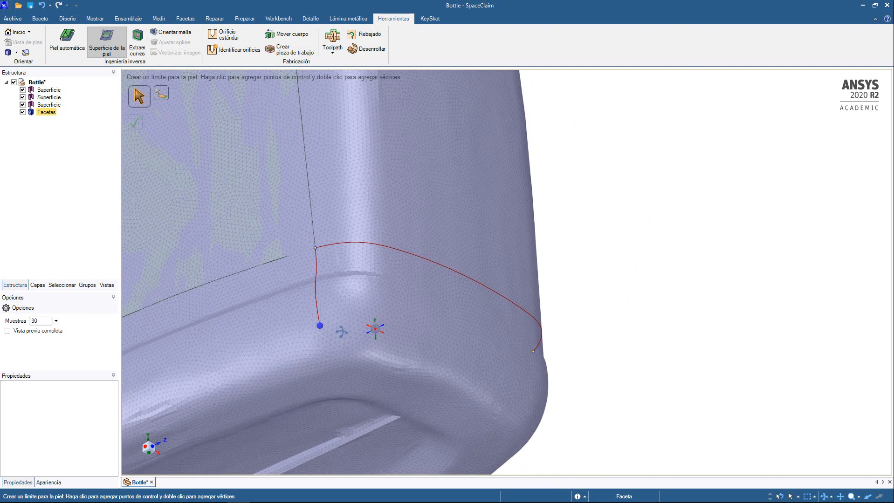
Run the boundary around the front base edge, close it at the first panel's lower front corner, and create the skin surface.
{"action": "middle_click_drag", "start_coordinate": [341, 329], "coordinate": [551, 373]}
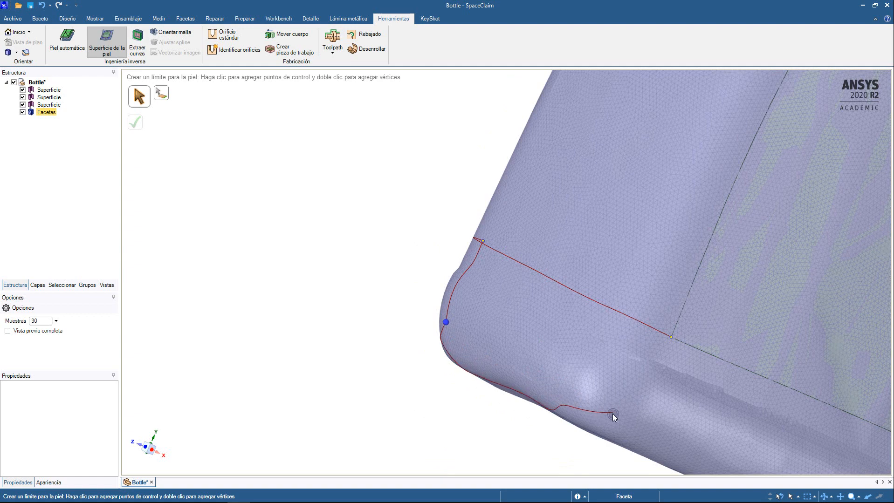
{"action": "left_click", "coordinate": [586, 397]}
{"action": "middle_click_drag", "start_coordinate": [599, 407], "coordinate": [630, 407]}
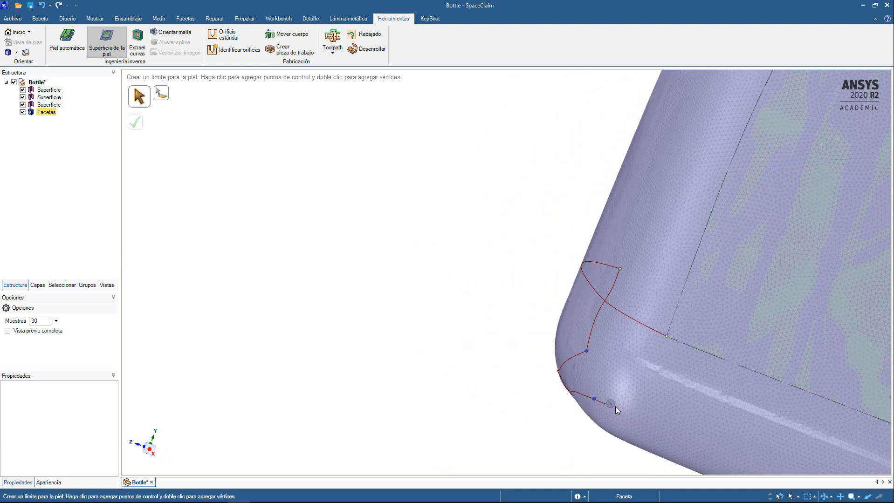
{"action": "left_click", "coordinate": [668, 336]}
{"action": "middle_click_drag", "start_coordinate": [668, 341], "coordinate": [685, 349]}
{"action": "left_click", "coordinate": [135, 125]}
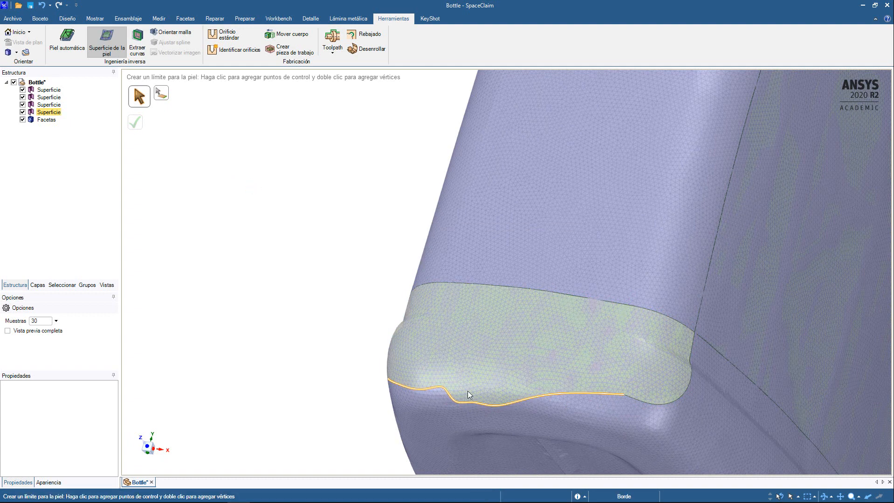
Start a skin boundary across the bottle below the handle, linking the lower handle-side corners of the two side panel surfaces.
{"action": "scroll", "coordinate": [551, 397], "scroll_direction": "down", "scroll_amount": 2}
{"action": "middle_click_drag", "start_coordinate": [654, 379], "coordinate": [653, 367]}
{"action": "scroll", "coordinate": [652, 367], "scroll_direction": "down", "scroll_amount": 3}
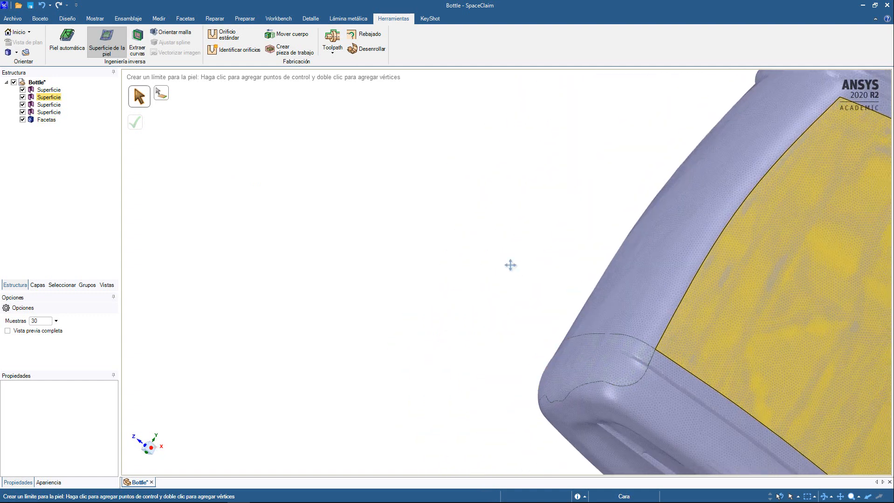
{"action": "middle_click_drag", "start_coordinate": [511, 265], "coordinate": [317, 189], "text": "shift"}
{"action": "middle_click_drag", "start_coordinate": [659, 280], "coordinate": [504, 282]}
{"action": "mouse_move", "coordinate": [801, 317]}
{"action": "middle_mouse_down", "text": "shift"}
{"action": "mouse_move", "coordinate": [623, 249]}
{"action": "mouse_move", "coordinate": [659, 260]}
{"action": "mouse_move", "coordinate": [618, 235]}
{"action": "mouse_move", "coordinate": [623, 230]}
{"action": "mouse_move", "coordinate": [654, 317]}
{"action": "mouse_move", "coordinate": [645, 373]}
{"action": "mouse_move", "coordinate": [578, 407]}
{"action": "middle_mouse_up", "text": "shift"}
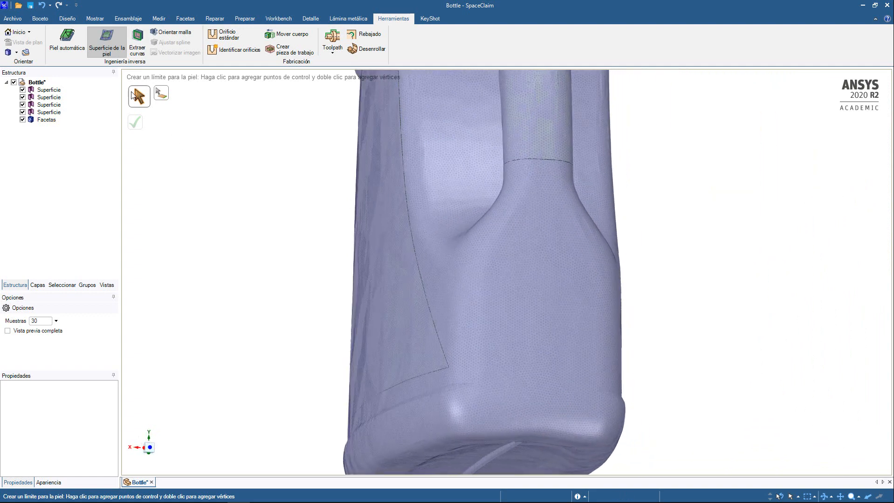
{"action": "left_click", "coordinate": [450, 369]}
{"action": "middle_click_drag", "start_coordinate": [591, 366], "coordinate": [487, 368]}
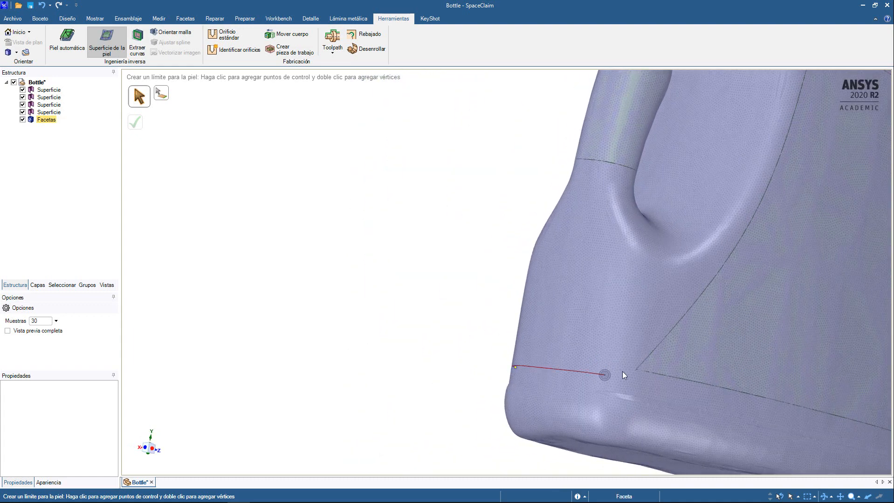
{"action": "left_click", "coordinate": [637, 370]}
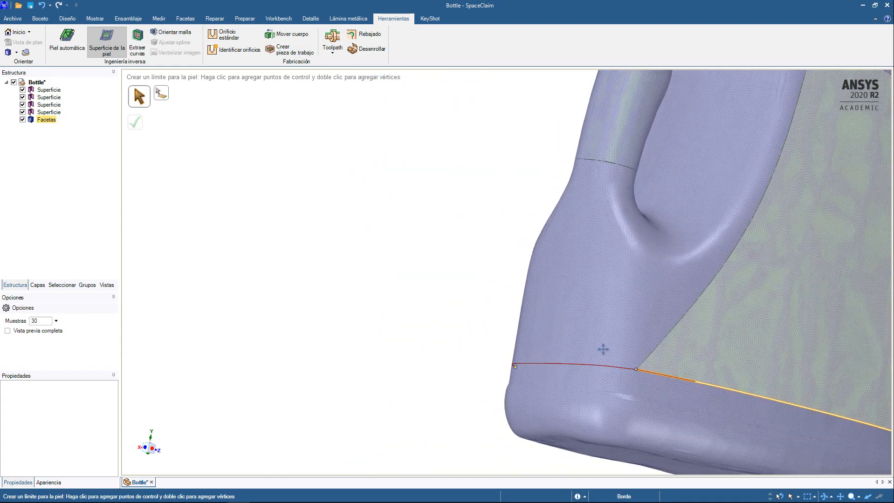
Extend the boundary down from the side panel's lower handle-side corner and place a vertex on the rounded base edge.
{"action": "middle_click_drag", "start_coordinate": [603, 350], "coordinate": [360, 346]}
{"action": "middle_click_drag", "start_coordinate": [441, 339], "coordinate": [467, 357]}
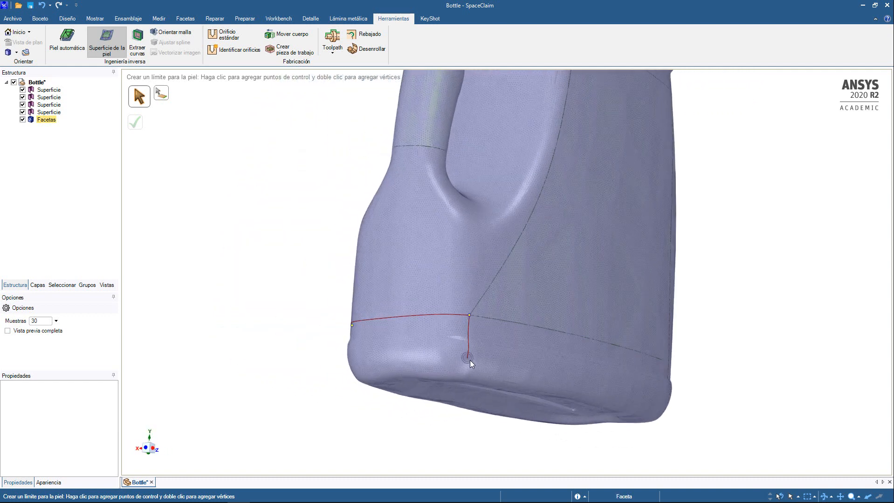
{"action": "left_click", "coordinate": [470, 359]}
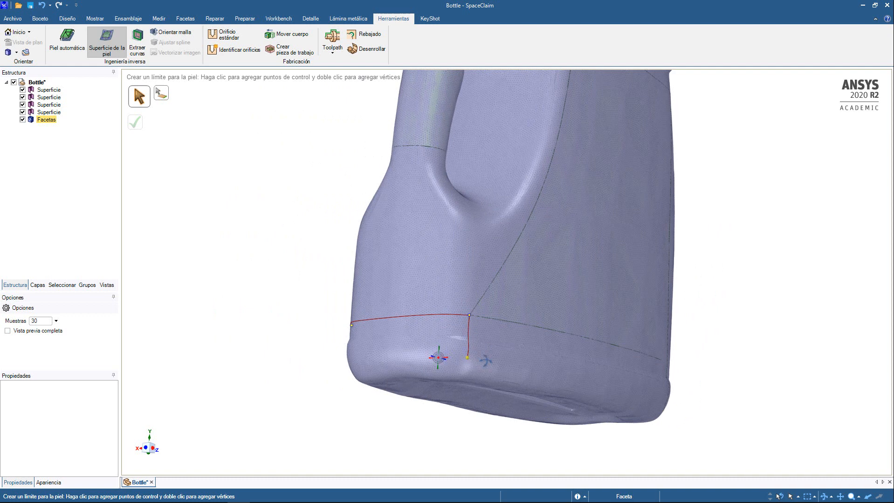
{"action": "middle_click_drag", "start_coordinate": [485, 359], "coordinate": [452, 362]}
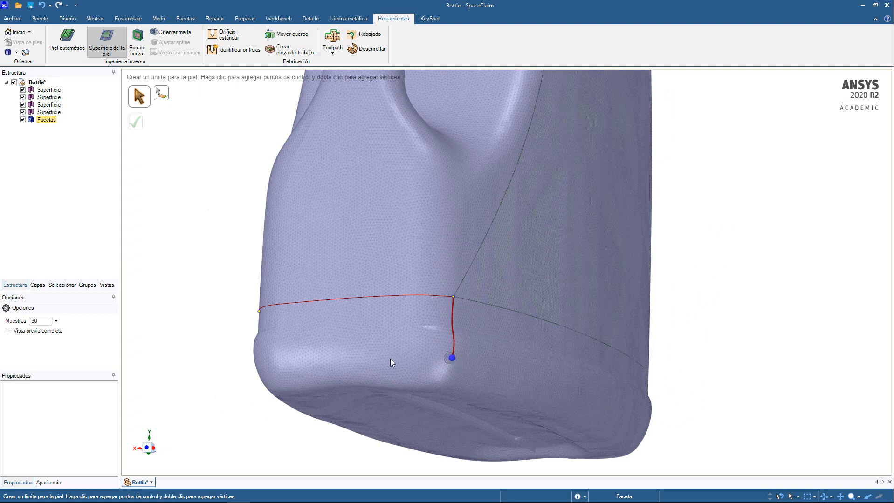
Run the boundary around the handle-side base edge, close it at the starting panel corner, and create the skin surface.
{"action": "middle_click_drag", "start_coordinate": [396, 362], "coordinate": [382, 369]}
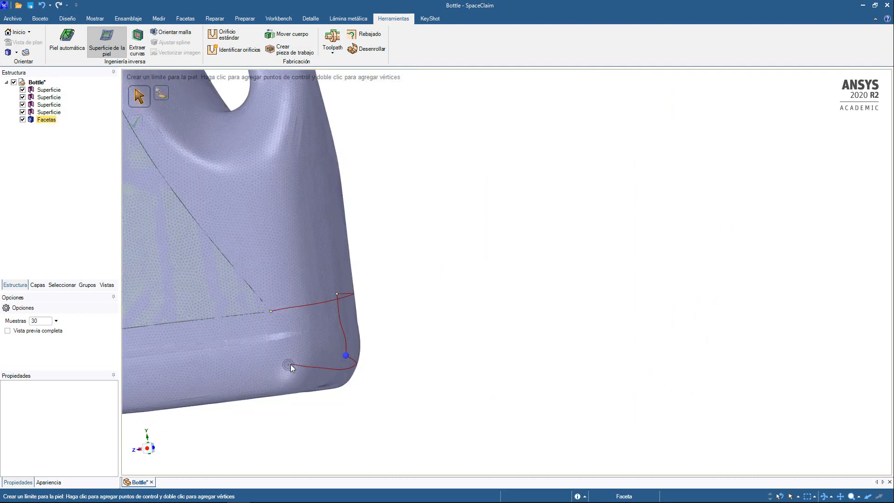
{"action": "mouse_move", "coordinate": [289, 361]}
{"action": "middle_mouse_down"}
{"action": "mouse_move", "coordinate": [265, 363]}
{"action": "mouse_move", "coordinate": [280, 368]}
{"action": "middle_mouse_up"}
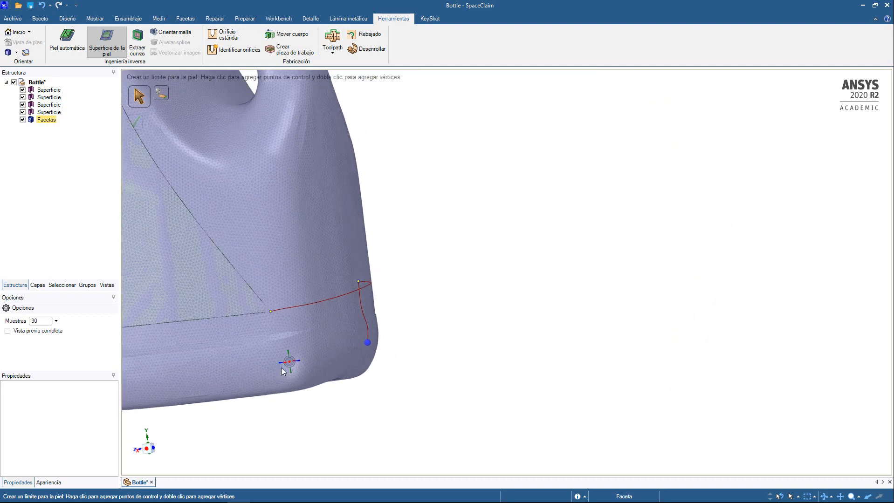
{"action": "left_click", "coordinate": [292, 363]}
{"action": "left_click", "coordinate": [271, 312]}
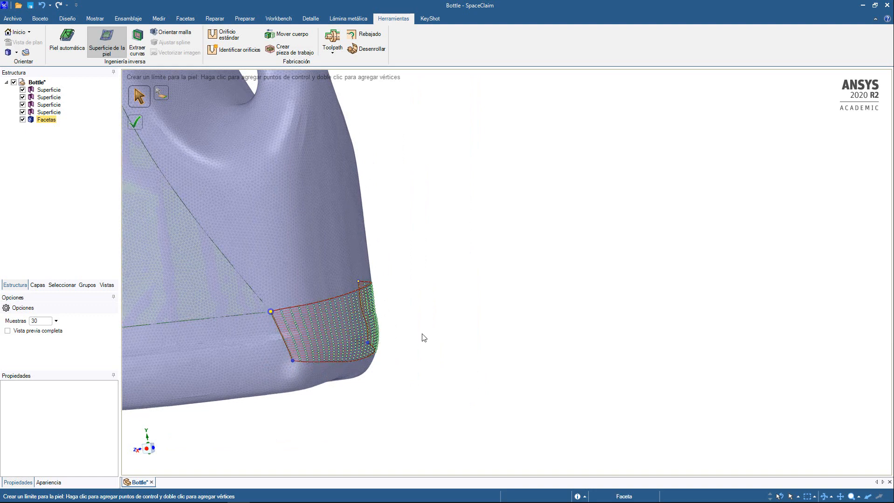
{"action": "middle_click_drag", "start_coordinate": [422, 338], "coordinate": [122, 162]}
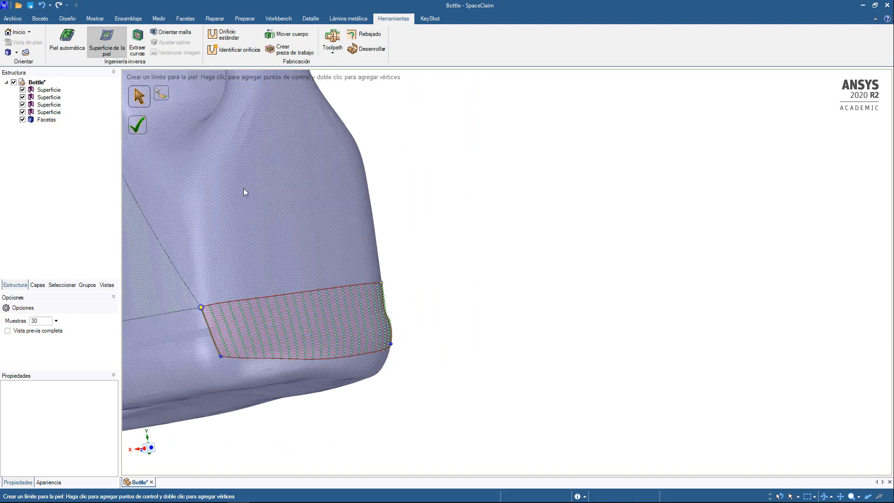
{"action": "left_click", "coordinate": [351, 291]}
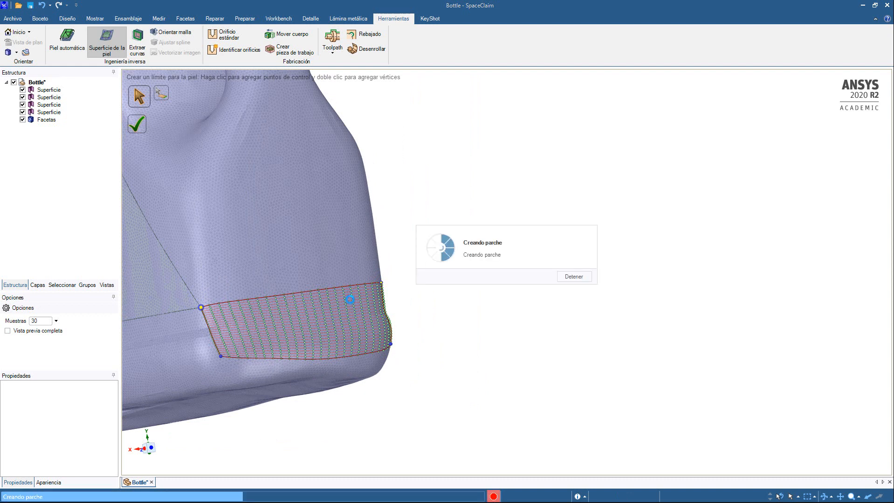
Try a skin boundary along the side's base edge from the handle-side base surface's corner to the front one's, and undo the last segment.
{"action": "middle_click_drag", "start_coordinate": [447, 318], "coordinate": [684, 268]}
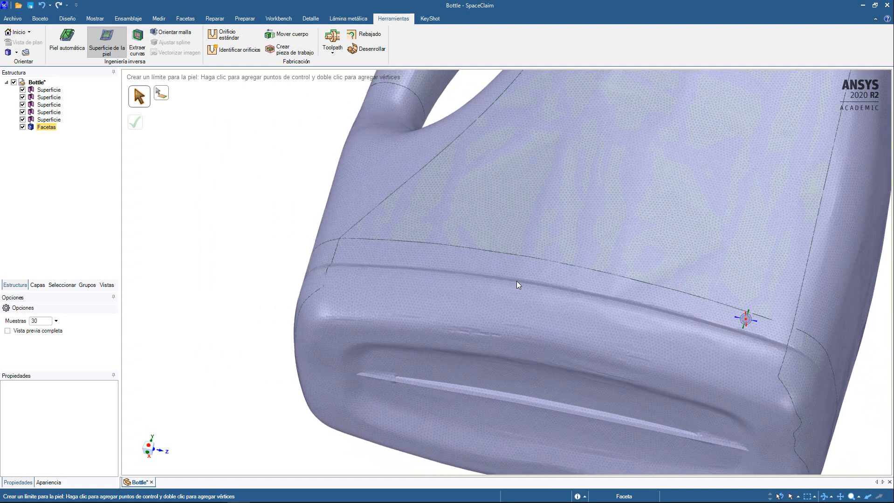
{"action": "middle_click_drag", "start_coordinate": [518, 284], "coordinate": [334, 297]}
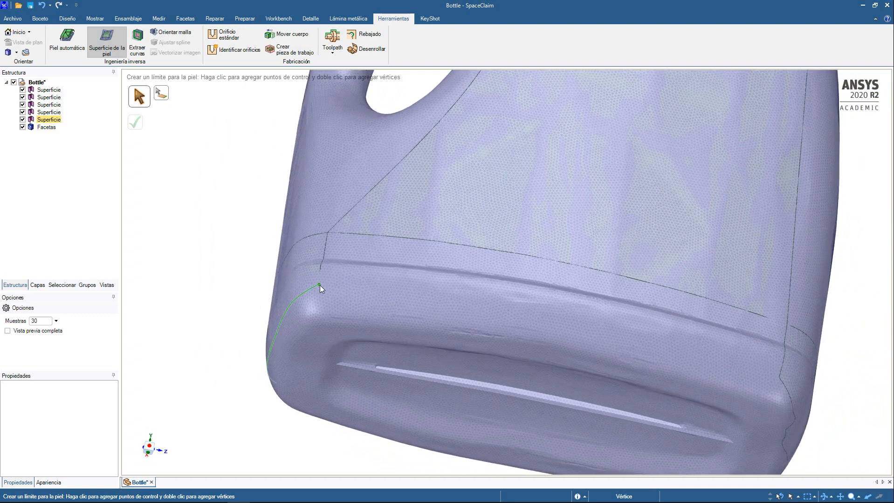
{"action": "left_click", "coordinate": [320, 284]}
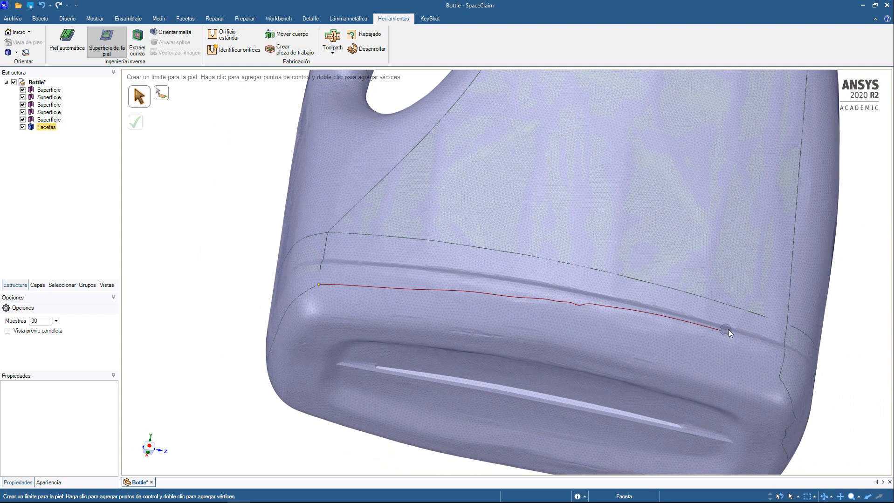
{"action": "middle_click_drag", "start_coordinate": [728, 329], "coordinate": [775, 373]}
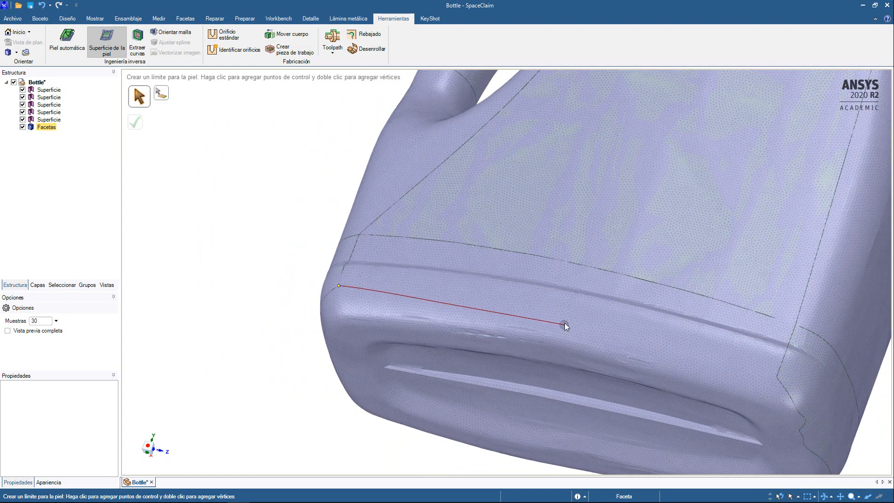
{"action": "left_click", "coordinate": [564, 322]}
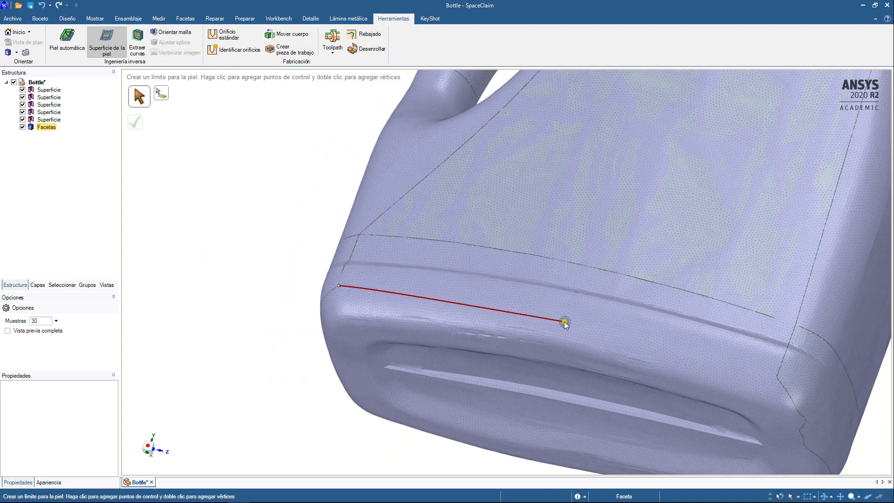
{"action": "double_click", "coordinate": [777, 378]}
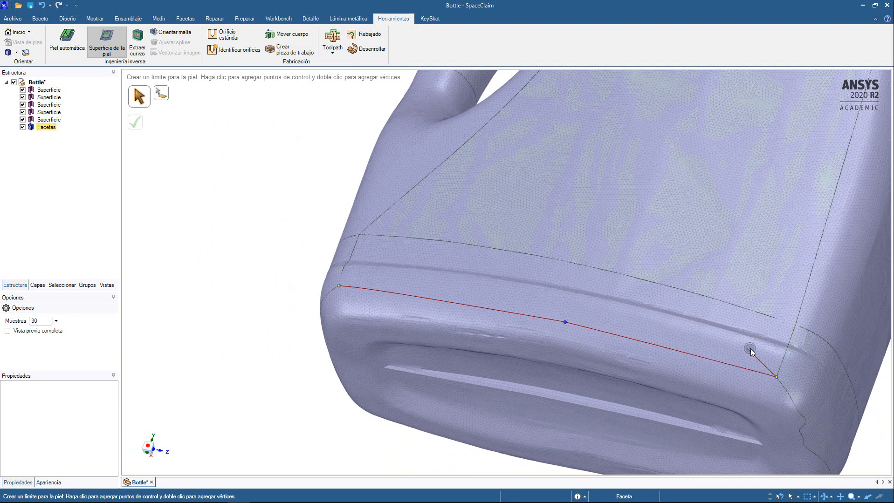
{"action": "key", "text": "ctrl+z"}
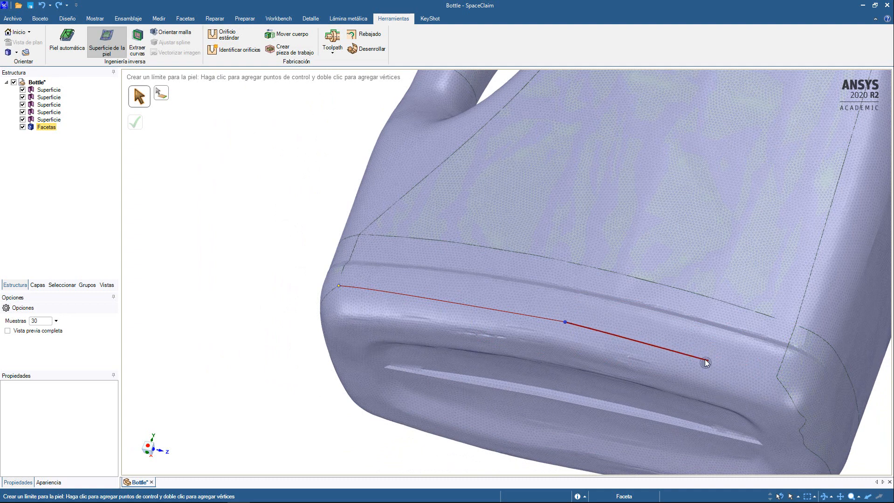
Try rerouting the side base boundary through extra control points to the front base surface's lower corner, then abandon the boundary.
{"action": "left_click", "coordinate": [612, 330]}
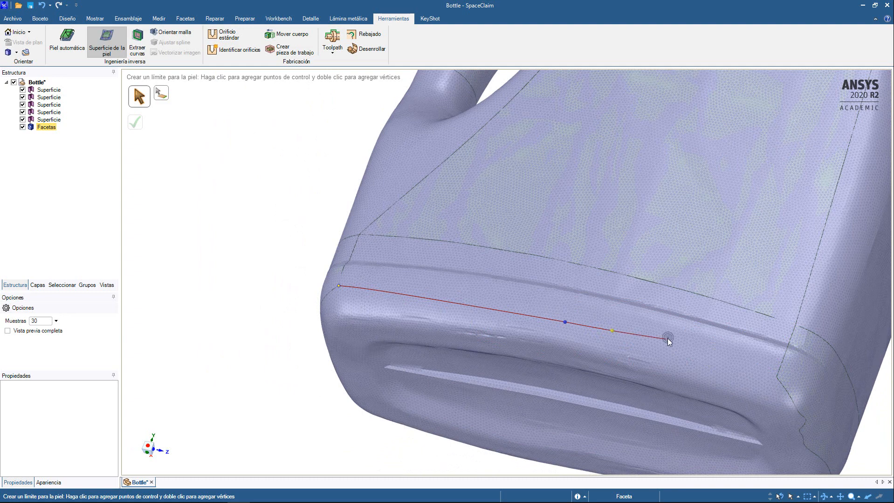
{"action": "double_click", "coordinate": [776, 378]}
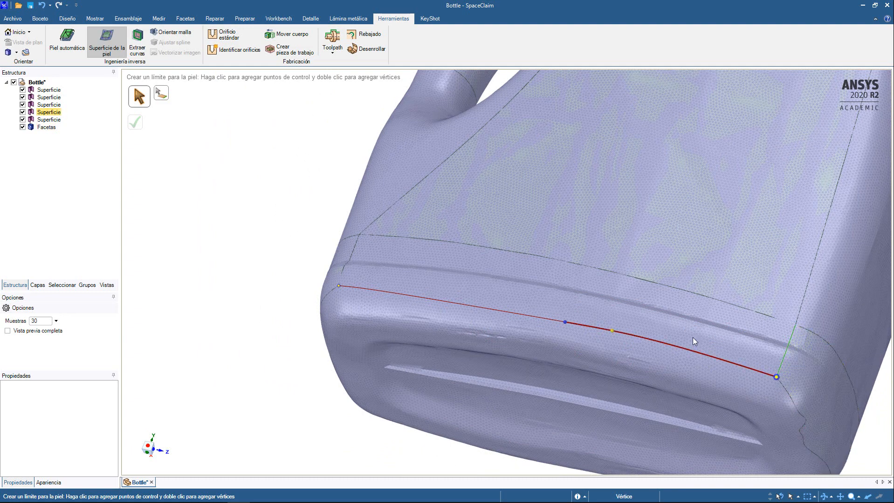
{"action": "key", "text": "ctrl+z"}
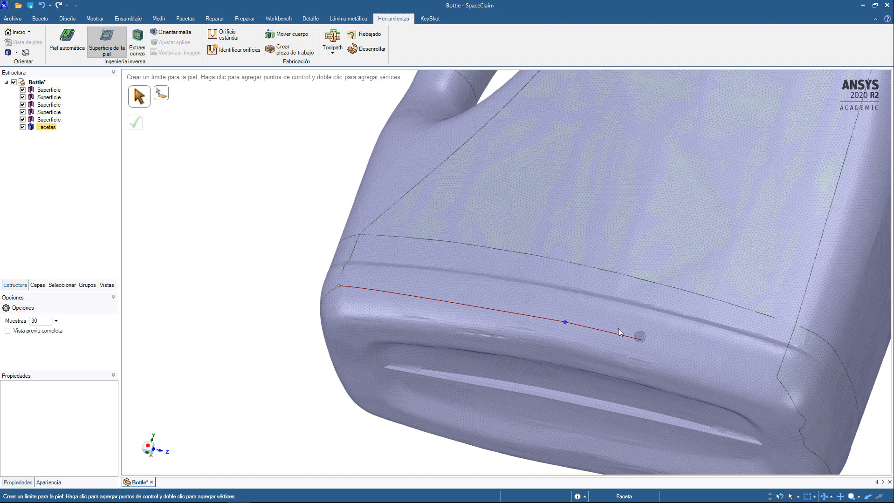
{"action": "middle_click_drag", "start_coordinate": [615, 327], "coordinate": [583, 320]}
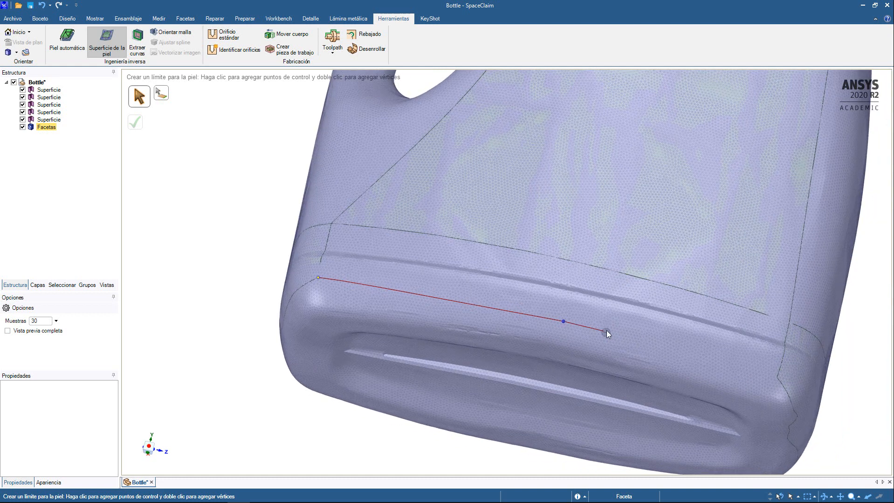
{"action": "left_click", "coordinate": [629, 337]}
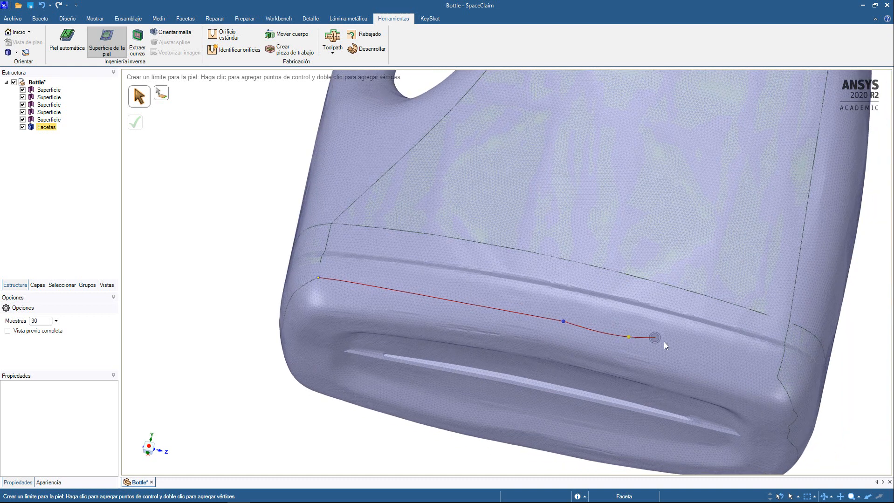
{"action": "left_click", "coordinate": [689, 352]}
{"action": "double_click", "coordinate": [778, 378]}
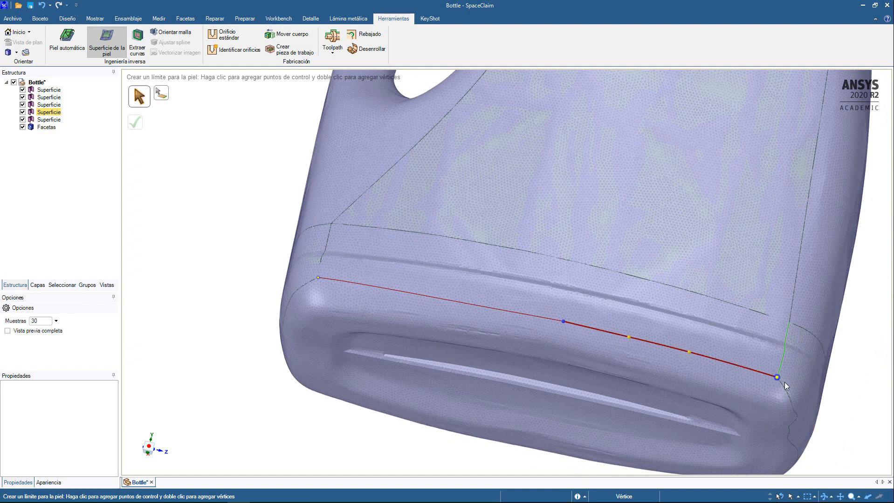
{"action": "middle_click_drag", "start_coordinate": [753, 342], "coordinate": [741, 342]}
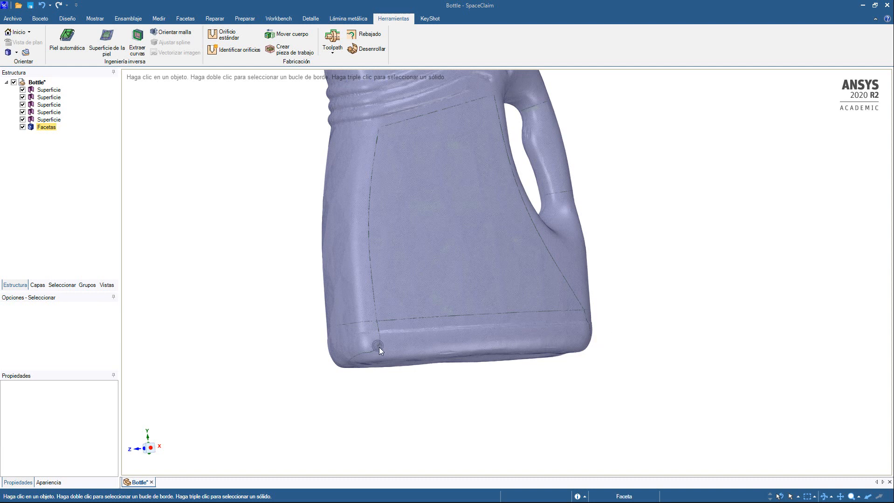
Hide the faceted bottle body and delete the two skin surfaces on the front and handle-side base edges.
{"action": "scroll", "coordinate": [379, 347], "scroll_direction": "up", "scroll_amount": 5}
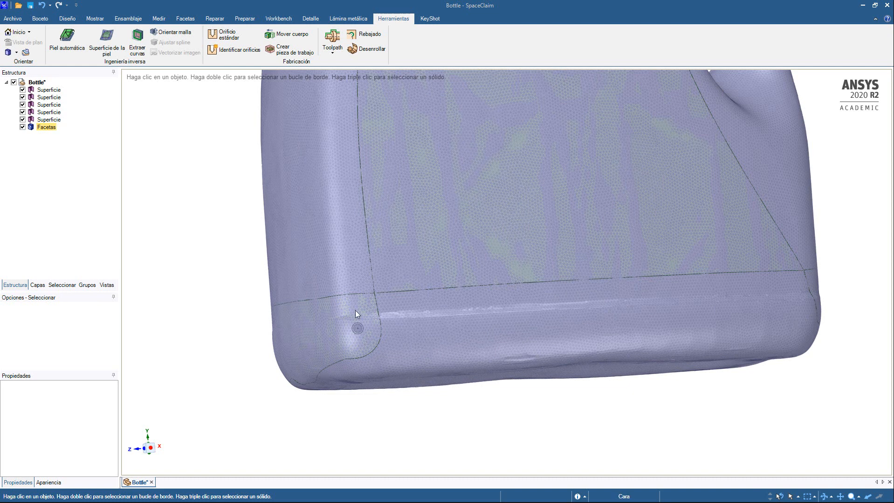
{"action": "left_click", "coordinate": [379, 337]}
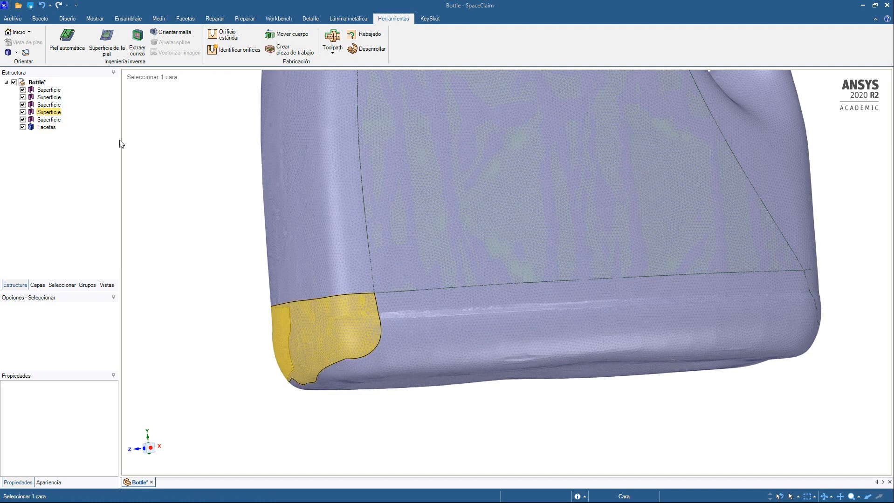
{"action": "left_click", "coordinate": [27, 130]}
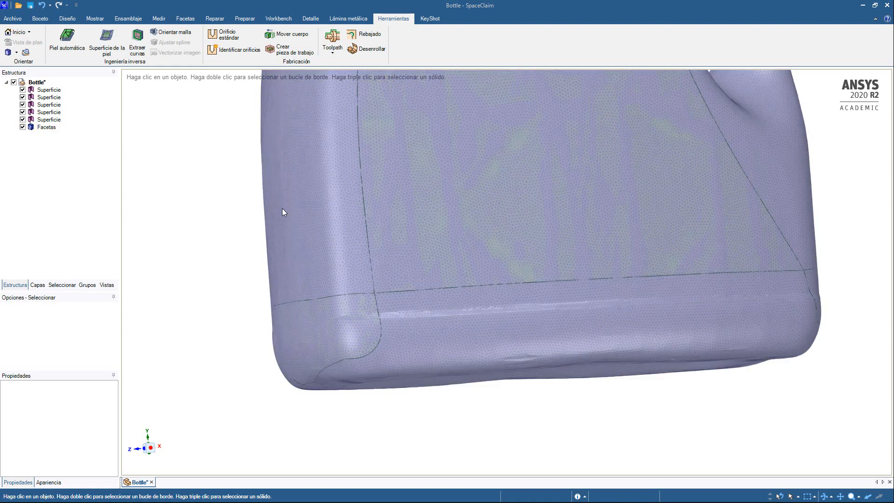
{"action": "middle_click_drag", "start_coordinate": [305, 190], "coordinate": [319, 222], "text": "ctrl"}
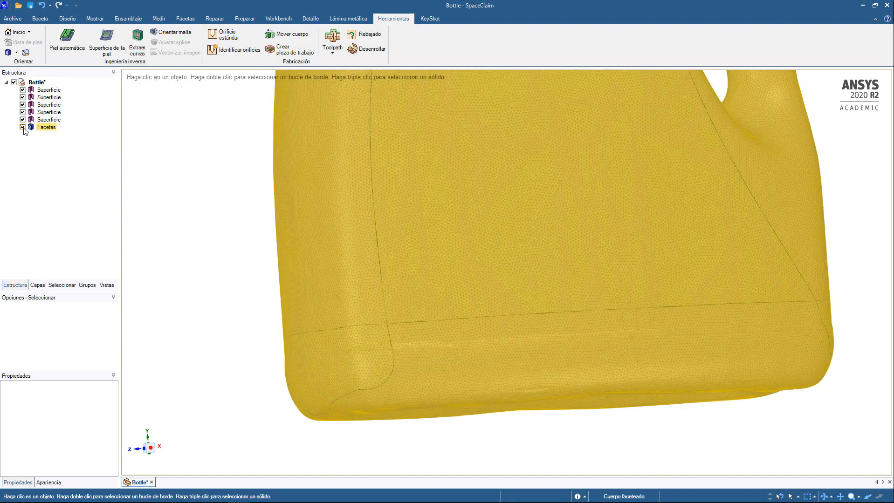
{"action": "left_click", "coordinate": [22, 127]}
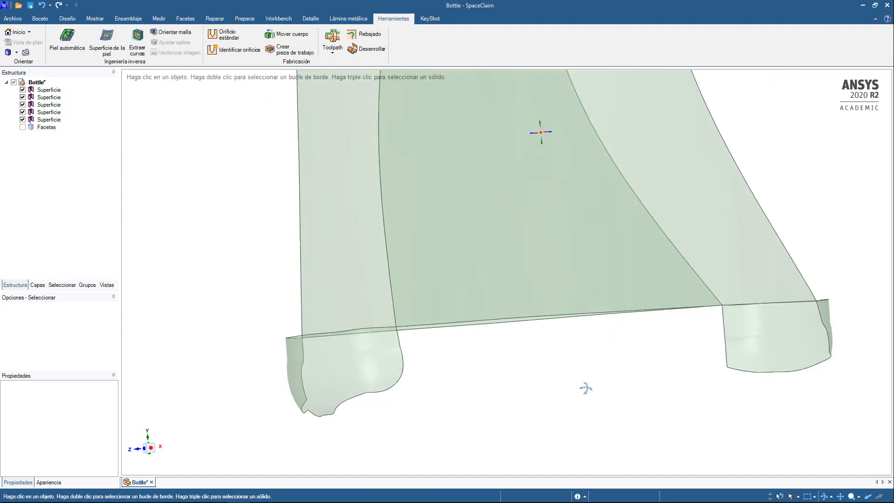
{"action": "middle_click_drag", "start_coordinate": [586, 388], "coordinate": [621, 372]}
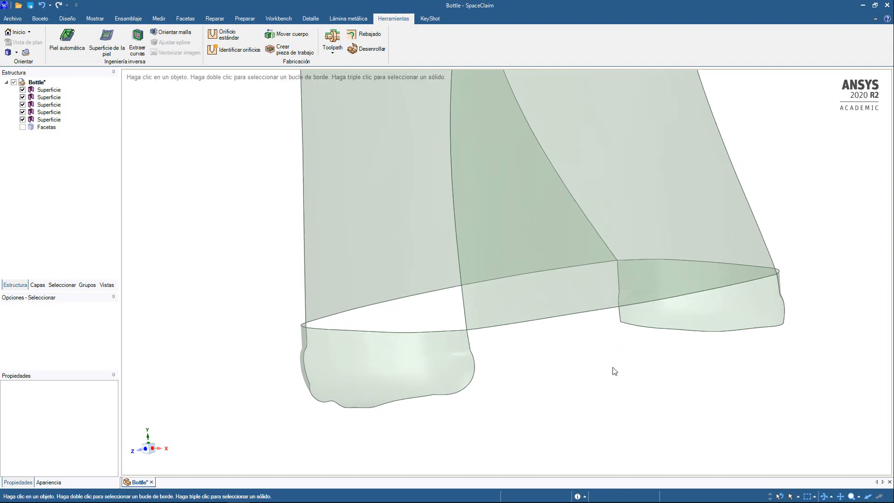
{"action": "left_click", "coordinate": [412, 366]}
{"action": "left_click", "coordinate": [741, 309], "text": "ctrl"}
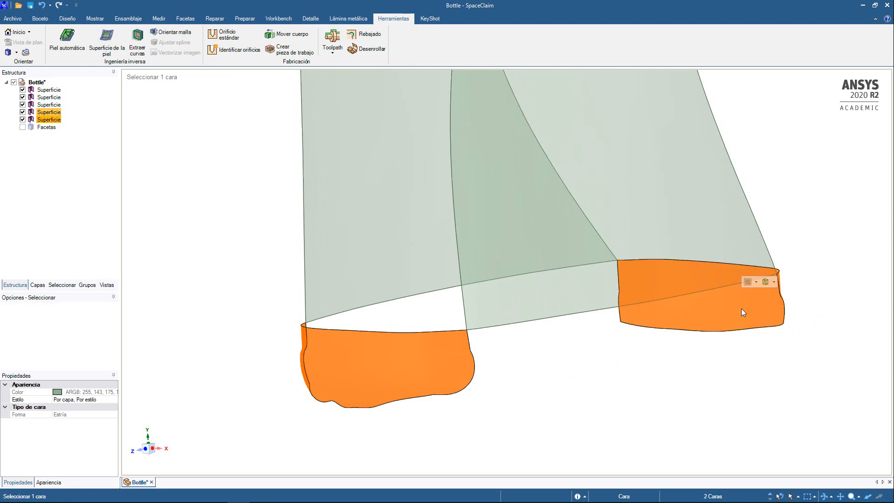
{"action": "key", "text": "Delete"}
Show the faceted bottle body again and select a tall strip of facets along the front rounded edge beside the side panel.
{"action": "middle_click_drag", "start_coordinate": [684, 346], "coordinate": [532, 375]}
{"action": "left_click", "coordinate": [23, 112]}
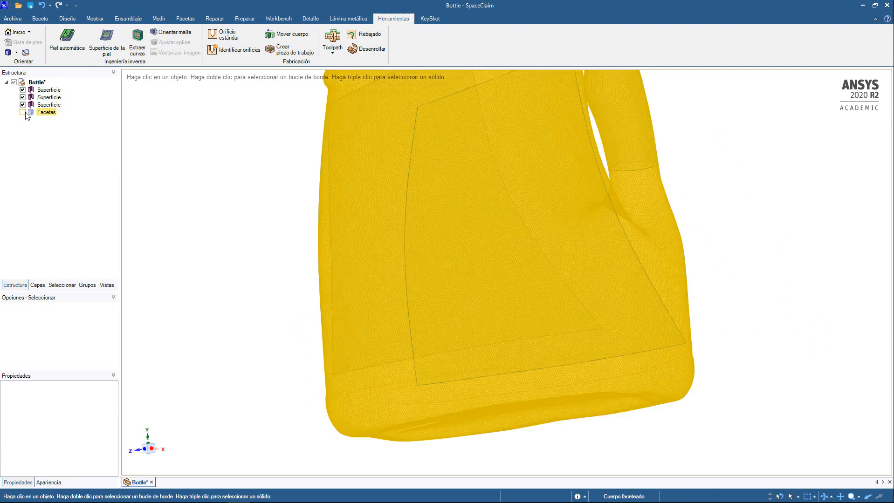
{"action": "left_click", "coordinate": [23, 112]}
{"action": "left_click_drag", "start_coordinate": [353, 117], "coordinate": [384, 349]}
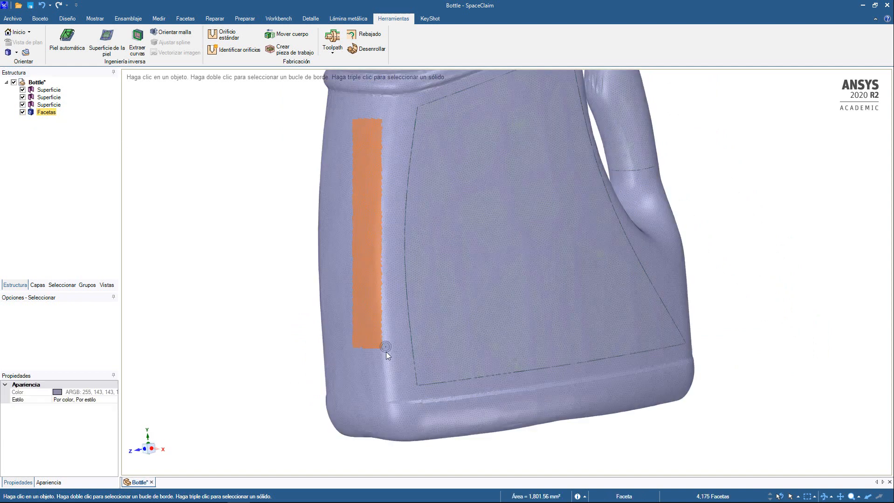
{"action": "left_click", "coordinate": [224, 325]}
{"action": "middle_click_drag", "start_coordinate": [651, 280], "coordinate": [441, 270]}
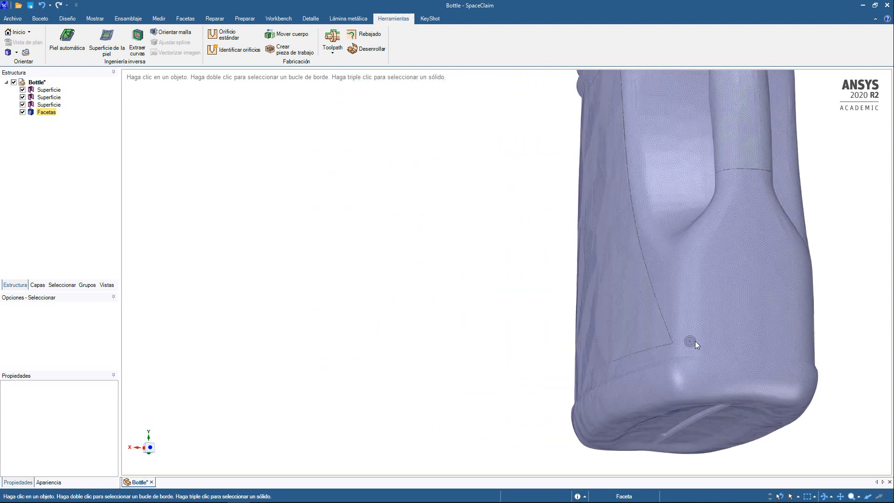
{"action": "left_click_drag", "start_coordinate": [689, 342], "coordinate": [811, 350]}
{"action": "mouse_move", "coordinate": [414, 313]}
{"action": "middle_mouse_down"}
{"action": "mouse_move", "coordinate": [658, 328]}
{"action": "mouse_move", "coordinate": [630, 319]}
{"action": "mouse_move", "coordinate": [495, 329]}
{"action": "mouse_move", "coordinate": [531, 315]}
{"action": "mouse_move", "coordinate": [492, 324]}
{"action": "mouse_move", "coordinate": [547, 360]}
{"action": "mouse_move", "coordinate": [474, 412]}
{"action": "middle_mouse_up"}
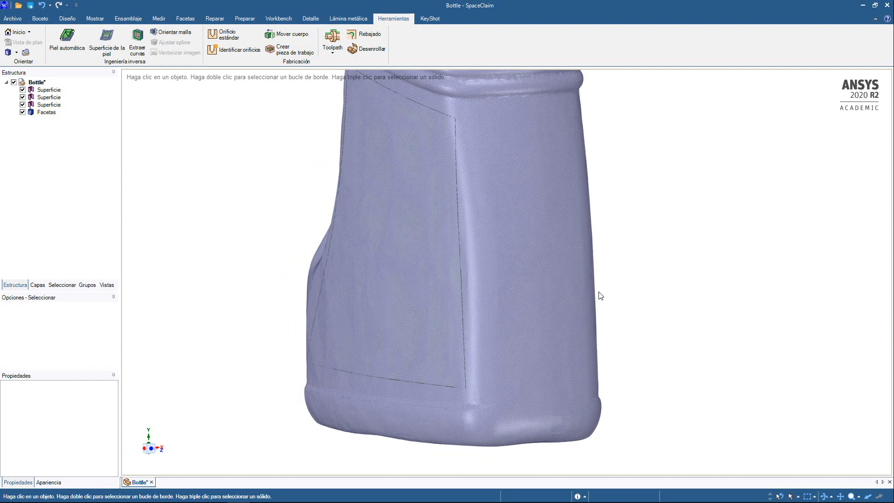
{"action": "mouse_move", "coordinate": [599, 295]}
{"action": "middle_mouse_down"}
{"action": "mouse_move", "coordinate": [651, 291]}
{"action": "mouse_move", "coordinate": [556, 275]}
{"action": "mouse_move", "coordinate": [563, 295]}
{"action": "mouse_move", "coordinate": [568, 280]}
{"action": "mouse_move", "coordinate": [598, 285]}
{"action": "middle_mouse_up"}
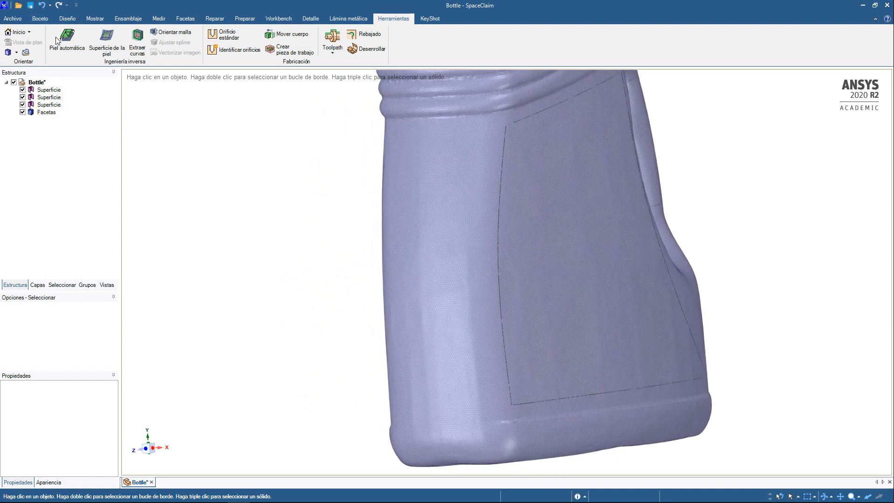
Create a skin surface over the bottle's front face, bounded by the corners of the two side panels' front edges.
{"action": "left_click", "coordinate": [116, 51]}
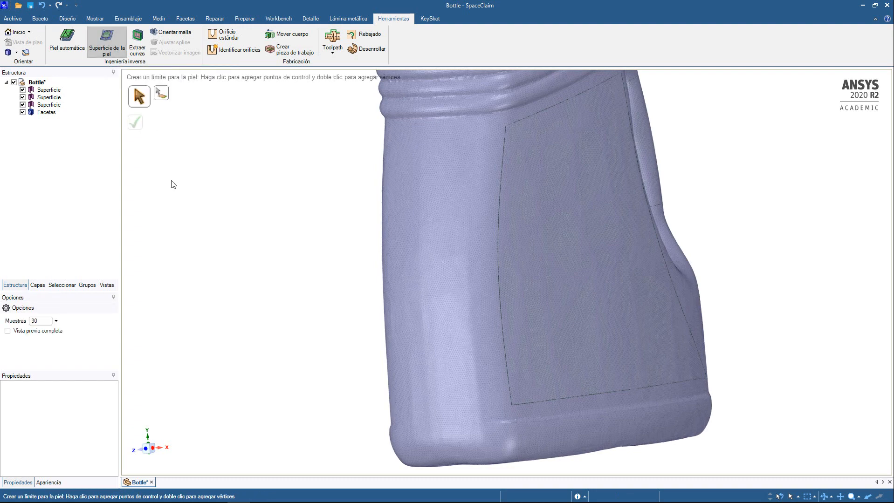
{"action": "mouse_move", "coordinate": [237, 151]}
{"action": "middle_mouse_down"}
{"action": "mouse_move", "coordinate": [451, 193]}
{"action": "mouse_move", "coordinate": [509, 176]}
{"action": "mouse_move", "coordinate": [548, 182]}
{"action": "middle_mouse_up"}
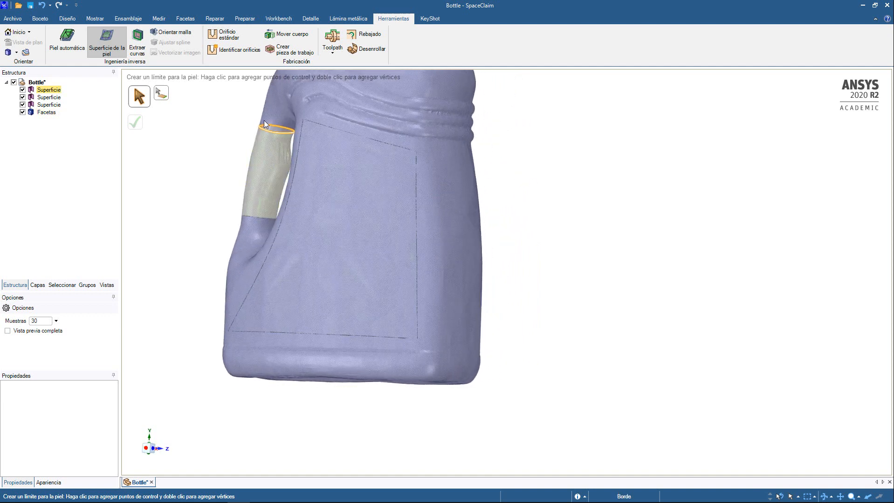
{"action": "mouse_move", "coordinate": [425, 164]}
{"action": "middle_mouse_down"}
{"action": "mouse_move", "coordinate": [447, 167]}
{"action": "mouse_move", "coordinate": [422, 359]}
{"action": "middle_mouse_up"}
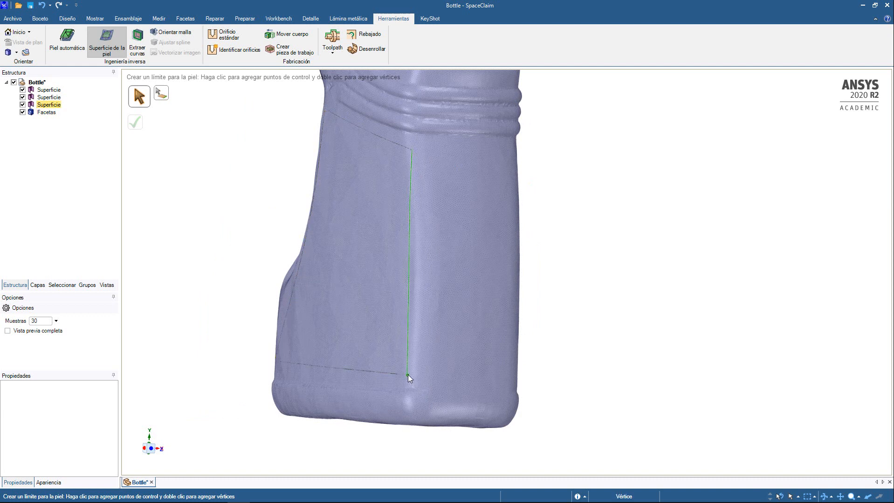
{"action": "middle_click_drag", "start_coordinate": [480, 375], "coordinate": [399, 376]}
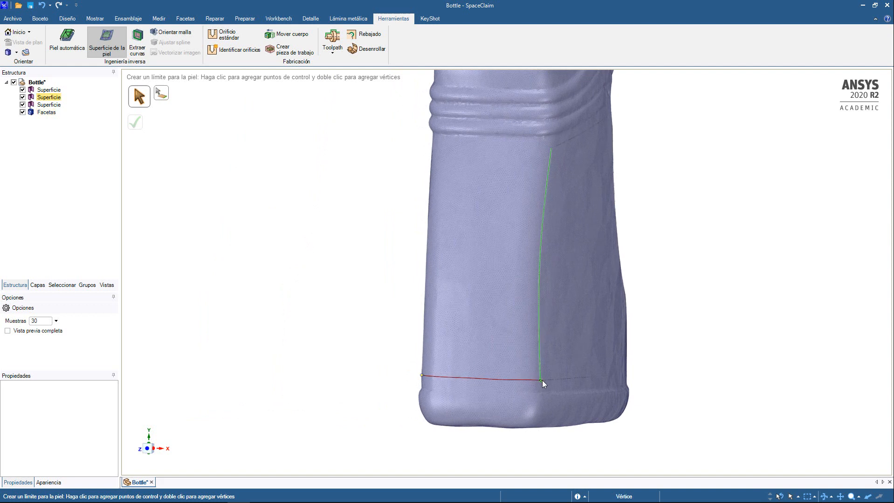
{"action": "double_click", "coordinate": [541, 380]}
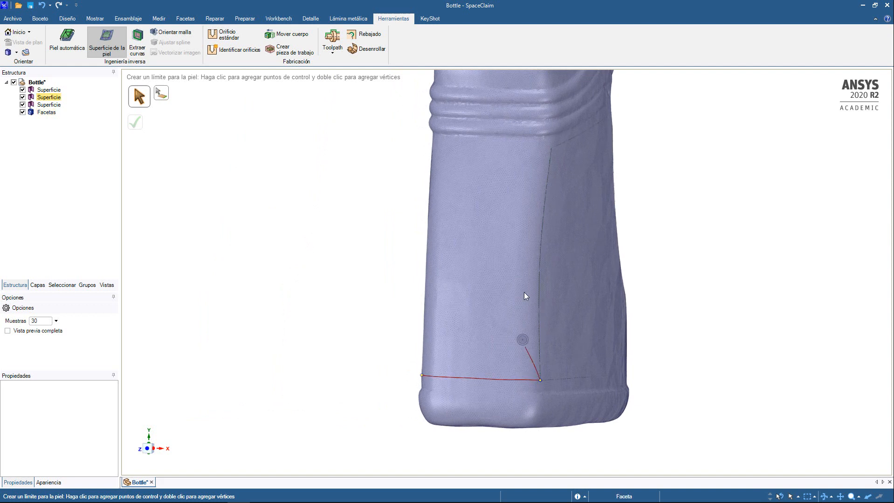
{"action": "double_click", "coordinate": [551, 150]}
{"action": "mouse_move", "coordinate": [490, 158]}
{"action": "middle_mouse_down"}
{"action": "mouse_move", "coordinate": [568, 161]}
{"action": "mouse_move", "coordinate": [420, 161]}
{"action": "middle_mouse_up"}
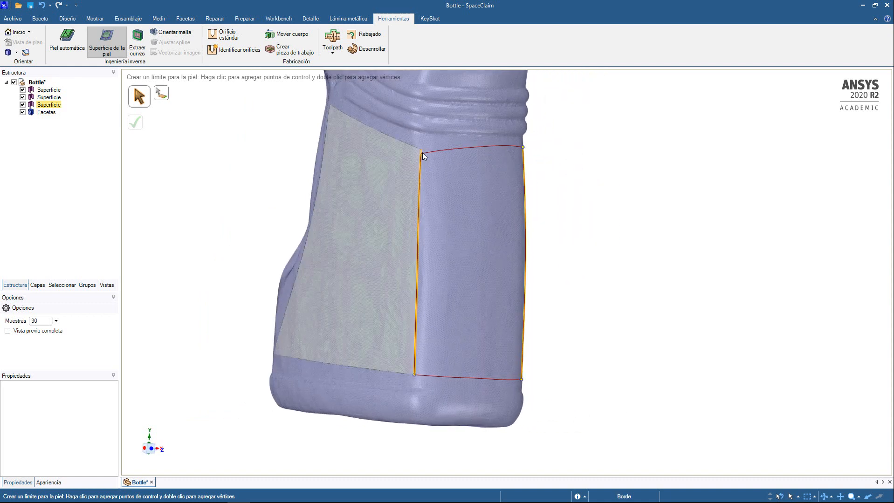
{"action": "double_click", "coordinate": [422, 149]}
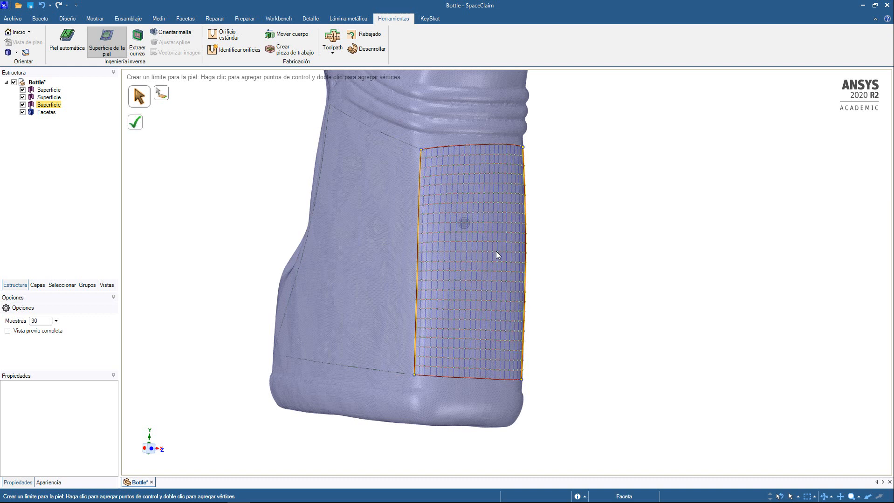
{"action": "middle_click_drag", "start_coordinate": [496, 251], "coordinate": [414, 252]}
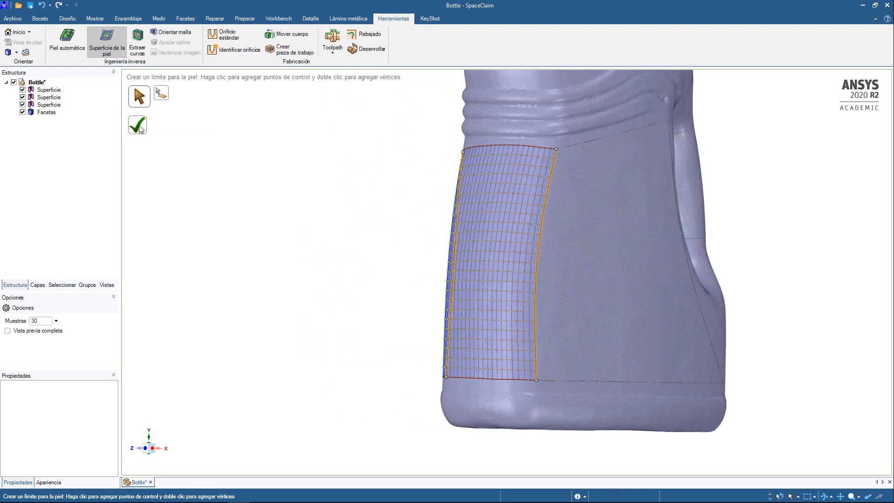
{"action": "left_click", "coordinate": [140, 129]}
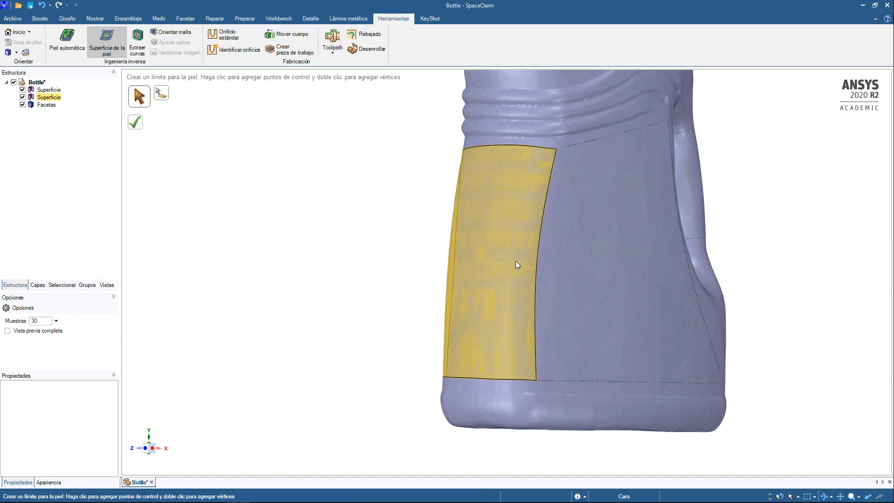
Draw a skin boundary across the handle side between the side panels' lower corners, closing the loop around the base.
{"action": "middle_click_drag", "start_coordinate": [678, 276], "coordinate": [527, 329]}
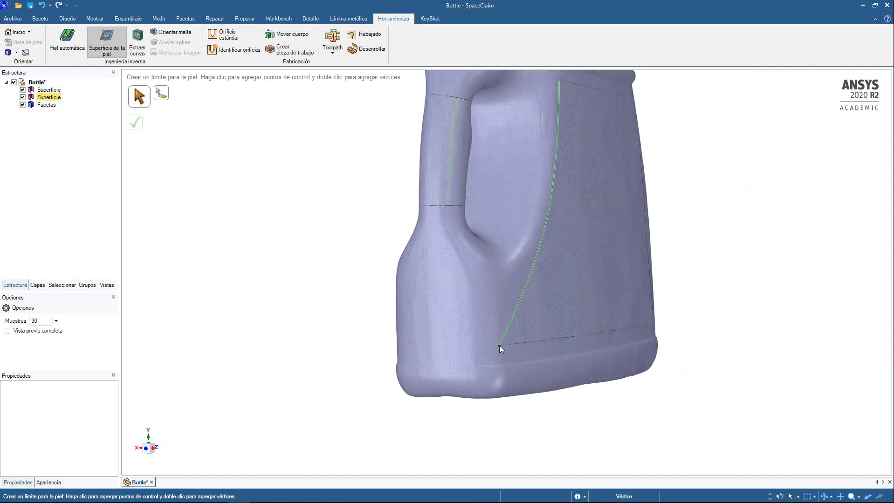
{"action": "middle_click_drag", "start_coordinate": [455, 339], "coordinate": [507, 340]}
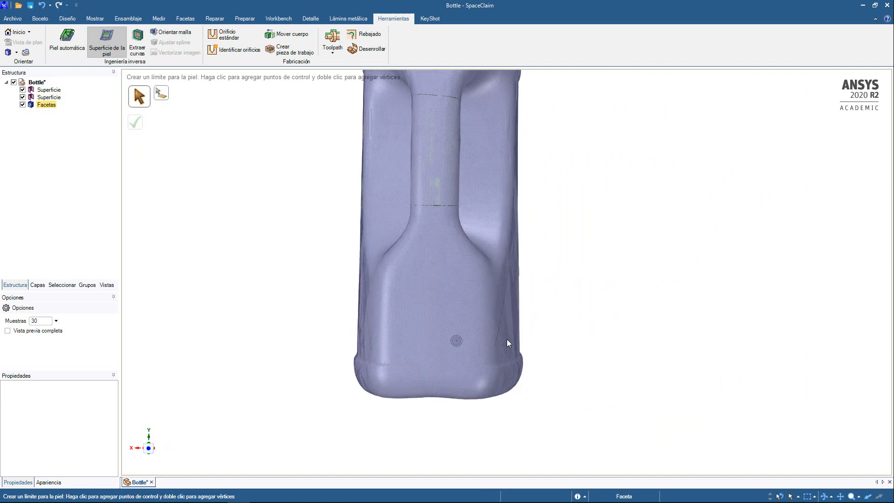
{"action": "mouse_move", "coordinate": [384, 346]}
{"action": "middle_mouse_down"}
{"action": "mouse_move", "coordinate": [399, 341]}
{"action": "mouse_move", "coordinate": [370, 349]}
{"action": "middle_mouse_up"}
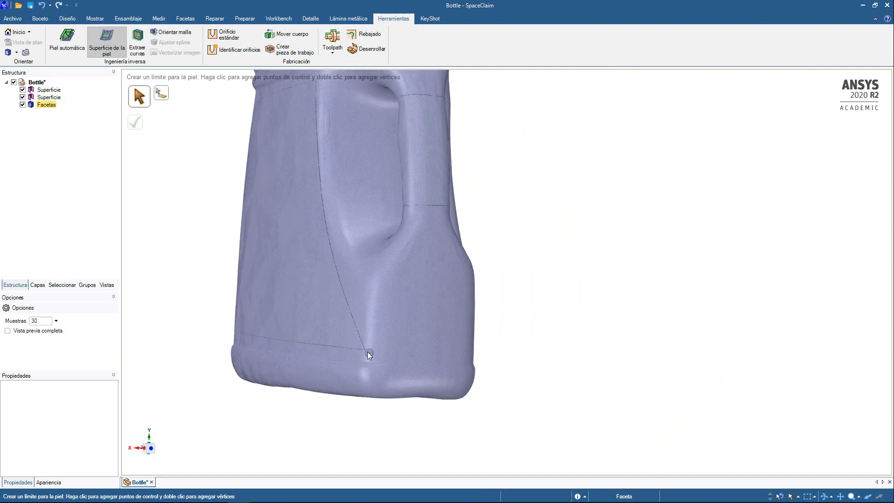
{"action": "left_click", "coordinate": [365, 352]}
{"action": "middle_click_drag", "start_coordinate": [462, 339], "coordinate": [482, 345]}
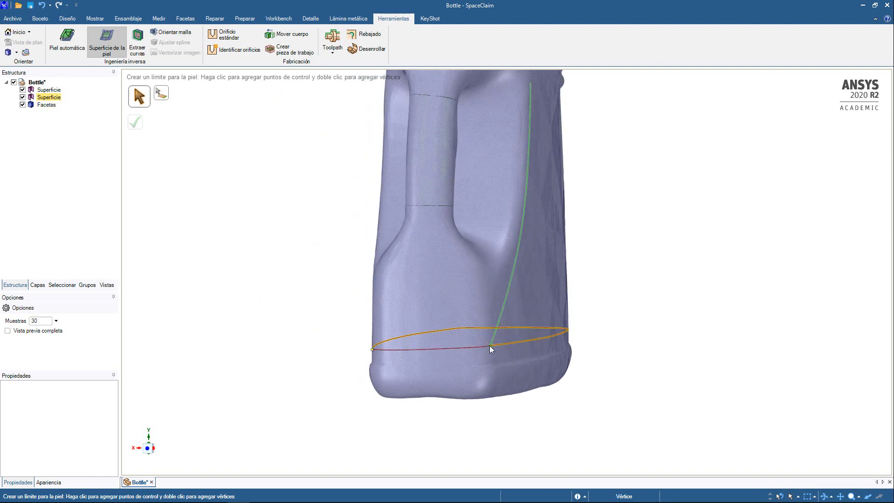
{"action": "left_click", "coordinate": [489, 346]}
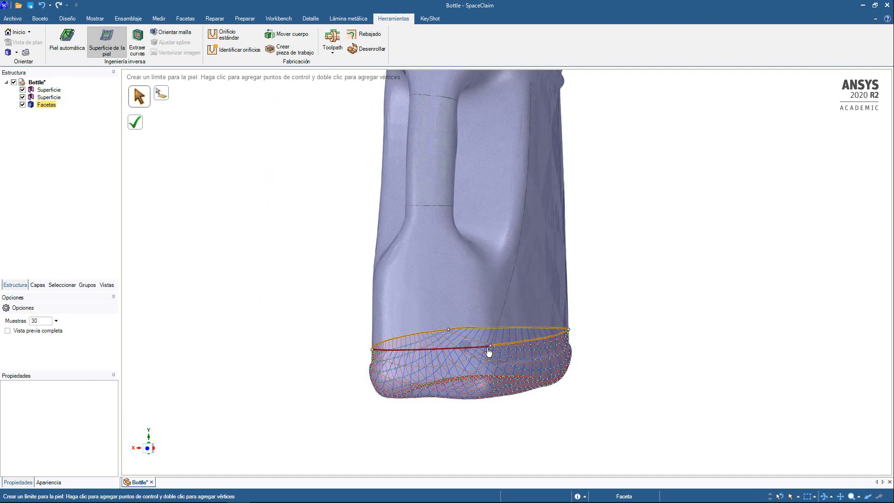
Set the skin samples to 50 and create the skin surface over the bottle's base.
{"action": "middle_click_drag", "start_coordinate": [539, 344], "coordinate": [498, 317]}
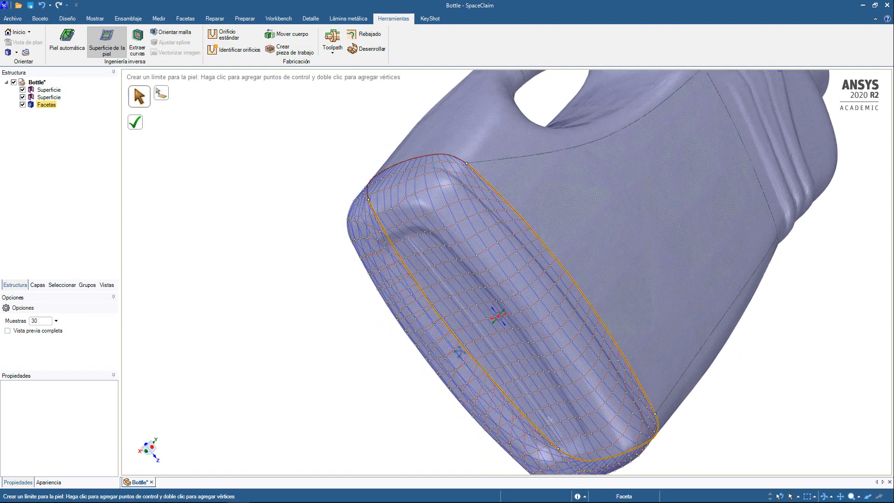
{"action": "mouse_move", "coordinate": [459, 353]}
{"action": "middle_mouse_down"}
{"action": "mouse_move", "coordinate": [512, 391]}
{"action": "mouse_move", "coordinate": [457, 285]}
{"action": "middle_mouse_up"}
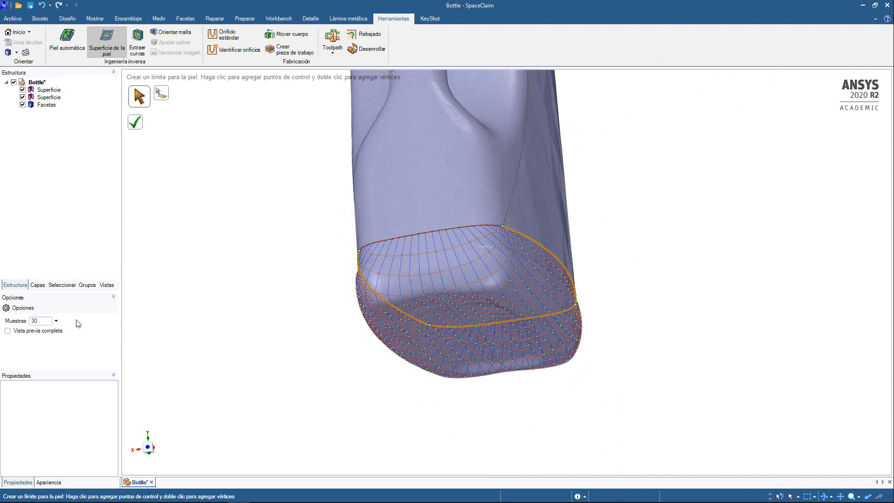
{"action": "left_click", "coordinate": [22, 326]}
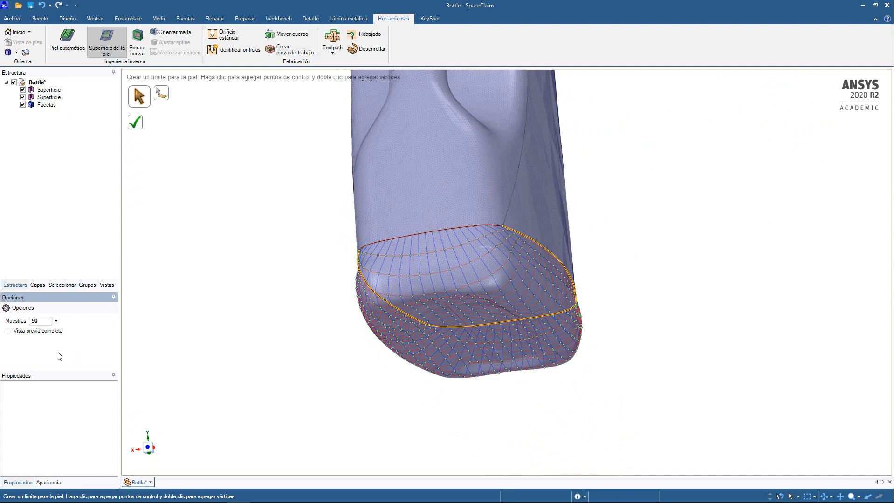
{"action": "scroll", "coordinate": [466, 338], "scroll_direction": "up", "scroll_amount": 5}
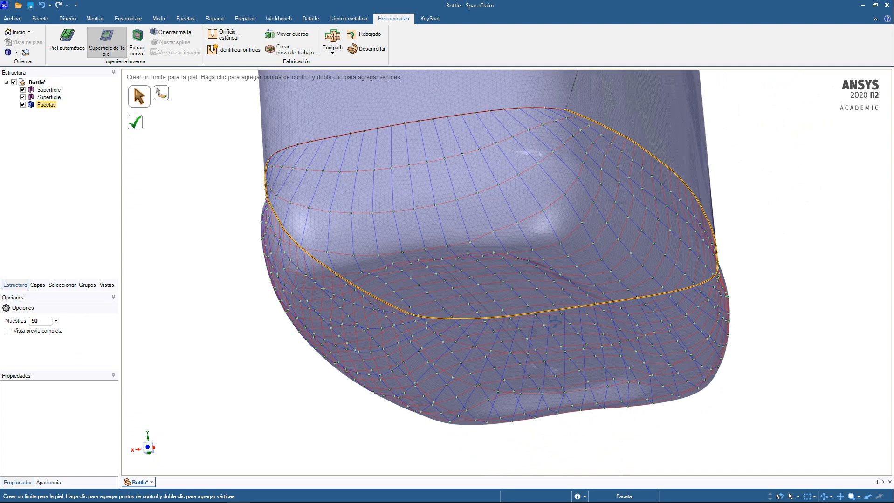
{"action": "middle_click_drag", "start_coordinate": [555, 322], "coordinate": [522, 131]}
{"action": "middle_click_drag", "start_coordinate": [614, 154], "coordinate": [522, 219]}
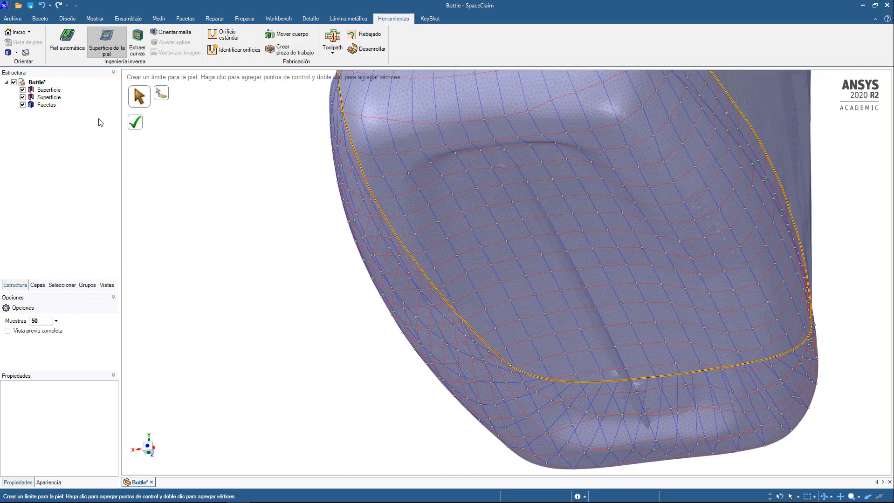
{"action": "left_click", "coordinate": [138, 125]}
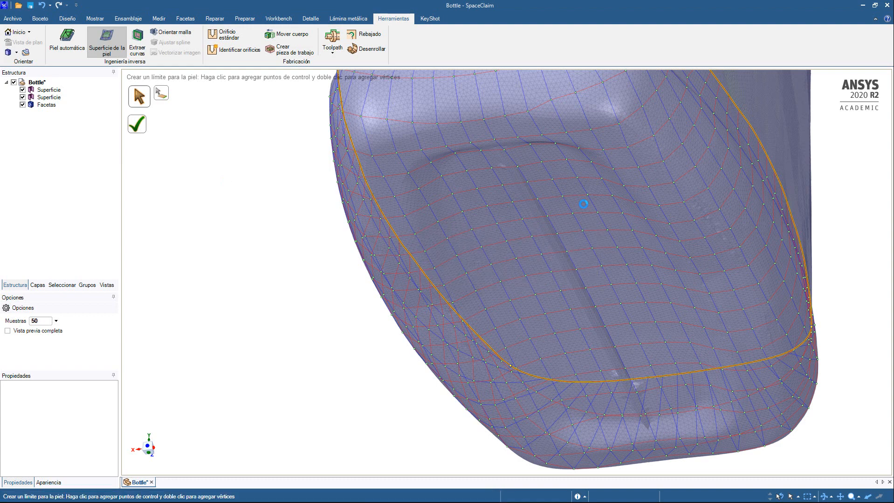
Hide the faceted body to examine the base, side and handle skin surfaces, and show it again.
{"action": "scroll", "coordinate": [290, 286], "scroll_direction": "down", "scroll_amount": 4}
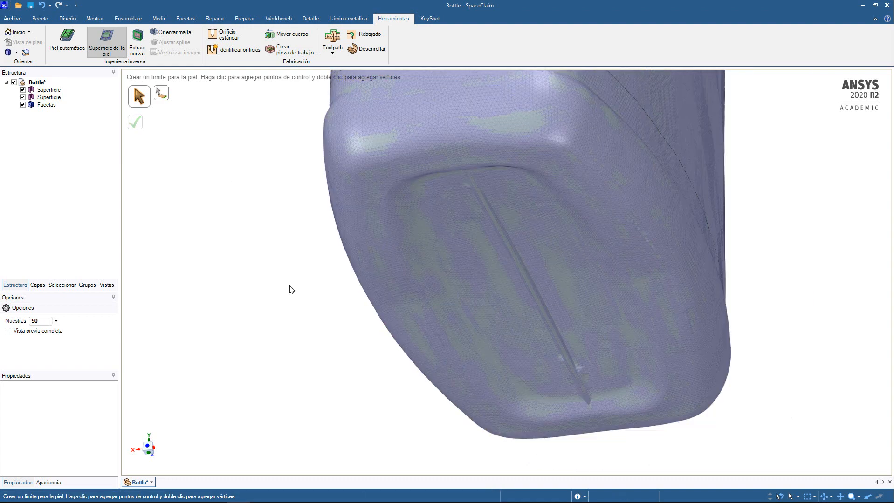
{"action": "middle_click_drag", "start_coordinate": [295, 284], "coordinate": [324, 268]}
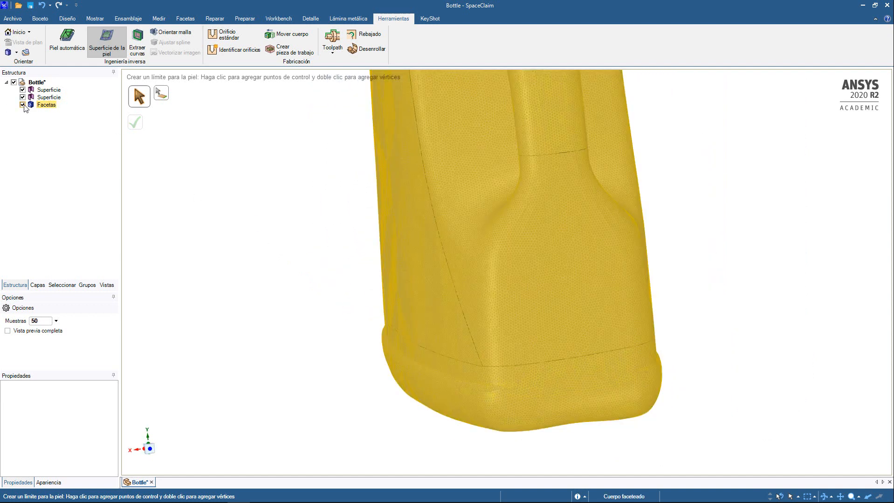
{"action": "left_click", "coordinate": [22, 104]}
{"action": "middle_click_drag", "start_coordinate": [270, 248], "coordinate": [312, 164]}
{"action": "middle_click_drag", "start_coordinate": [735, 391], "coordinate": [464, 283]}
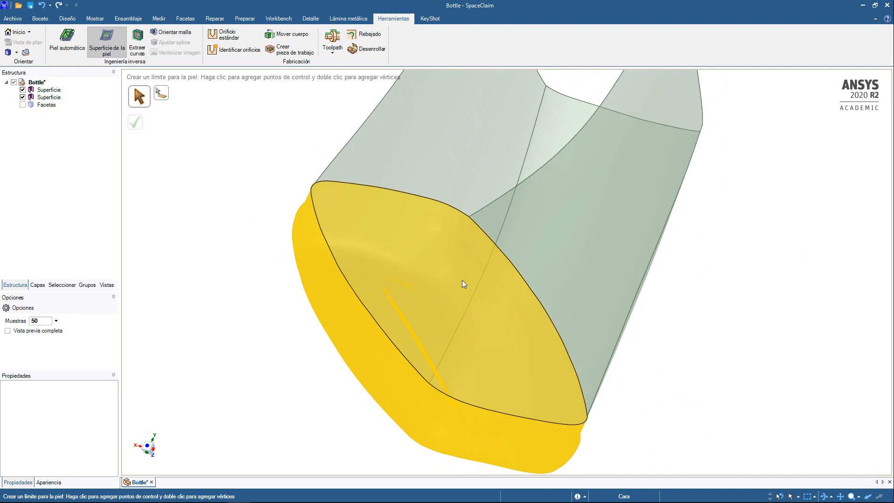
{"action": "mouse_move", "coordinate": [192, 321]}
{"action": "middle_mouse_down"}
{"action": "mouse_move", "coordinate": [435, 335]}
{"action": "mouse_move", "coordinate": [489, 369]}
{"action": "mouse_move", "coordinate": [709, 373]}
{"action": "mouse_move", "coordinate": [689, 344]}
{"action": "mouse_move", "coordinate": [626, 329]}
{"action": "mouse_move", "coordinate": [573, 369]}
{"action": "mouse_move", "coordinate": [744, 172]}
{"action": "mouse_move", "coordinate": [674, 252]}
{"action": "middle_mouse_up"}
{"action": "middle_click_drag", "start_coordinate": [547, 183], "coordinate": [731, 326], "text": "shift"}
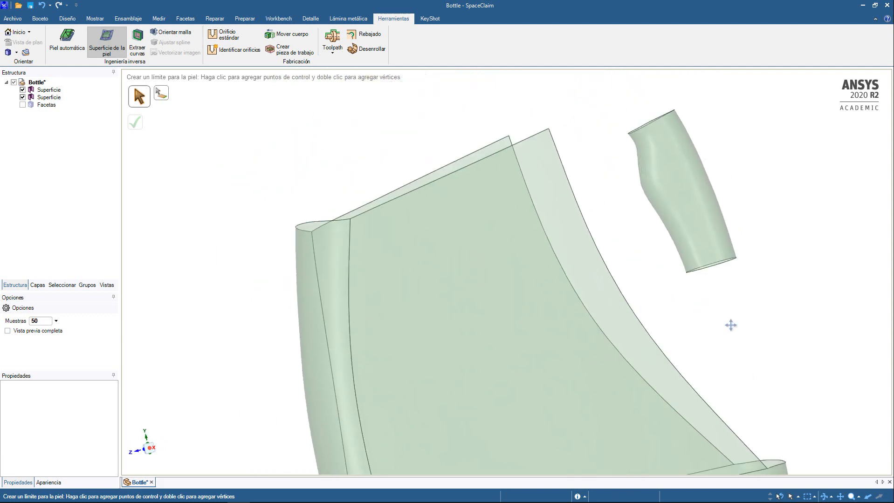
{"action": "left_click", "coordinate": [22, 104]}
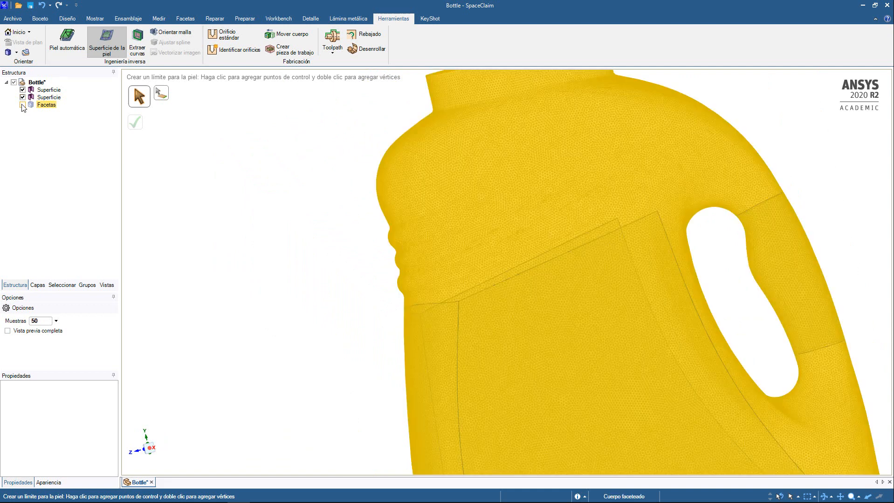
{"action": "left_click", "coordinate": [22, 105]}
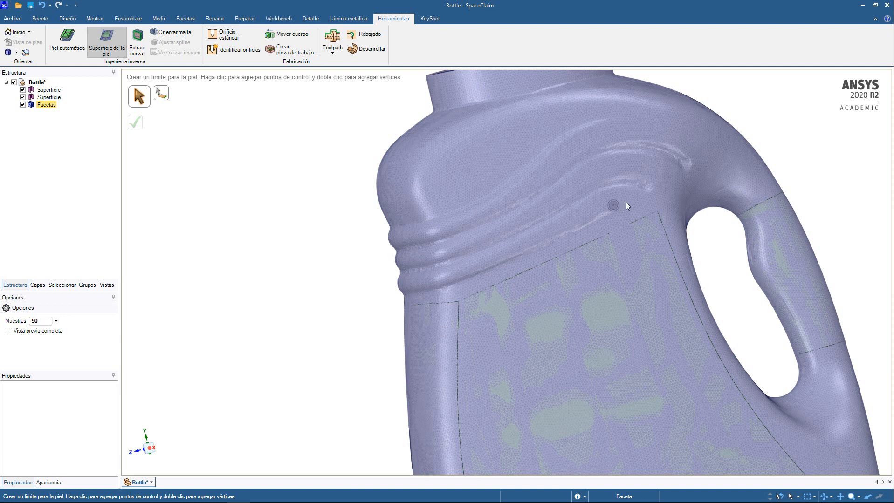
Start a new skin boundary at the side panel's upper front corner and run it up across the ribs to a shoulder vertex.
{"action": "mouse_move", "coordinate": [632, 190]}
{"action": "middle_mouse_down"}
{"action": "mouse_move", "coordinate": [592, 150]}
{"action": "mouse_move", "coordinate": [597, 173]}
{"action": "mouse_move", "coordinate": [627, 179]}
{"action": "middle_mouse_up"}
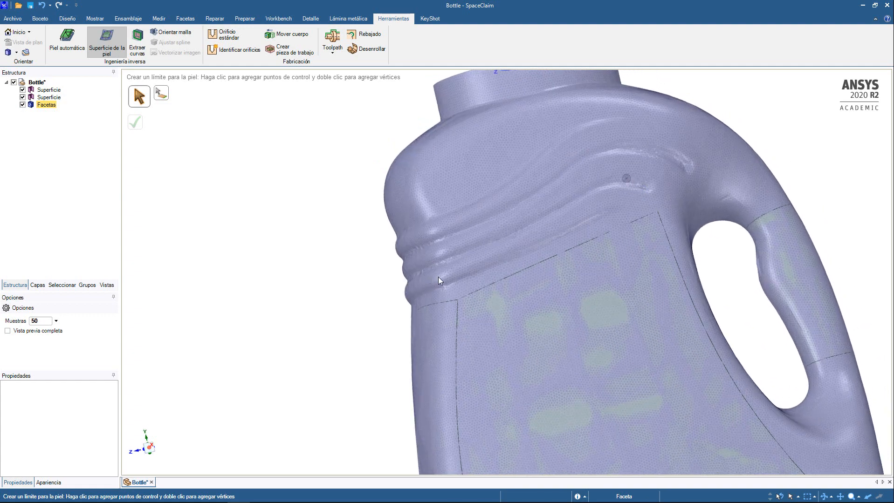
{"action": "left_click", "coordinate": [112, 40]}
{"action": "left_click", "coordinate": [447, 325]}
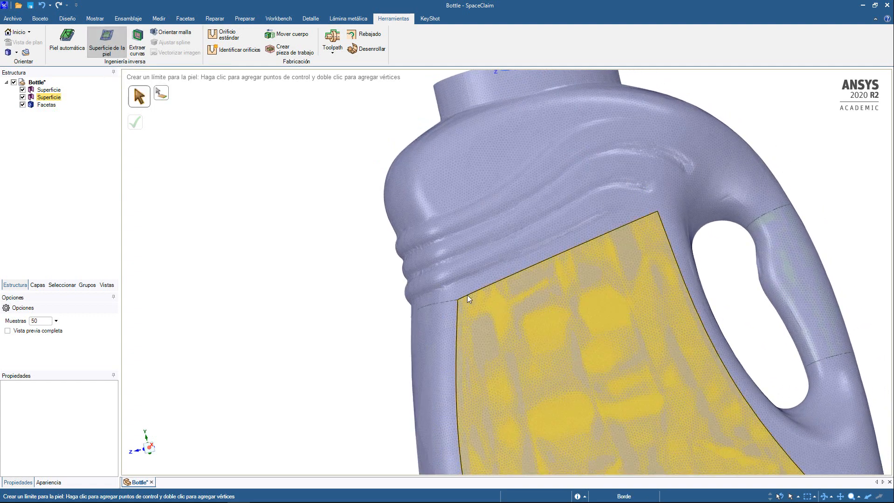
{"action": "scroll", "coordinate": [445, 300], "scroll_direction": "up", "scroll_amount": 3}
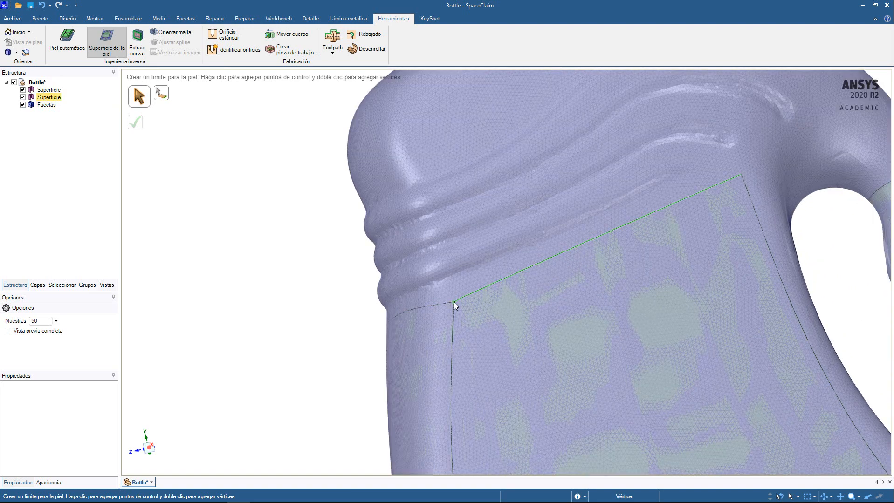
{"action": "left_click", "coordinate": [453, 302]}
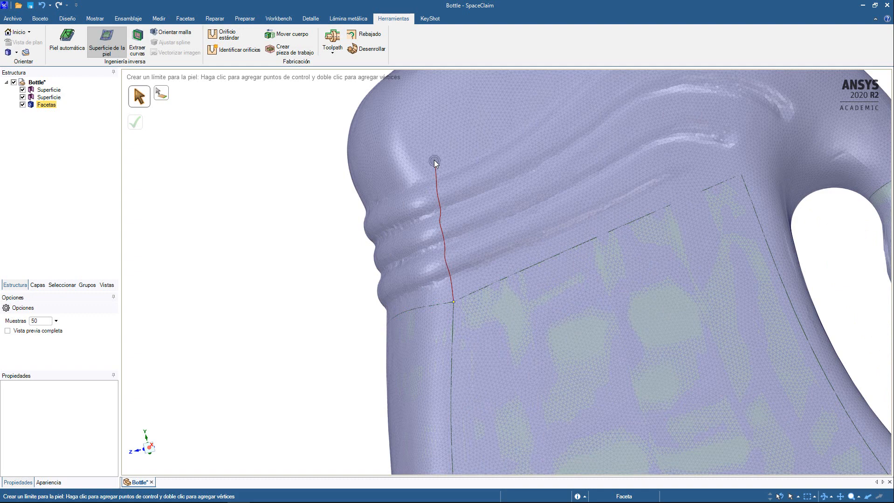
{"action": "middle_click_drag", "start_coordinate": [434, 160], "coordinate": [483, 259]}
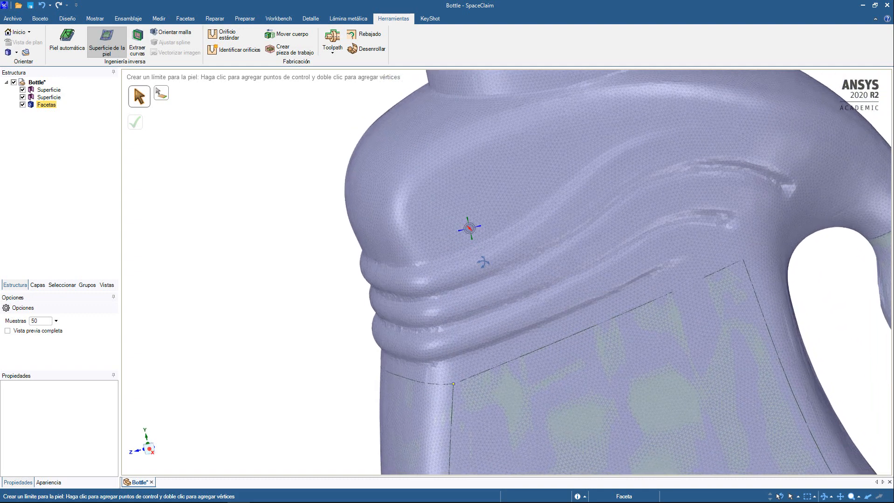
{"action": "left_click", "coordinate": [422, 173]}
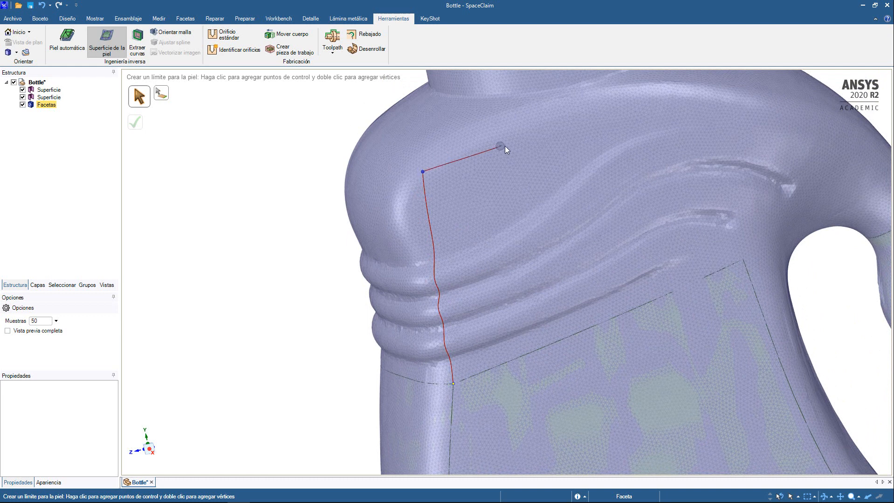
Extend the boundary along the shoulder below the neck through control points, ending with a vertex above the handle opening.
{"action": "middle_click_drag", "start_coordinate": [503, 148], "coordinate": [405, 167]}
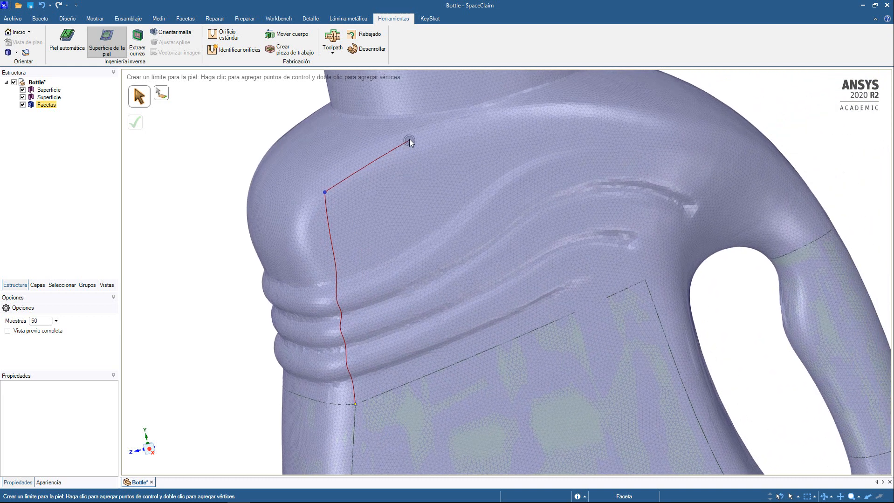
{"action": "left_click", "coordinate": [421, 140]}
{"action": "left_click", "coordinate": [550, 119]}
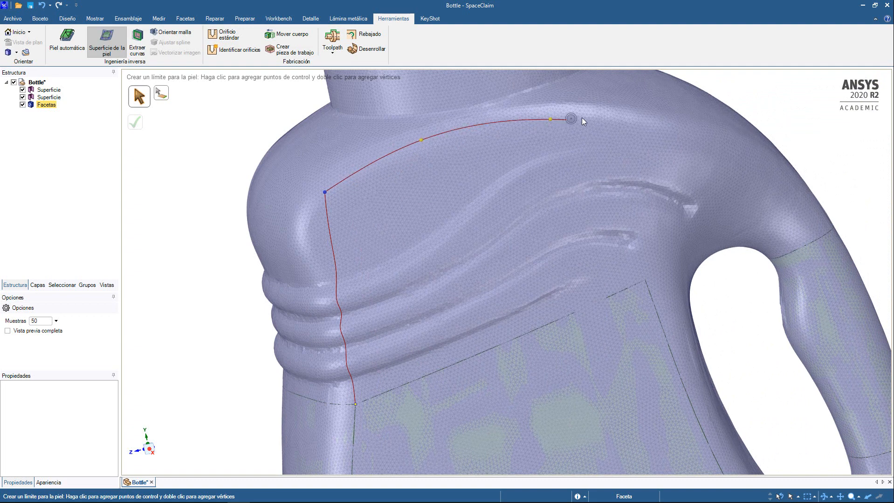
{"action": "left_click", "coordinate": [639, 125]}
{"action": "middle_click_drag", "start_coordinate": [678, 154], "coordinate": [528, 148]}
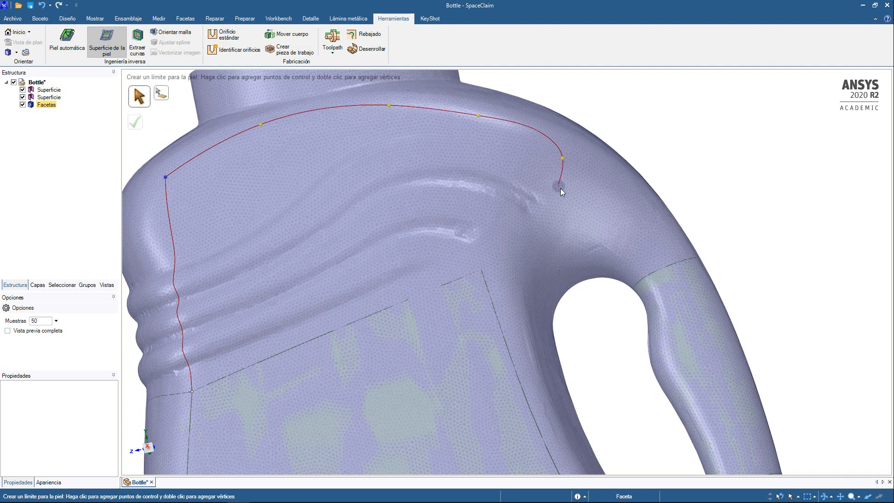
{"action": "left_click", "coordinate": [562, 159]}
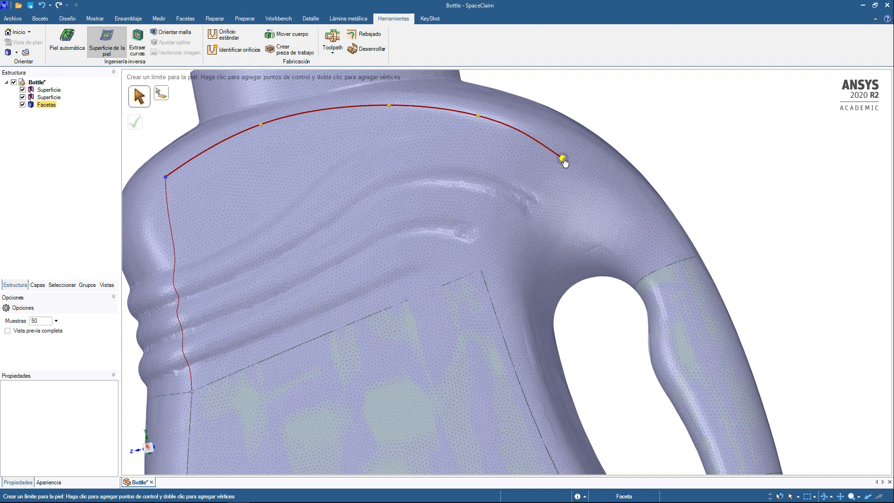
{"action": "left_click", "coordinate": [563, 158]}
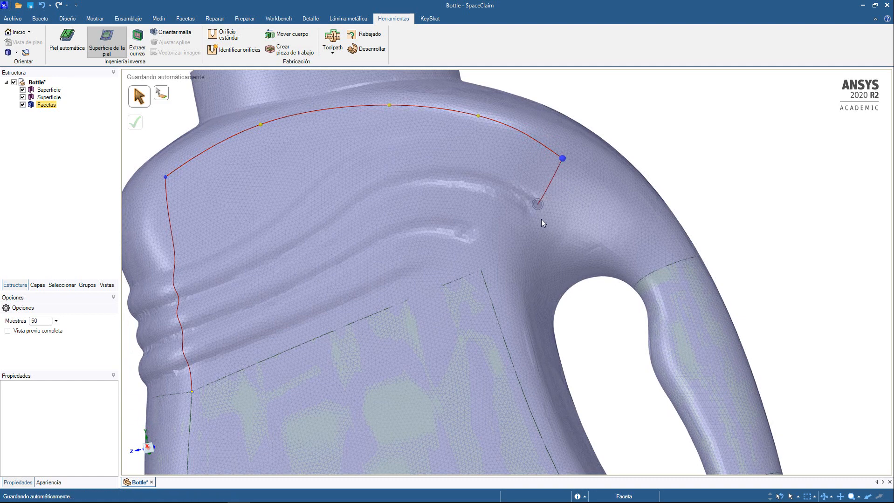
Close the skin boundary on the ribbed shoulder by adding control points down its handle-side edge to the lower side patch's corner.
{"action": "middle_click_drag", "start_coordinate": [515, 232], "coordinate": [546, 230]}
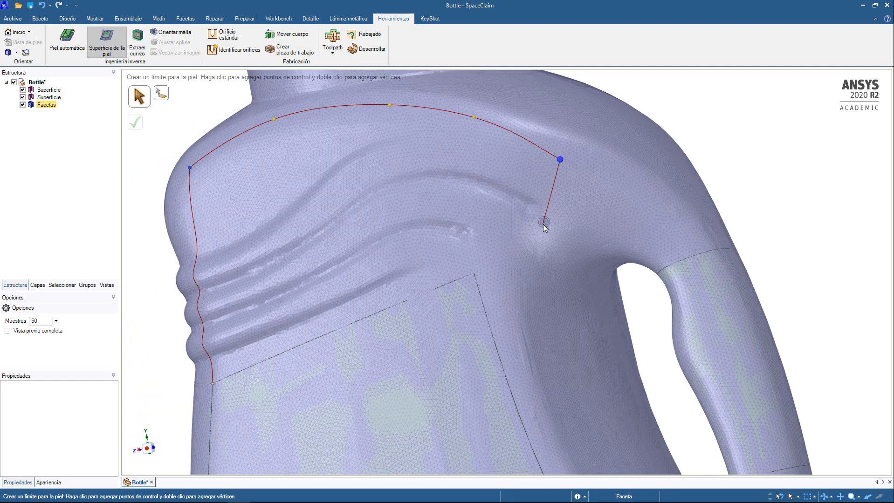
{"action": "left_click", "coordinate": [538, 226]}
{"action": "left_click", "coordinate": [499, 265]}
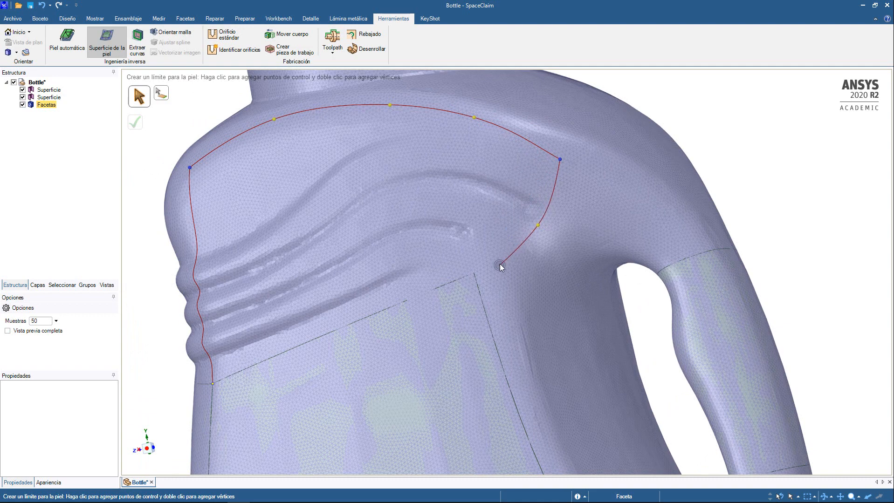
{"action": "left_click", "coordinate": [474, 274]}
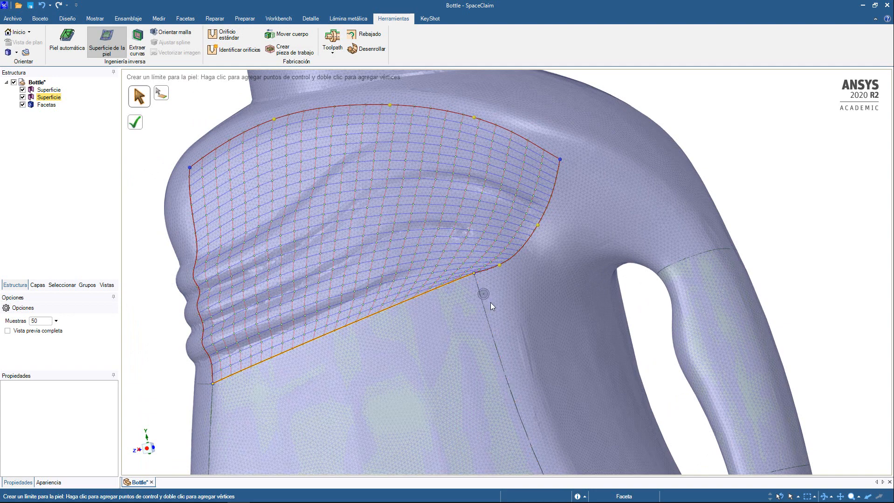
Set the skin surface samples to 100 and create the patch over the ribbed shoulder.
{"action": "middle_click_drag", "start_coordinate": [491, 302], "coordinate": [462, 338]}
{"action": "left_click", "coordinate": [44, 323]}
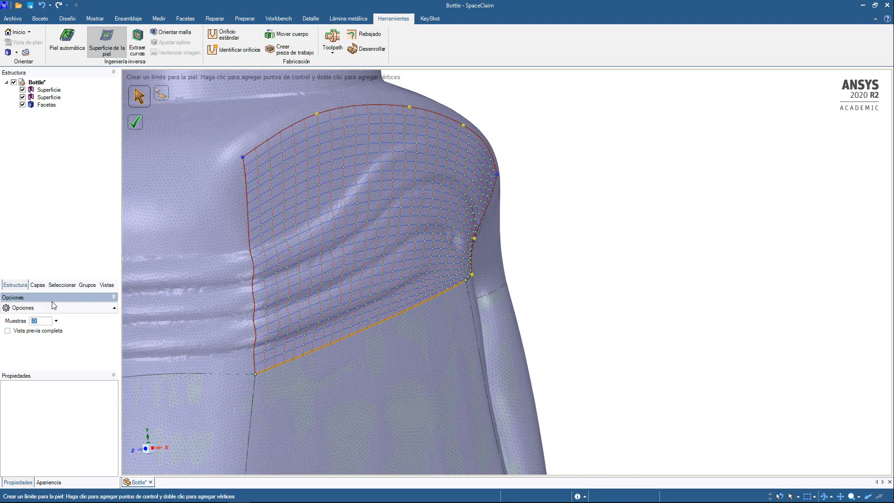
{"action": "type", "text": "100"}
{"action": "key", "text": "Return"}
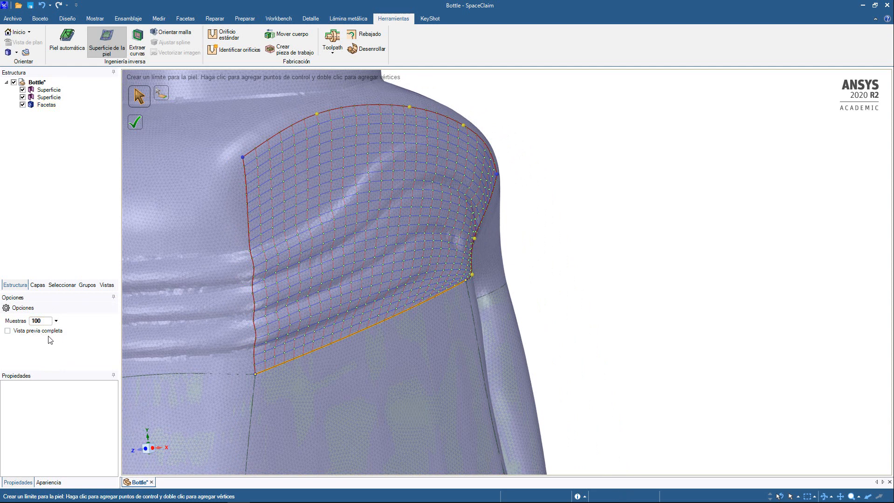
{"action": "left_click", "coordinate": [137, 125]}
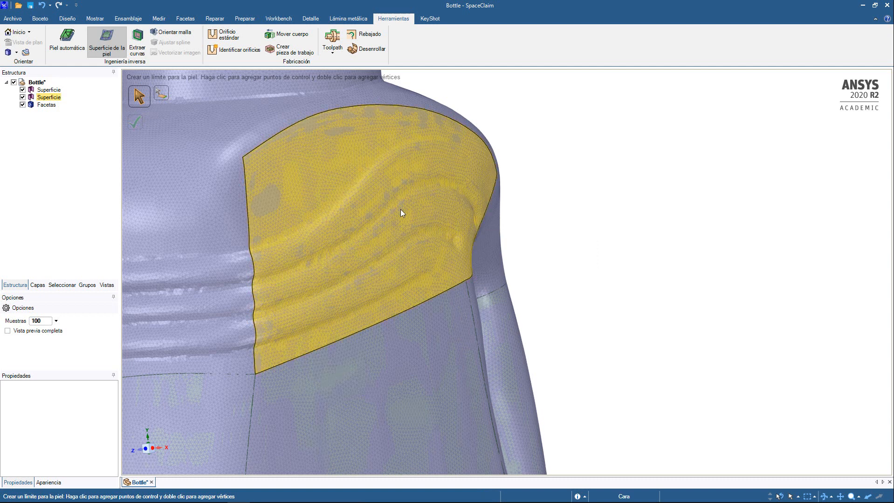
Start a skin boundary on the bottle's opposite side, from the lower patch's front corner up across the ridges to the shoulder.
{"action": "middle_click_drag", "start_coordinate": [414, 214], "coordinate": [433, 227]}
{"action": "middle_click_drag", "start_coordinate": [222, 242], "coordinate": [307, 239]}
{"action": "mouse_move", "coordinate": [163, 263]}
{"action": "middle_mouse_down", "text": "shift"}
{"action": "mouse_move", "coordinate": [475, 242]}
{"action": "mouse_move", "coordinate": [358, 260]}
{"action": "mouse_move", "coordinate": [425, 254]}
{"action": "middle_mouse_up", "text": "shift"}
{"action": "middle_click_drag", "start_coordinate": [271, 285], "coordinate": [367, 299]}
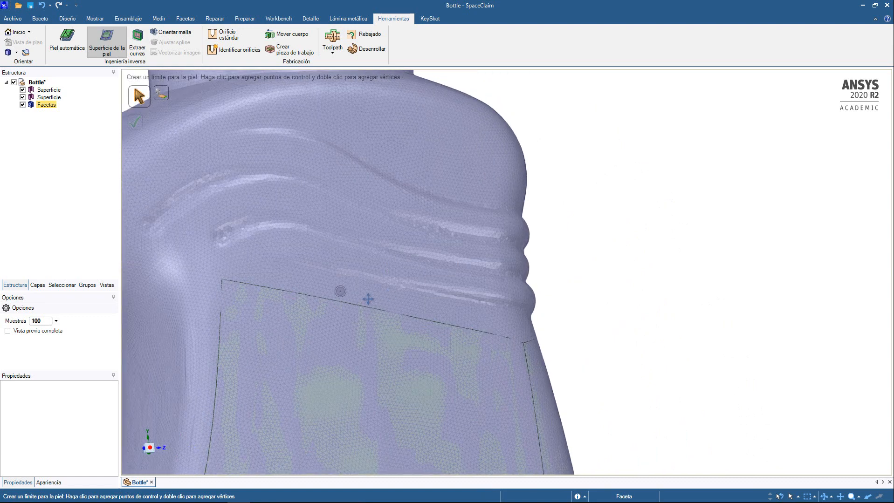
{"action": "middle_click_drag", "start_coordinate": [330, 248], "coordinate": [359, 267], "text": "shift"}
{"action": "middle_click_drag", "start_coordinate": [529, 292], "coordinate": [489, 293]}
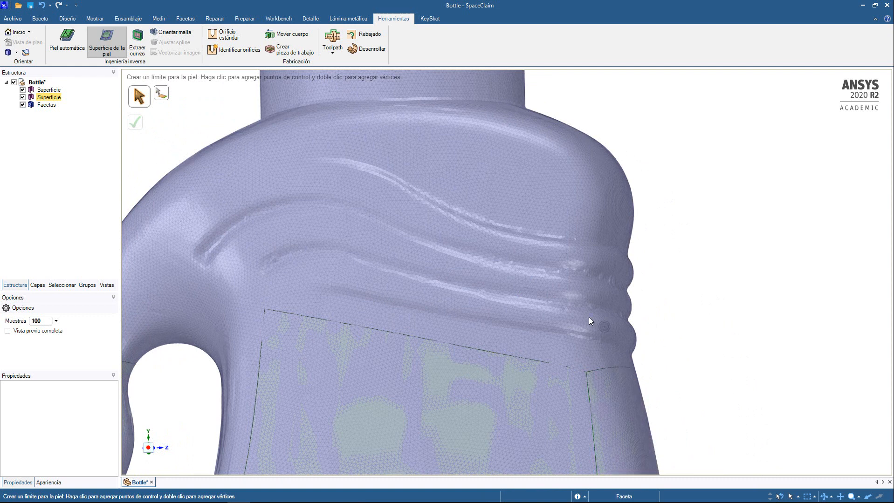
{"action": "middle_click_drag", "start_coordinate": [589, 317], "coordinate": [504, 279], "text": "shift"}
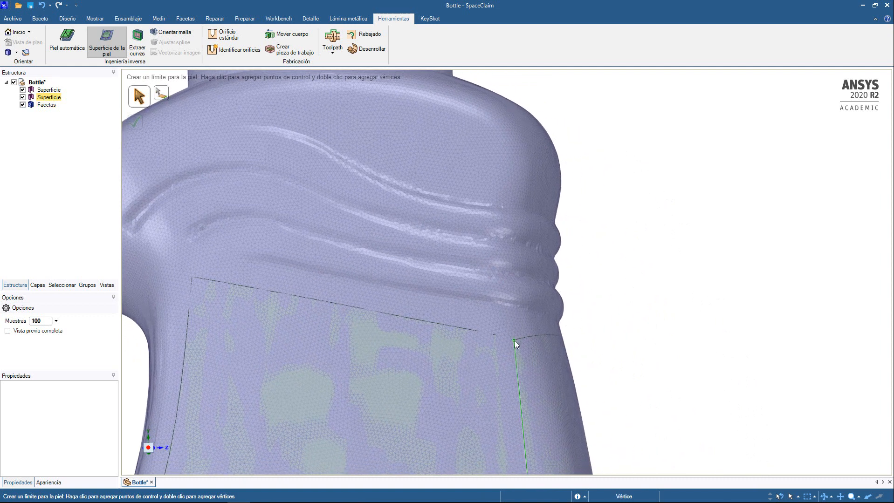
{"action": "left_click", "coordinate": [514, 340]}
{"action": "left_click", "coordinate": [507, 140]}
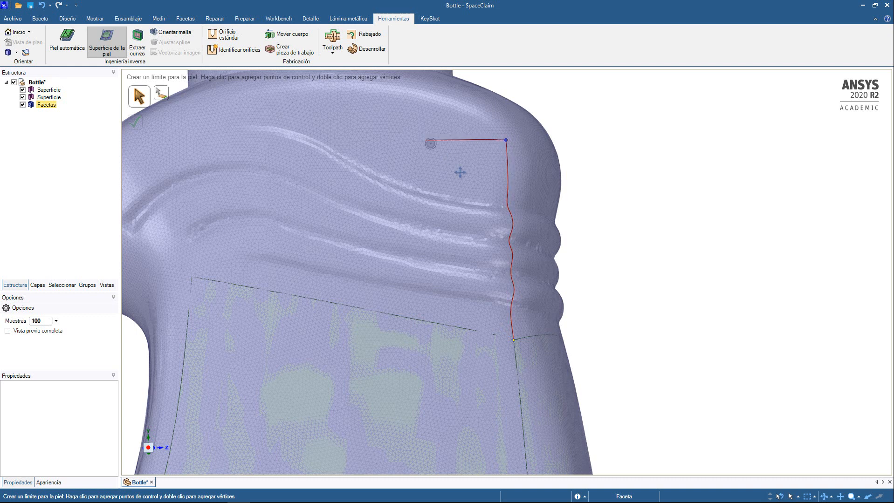
Trace the boundary's upper edge along the shoulder below the neck with control points, ending in a vertex above the handle opening.
{"action": "middle_click_drag", "start_coordinate": [459, 172], "coordinate": [565, 265], "text": "shift"}
{"action": "mouse_move", "coordinate": [565, 265]}
{"action": "middle_mouse_down"}
{"action": "mouse_move", "coordinate": [595, 285]}
{"action": "mouse_move", "coordinate": [571, 252]}
{"action": "middle_mouse_up"}
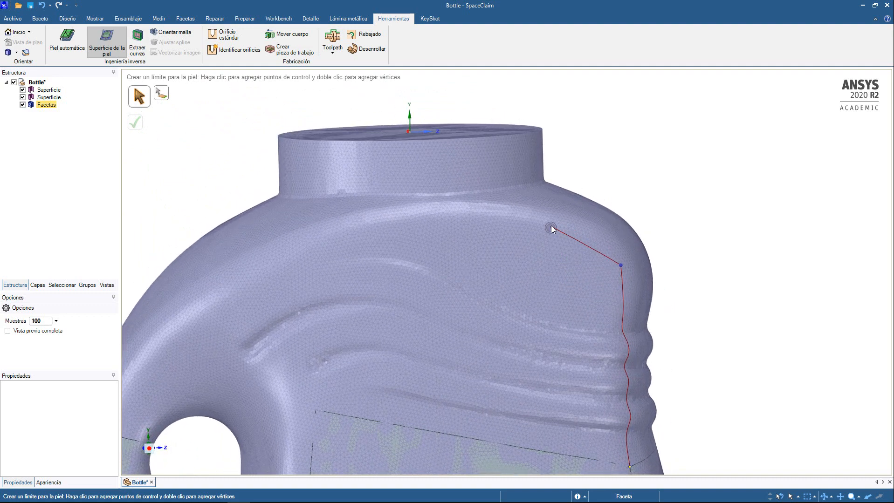
{"action": "left_click", "coordinate": [551, 228]}
{"action": "double_click", "coordinate": [442, 218]}
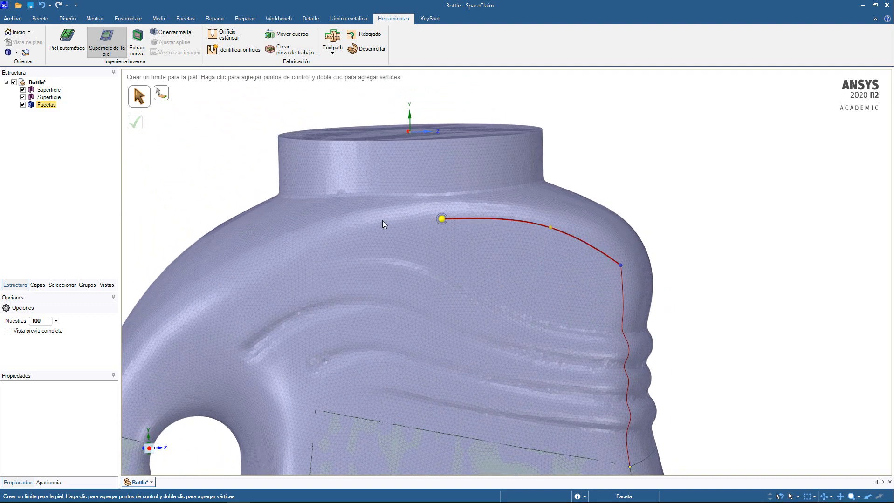
{"action": "left_click", "coordinate": [371, 229]}
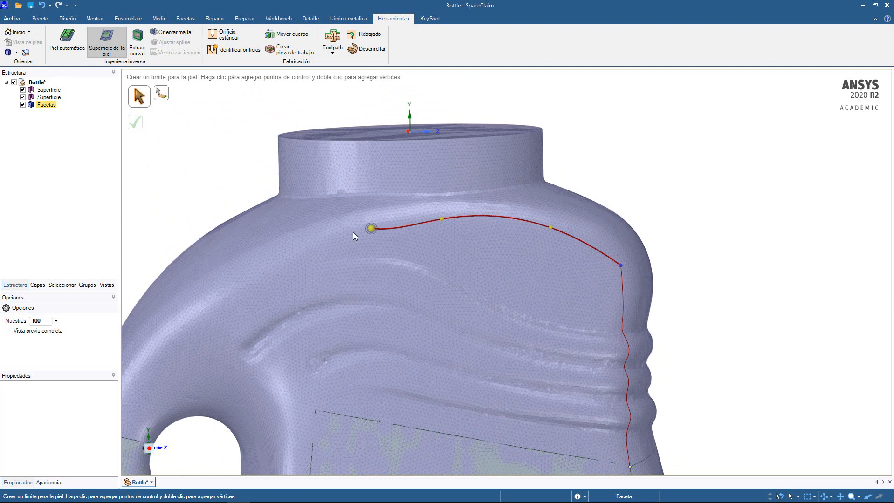
{"action": "left_click", "coordinate": [263, 274]}
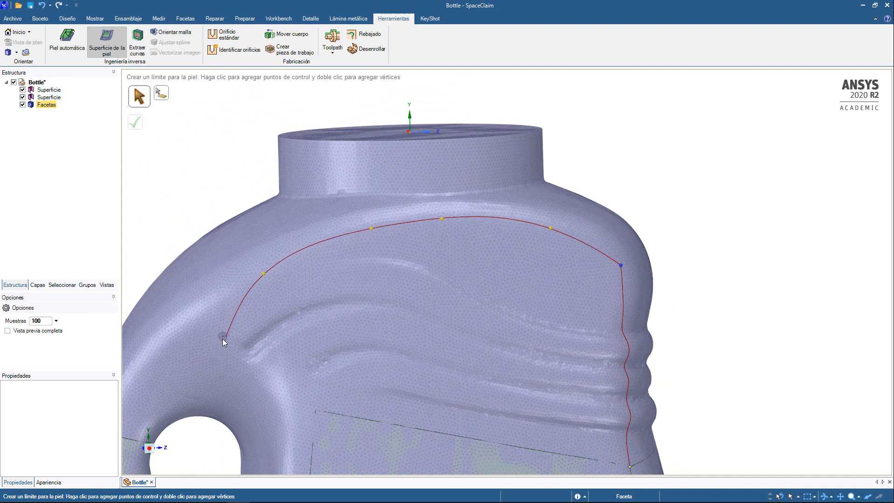
{"action": "double_click", "coordinate": [228, 299]}
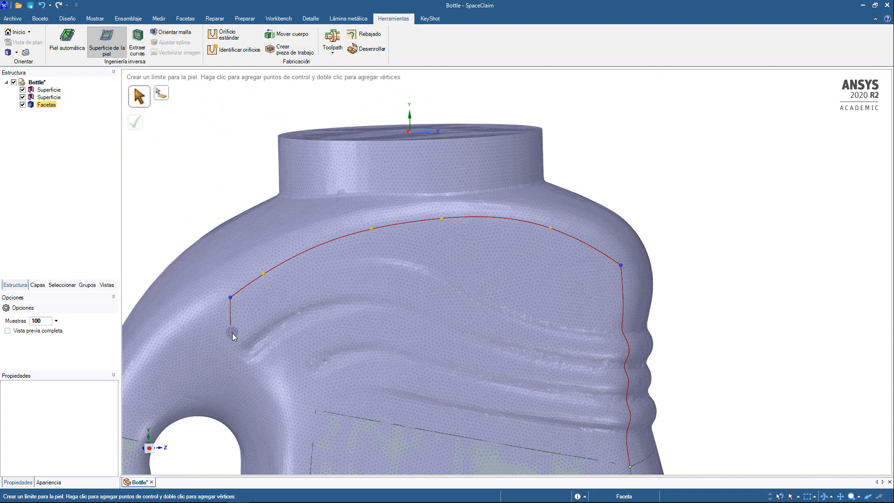
Curve the boundary around the ridge ends to the lower patch's handle-side corner and create the skin surface.
{"action": "middle_click_drag", "start_coordinate": [230, 343], "coordinate": [241, 327]}
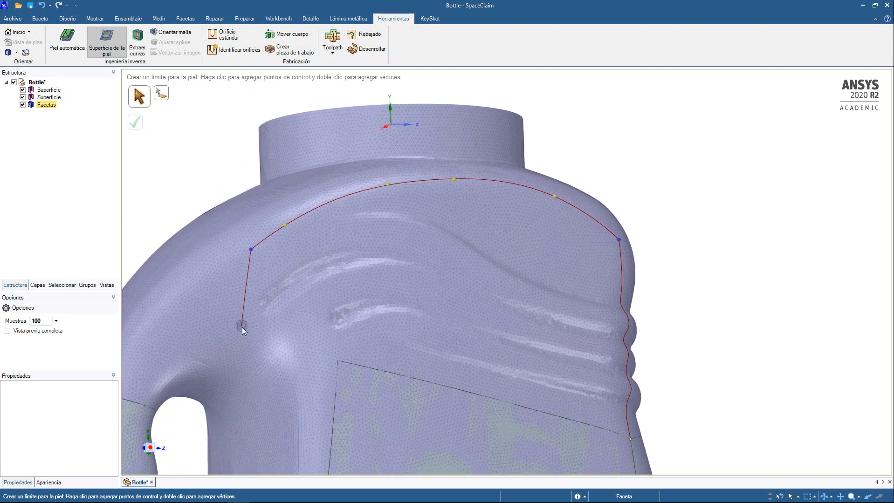
{"action": "left_click", "coordinate": [244, 300]}
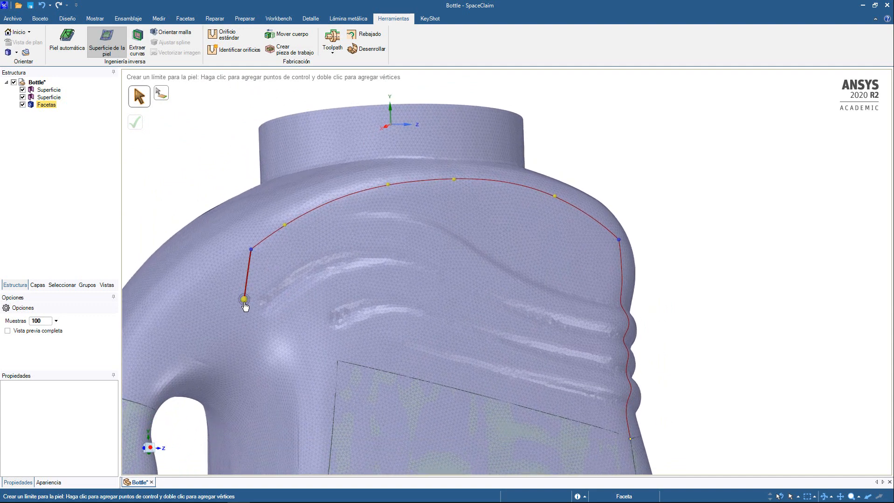
{"action": "left_click", "coordinate": [280, 341]}
{"action": "left_click", "coordinate": [315, 359]}
{"action": "left_click", "coordinate": [339, 364]}
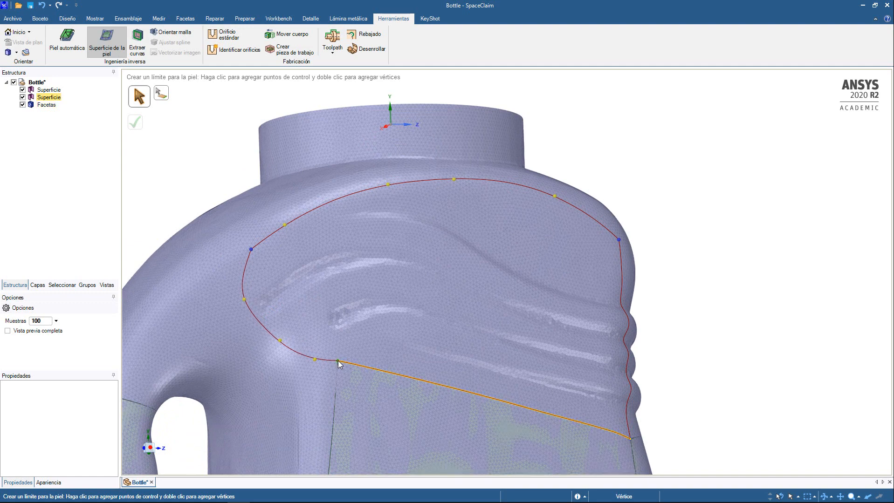
{"action": "middle_click_drag", "start_coordinate": [507, 312], "coordinate": [449, 338]}
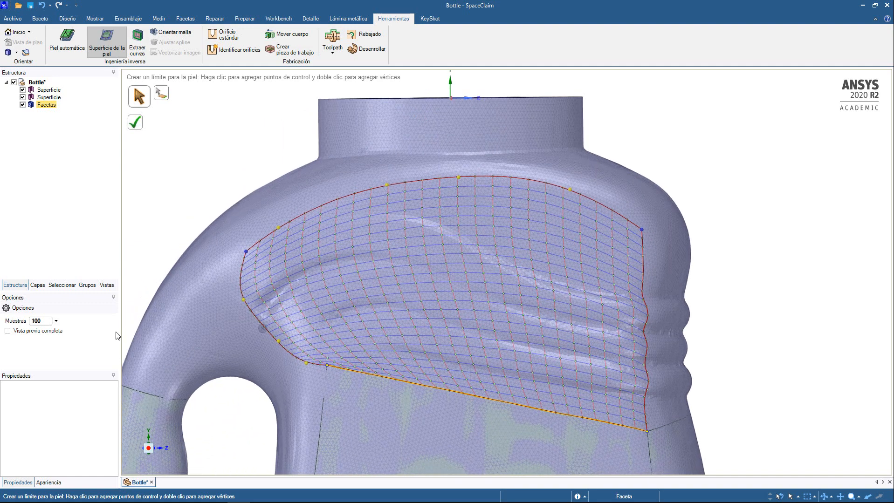
{"action": "left_click", "coordinate": [138, 127]}
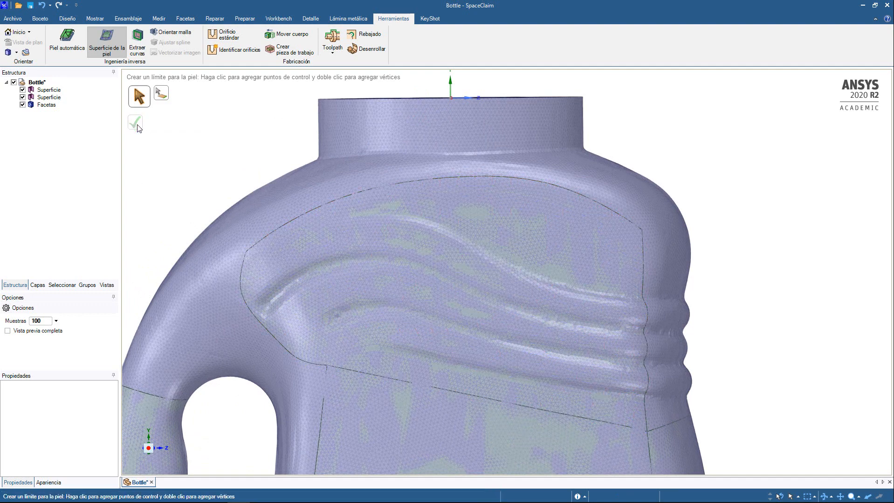
Create a skin surface over the front ridges, closing its top with a line between the upper front corners of both side patches.
{"action": "scroll", "coordinate": [634, 240], "scroll_direction": "down", "scroll_amount": 1}
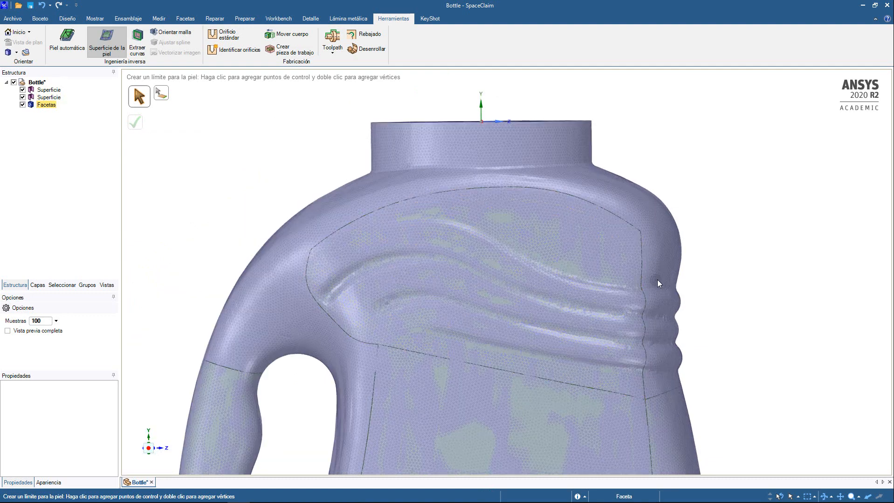
{"action": "middle_click_drag", "start_coordinate": [655, 277], "coordinate": [550, 263]}
{"action": "mouse_move", "coordinate": [680, 269]}
{"action": "middle_mouse_down", "text": "ctrl"}
{"action": "mouse_move", "coordinate": [445, 260]}
{"action": "mouse_move", "coordinate": [540, 278]}
{"action": "mouse_move", "coordinate": [412, 285]}
{"action": "middle_mouse_up", "text": "ctrl"}
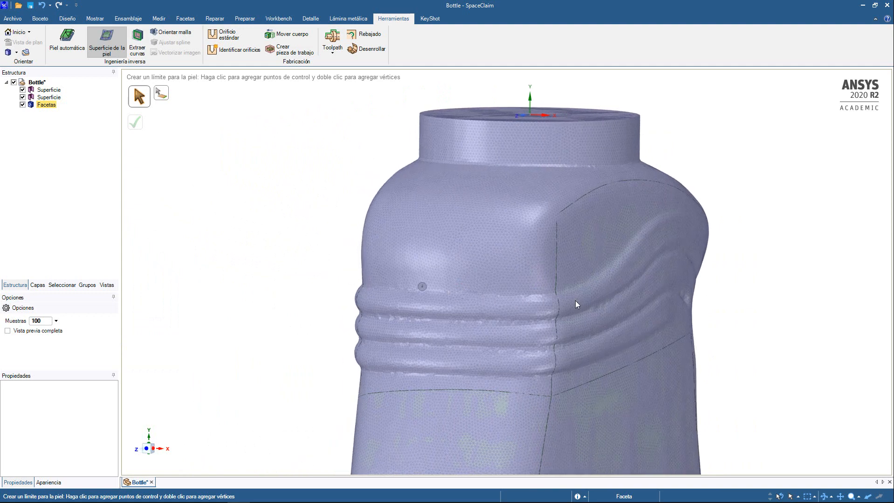
{"action": "middle_click_drag", "start_coordinate": [490, 270], "coordinate": [530, 267]}
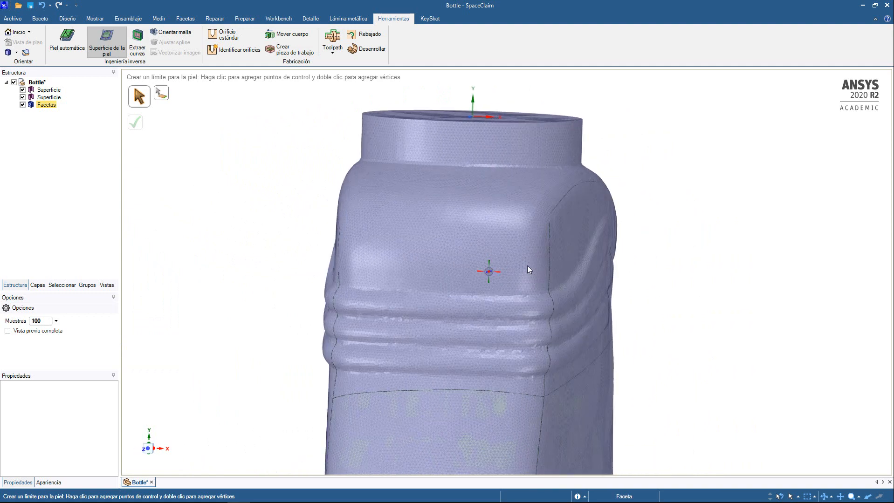
{"action": "left_click", "coordinate": [545, 217]}
{"action": "middle_click_drag", "start_coordinate": [439, 220], "coordinate": [494, 220]}
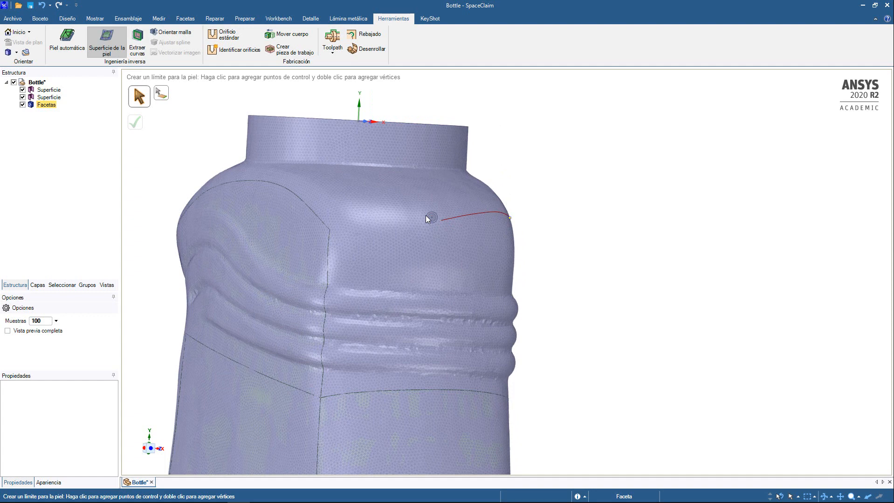
{"action": "left_click", "coordinate": [330, 231]}
{"action": "mouse_move", "coordinate": [519, 319]}
{"action": "middle_mouse_down"}
{"action": "mouse_move", "coordinate": [490, 317]}
{"action": "mouse_move", "coordinate": [523, 324]}
{"action": "middle_mouse_up"}
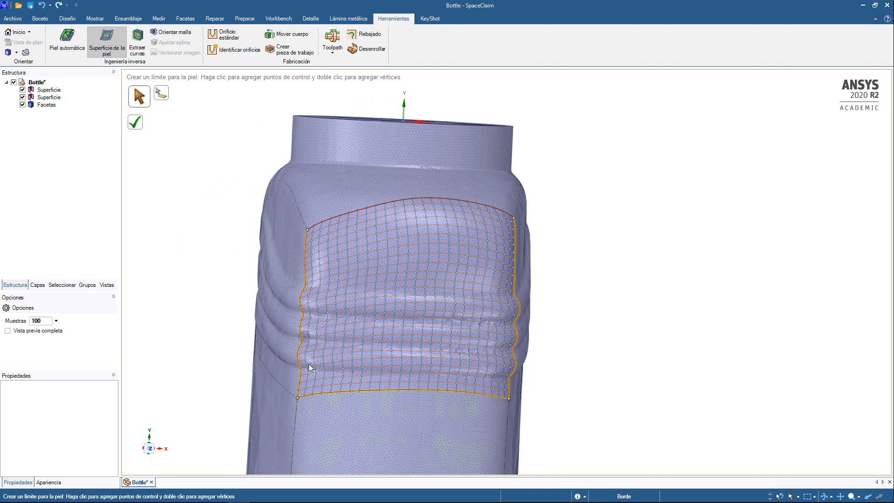
{"action": "left_click", "coordinate": [140, 125]}
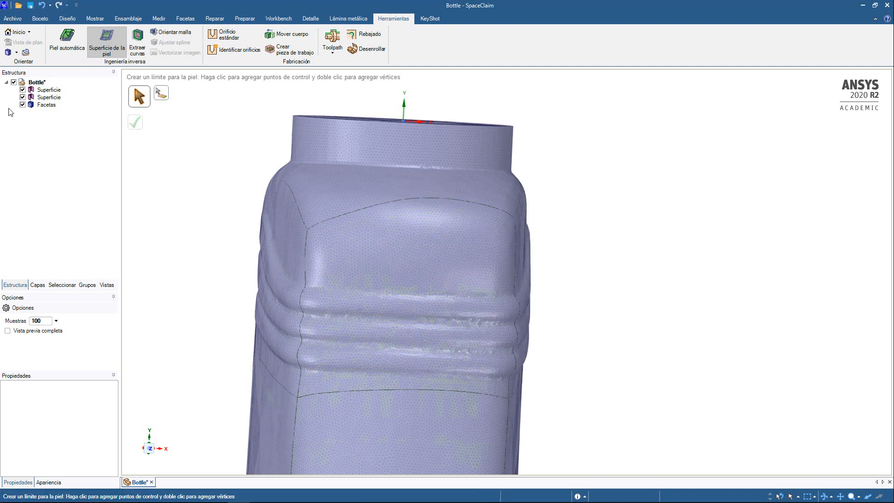
Examine the skin surfaces and their shared edges from several sides with the Facetas body temporarily hidden.
{"action": "left_click", "coordinate": [23, 108]}
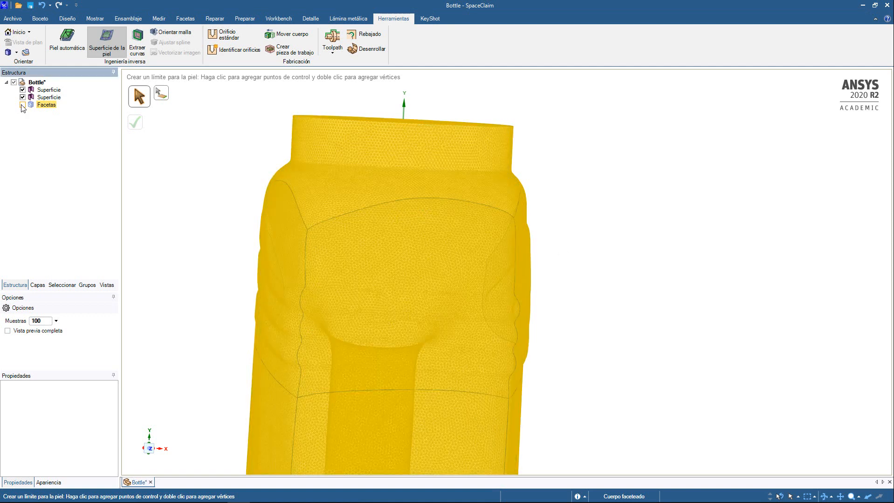
{"action": "left_click", "coordinate": [22, 105]}
{"action": "middle_click_drag", "start_coordinate": [637, 236], "coordinate": [761, 151]}
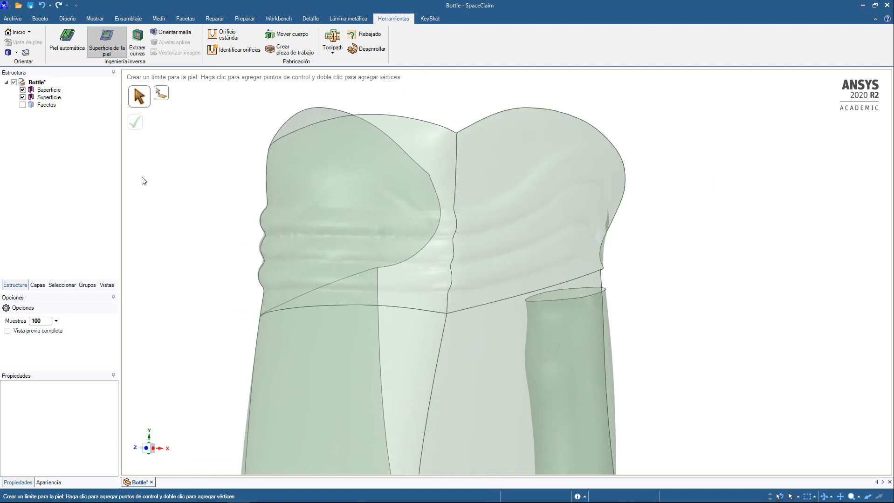
{"action": "left_click", "coordinate": [49, 97]}
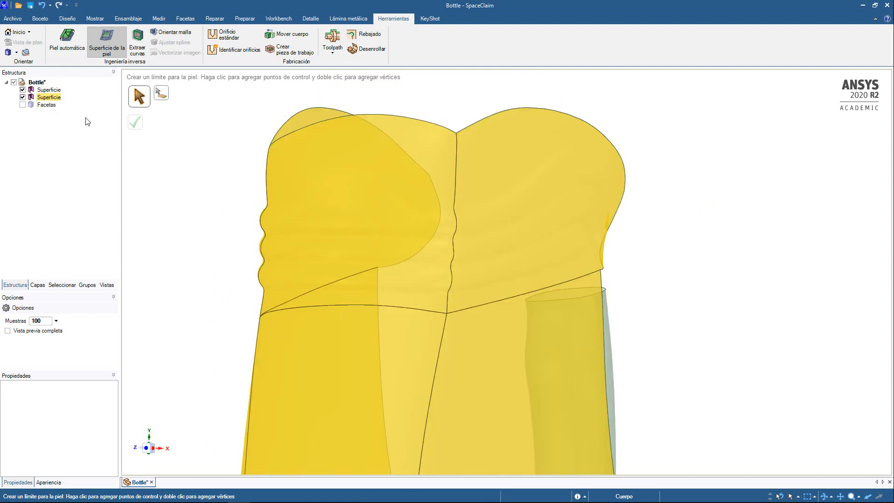
{"action": "scroll", "coordinate": [614, 303], "scroll_direction": "up", "scroll_amount": 3}
{"action": "middle_click_drag", "start_coordinate": [655, 282], "coordinate": [727, 363], "text": "shift"}
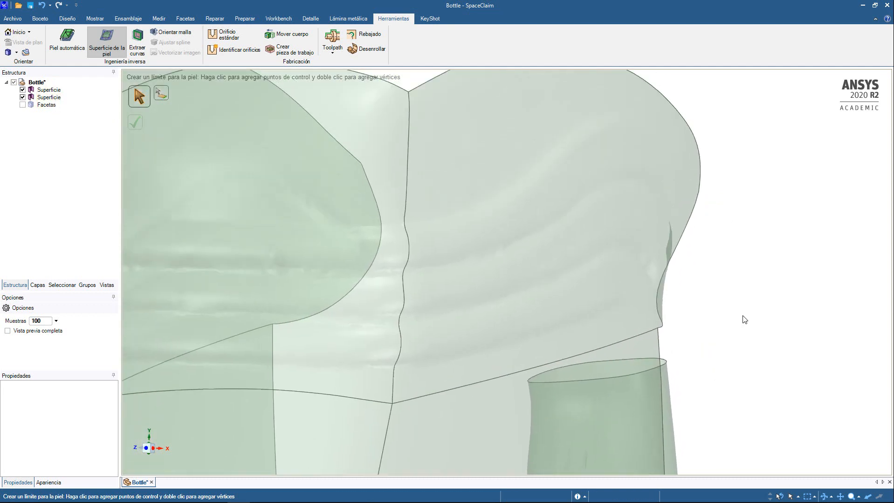
{"action": "middle_click_drag", "start_coordinate": [744, 319], "coordinate": [575, 300]}
{"action": "middle_click_drag", "start_coordinate": [574, 300], "coordinate": [611, 295]}
{"action": "middle_click_drag", "start_coordinate": [691, 330], "coordinate": [604, 446], "text": "ctrl"}
{"action": "scroll", "coordinate": [645, 259], "scroll_direction": "down", "scroll_amount": 3}
{"action": "middle_click_drag", "start_coordinate": [740, 230], "coordinate": [625, 217]}
{"action": "middle_click_drag", "start_coordinate": [731, 213], "coordinate": [604, 286], "text": "ctrl"}
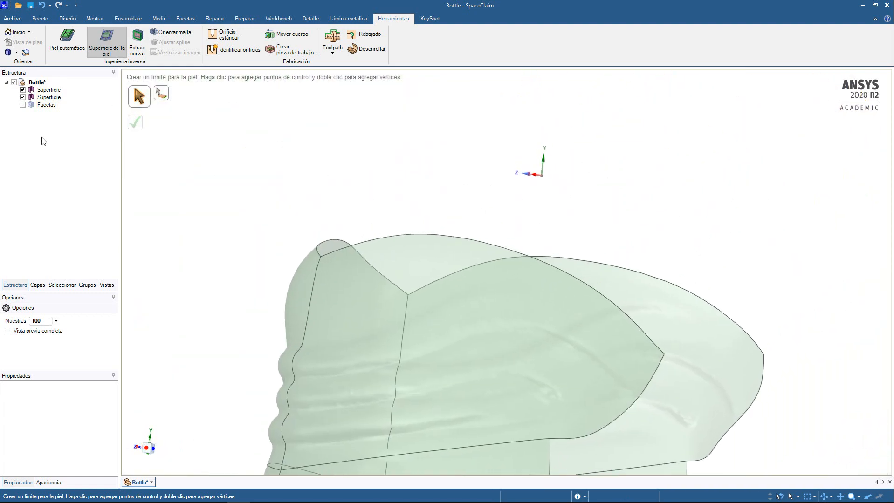
{"action": "left_click", "coordinate": [22, 105]}
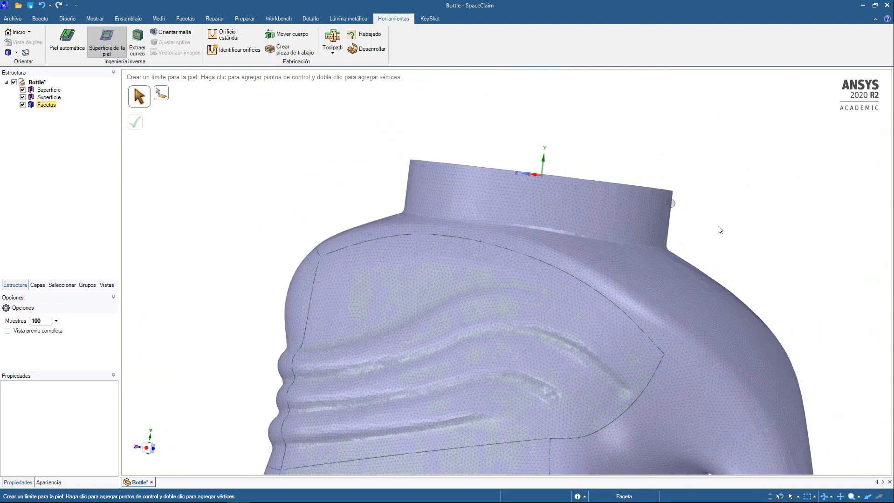
Close the neck and shoulder boundary across the back above the handle, with a control point near the opposite side patch's corner vertex.
{"action": "middle_click_drag", "start_coordinate": [626, 160], "coordinate": [541, 102], "text": "ctrl"}
{"action": "scroll", "coordinate": [541, 102], "scroll_direction": "down", "scroll_amount": 1}
{"action": "mouse_move", "coordinate": [703, 248]}
{"action": "middle_mouse_down"}
{"action": "mouse_move", "coordinate": [683, 201]}
{"action": "mouse_move", "coordinate": [694, 207]}
{"action": "mouse_move", "coordinate": [602, 218]}
{"action": "middle_mouse_up"}
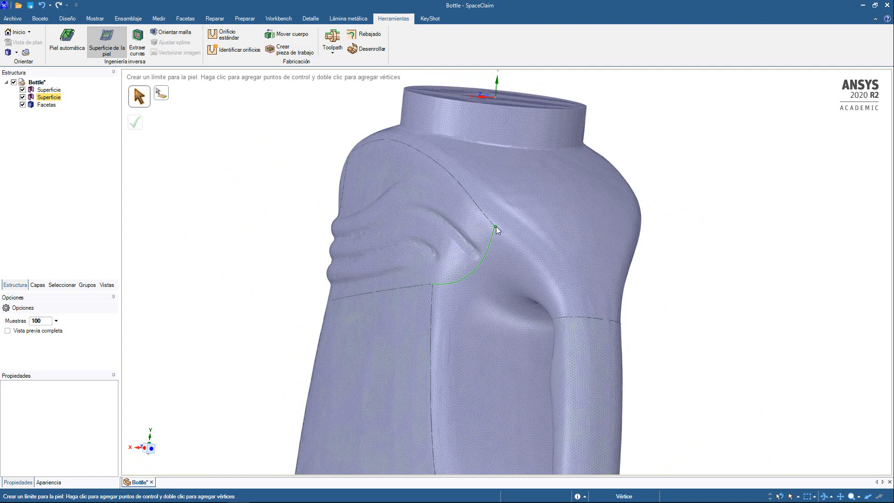
{"action": "left_click", "coordinate": [496, 227]}
{"action": "middle_click_drag", "start_coordinate": [567, 190], "coordinate": [544, 214]}
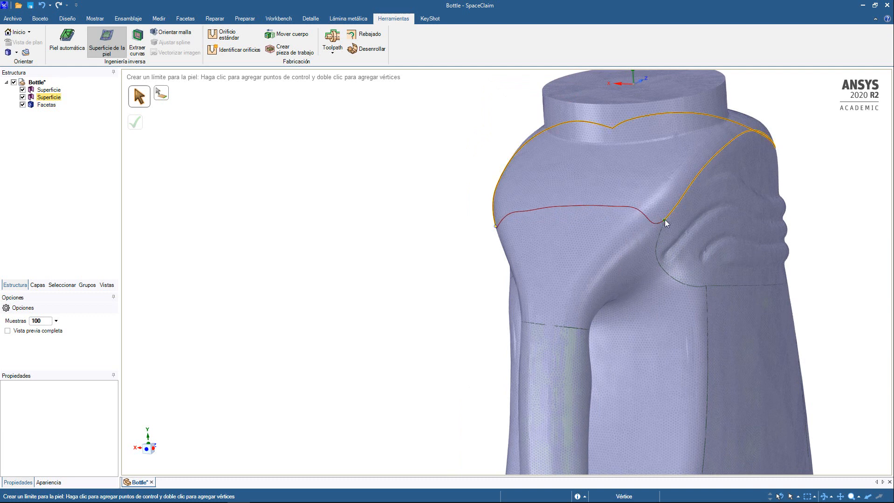
{"action": "left_click", "coordinate": [652, 213]}
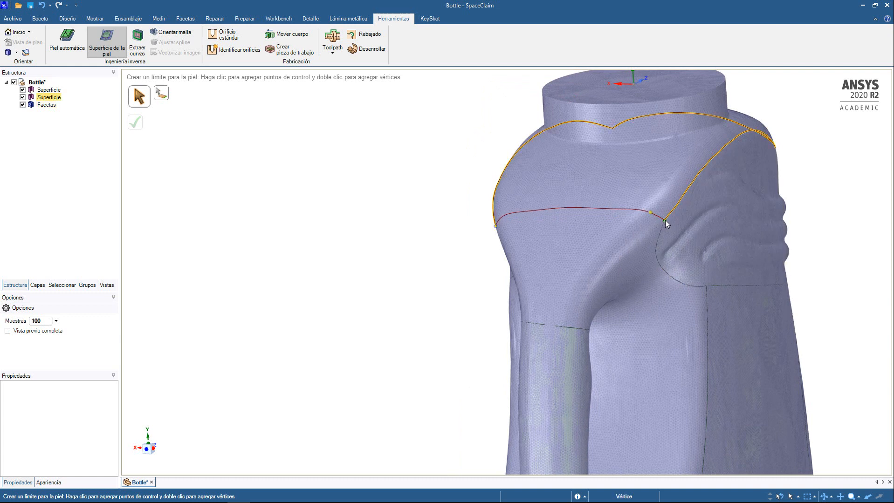
{"action": "left_click", "coordinate": [665, 220]}
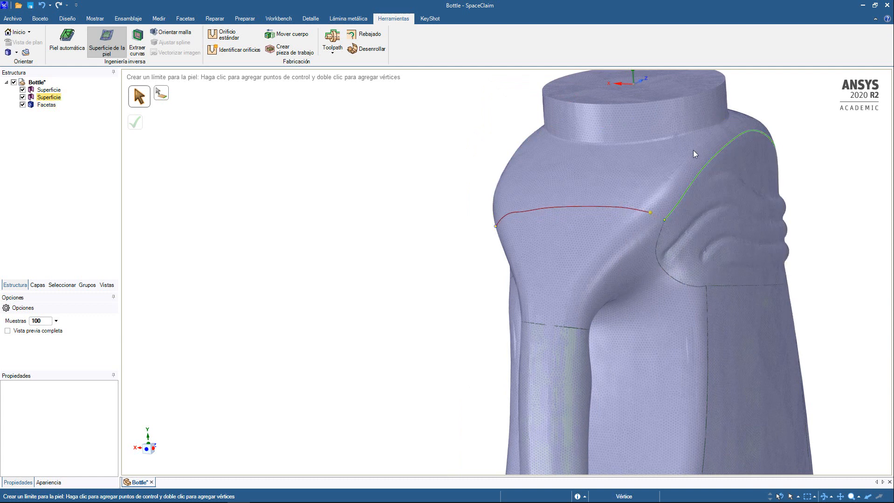
{"action": "left_click", "coordinate": [679, 139]}
{"action": "mouse_move", "coordinate": [657, 177]}
{"action": "middle_mouse_down", "text": "shift"}
{"action": "mouse_move", "coordinate": [526, 231]}
{"action": "mouse_move", "coordinate": [448, 229]}
{"action": "mouse_move", "coordinate": [479, 241]}
{"action": "middle_mouse_up", "text": "shift"}
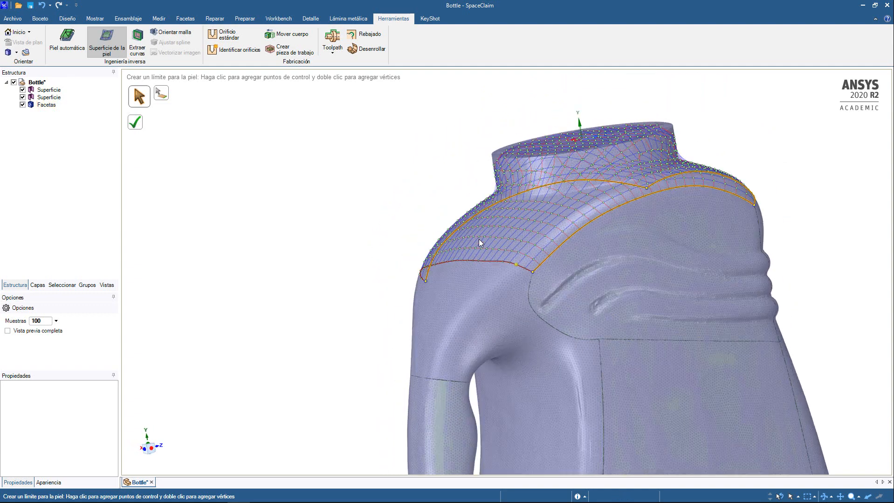
Enable Vista previa completa, check the sampling around the neck and shoulder, and create the skin surface.
{"action": "middle_click_drag", "start_coordinate": [578, 196], "coordinate": [511, 231], "text": "shift"}
{"action": "mouse_move", "coordinate": [550, 218]}
{"action": "middle_mouse_down"}
{"action": "mouse_move", "coordinate": [541, 239]}
{"action": "mouse_move", "coordinate": [487, 258]}
{"action": "middle_mouse_up"}
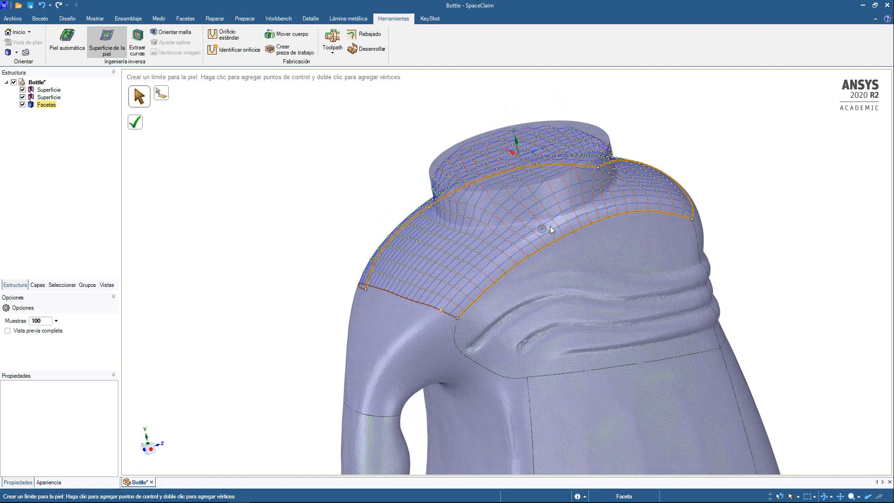
{"action": "middle_click_drag", "start_coordinate": [573, 220], "coordinate": [571, 237]}
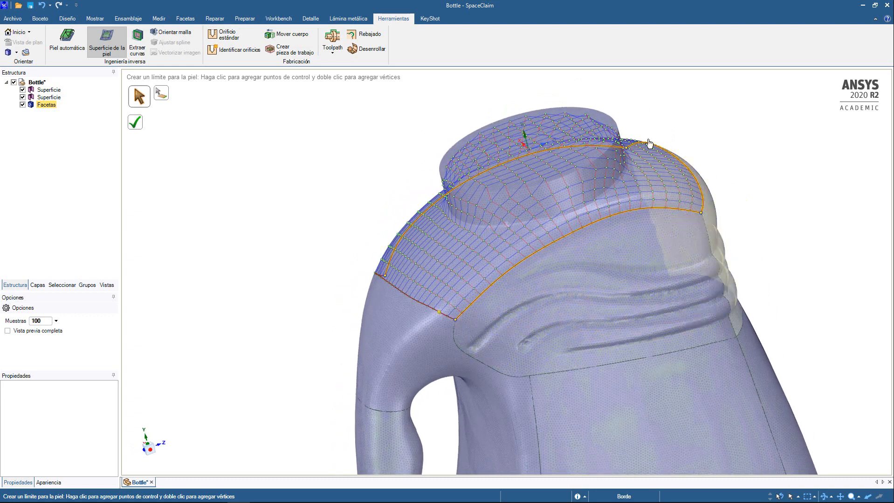
{"action": "middle_click_drag", "start_coordinate": [388, 204], "coordinate": [400, 194]}
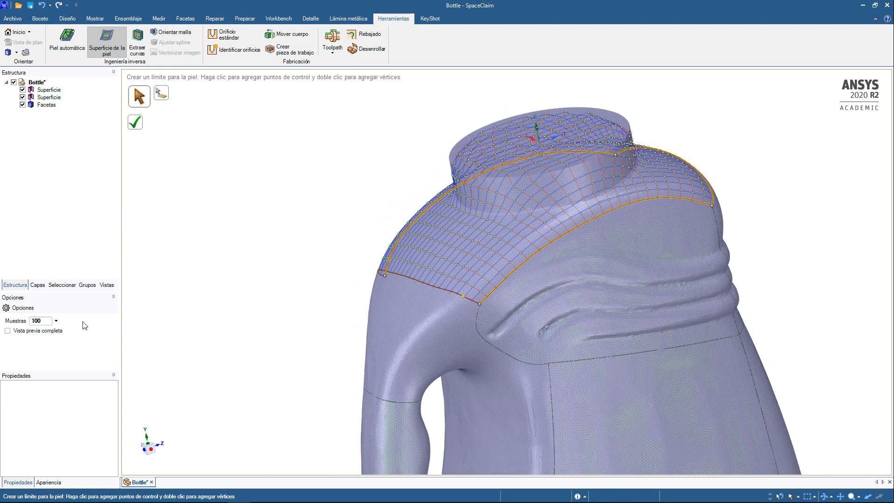
{"action": "left_click", "coordinate": [8, 332]}
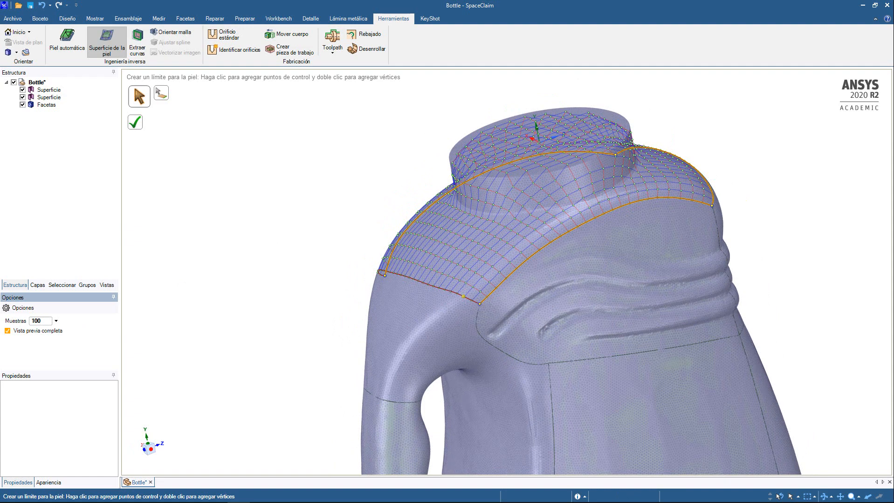
{"action": "scroll", "coordinate": [824, 147], "scroll_direction": "down", "scroll_amount": 1}
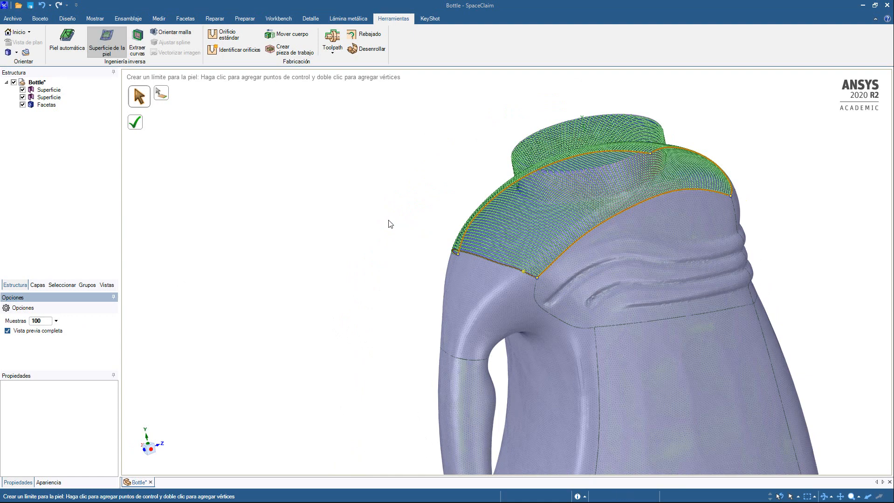
{"action": "mouse_move", "coordinate": [391, 223]}
{"action": "middle_mouse_down"}
{"action": "mouse_move", "coordinate": [415, 200]}
{"action": "mouse_move", "coordinate": [638, 200]}
{"action": "mouse_move", "coordinate": [675, 190]}
{"action": "mouse_move", "coordinate": [731, 132]}
{"action": "mouse_move", "coordinate": [690, 150]}
{"action": "mouse_move", "coordinate": [701, 171]}
{"action": "mouse_move", "coordinate": [695, 187]}
{"action": "mouse_move", "coordinate": [595, 226]}
{"action": "middle_mouse_up"}
{"action": "scroll", "coordinate": [585, 230], "scroll_direction": "up", "scroll_amount": 5}
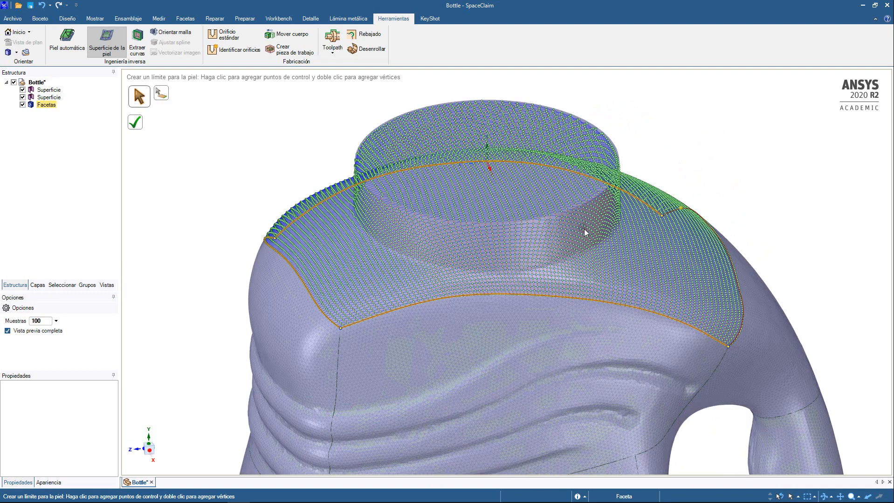
{"action": "mouse_move", "coordinate": [694, 144]}
{"action": "middle_mouse_down"}
{"action": "mouse_move", "coordinate": [702, 133]}
{"action": "mouse_move", "coordinate": [710, 183]}
{"action": "mouse_move", "coordinate": [639, 313]}
{"action": "mouse_move", "coordinate": [635, 303]}
{"action": "mouse_move", "coordinate": [639, 309]}
{"action": "middle_mouse_up"}
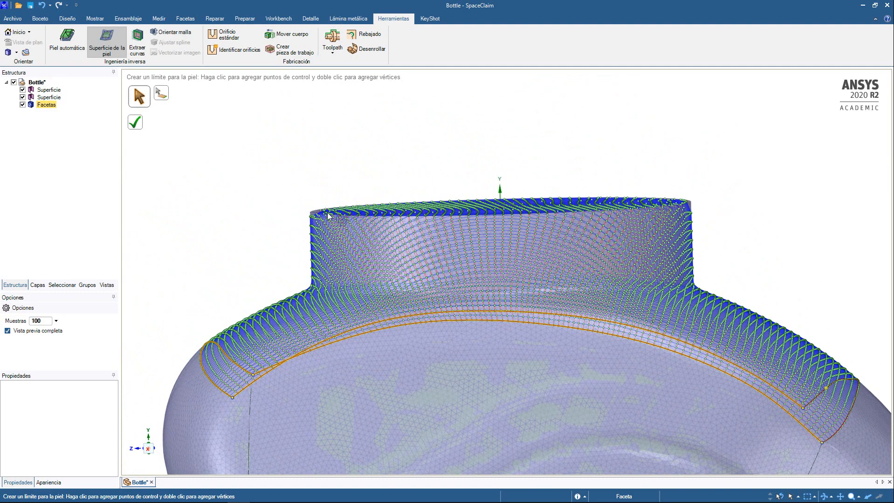
{"action": "middle_click_drag", "start_coordinate": [495, 242], "coordinate": [375, 274]}
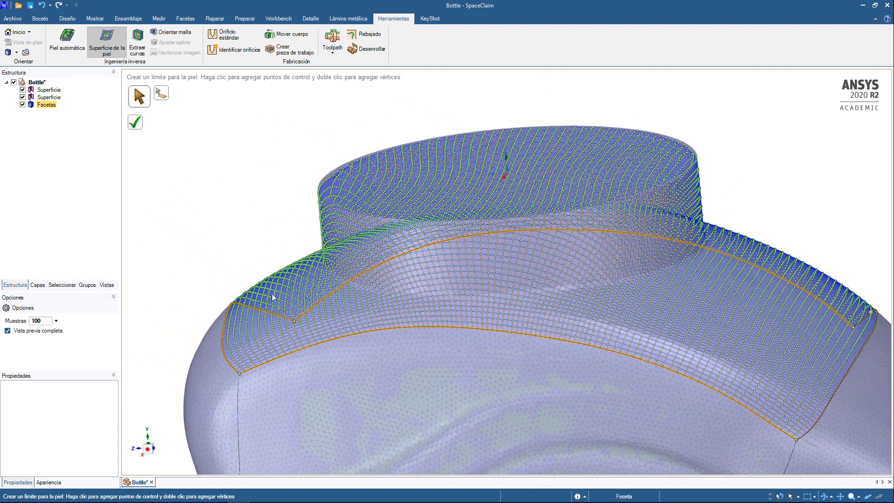
{"action": "middle_click_drag", "start_coordinate": [714, 276], "coordinate": [791, 203]}
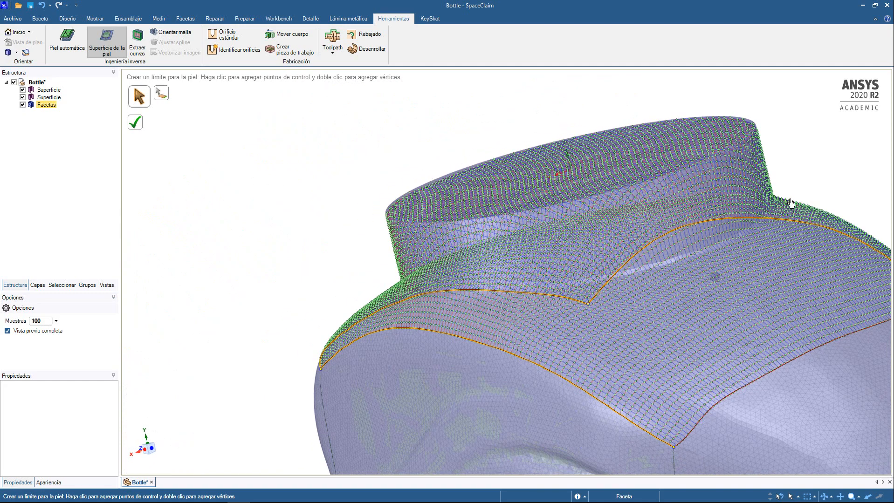
{"action": "middle_click_drag", "start_coordinate": [725, 257], "coordinate": [350, 229]}
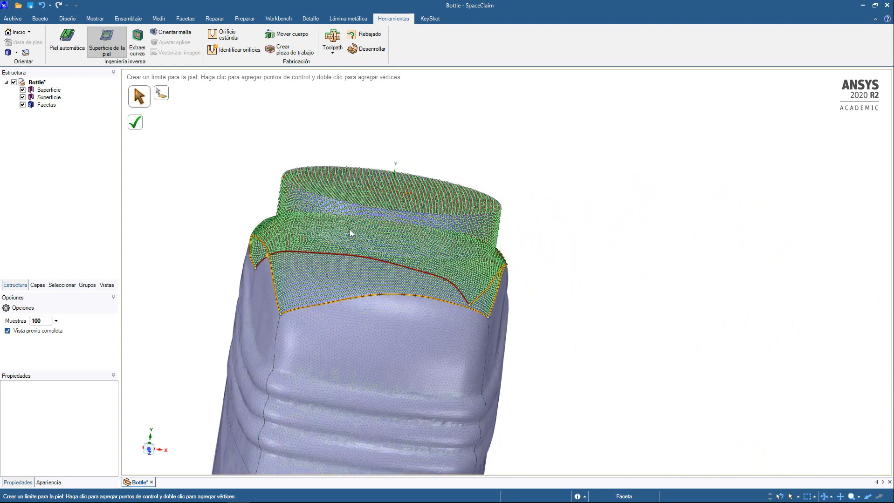
{"action": "left_click", "coordinate": [135, 126]}
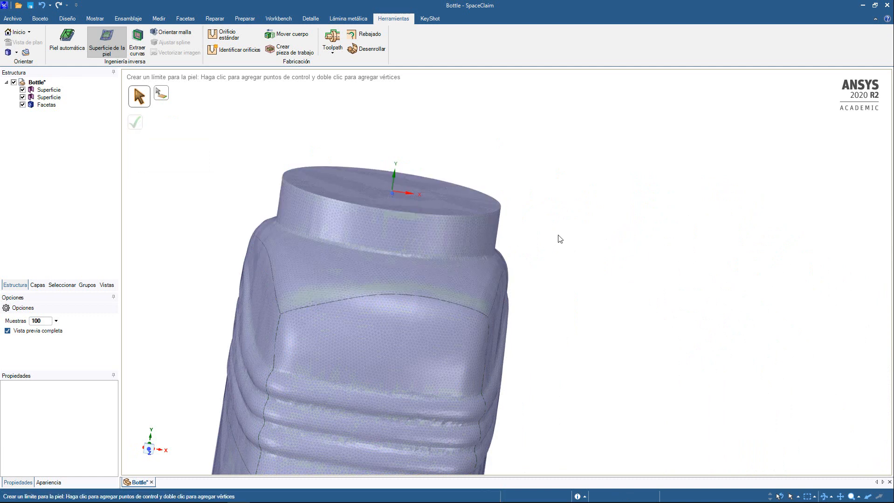
Examine the neck and shoulder surface and its shared edges from several sides with the Facetas body temporarily hidden.
{"action": "middle_click_drag", "start_coordinate": [559, 238], "coordinate": [686, 275]}
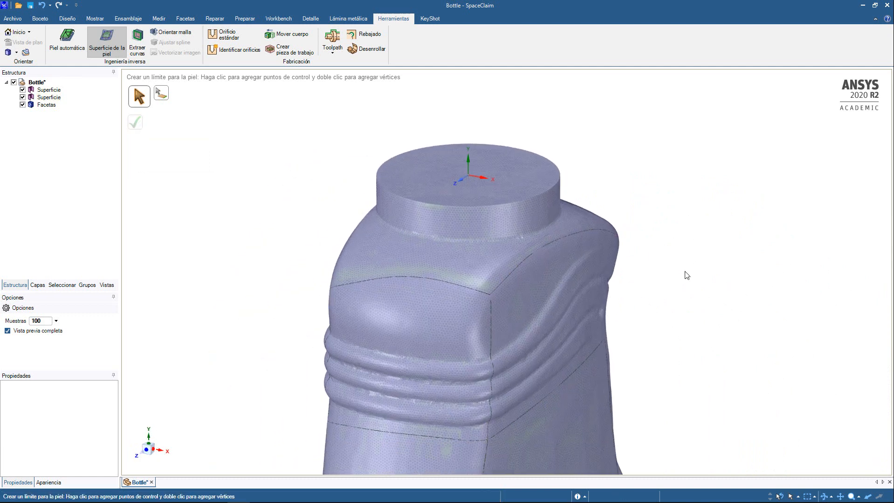
{"action": "left_click", "coordinate": [22, 105]}
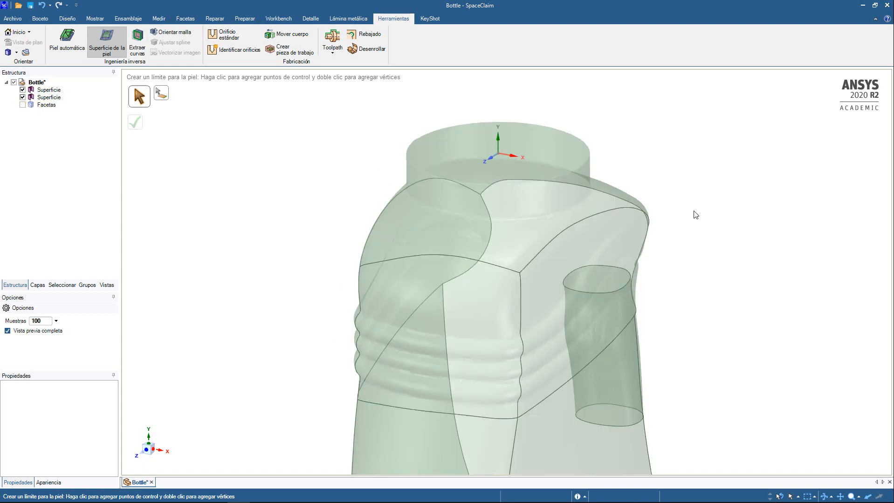
{"action": "middle_click_drag", "start_coordinate": [694, 212], "coordinate": [725, 182]}
{"action": "middle_click_drag", "start_coordinate": [732, 251], "coordinate": [686, 253]}
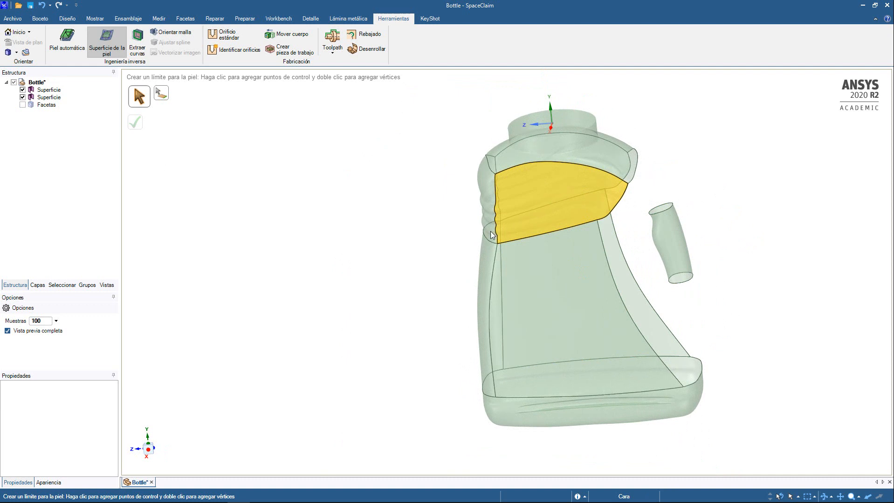
{"action": "middle_click_drag", "start_coordinate": [437, 214], "coordinate": [455, 186]}
{"action": "scroll", "coordinate": [537, 117], "scroll_direction": "up", "scroll_amount": 5}
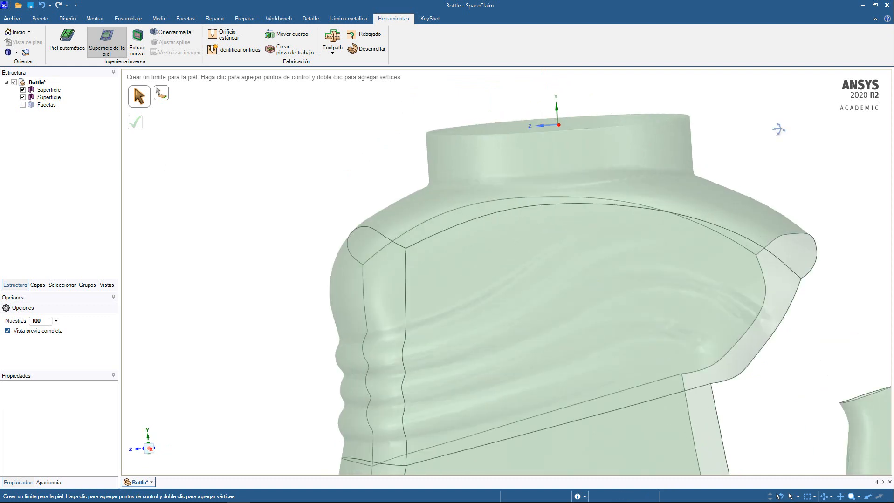
{"action": "mouse_move", "coordinate": [779, 130]}
{"action": "middle_mouse_down"}
{"action": "mouse_move", "coordinate": [697, 180]}
{"action": "mouse_move", "coordinate": [756, 182]}
{"action": "mouse_move", "coordinate": [734, 226]}
{"action": "mouse_move", "coordinate": [745, 216]}
{"action": "mouse_move", "coordinate": [728, 199]}
{"action": "mouse_move", "coordinate": [695, 259]}
{"action": "mouse_move", "coordinate": [722, 247]}
{"action": "mouse_move", "coordinate": [700, 227]}
{"action": "mouse_move", "coordinate": [634, 206]}
{"action": "mouse_move", "coordinate": [695, 205]}
{"action": "mouse_move", "coordinate": [580, 216]}
{"action": "middle_mouse_up"}
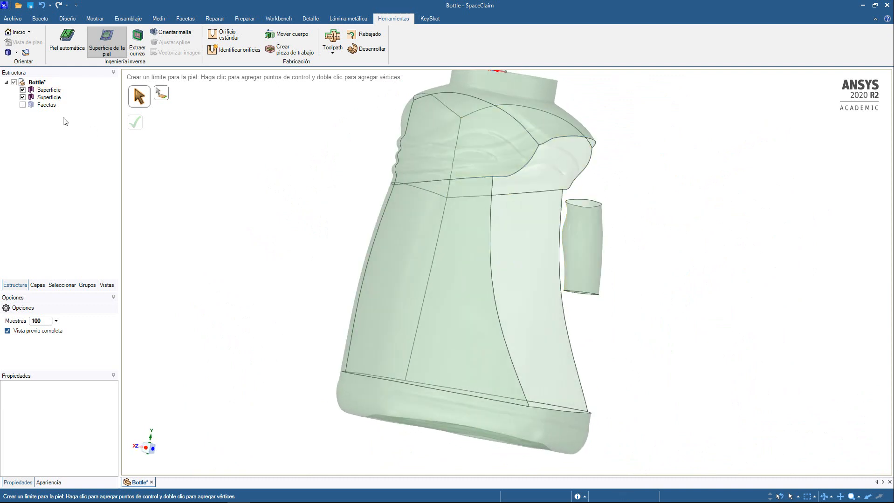
{"action": "left_click", "coordinate": [23, 105]}
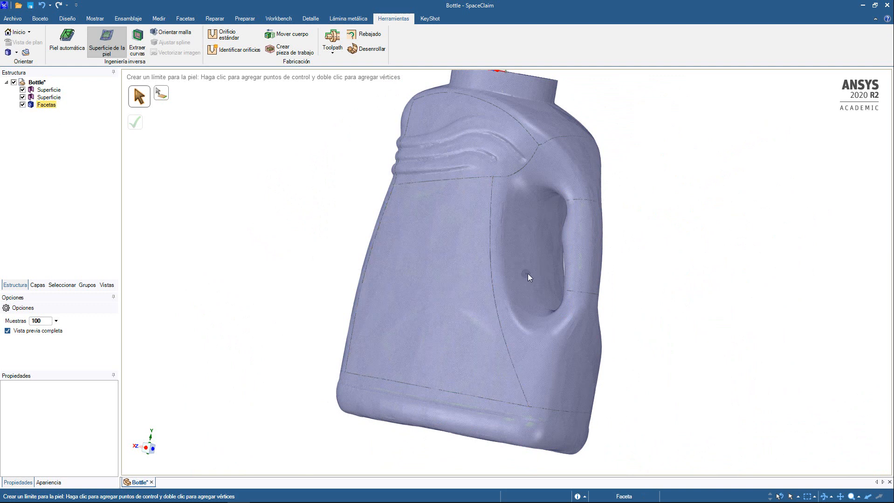
Start a boundary below the handle from the side patch's lower rear corner, following its edge up to the bottom of the handle opening.
{"action": "mouse_move", "coordinate": [688, 199]}
{"action": "middle_mouse_down"}
{"action": "mouse_move", "coordinate": [726, 182]}
{"action": "mouse_move", "coordinate": [685, 222]}
{"action": "mouse_move", "coordinate": [602, 220]}
{"action": "mouse_move", "coordinate": [868, 286]}
{"action": "middle_mouse_up"}
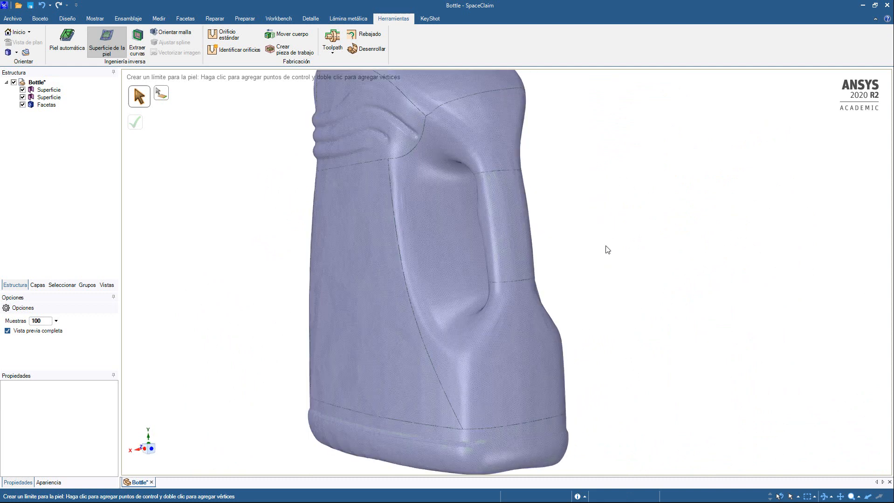
{"action": "middle_click_drag", "start_coordinate": [476, 418], "coordinate": [475, 394], "text": "shift"}
{"action": "scroll", "coordinate": [474, 393], "scroll_direction": "up", "scroll_amount": 2}
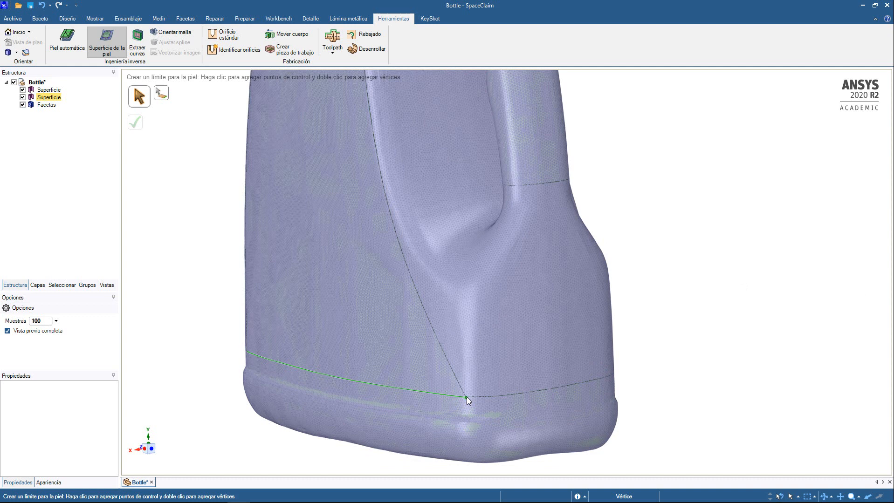
{"action": "middle_click_drag", "start_coordinate": [509, 338], "coordinate": [508, 368], "text": "shift"}
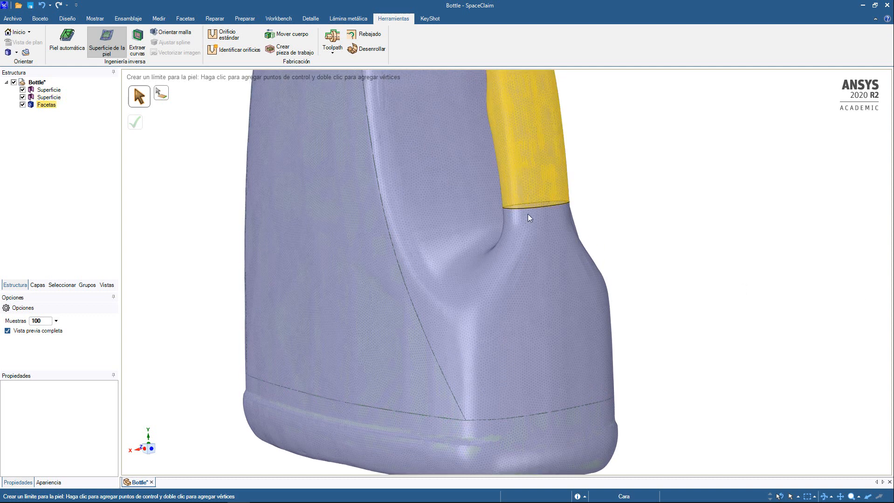
{"action": "left_click", "coordinate": [466, 420]}
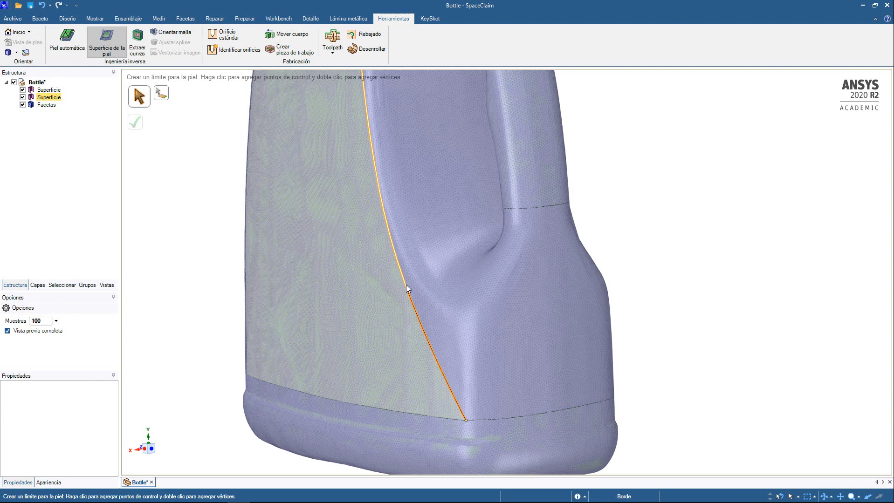
{"action": "left_click", "coordinate": [406, 285]}
{"action": "middle_click_drag", "start_coordinate": [480, 291], "coordinate": [451, 290]}
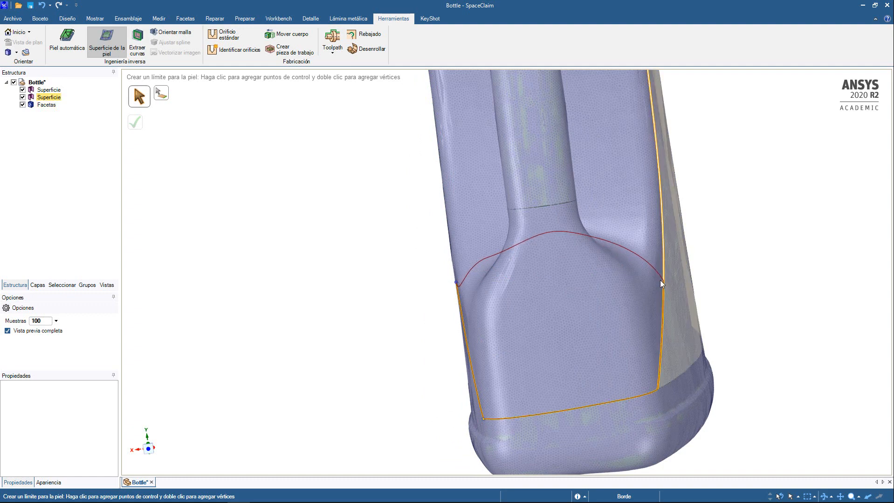
{"action": "mouse_move", "coordinate": [494, 302]}
{"action": "middle_mouse_down"}
{"action": "mouse_move", "coordinate": [555, 302]}
{"action": "mouse_move", "coordinate": [488, 290]}
{"action": "middle_mouse_up"}
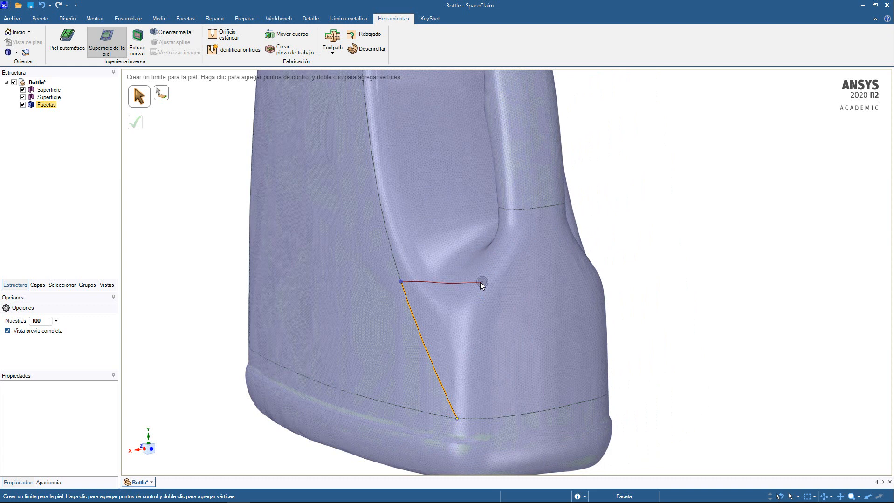
{"action": "left_click", "coordinate": [481, 282]}
{"action": "mouse_move", "coordinate": [537, 295]}
{"action": "middle_mouse_down"}
{"action": "mouse_move", "coordinate": [472, 299]}
{"action": "mouse_move", "coordinate": [480, 294]}
{"action": "middle_mouse_up"}
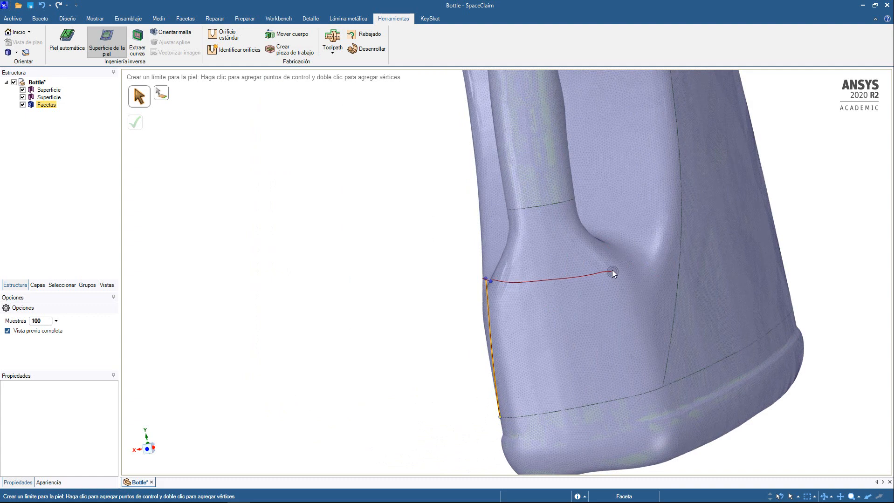
{"action": "left_click", "coordinate": [612, 273]}
{"action": "middle_click_drag", "start_coordinate": [645, 271], "coordinate": [659, 271]}
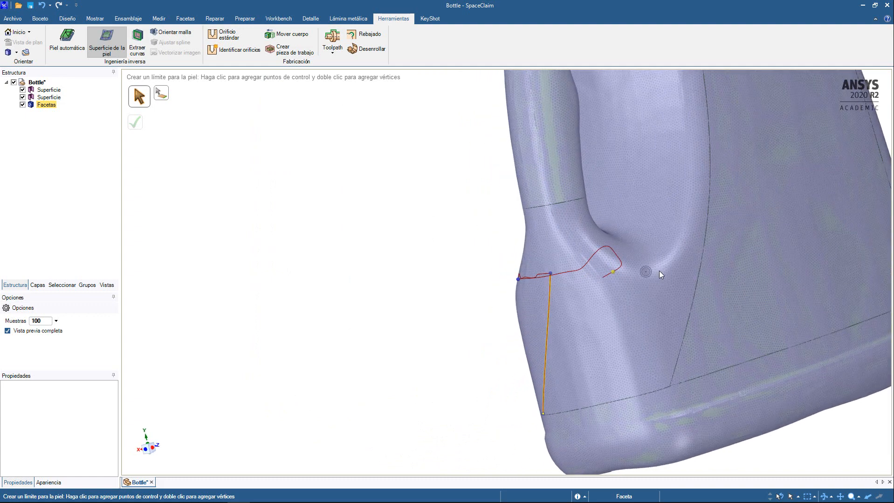
{"action": "double_click", "coordinate": [700, 263]}
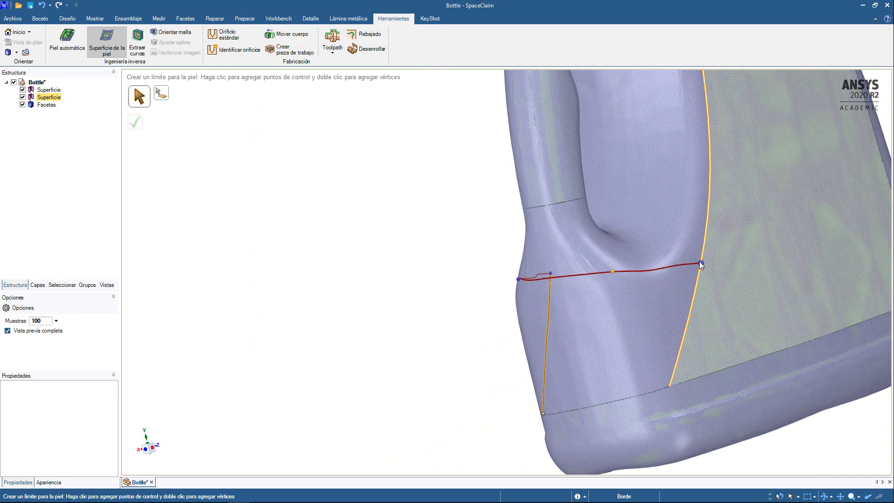
{"action": "mouse_move", "coordinate": [616, 322]}
{"action": "middle_mouse_down"}
{"action": "mouse_move", "coordinate": [699, 309]}
{"action": "mouse_move", "coordinate": [557, 319]}
{"action": "mouse_move", "coordinate": [586, 307]}
{"action": "mouse_move", "coordinate": [507, 326]}
{"action": "mouse_move", "coordinate": [497, 285]}
{"action": "mouse_move", "coordinate": [485, 283]}
{"action": "middle_mouse_up"}
Close the boundary across the bottle's back below the handle with two control points, ending on the opposite side patch's edge.
{"action": "left_click", "coordinate": [489, 284]}
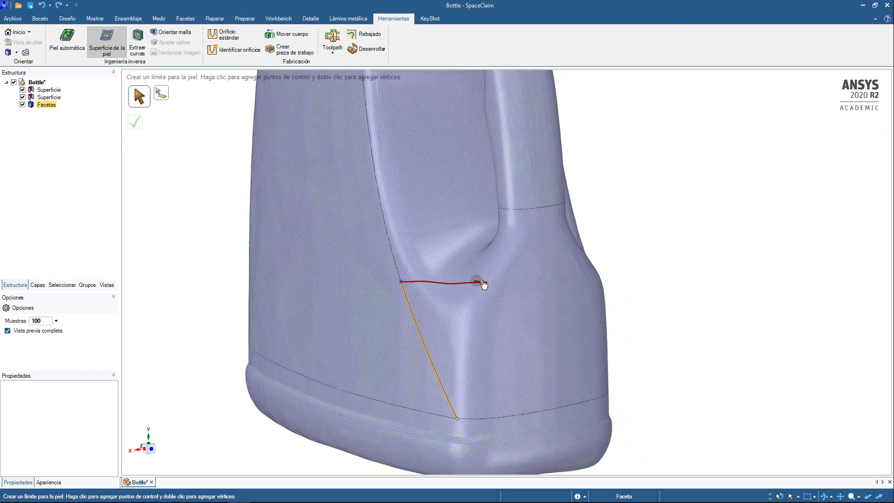
{"action": "middle_click_drag", "start_coordinate": [565, 280], "coordinate": [552, 278]}
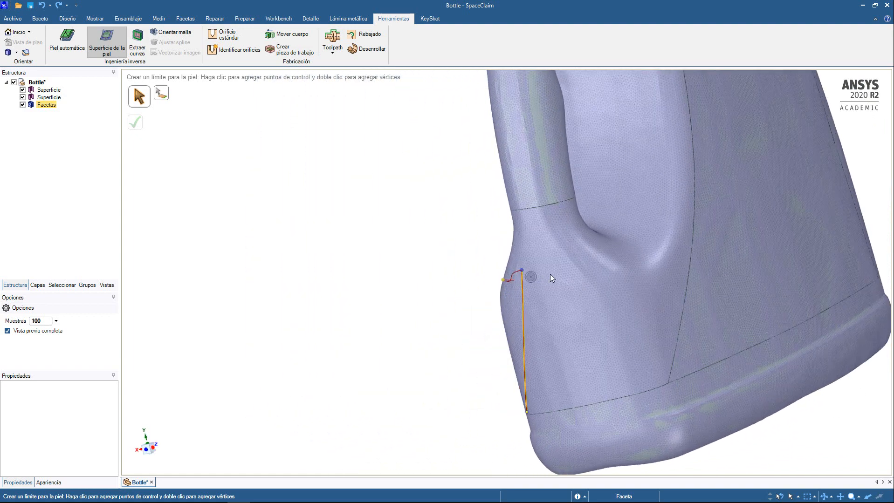
{"action": "left_click", "coordinate": [600, 272]}
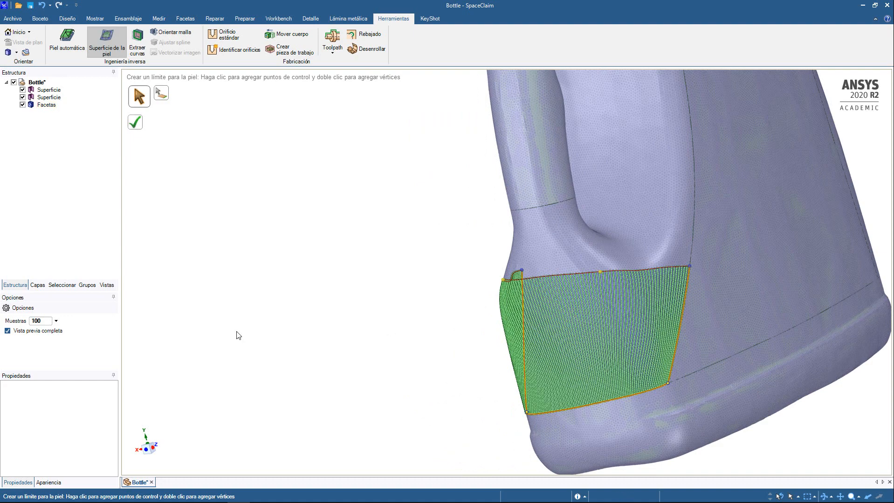
{"action": "middle_click_drag", "start_coordinate": [275, 326], "coordinate": [599, 313]}
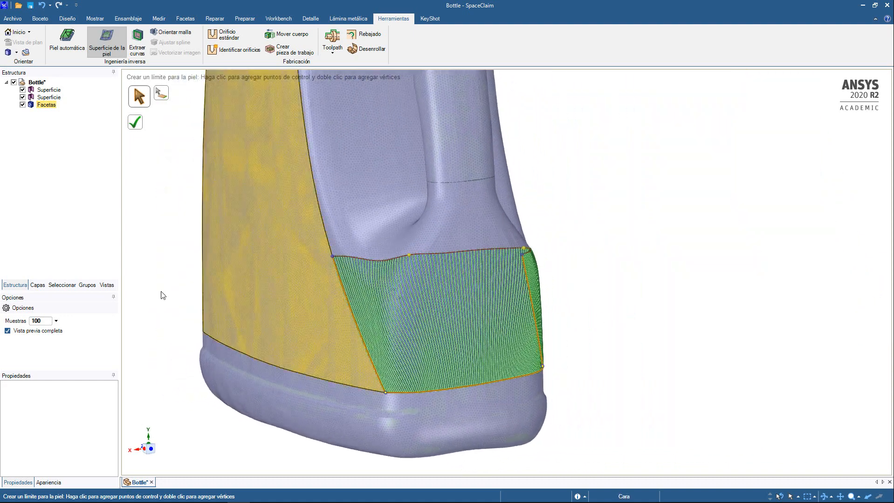
Set Muestras to 30, turn off Vista previa completa, and create the skin surface below the handle.
{"action": "left_click", "coordinate": [47, 320]}
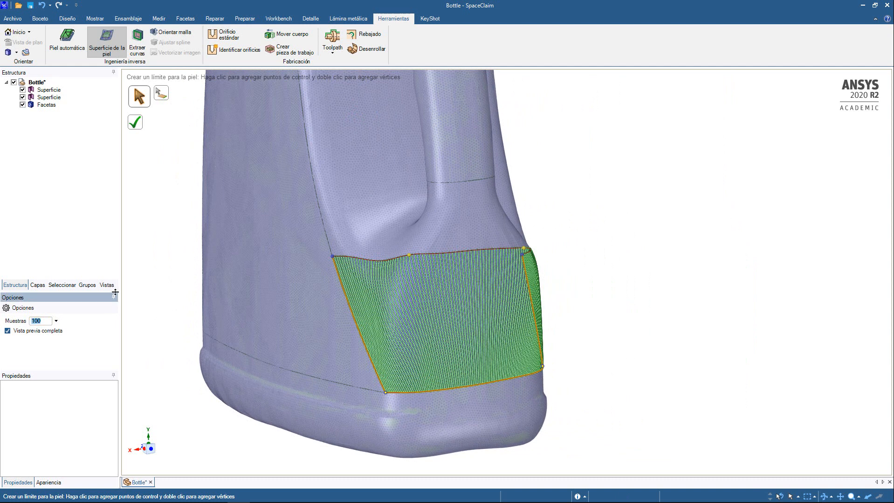
{"action": "left_click", "coordinate": [7, 332]}
{"action": "mouse_move", "coordinate": [476, 307]}
{"action": "middle_mouse_down"}
{"action": "mouse_move", "coordinate": [522, 279]}
{"action": "mouse_move", "coordinate": [475, 300]}
{"action": "mouse_move", "coordinate": [438, 301]}
{"action": "mouse_move", "coordinate": [501, 293]}
{"action": "middle_mouse_up"}
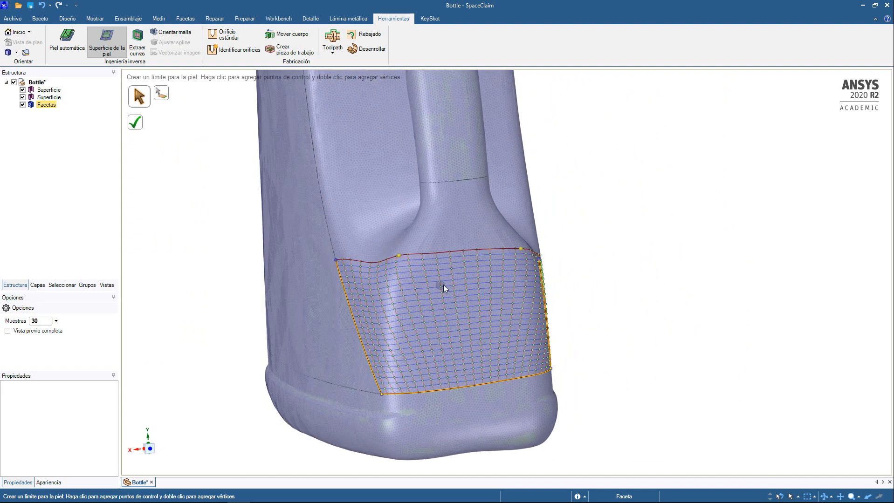
{"action": "left_click", "coordinate": [137, 125]}
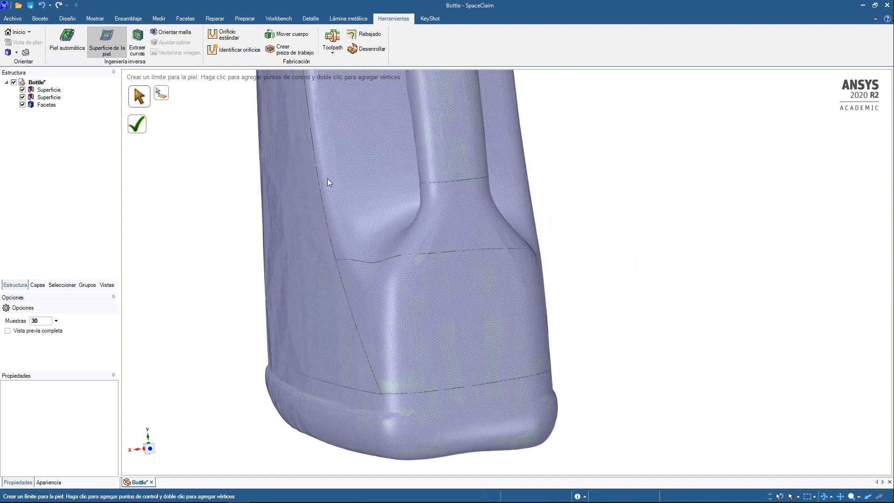
Try to build one skin surface between the side patches' rear edges flanking the handle opening.
{"action": "middle_click_drag", "start_coordinate": [358, 162], "coordinate": [400, 261], "text": "ctrl"}
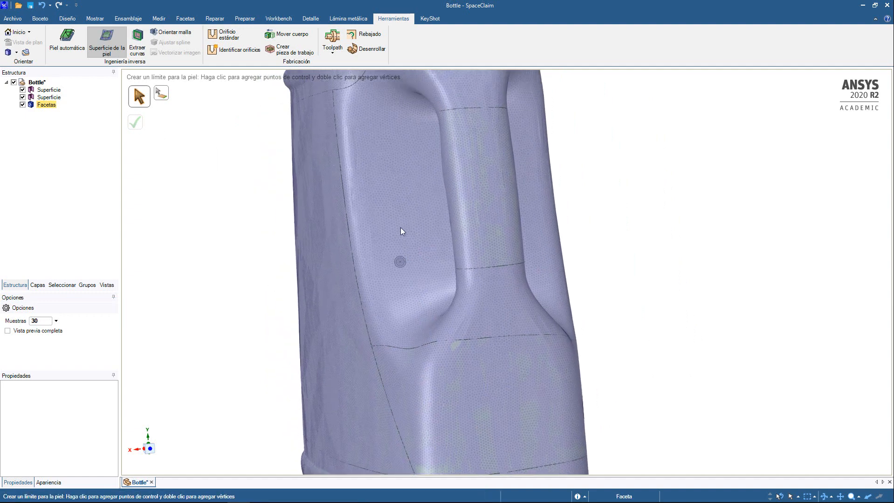
{"action": "mouse_move", "coordinate": [404, 226]}
{"action": "middle_mouse_down"}
{"action": "mouse_move", "coordinate": [430, 224]}
{"action": "mouse_move", "coordinate": [404, 230]}
{"action": "middle_mouse_up"}
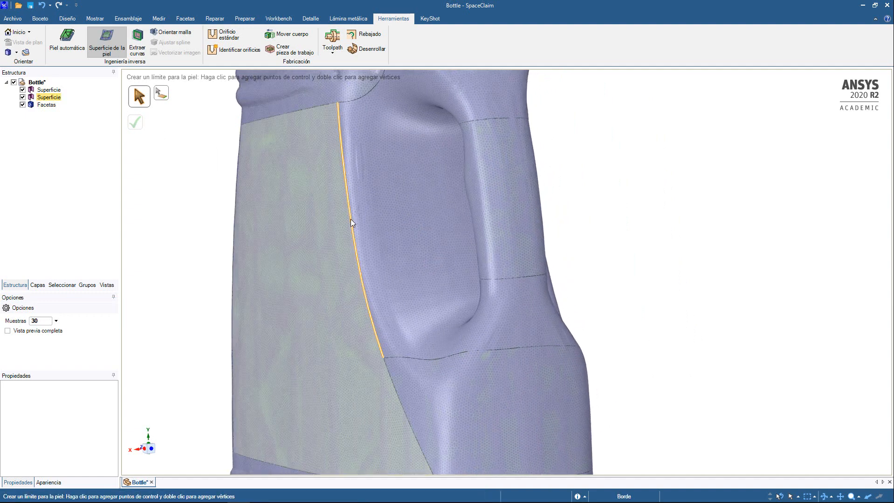
{"action": "middle_click_drag", "start_coordinate": [429, 213], "coordinate": [476, 177]}
{"action": "middle_click_drag", "start_coordinate": [435, 206], "coordinate": [421, 212]}
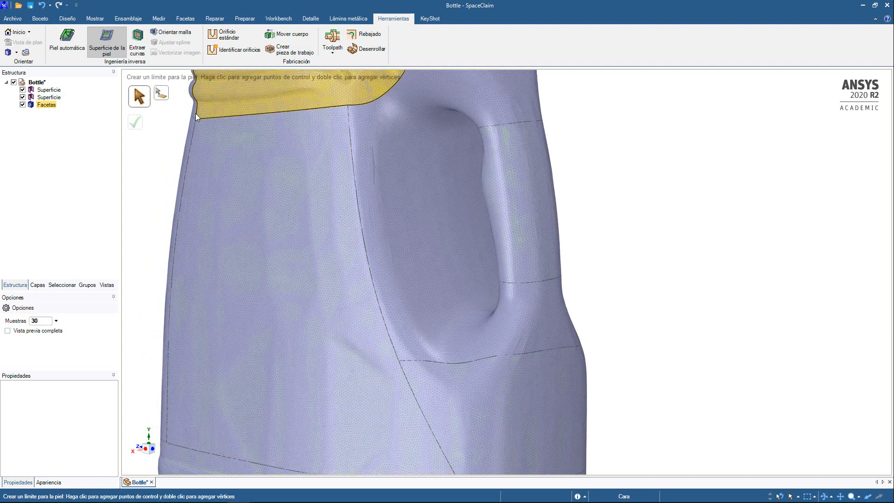
{"action": "left_click", "coordinate": [162, 96]}
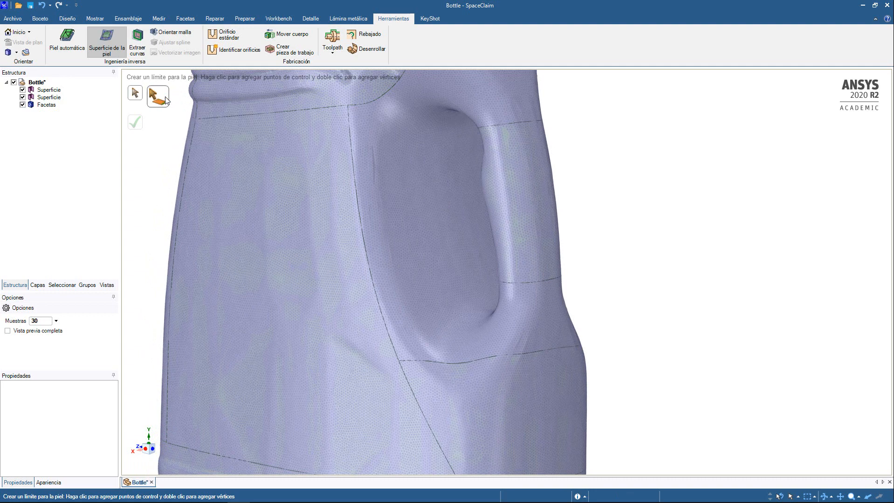
{"action": "left_click", "coordinate": [359, 190]}
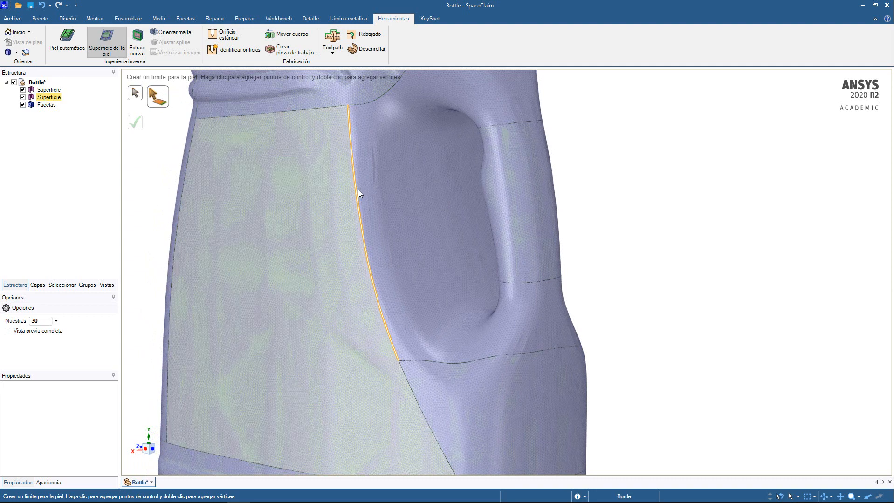
{"action": "left_click", "coordinate": [357, 190]}
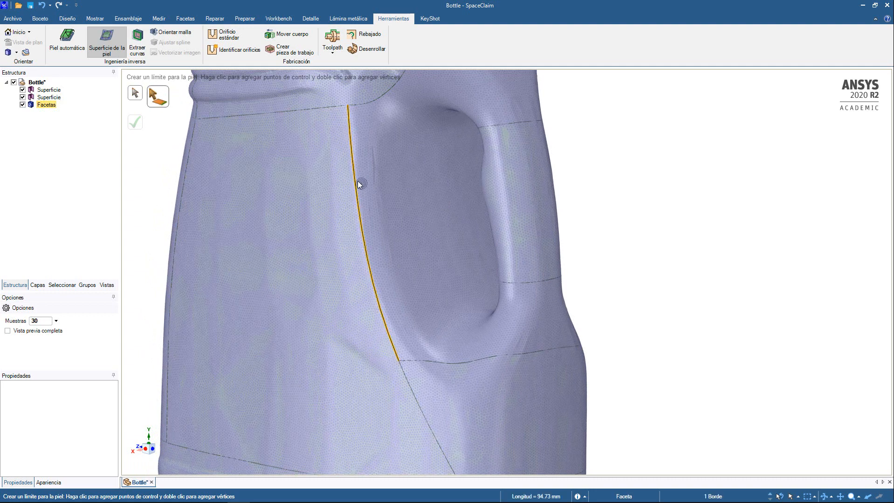
{"action": "middle_click_drag", "start_coordinate": [395, 212], "coordinate": [463, 210]}
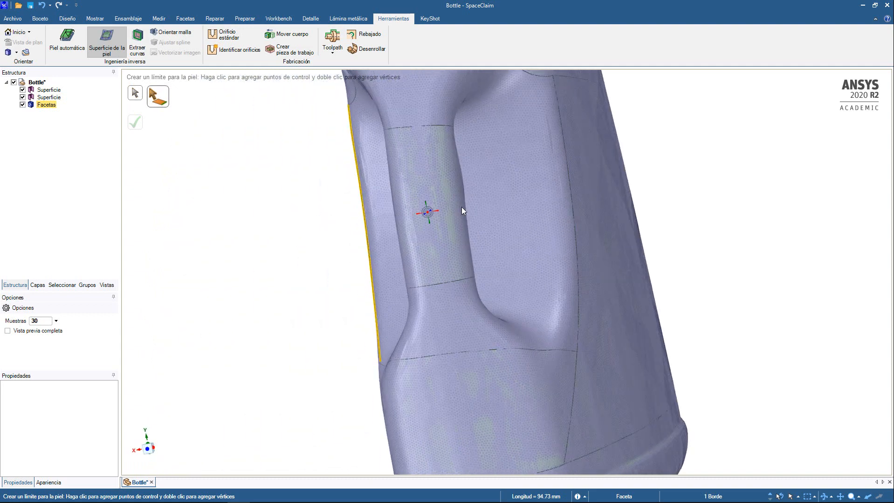
{"action": "left_click", "coordinate": [573, 206]}
{"action": "middle_click_drag", "start_coordinate": [641, 211], "coordinate": [488, 228]}
{"action": "mouse_move", "coordinate": [356, 262]}
{"action": "middle_mouse_down"}
{"action": "mouse_move", "coordinate": [359, 240]}
{"action": "mouse_move", "coordinate": [335, 247]}
{"action": "mouse_move", "coordinate": [364, 255]}
{"action": "middle_mouse_up"}
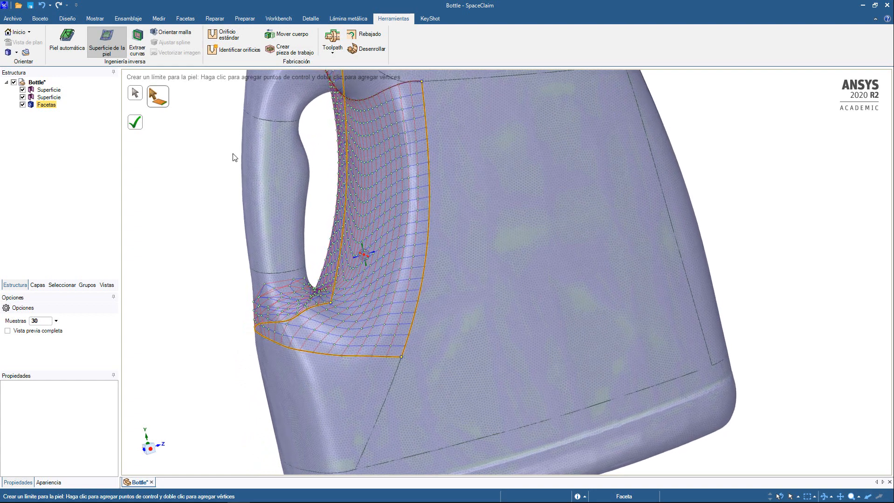
{"action": "middle_click_drag", "start_coordinate": [396, 140], "coordinate": [410, 100]}
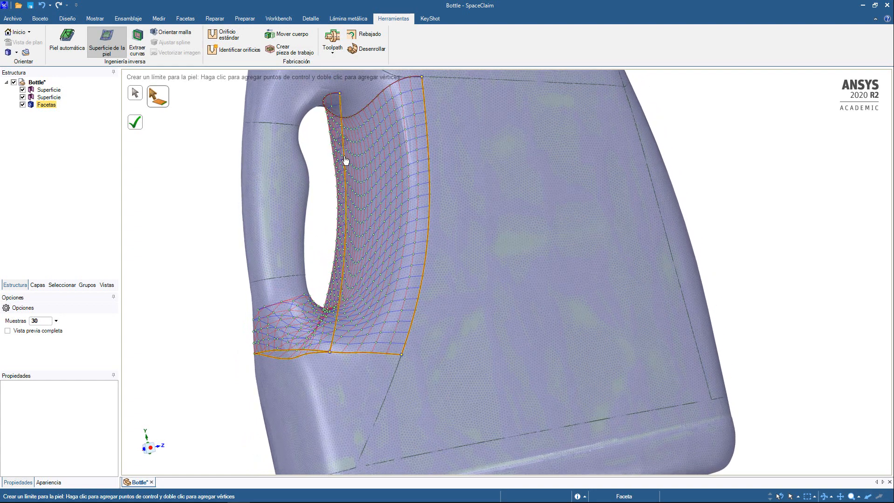
{"action": "mouse_move", "coordinate": [403, 219]}
{"action": "middle_mouse_down"}
{"action": "mouse_move", "coordinate": [403, 258]}
{"action": "mouse_move", "coordinate": [413, 243]}
{"action": "mouse_move", "coordinate": [355, 237]}
{"action": "mouse_move", "coordinate": [395, 225]}
{"action": "middle_mouse_up"}
{"action": "left_click", "coordinate": [152, 183]}
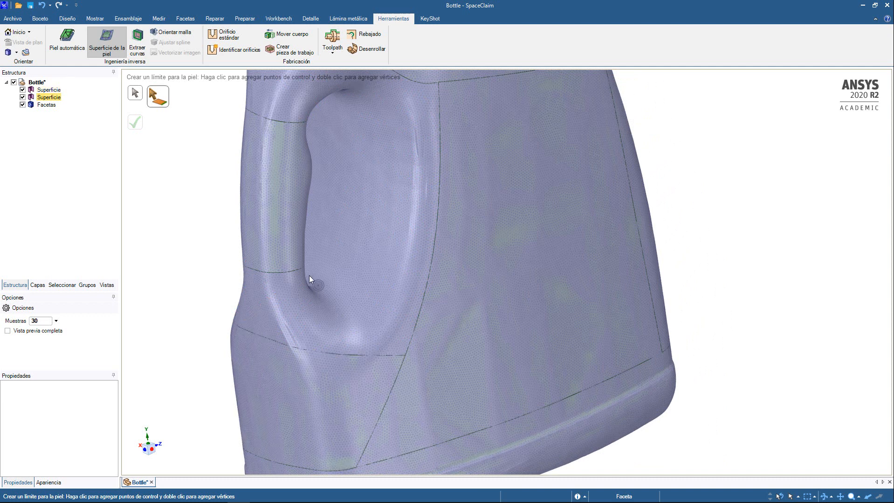
Try a point-by-point boundary from one side patch's corner up to the handle's lower edge and across to the opposite corner.
{"action": "left_click", "coordinate": [135, 95]}
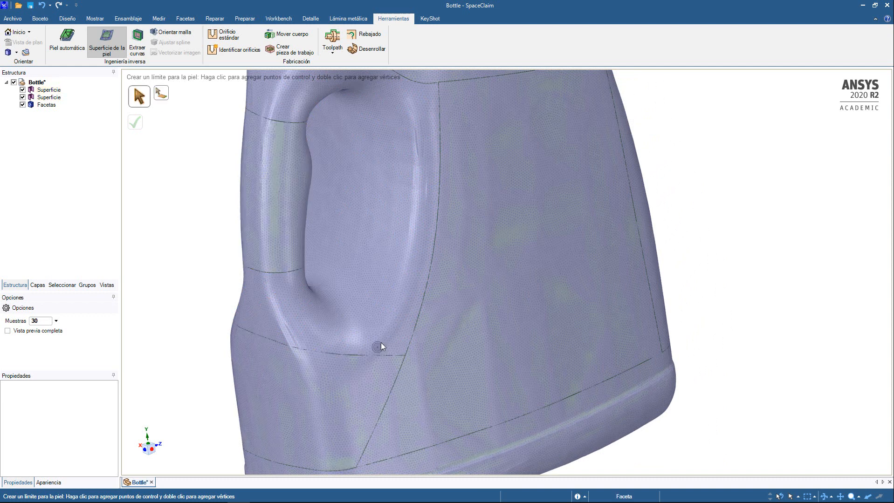
{"action": "left_click", "coordinate": [406, 357]}
{"action": "left_click", "coordinate": [308, 311]}
{"action": "double_click", "coordinate": [296, 271]}
{"action": "middle_click_drag", "start_coordinate": [264, 298], "coordinate": [414, 337]}
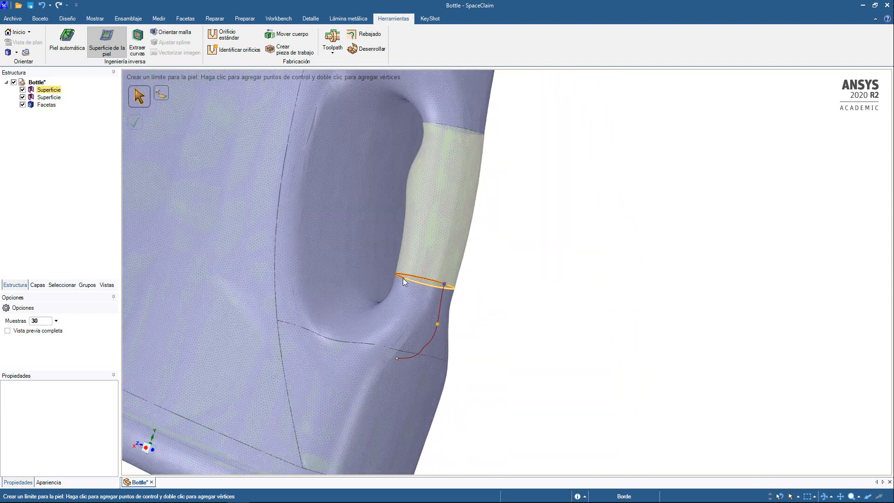
{"action": "double_click", "coordinate": [403, 278]}
{"action": "middle_click_drag", "start_coordinate": [371, 344], "coordinate": [303, 319]}
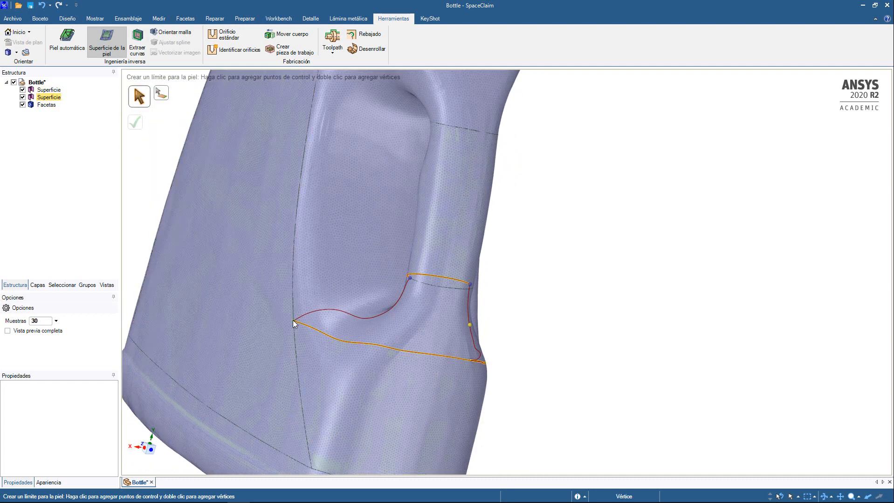
{"action": "left_click", "coordinate": [294, 324]}
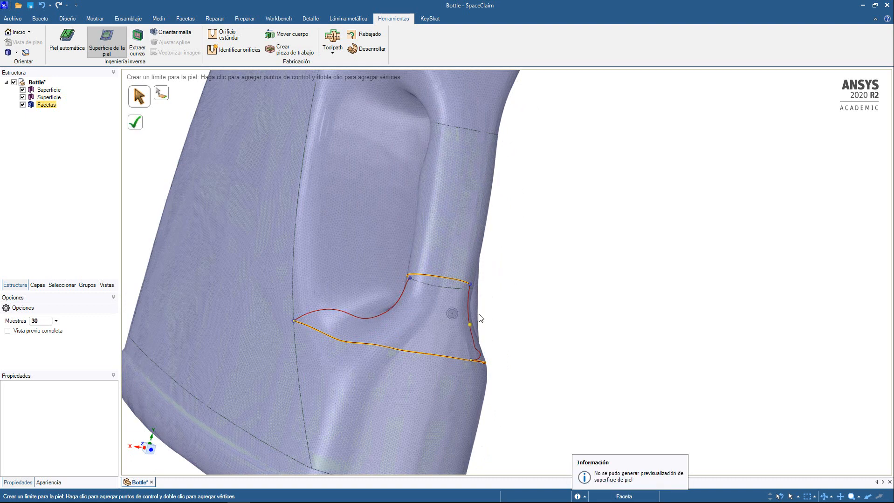
Try rerouting the boundary along the outer side of the handle's lower edge, with two control points leading to the opposite corner.
{"action": "middle_click_drag", "start_coordinate": [480, 317], "coordinate": [377, 335]}
{"action": "middle_click_drag", "start_coordinate": [436, 315], "coordinate": [470, 293]}
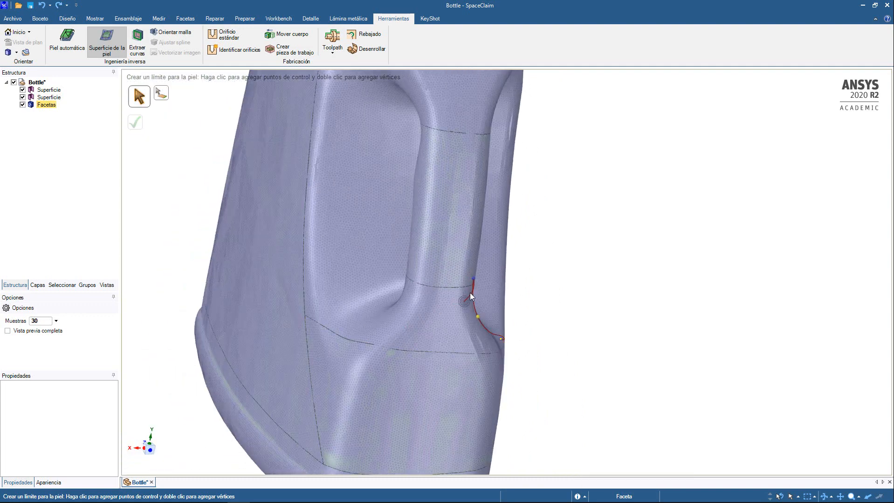
{"action": "left_click", "coordinate": [417, 285]}
{"action": "middle_click_drag", "start_coordinate": [418, 284], "coordinate": [370, 329]}
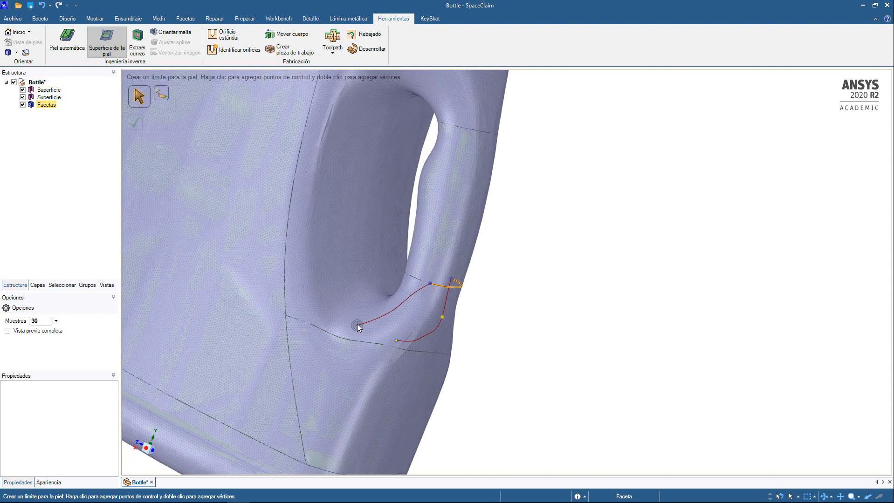
{"action": "left_click", "coordinate": [357, 324]}
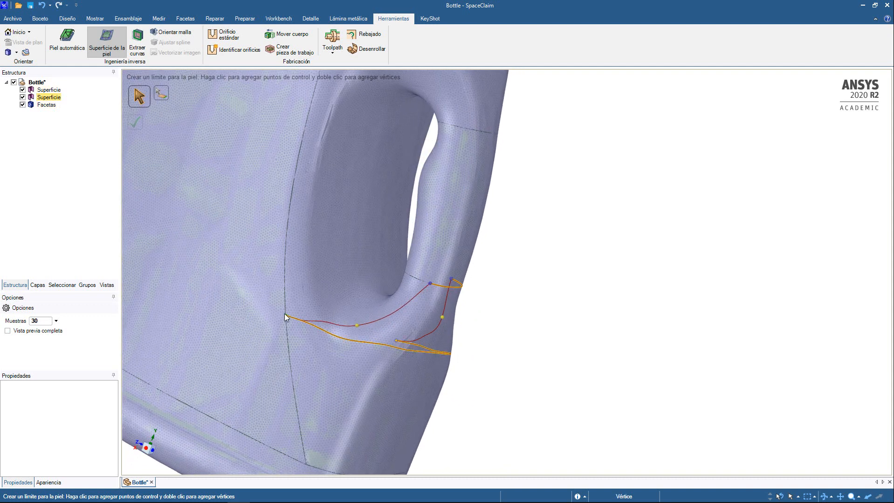
{"action": "scroll", "coordinate": [289, 318], "scroll_direction": "up", "scroll_amount": 5}
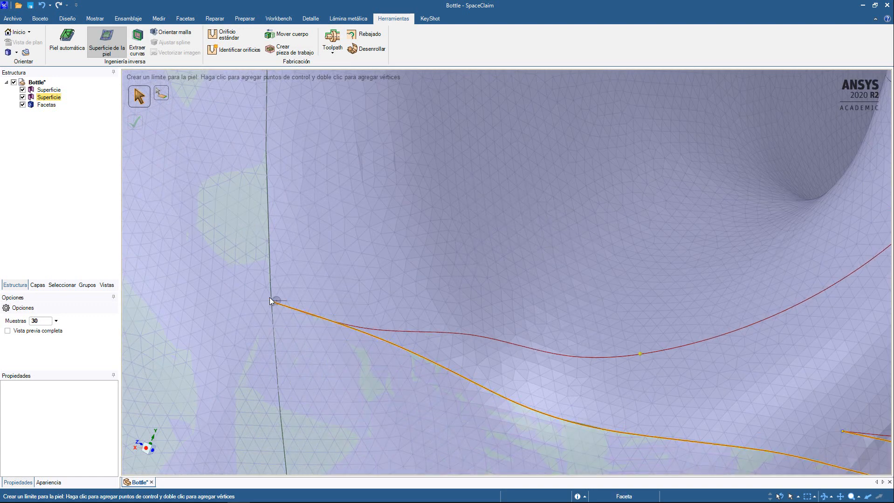
{"action": "left_click", "coordinate": [376, 291]}
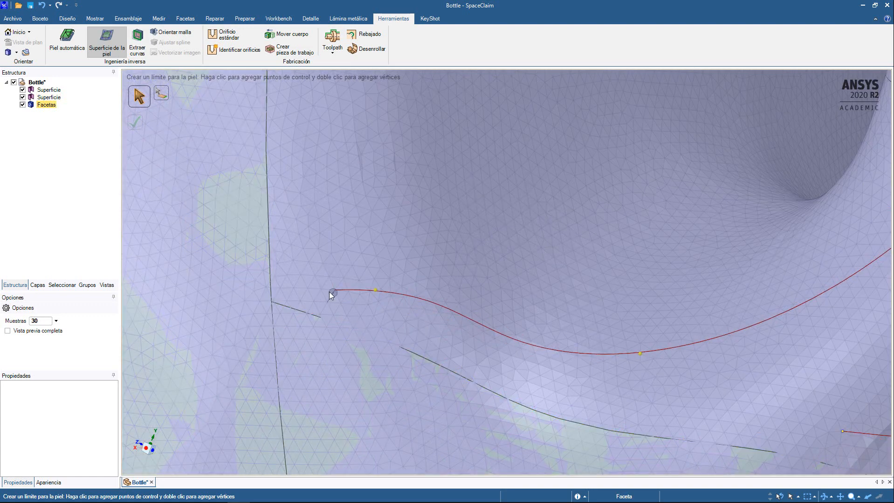
{"action": "double_click", "coordinate": [271, 302]}
{"action": "middle_click_drag", "start_coordinate": [474, 288], "coordinate": [510, 290]}
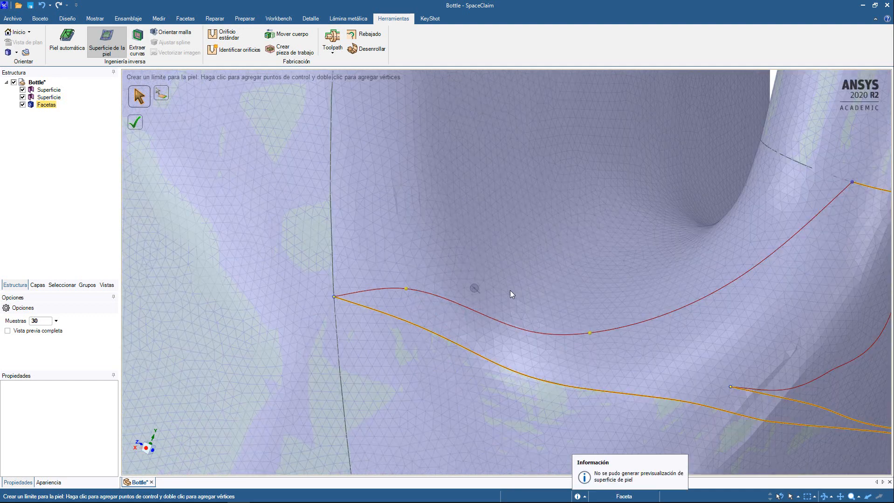
{"action": "scroll", "coordinate": [512, 293], "scroll_direction": "down", "scroll_amount": 6}
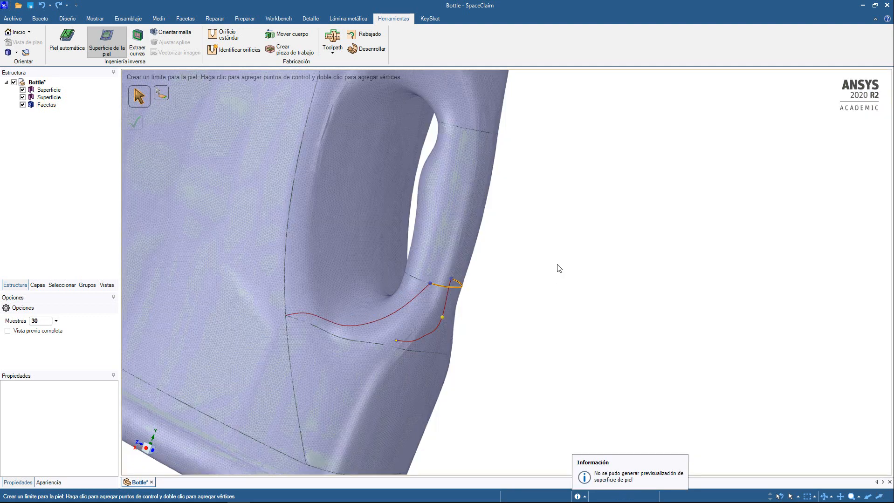
{"action": "middle_click_drag", "start_coordinate": [547, 294], "coordinate": [440, 292]}
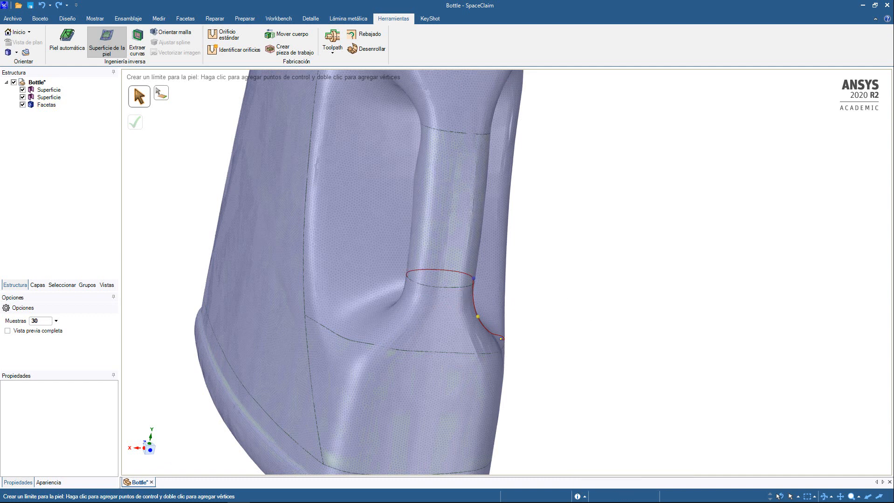
{"action": "middle_click_drag", "start_coordinate": [536, 298], "coordinate": [670, 303]}
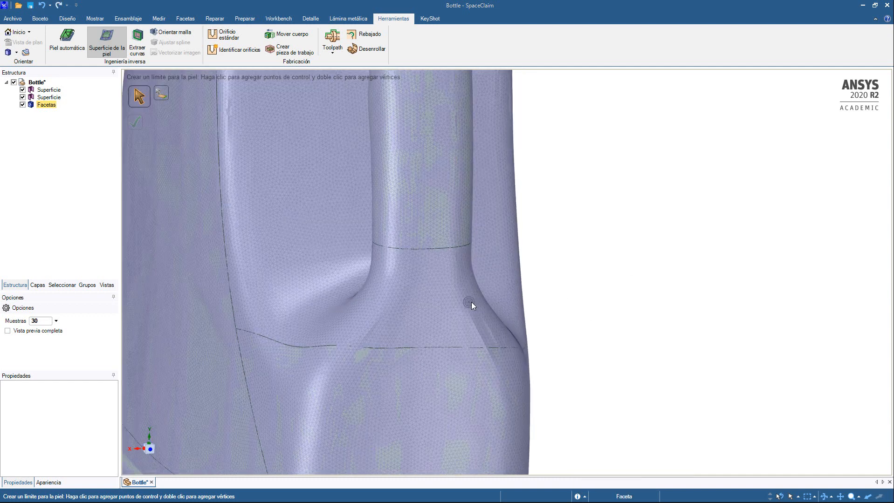
Start a boundary at the side patch's corner and run it through one control point to a vertex on the handle's lower edge.
{"action": "middle_click_drag", "start_coordinate": [460, 309], "coordinate": [488, 318]}
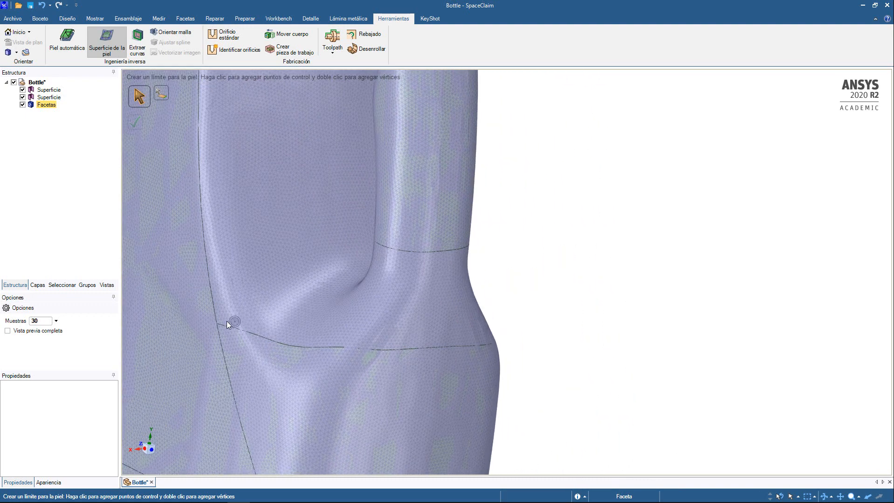
{"action": "middle_click_drag", "start_coordinate": [467, 318], "coordinate": [525, 324]}
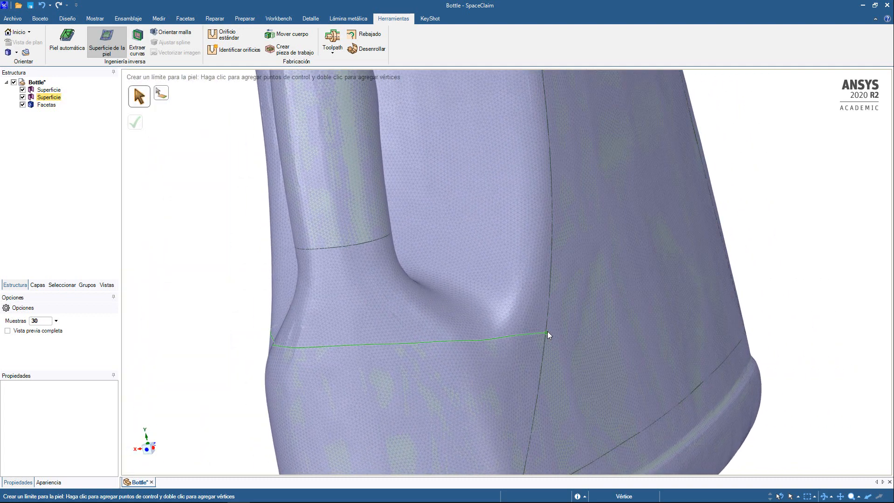
{"action": "left_click", "coordinate": [546, 332]}
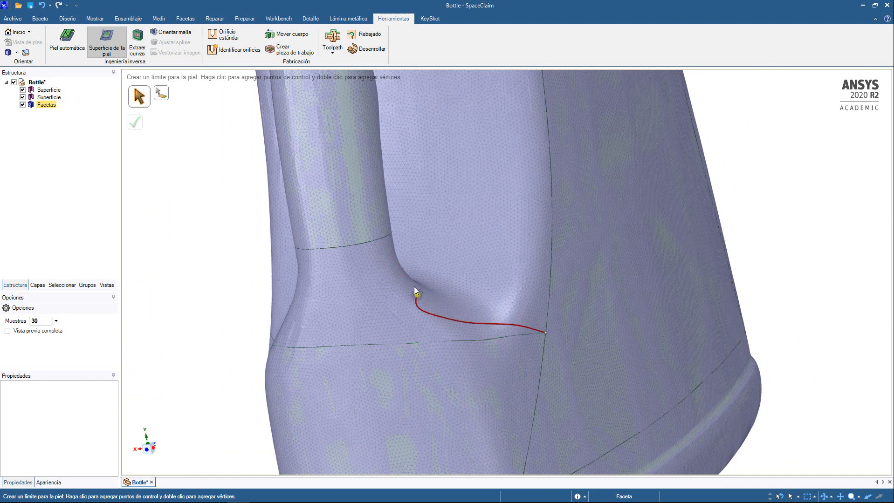
{"action": "left_click", "coordinate": [415, 289]}
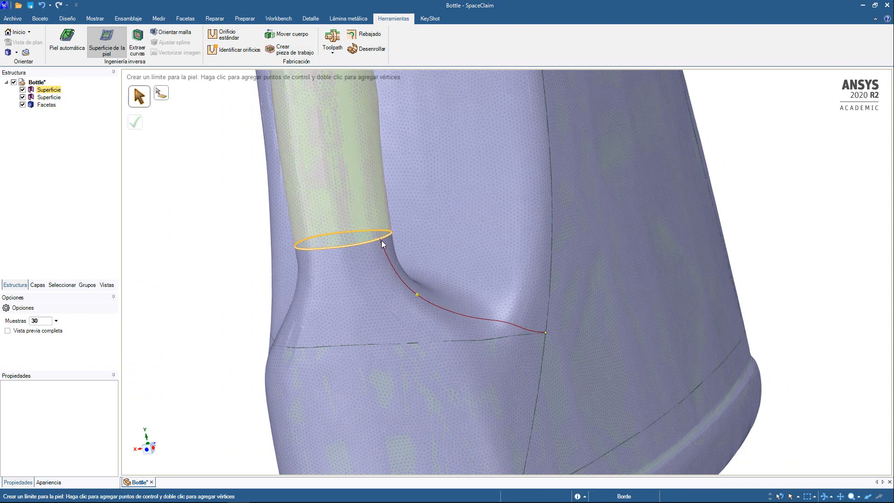
{"action": "double_click", "coordinate": [382, 240]}
Continue the boundary around the outer handle edge and close it down on the lower patch's upper edge, short of the opposite corner.
{"action": "middle_click_drag", "start_coordinate": [339, 296], "coordinate": [513, 280]}
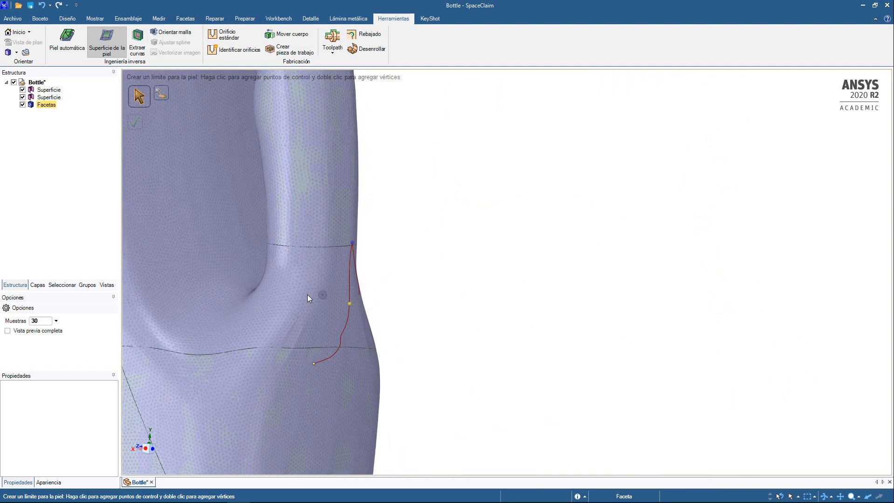
{"action": "middle_click_drag", "start_coordinate": [307, 295], "coordinate": [285, 246]}
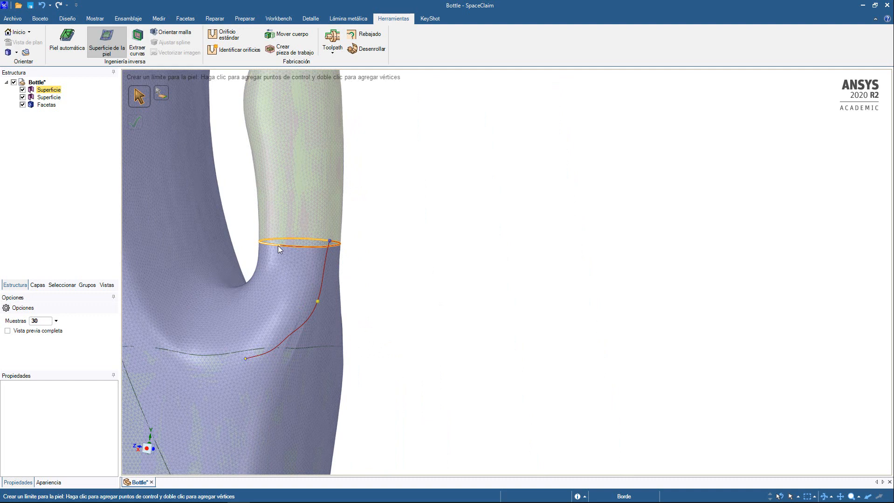
{"action": "left_click", "coordinate": [278, 245]}
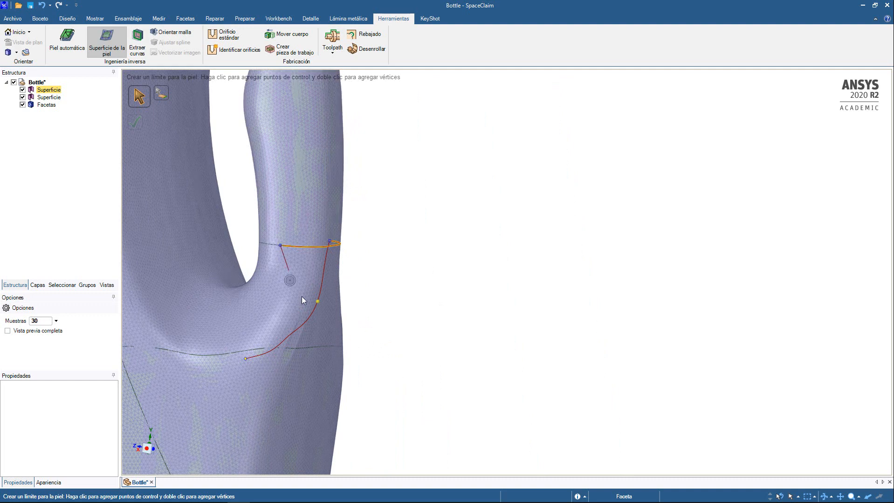
{"action": "middle_click_drag", "start_coordinate": [302, 296], "coordinate": [320, 329]}
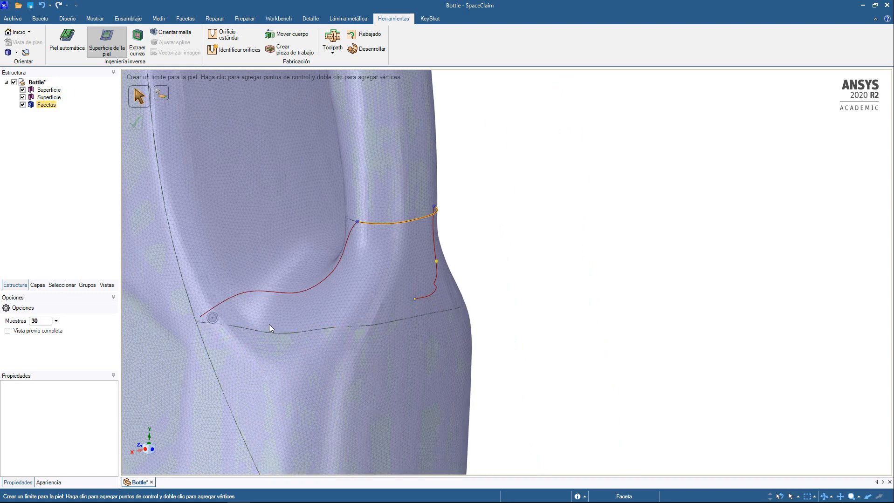
{"action": "double_click", "coordinate": [299, 331]}
{"action": "middle_click_drag", "start_coordinate": [312, 324], "coordinate": [583, 285]}
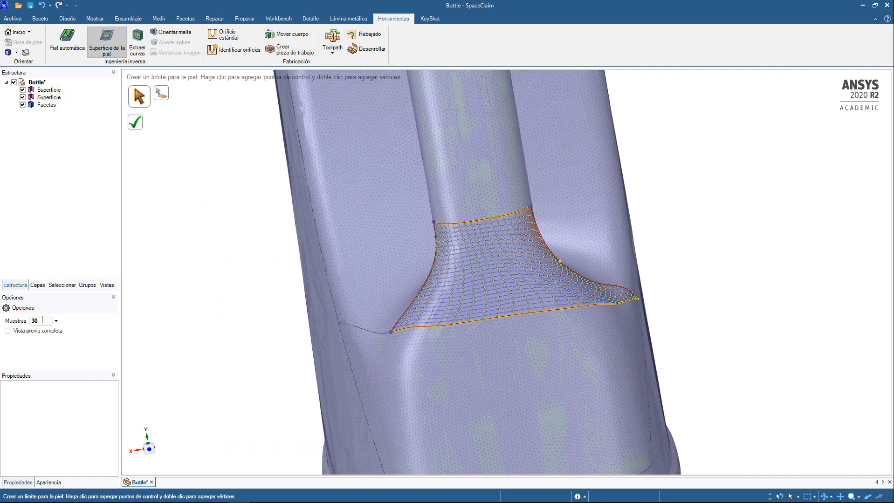
Create the skin patch between the handle's lower edge and the upper edge of the lower patch.
{"action": "middle_click_drag", "start_coordinate": [463, 247], "coordinate": [474, 248]}
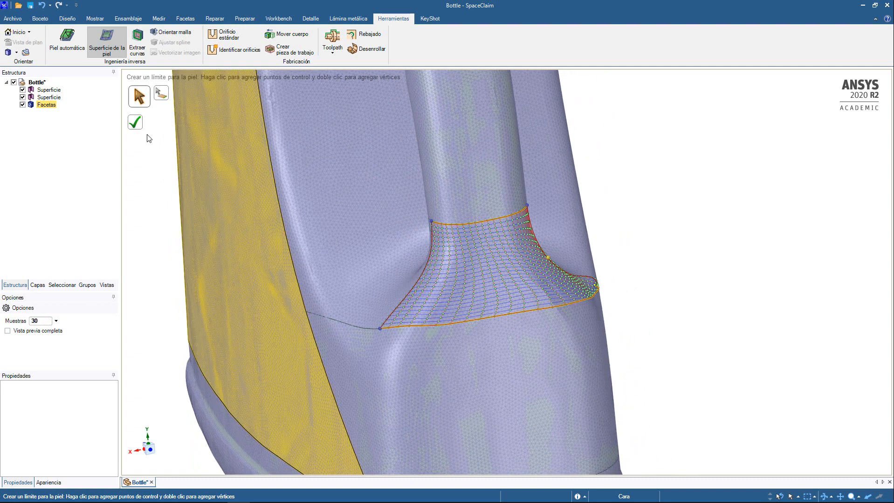
{"action": "left_click", "coordinate": [138, 125]}
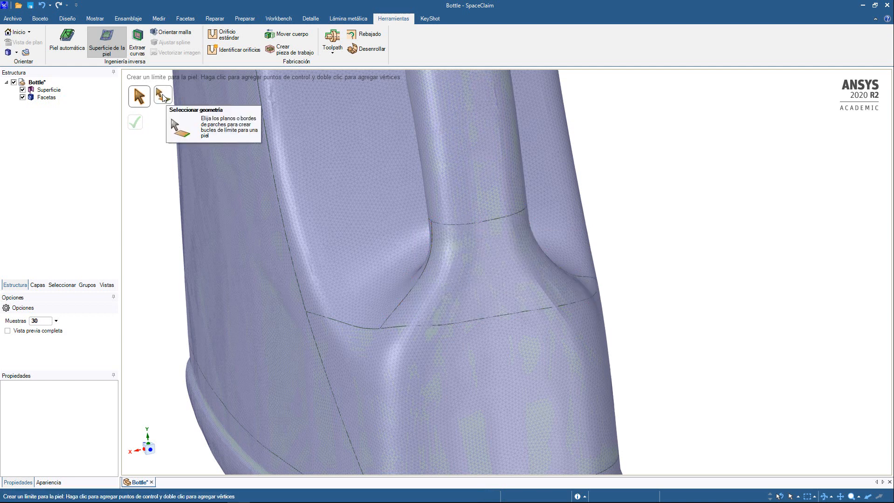
Start a skin patch on the recess facing the handle by selecting the adjoining edges of both side patches as boundaries.
{"action": "left_click", "coordinate": [162, 95]}
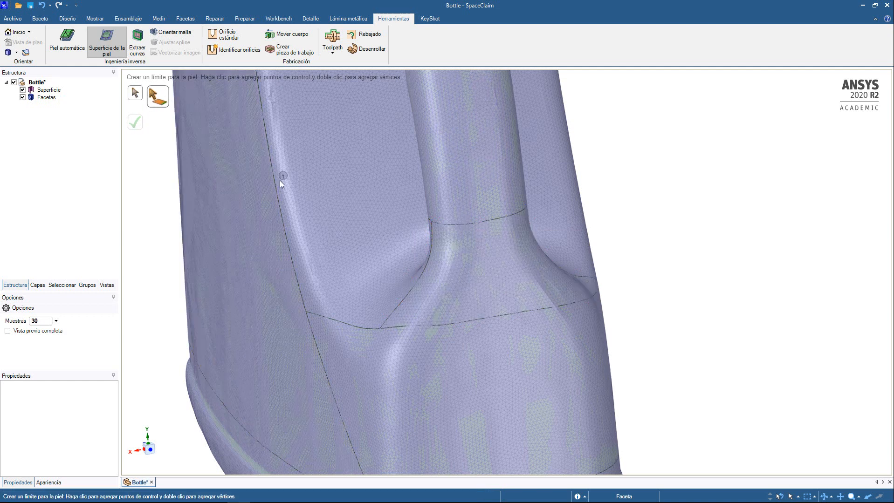
{"action": "left_click", "coordinate": [275, 186]}
{"action": "middle_click_drag", "start_coordinate": [367, 196], "coordinate": [417, 201]}
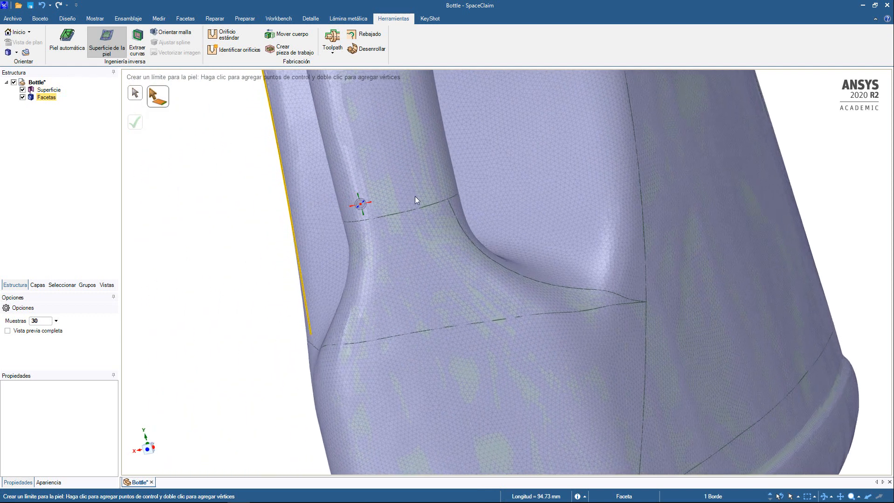
{"action": "left_click", "coordinate": [640, 192]}
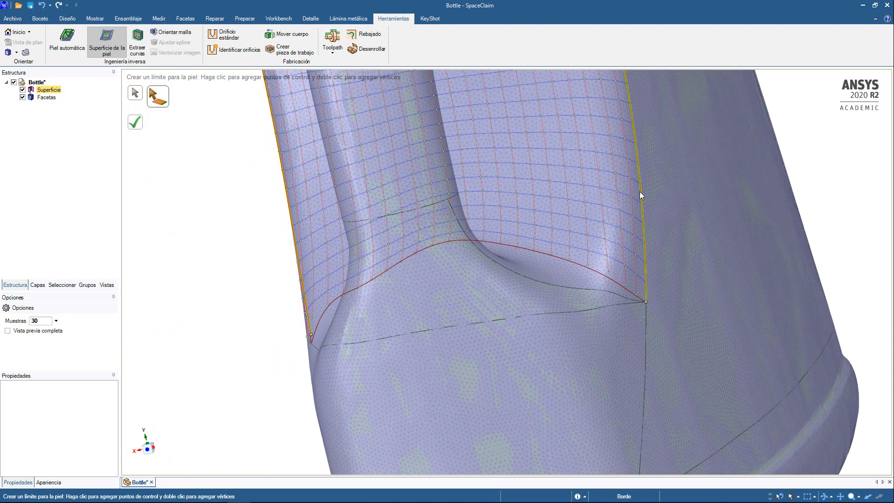
{"action": "middle_click_drag", "start_coordinate": [505, 215], "coordinate": [521, 225]}
{"action": "middle_click_drag", "start_coordinate": [400, 171], "coordinate": [349, 200]}
{"action": "middle_click_drag", "start_coordinate": [423, 286], "coordinate": [417, 226], "text": "shift"}
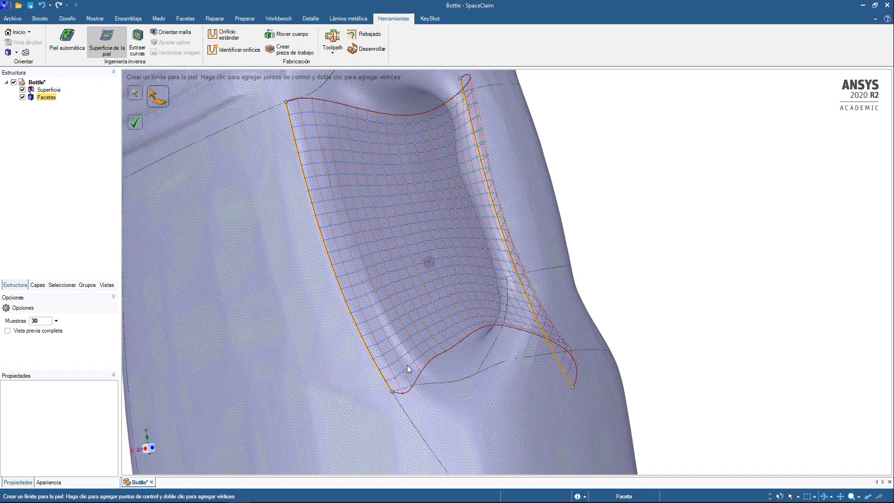
Pull the recess patch's lower boundary up beneath the handle opening with one control point and create the patch.
{"action": "scroll", "coordinate": [402, 402], "scroll_direction": "up", "scroll_amount": 3}
{"action": "scroll", "coordinate": [401, 397], "scroll_direction": "up", "scroll_amount": 2}
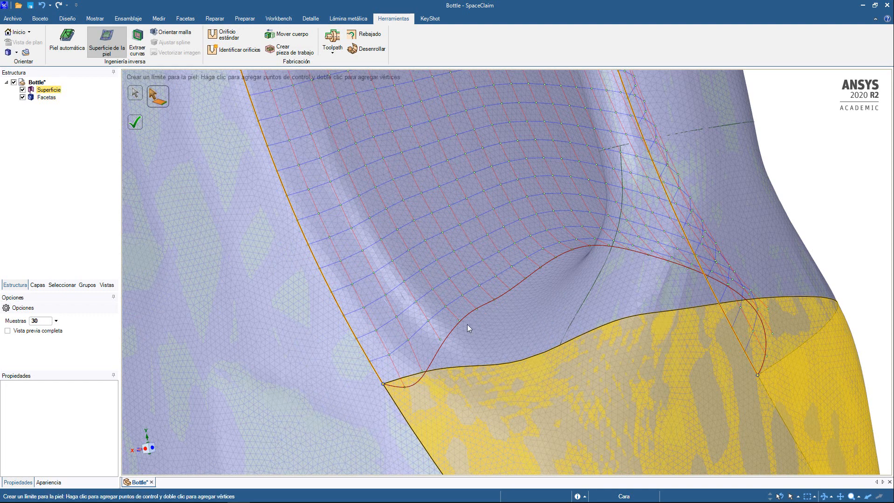
{"action": "left_click_drag", "start_coordinate": [486, 302], "coordinate": [469, 257]}
{"action": "middle_click_drag", "start_coordinate": [633, 296], "coordinate": [663, 298]}
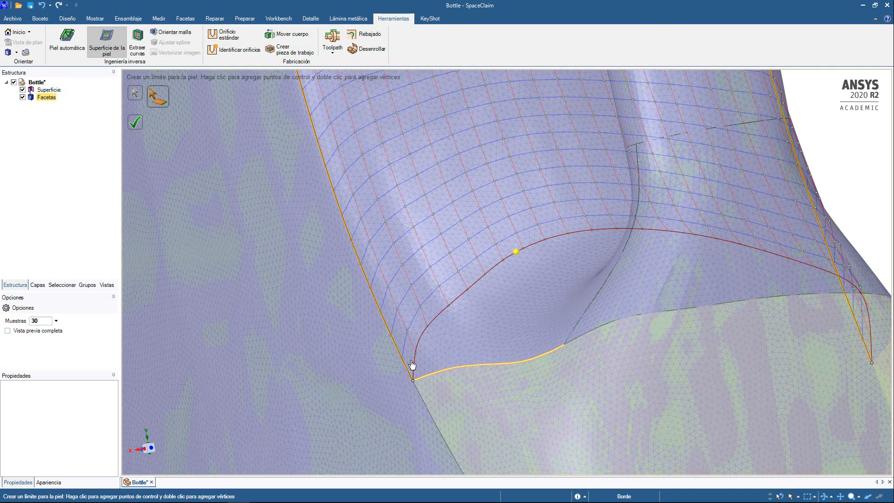
{"action": "middle_click_drag", "start_coordinate": [490, 251], "coordinate": [620, 347]}
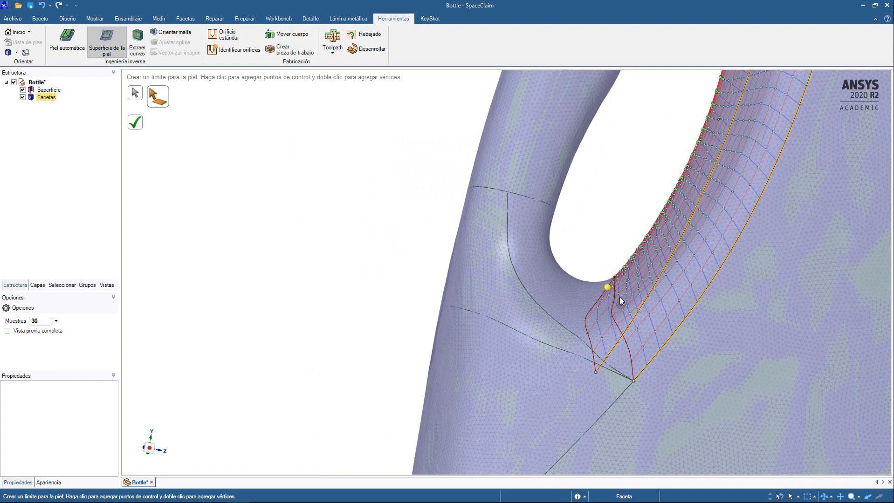
{"action": "middle_click_drag", "start_coordinate": [619, 297], "coordinate": [587, 305]}
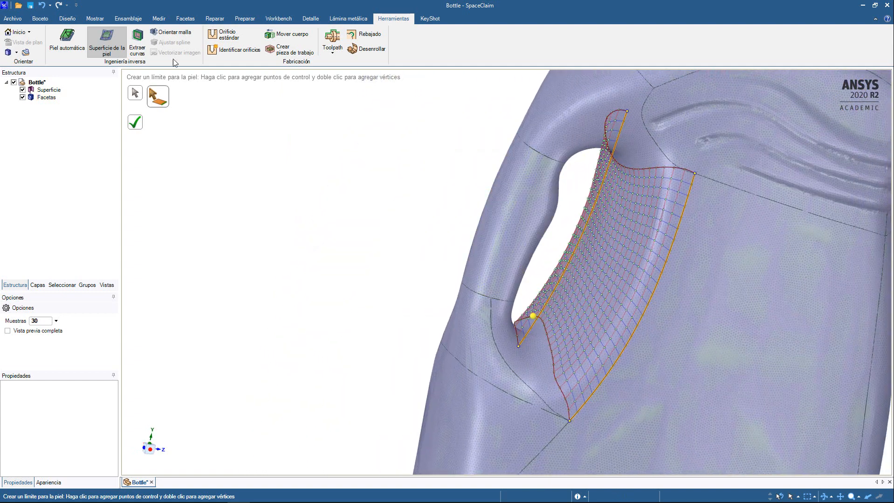
{"action": "left_click", "coordinate": [137, 125]}
Hide the faceted body to examine the uncovered gaps around the handle, and show it again.
{"action": "mouse_move", "coordinate": [621, 312]}
{"action": "middle_mouse_down"}
{"action": "mouse_move", "coordinate": [693, 306]}
{"action": "mouse_move", "coordinate": [680, 294]}
{"action": "mouse_move", "coordinate": [656, 298]}
{"action": "middle_mouse_up"}
{"action": "mouse_move", "coordinate": [555, 256]}
{"action": "middle_mouse_down"}
{"action": "mouse_move", "coordinate": [609, 265]}
{"action": "mouse_move", "coordinate": [605, 250]}
{"action": "middle_mouse_up"}
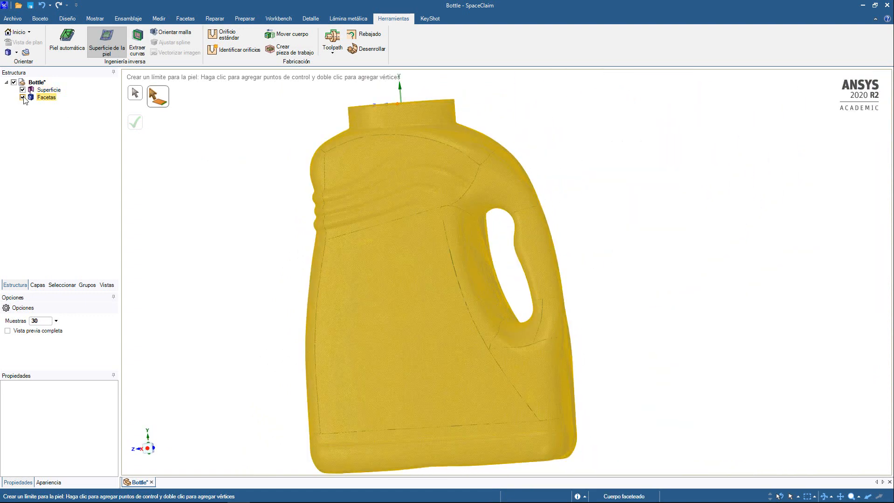
{"action": "left_click", "coordinate": [22, 97]}
{"action": "middle_click_drag", "start_coordinate": [606, 280], "coordinate": [643, 301]}
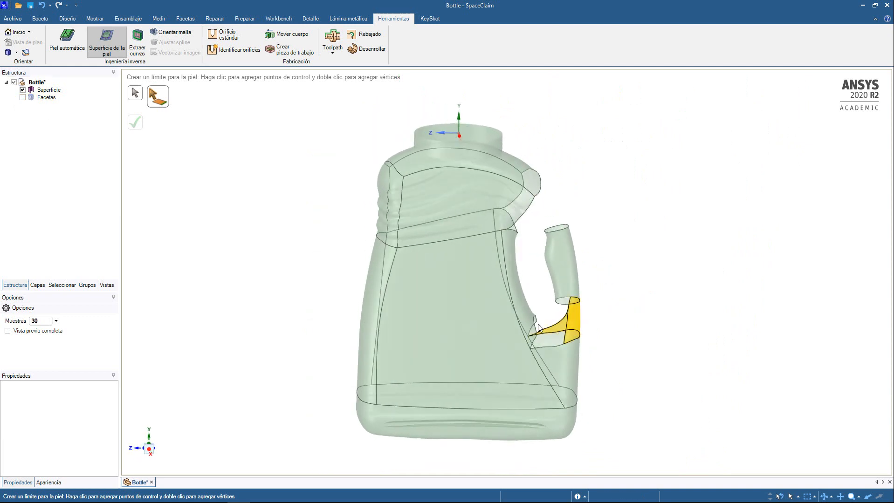
{"action": "scroll", "coordinate": [558, 319], "scroll_direction": "up", "scroll_amount": 5}
{"action": "scroll", "coordinate": [558, 319], "scroll_direction": "up", "scroll_amount": 3}
{"action": "scroll", "coordinate": [545, 333], "scroll_direction": "up", "scroll_amount": 3}
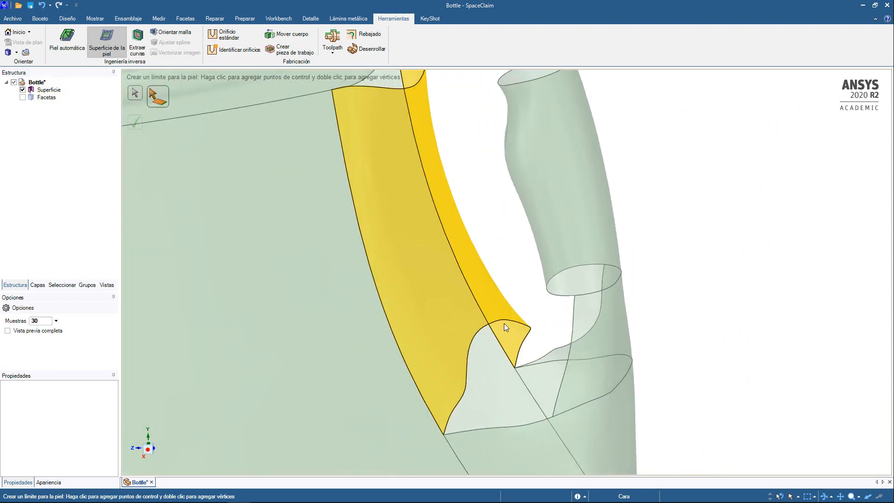
{"action": "scroll", "coordinate": [635, 224], "scroll_direction": "down", "scroll_amount": 8}
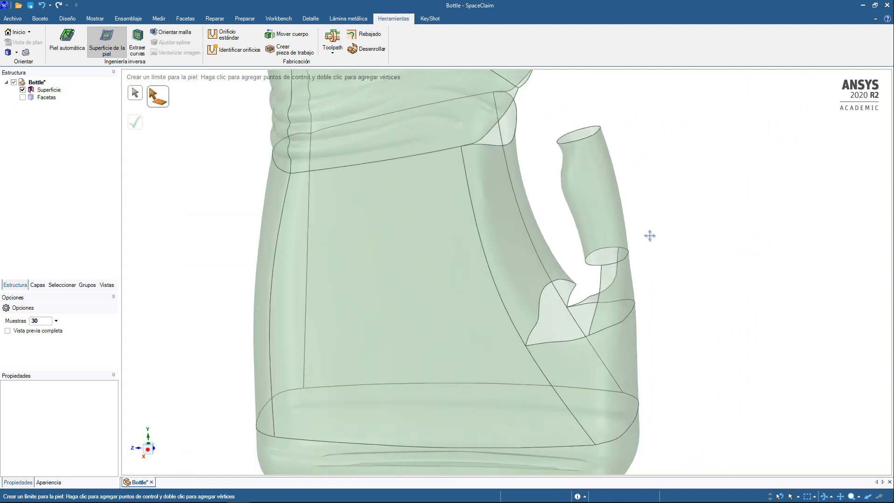
{"action": "middle_click_drag", "start_coordinate": [654, 276], "coordinate": [590, 277]}
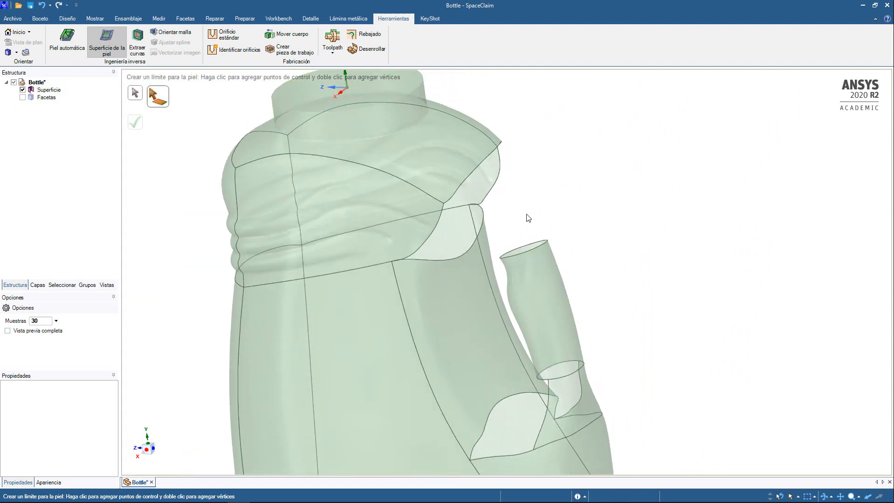
{"action": "left_click", "coordinate": [22, 97]}
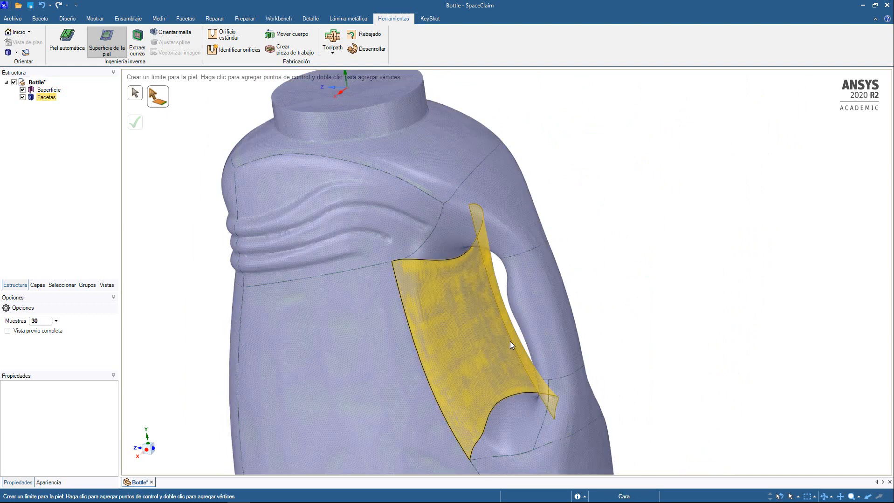
Try bounding a patch under the handle opening with the recess patch's lower edge and the handle's lower edge.
{"action": "middle_click_drag", "start_coordinate": [571, 376], "coordinate": [612, 372]}
{"action": "middle_click_drag", "start_coordinate": [612, 372], "coordinate": [599, 334], "text": "ctrl"}
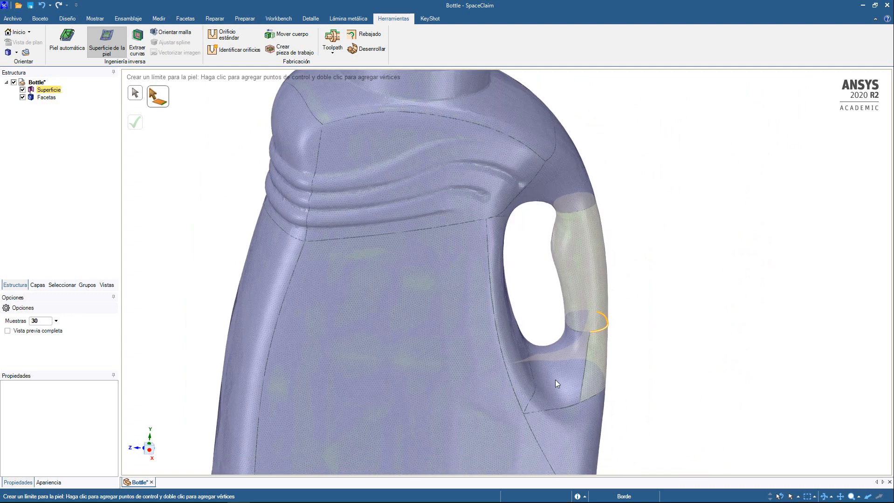
{"action": "scroll", "coordinate": [561, 366], "scroll_direction": "up", "scroll_amount": 5}
{"action": "middle_click_drag", "start_coordinate": [556, 368], "coordinate": [543, 369]}
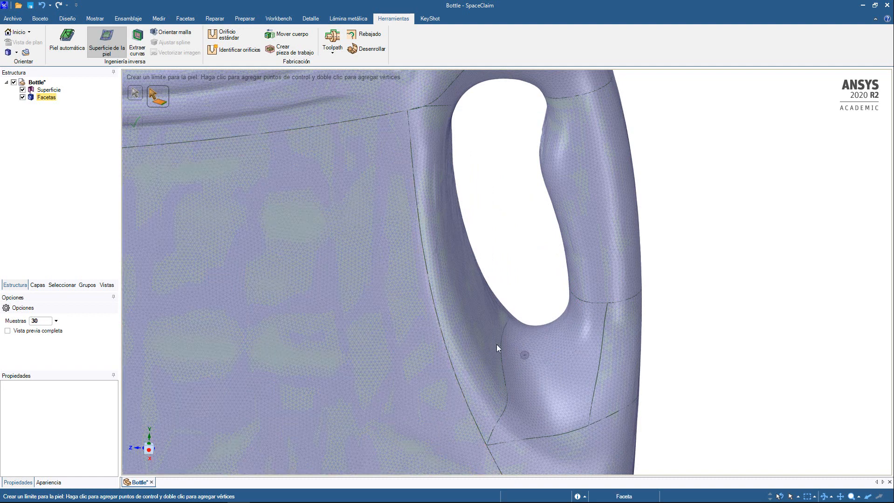
{"action": "left_click", "coordinate": [501, 345]}
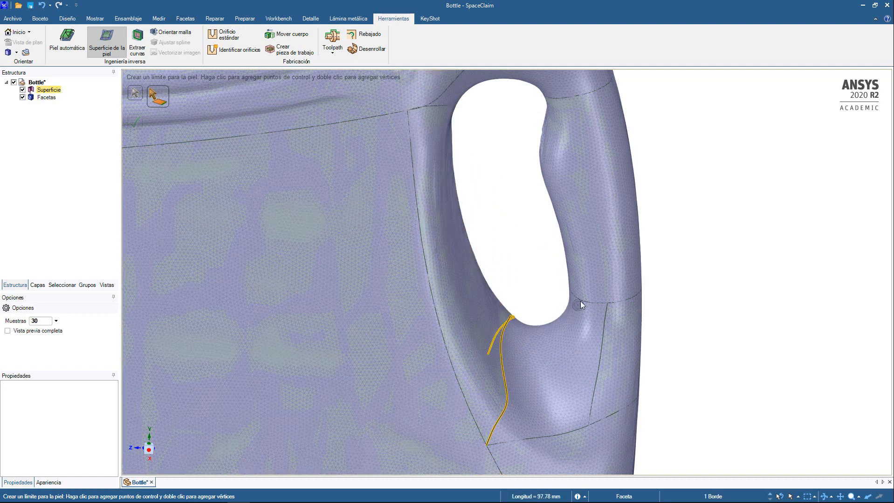
{"action": "left_click", "coordinate": [581, 301]}
{"action": "middle_click_drag", "start_coordinate": [584, 304], "coordinate": [601, 392]}
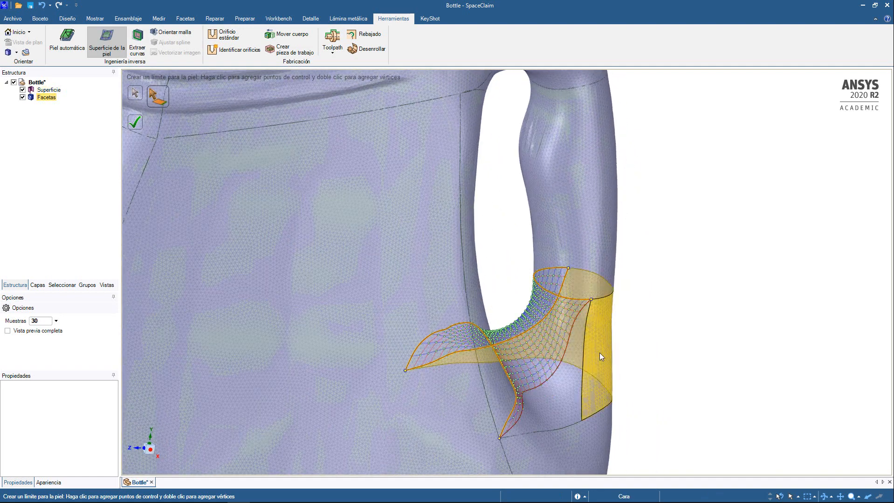
{"action": "key", "text": "Return"}
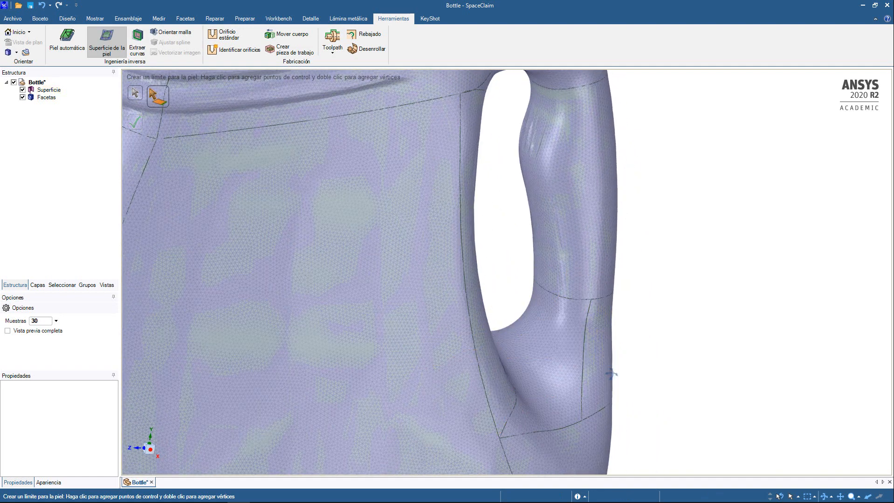
Draw a boundary from the vertex on the handle's lower edge through one control point to the recess patch's lower edge.
{"action": "middle_click_drag", "start_coordinate": [610, 372], "coordinate": [593, 367]}
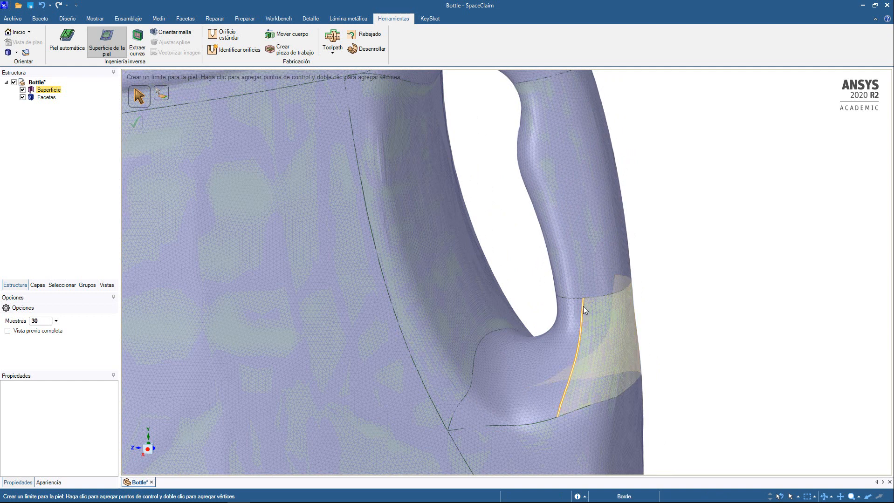
{"action": "left_click", "coordinate": [582, 297]}
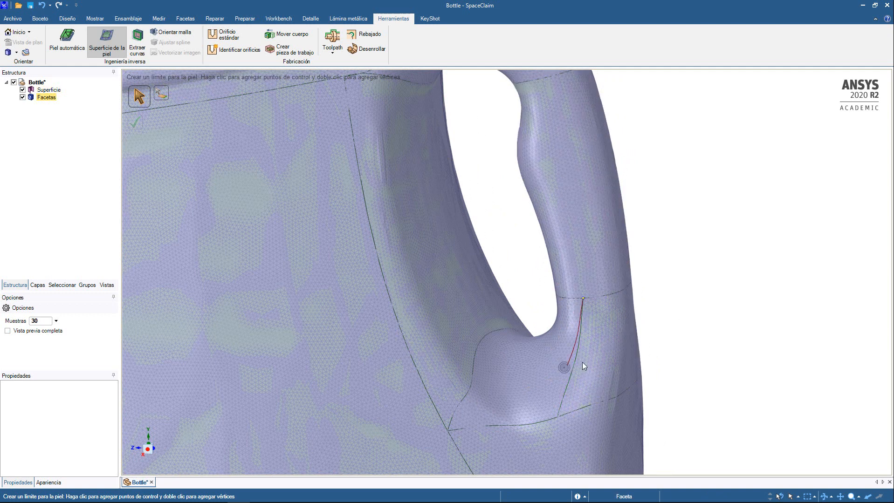
{"action": "middle_click_drag", "start_coordinate": [583, 363], "coordinate": [620, 359]}
{"action": "left_click", "coordinate": [538, 353]}
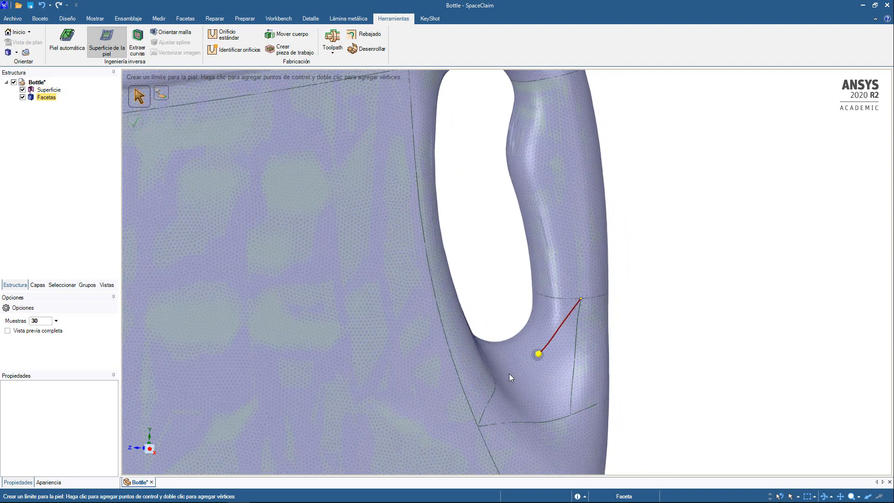
{"action": "middle_click_drag", "start_coordinate": [507, 387], "coordinate": [485, 387]}
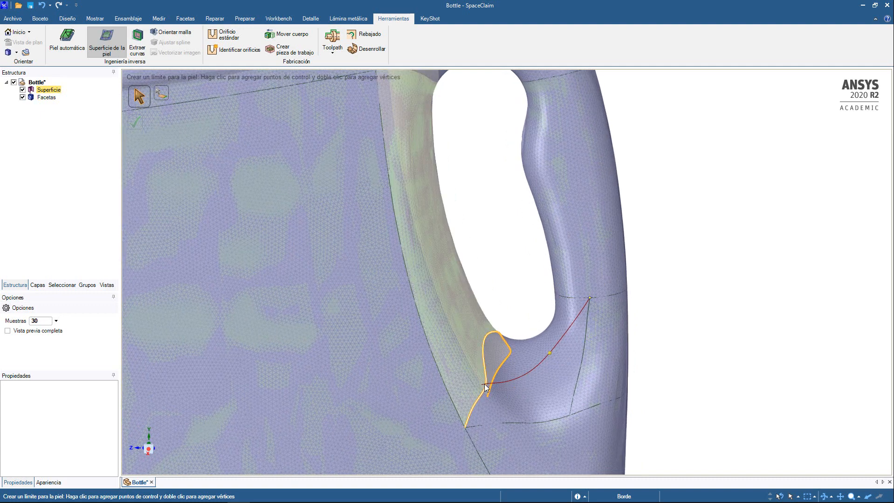
{"action": "left_click", "coordinate": [487, 387]}
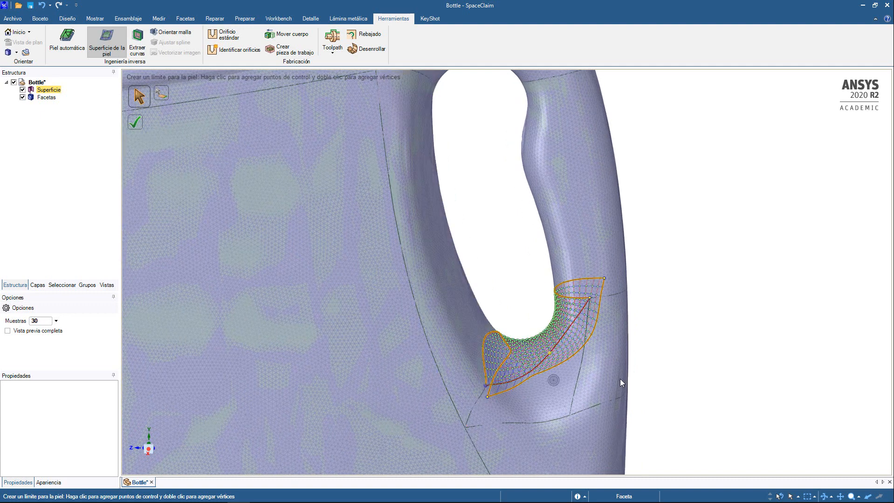
Move the boundary's endpoint down to the side patch's corner and create the patch under the handle opening.
{"action": "middle_click_drag", "start_coordinate": [618, 379], "coordinate": [517, 388]}
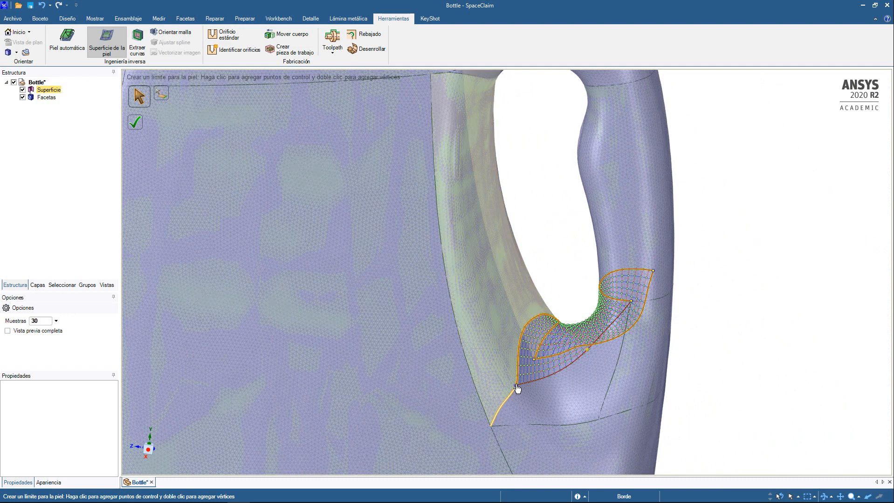
{"action": "left_click_drag", "start_coordinate": [512, 403], "coordinate": [491, 426]}
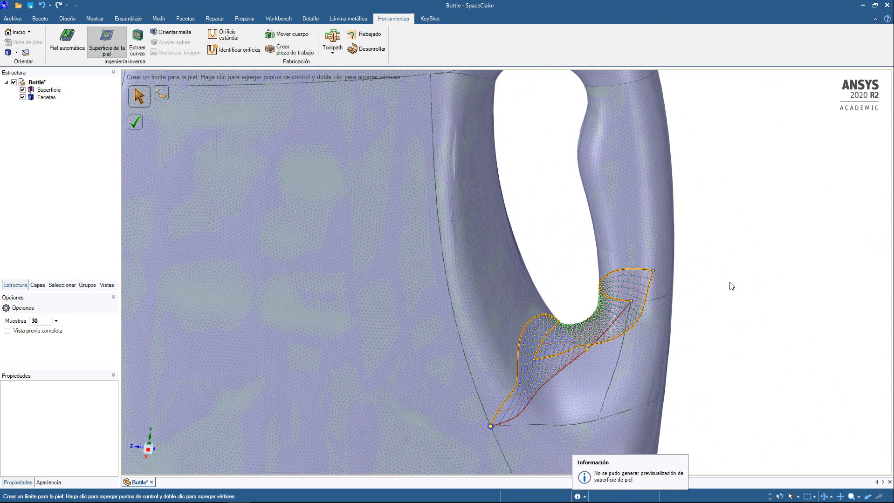
{"action": "middle_click_drag", "start_coordinate": [716, 317], "coordinate": [741, 335]}
{"action": "middle_click_drag", "start_coordinate": [667, 352], "coordinate": [684, 299]}
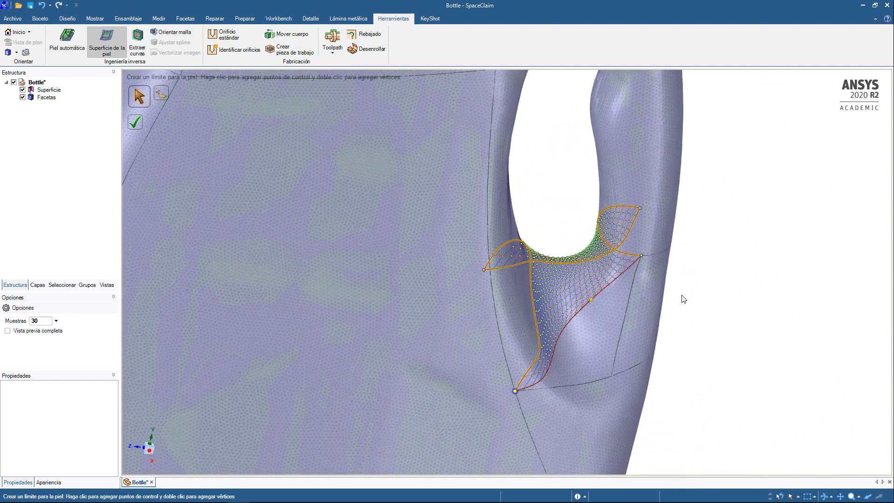
{"action": "left_click", "coordinate": [136, 126]}
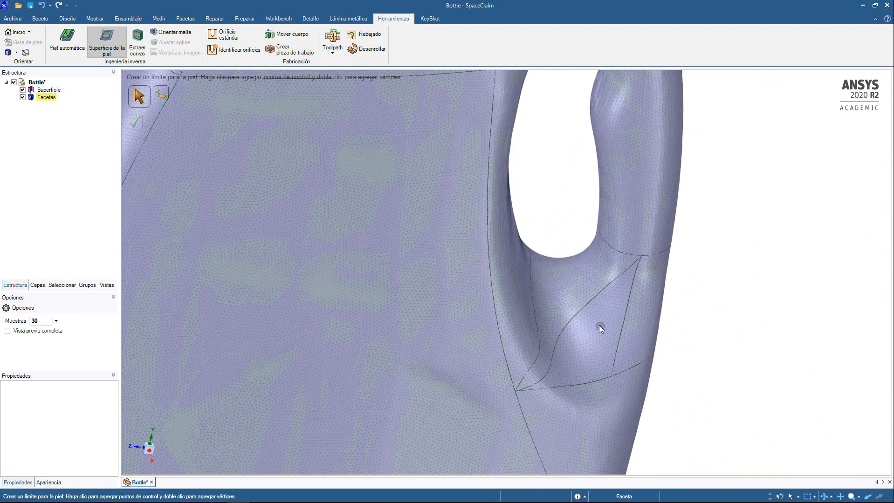
Fill the remaining gap below the handle with a skin patch bounded by the edges of its neighbouring patches.
{"action": "left_click", "coordinate": [166, 99]}
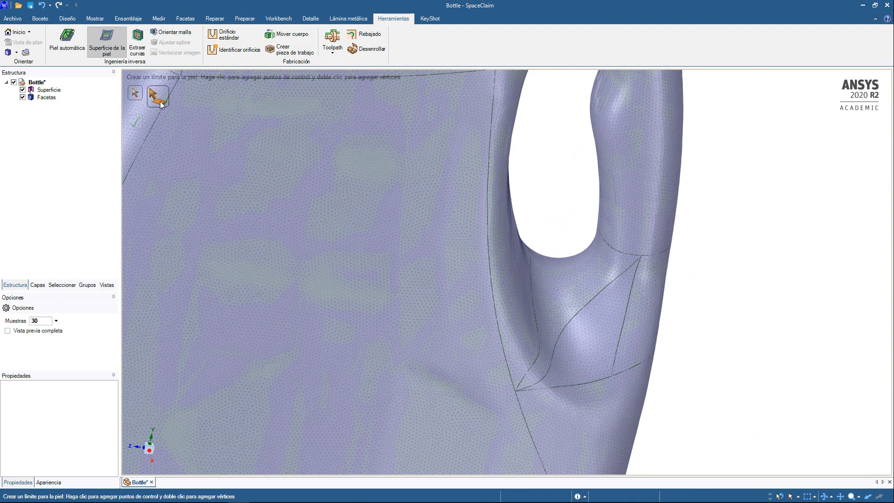
{"action": "left_click", "coordinate": [578, 318]}
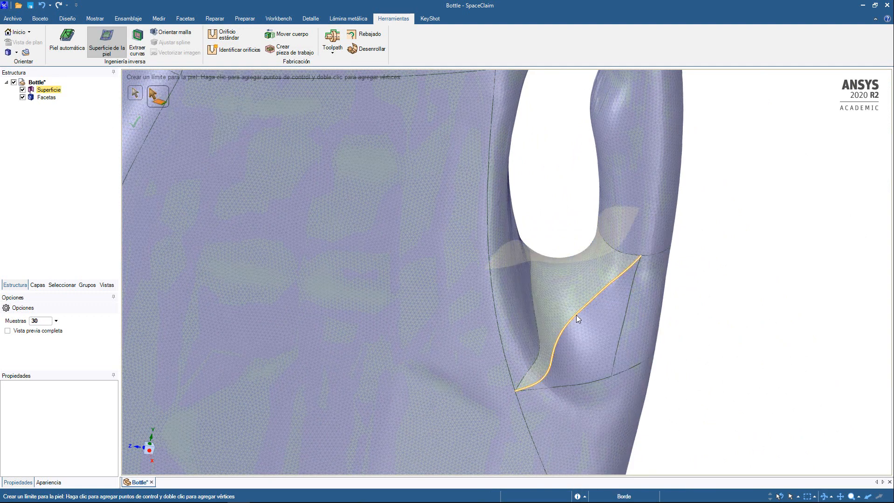
{"action": "left_click", "coordinate": [624, 324]}
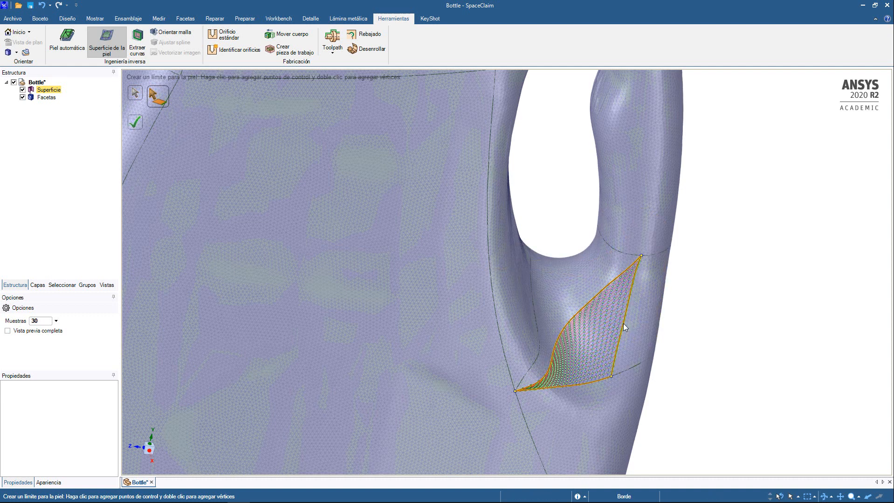
{"action": "middle_click_drag", "start_coordinate": [619, 387], "coordinate": [588, 383]}
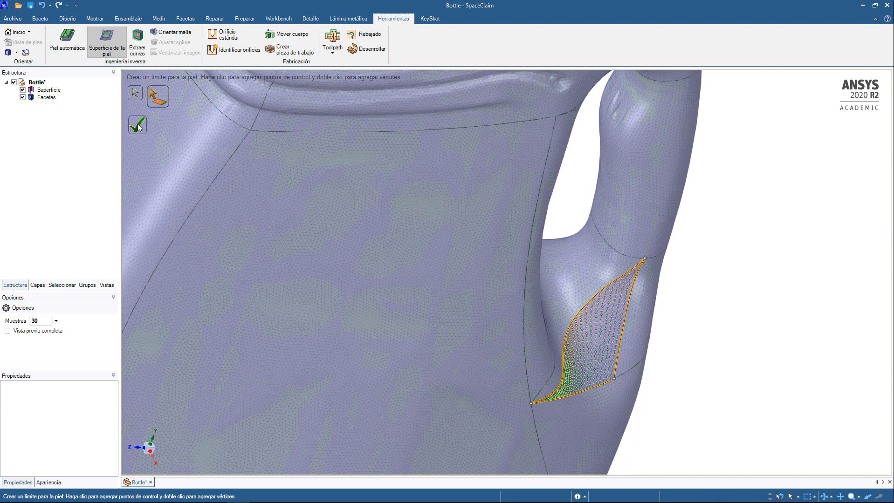
{"action": "left_click", "coordinate": [137, 125]}
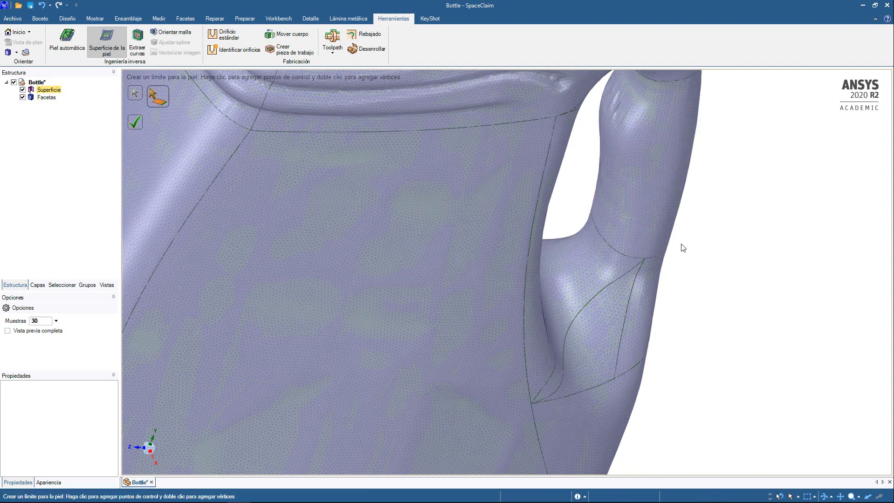
Hide the facet mesh to examine the remaining gaps between the surface patches around the handle, and show it again.
{"action": "scroll", "coordinate": [680, 246], "scroll_direction": "down", "scroll_amount": 3}
{"action": "middle_click_drag", "start_coordinate": [700, 260], "coordinate": [707, 232]}
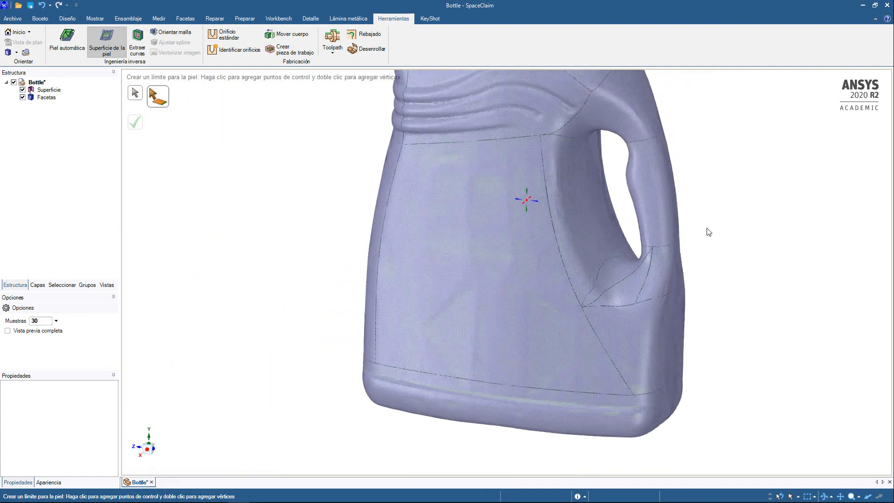
{"action": "left_click", "coordinate": [23, 97]}
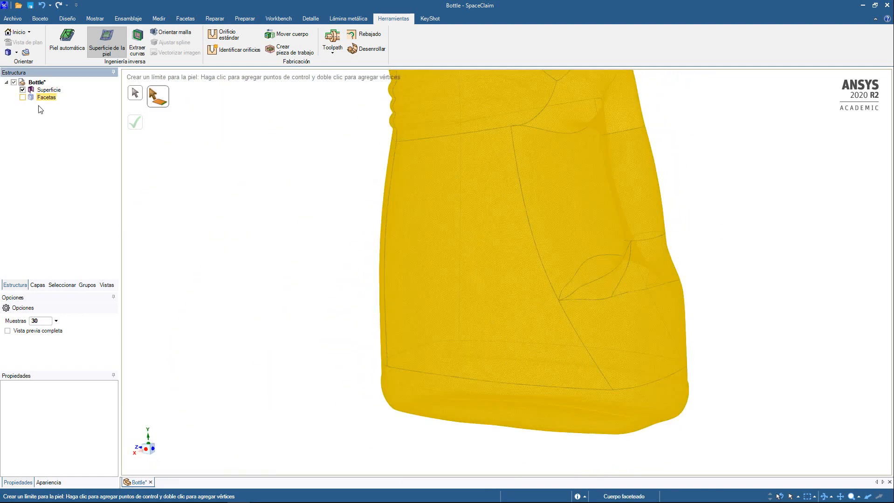
{"action": "scroll", "coordinate": [667, 263], "scroll_direction": "up", "scroll_amount": 3}
{"action": "middle_click_drag", "start_coordinate": [756, 274], "coordinate": [783, 286]}
{"action": "mouse_move", "coordinate": [737, 312]}
{"action": "middle_mouse_down"}
{"action": "mouse_move", "coordinate": [686, 295]}
{"action": "mouse_move", "coordinate": [734, 296]}
{"action": "mouse_move", "coordinate": [642, 320]}
{"action": "mouse_move", "coordinate": [642, 349]}
{"action": "mouse_move", "coordinate": [724, 313]}
{"action": "mouse_move", "coordinate": [717, 181]}
{"action": "mouse_move", "coordinate": [660, 243]}
{"action": "mouse_move", "coordinate": [717, 209]}
{"action": "mouse_move", "coordinate": [704, 279]}
{"action": "middle_mouse_up"}
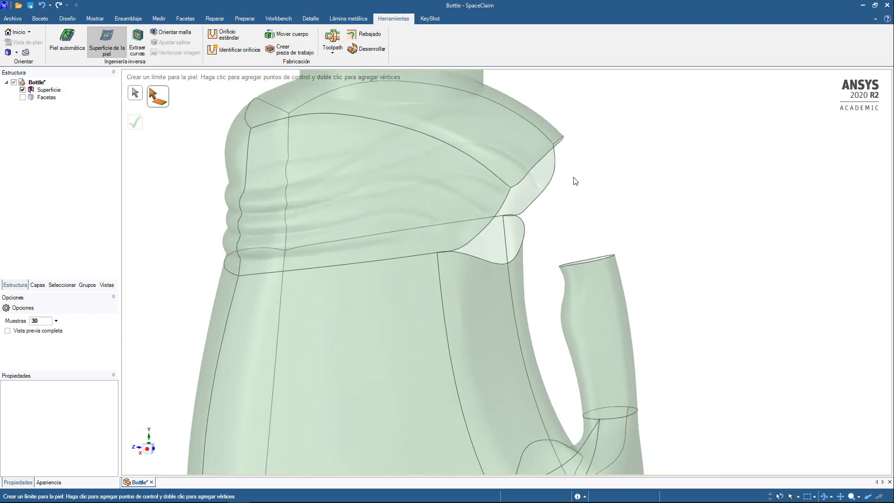
{"action": "left_click", "coordinate": [23, 98]}
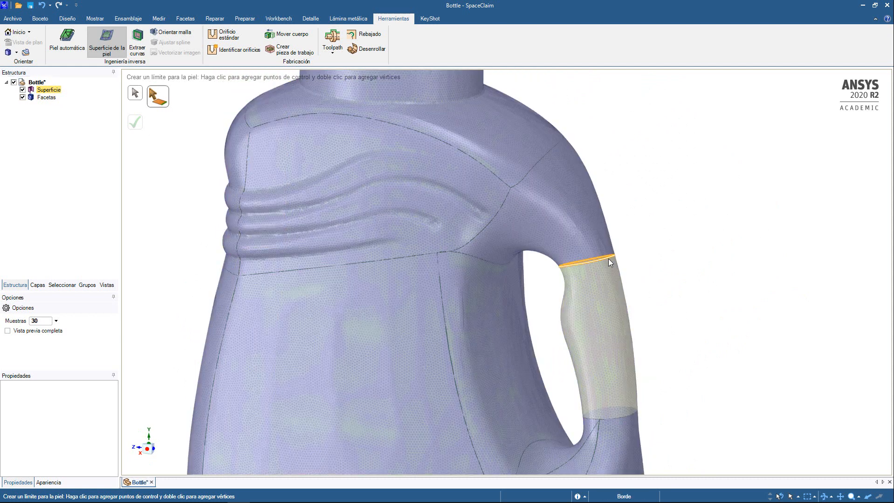
{"action": "middle_click_drag", "start_coordinate": [567, 291], "coordinate": [572, 258]}
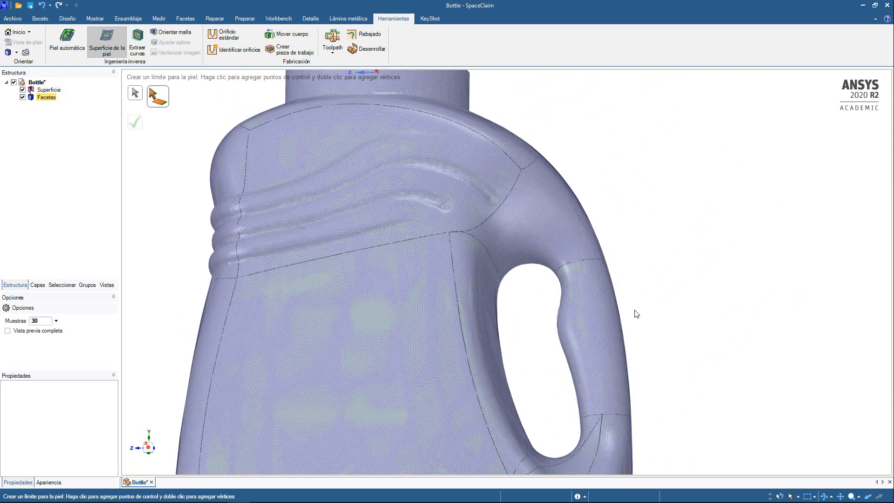
{"action": "middle_click_drag", "start_coordinate": [571, 261], "coordinate": [536, 266]}
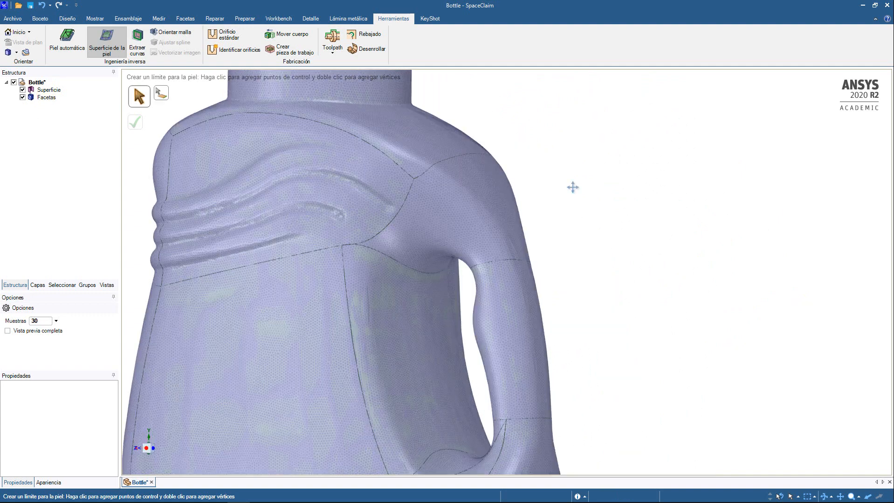
{"action": "middle_click_drag", "start_coordinate": [573, 188], "coordinate": [606, 171], "text": "shift"}
{"action": "scroll", "coordinate": [448, 167], "scroll_direction": "up", "scroll_amount": 2}
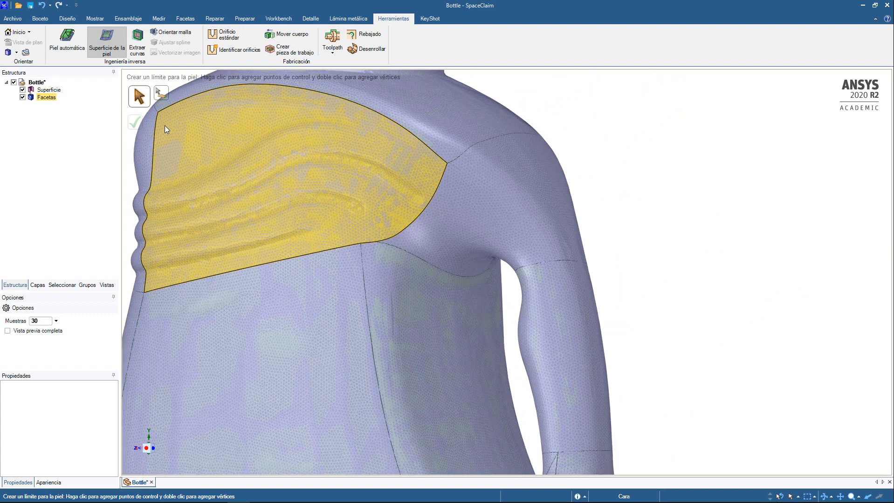
{"action": "double_click", "coordinate": [446, 165]}
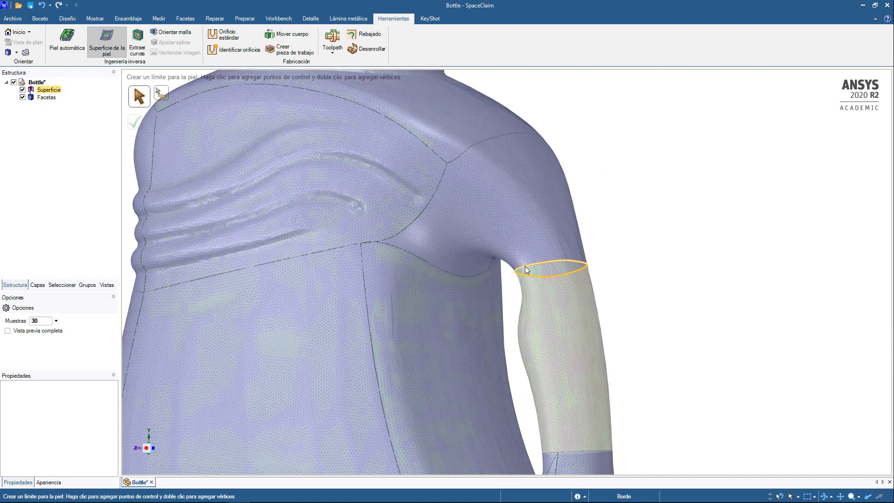
{"action": "left_click", "coordinate": [446, 165]}
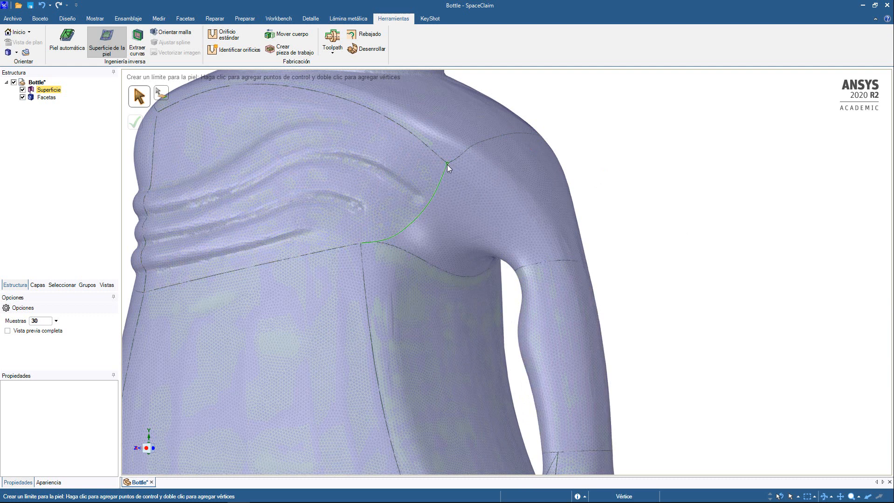
{"action": "left_click", "coordinate": [521, 260]}
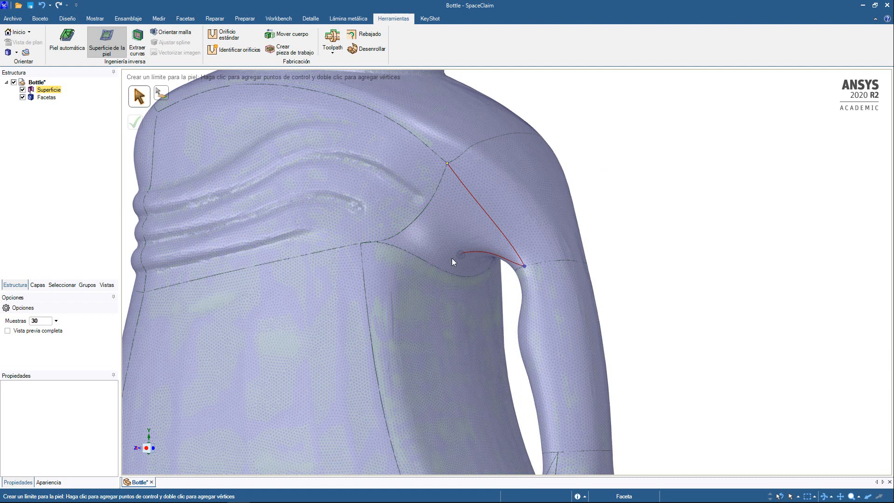
{"action": "left_click", "coordinate": [410, 253]}
{"action": "key", "text": "Escape"}
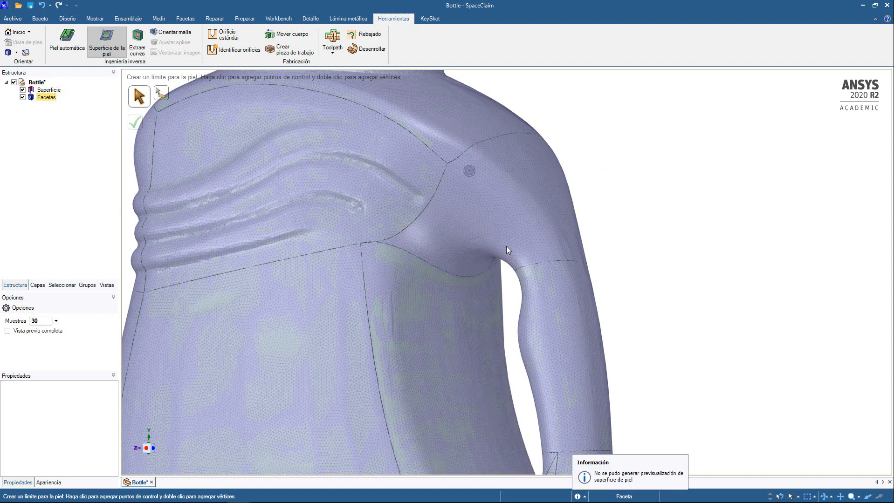
{"action": "left_click", "coordinate": [528, 264]}
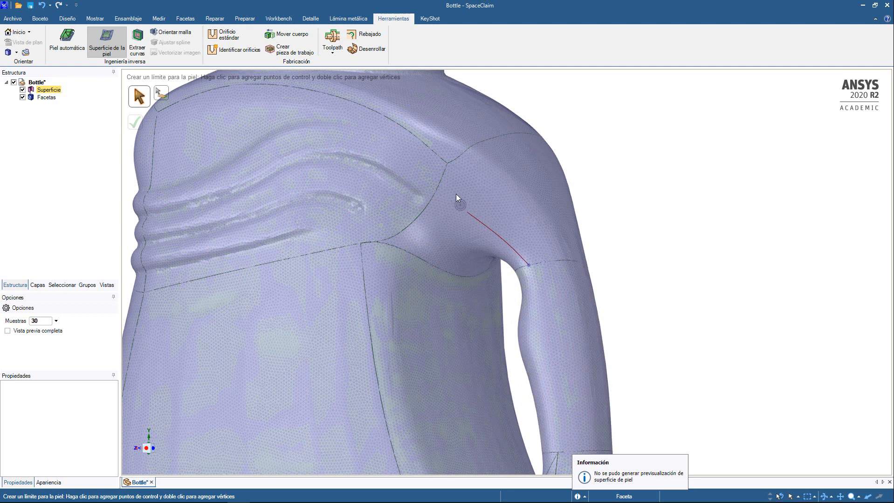
{"action": "left_click", "coordinate": [447, 164]}
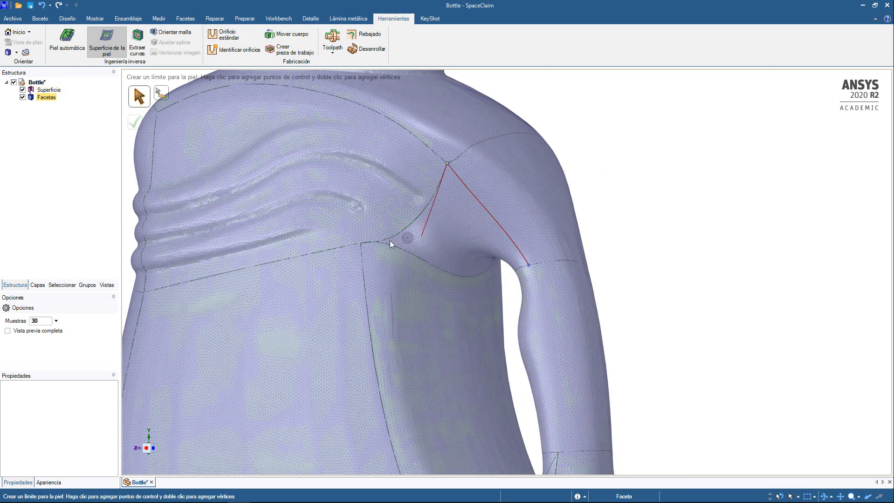
{"action": "mouse_move", "coordinate": [447, 241]}
{"action": "middle_mouse_down"}
{"action": "mouse_move", "coordinate": [512, 231]}
{"action": "mouse_move", "coordinate": [578, 243]}
{"action": "mouse_move", "coordinate": [530, 233]}
{"action": "mouse_move", "coordinate": [585, 230]}
{"action": "middle_mouse_up"}
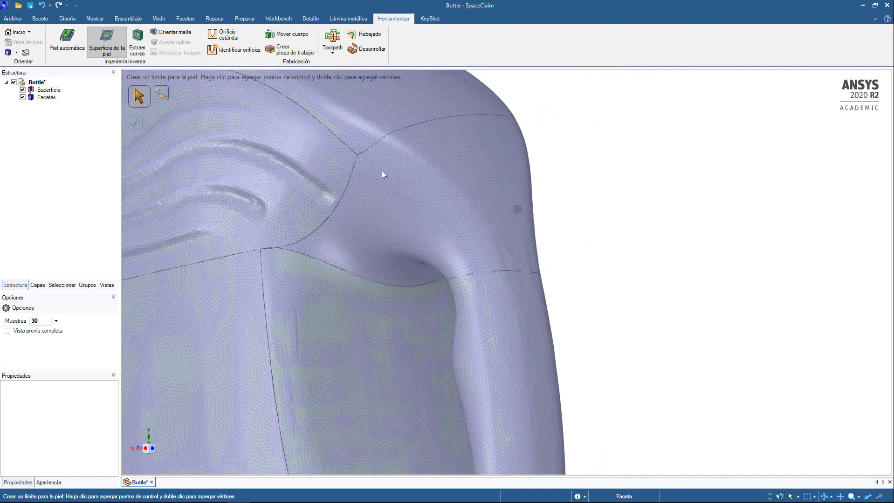
Create a skin patch over the handle's upper bend, bounded by straight boundaries from both shoulder corners to the grip patch's upper edge.
{"action": "left_click", "coordinate": [357, 154]}
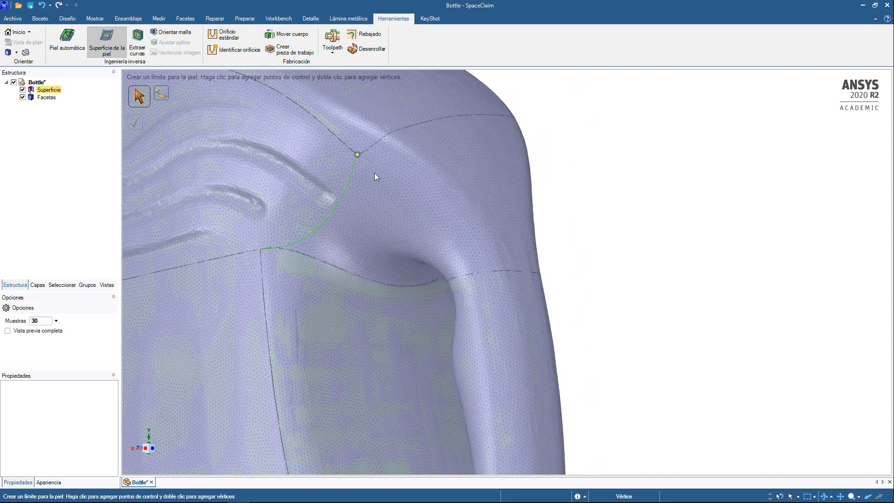
{"action": "left_click", "coordinate": [456, 278]}
{"action": "mouse_move", "coordinate": [537, 260]}
{"action": "middle_mouse_down"}
{"action": "mouse_move", "coordinate": [456, 268]}
{"action": "mouse_move", "coordinate": [517, 245]}
{"action": "mouse_move", "coordinate": [479, 254]}
{"action": "mouse_move", "coordinate": [547, 272]}
{"action": "middle_mouse_up"}
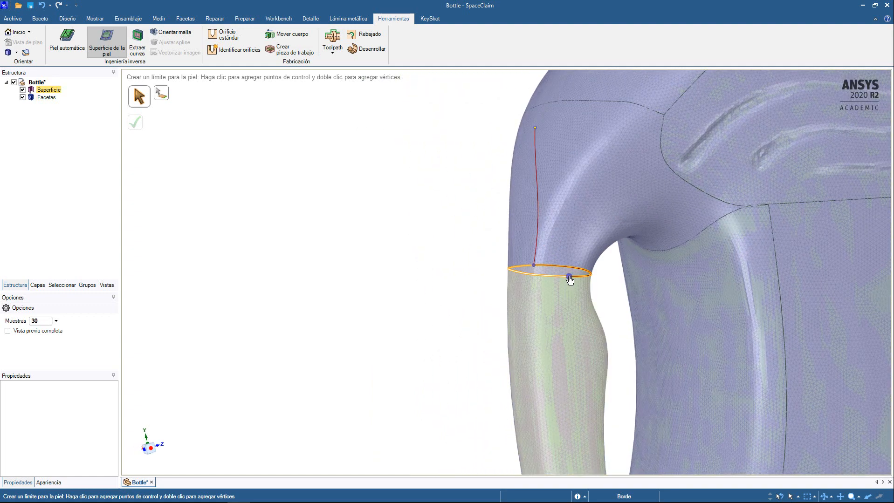
{"action": "left_click", "coordinate": [569, 276]}
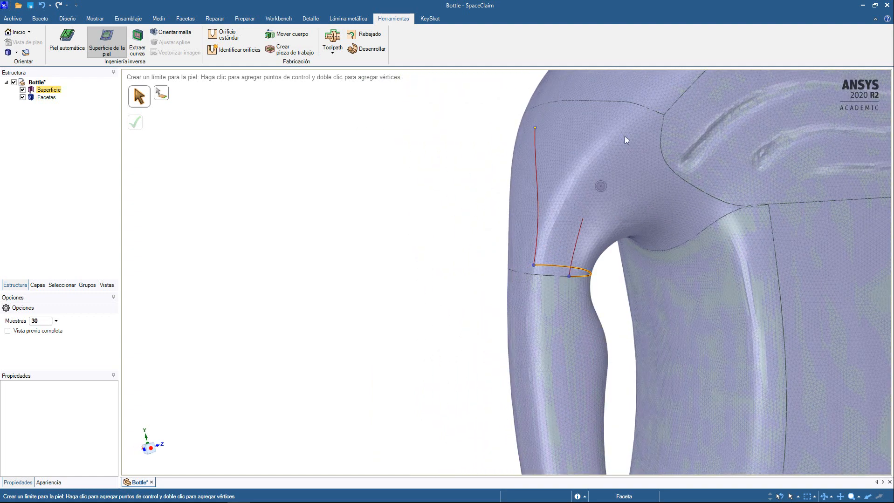
{"action": "left_click", "coordinate": [666, 115]}
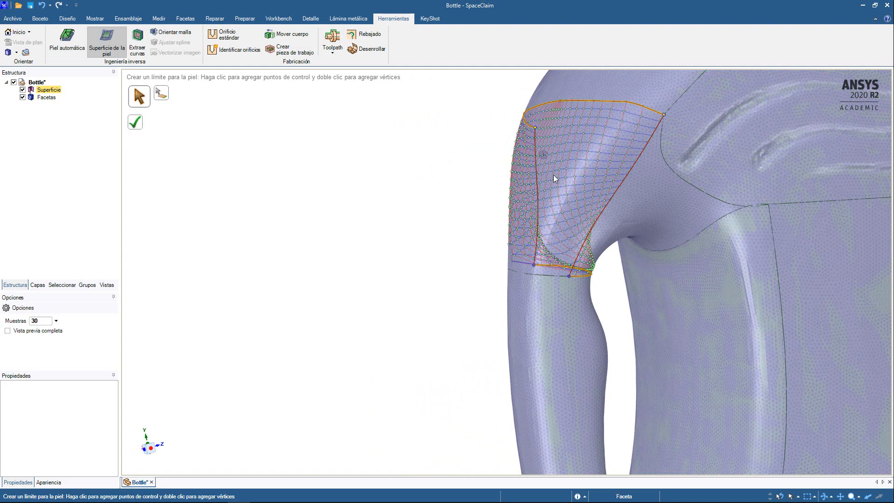
{"action": "middle_click_drag", "start_coordinate": [553, 175], "coordinate": [648, 182]}
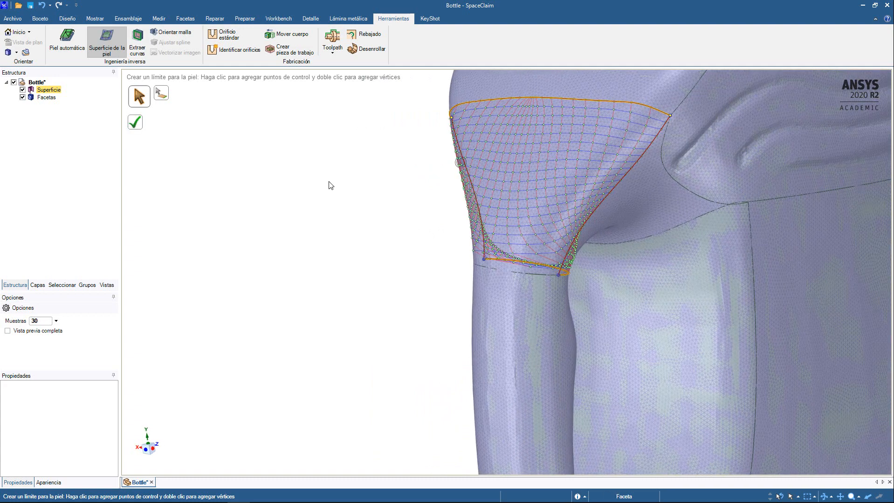
{"action": "left_click", "coordinate": [135, 125]}
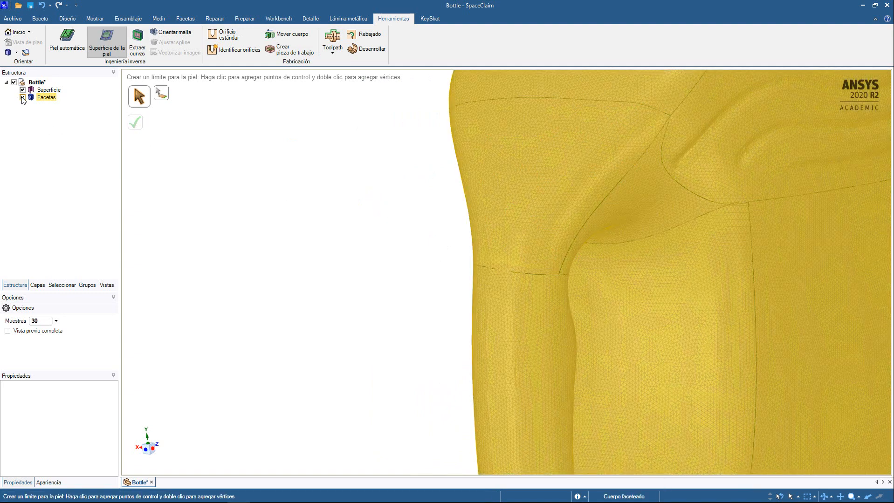
Hide the facet mesh and examine how the new upper handle patch meets the grip patch's upper edge.
{"action": "left_click", "coordinate": [23, 98]}
{"action": "middle_click_drag", "start_coordinate": [259, 194], "coordinate": [645, 242]}
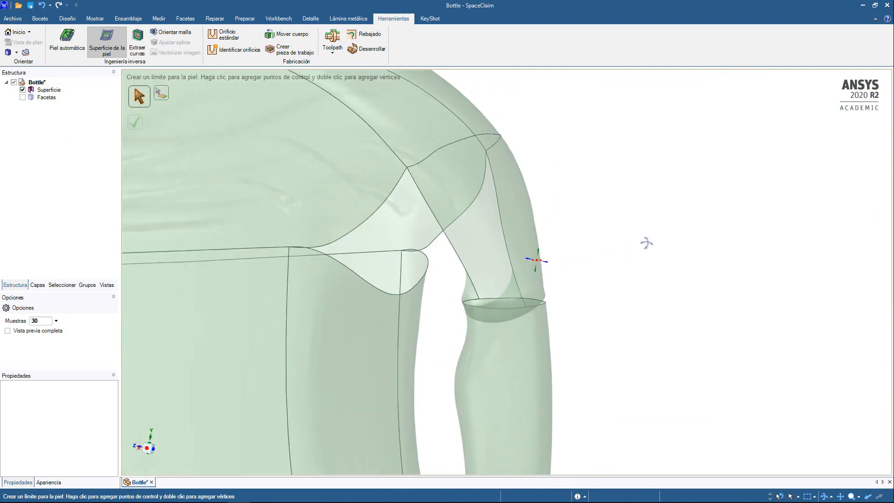
{"action": "mouse_move", "coordinate": [588, 250]}
{"action": "middle_mouse_down"}
{"action": "mouse_move", "coordinate": [611, 285]}
{"action": "mouse_move", "coordinate": [645, 275]}
{"action": "mouse_move", "coordinate": [649, 251]}
{"action": "mouse_move", "coordinate": [525, 266]}
{"action": "mouse_move", "coordinate": [533, 276]}
{"action": "mouse_move", "coordinate": [469, 272]}
{"action": "mouse_move", "coordinate": [575, 252]}
{"action": "mouse_move", "coordinate": [643, 256]}
{"action": "mouse_move", "coordinate": [664, 289]}
{"action": "mouse_move", "coordinate": [666, 342]}
{"action": "mouse_move", "coordinate": [674, 332]}
{"action": "mouse_move", "coordinate": [663, 308]}
{"action": "mouse_move", "coordinate": [569, 269]}
{"action": "mouse_move", "coordinate": [598, 263]}
{"action": "mouse_move", "coordinate": [517, 291]}
{"action": "mouse_move", "coordinate": [607, 292]}
{"action": "middle_mouse_up"}
{"action": "scroll", "coordinate": [528, 291], "scroll_direction": "up", "scroll_amount": 5}
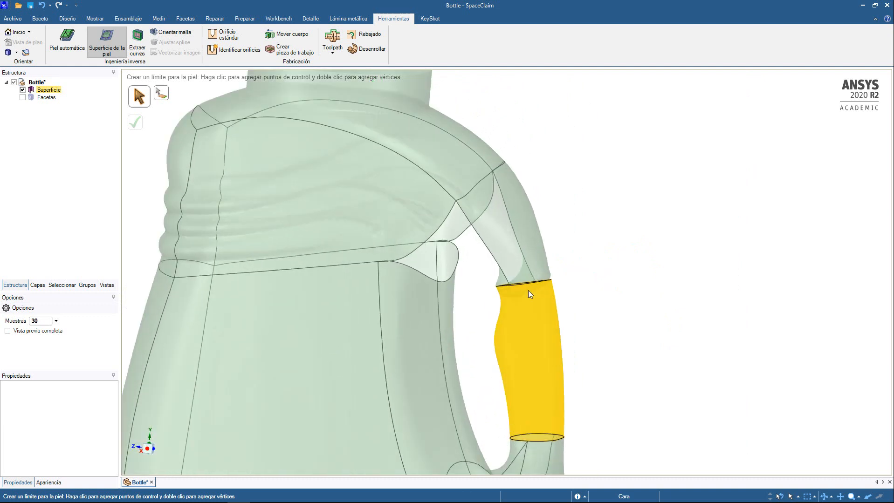
{"action": "mouse_move", "coordinate": [630, 247]}
{"action": "middle_mouse_down"}
{"action": "mouse_move", "coordinate": [621, 285]}
{"action": "mouse_move", "coordinate": [638, 274]}
{"action": "mouse_move", "coordinate": [639, 253]}
{"action": "mouse_move", "coordinate": [562, 265]}
{"action": "mouse_move", "coordinate": [561, 306]}
{"action": "mouse_move", "coordinate": [565, 299]}
{"action": "middle_mouse_up"}
{"action": "scroll", "coordinate": [566, 320], "scroll_direction": "up", "scroll_amount": 5}
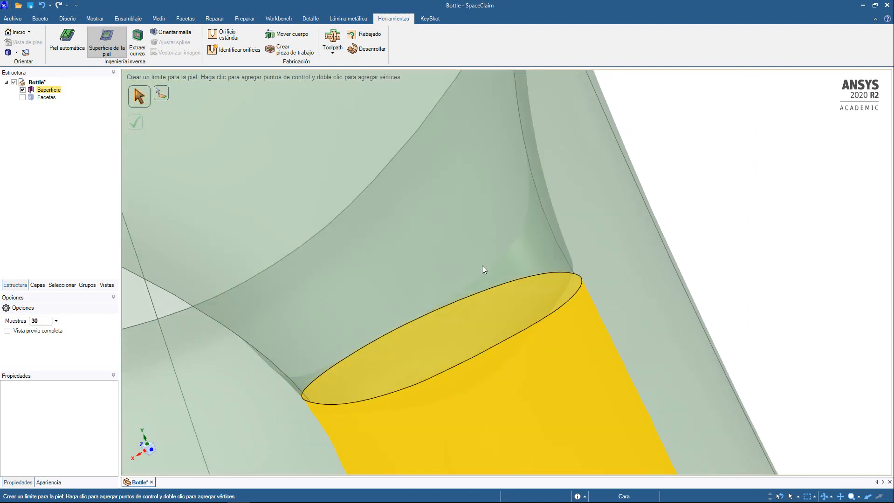
{"action": "middle_click_drag", "start_coordinate": [558, 308], "coordinate": [665, 249]}
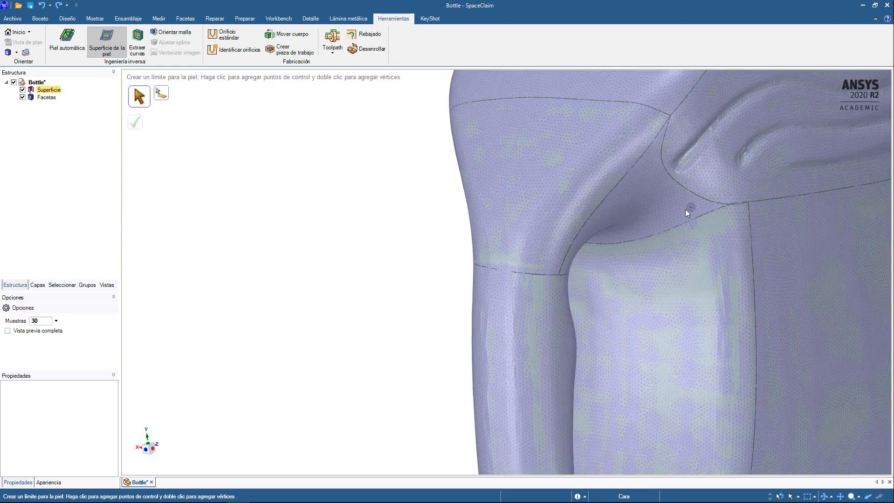
{"action": "middle_click_drag", "start_coordinate": [368, 260], "coordinate": [208, 226]}
{"action": "left_click", "coordinate": [23, 97]}
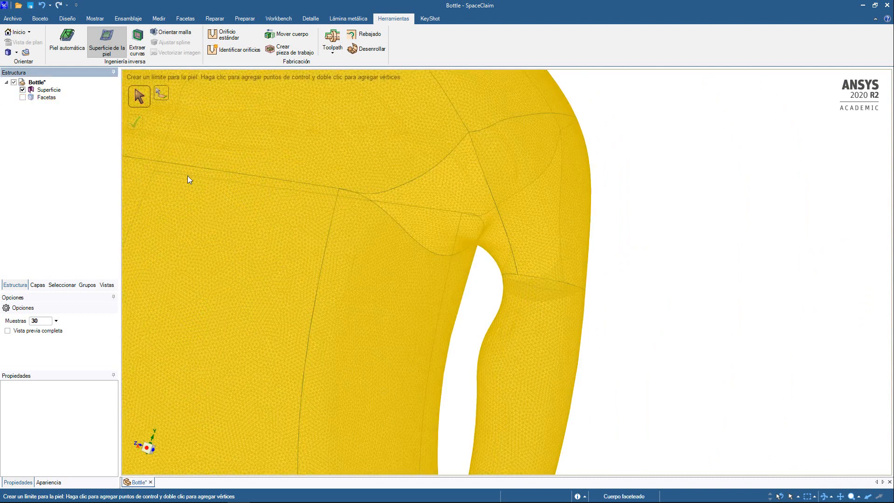
{"action": "middle_click_drag", "start_coordinate": [659, 296], "coordinate": [730, 341]}
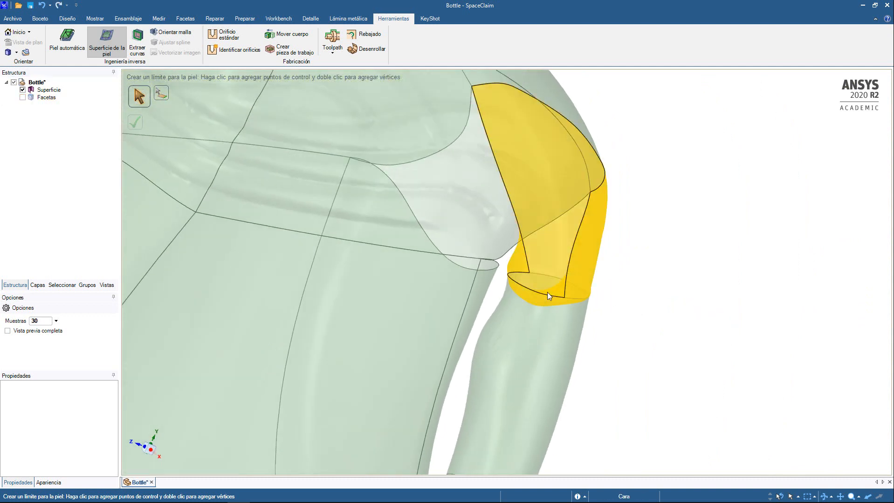
{"action": "scroll", "coordinate": [547, 292], "scroll_direction": "up", "scroll_amount": 5}
Undo the skin patch over the handle's upper bend and inspect the uncovered area with the facets hidden and shown.
{"action": "key", "text": "ctrl+z"}
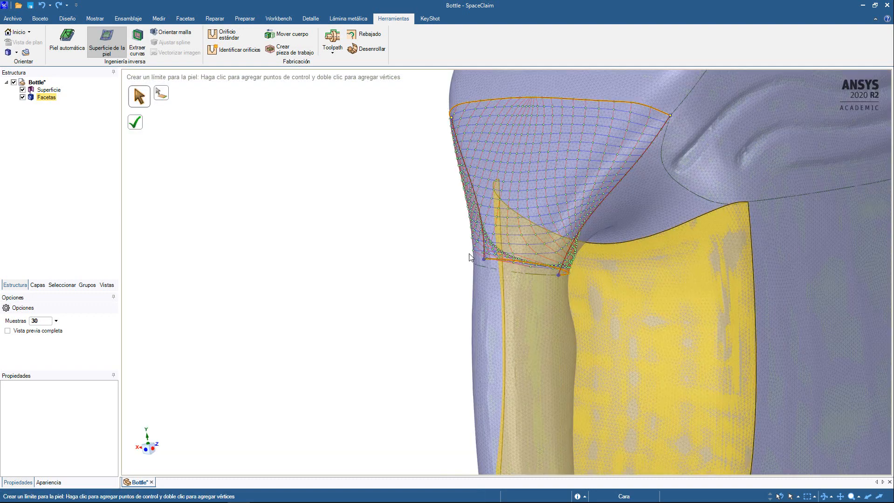
{"action": "middle_click_drag", "start_coordinate": [371, 264], "coordinate": [578, 273]}
{"action": "left_click", "coordinate": [22, 97]}
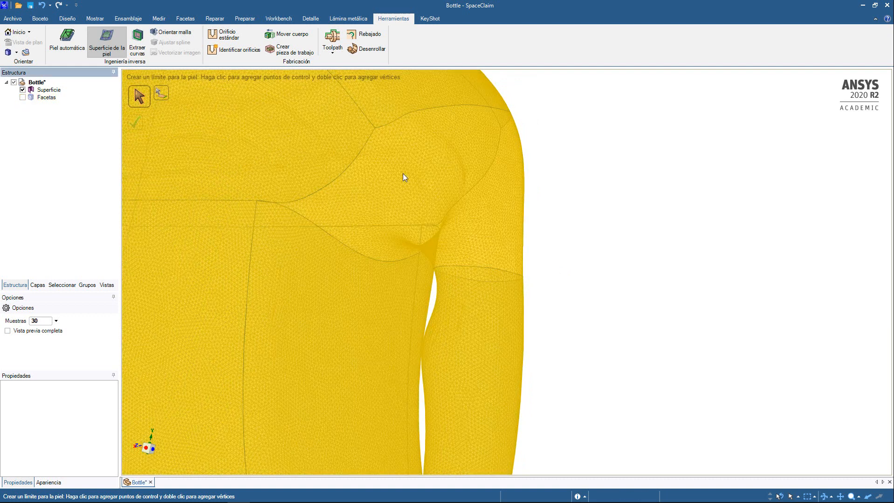
{"action": "middle_click_drag", "start_coordinate": [403, 173], "coordinate": [704, 173]}
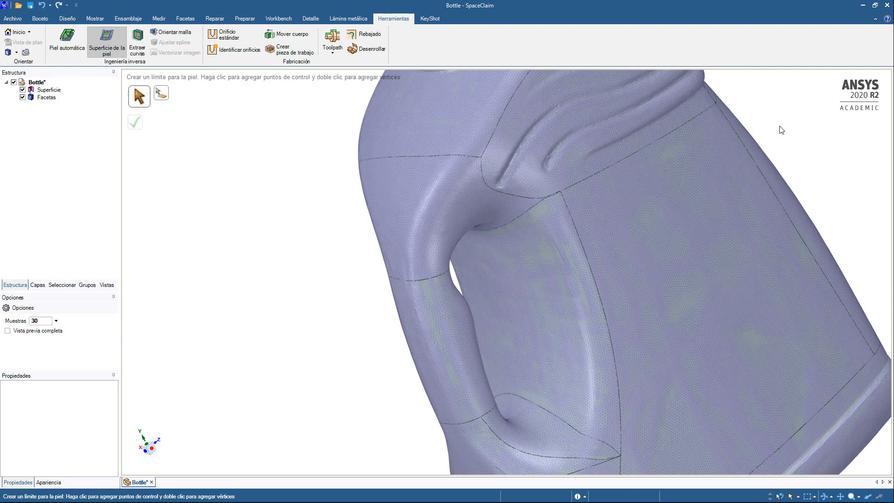
{"action": "middle_click_drag", "start_coordinate": [780, 128], "coordinate": [497, 149]}
{"action": "scroll", "coordinate": [483, 126], "scroll_direction": "up", "scroll_amount": 1}
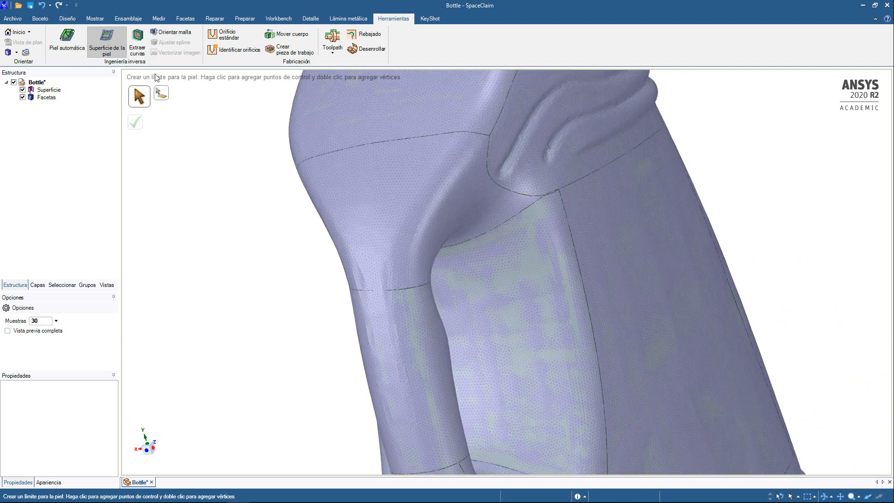
Draw a boundary from the shoulder corner through one control point on the handle's bend to the grip patch's upper edge.
{"action": "left_click", "coordinate": [490, 136]}
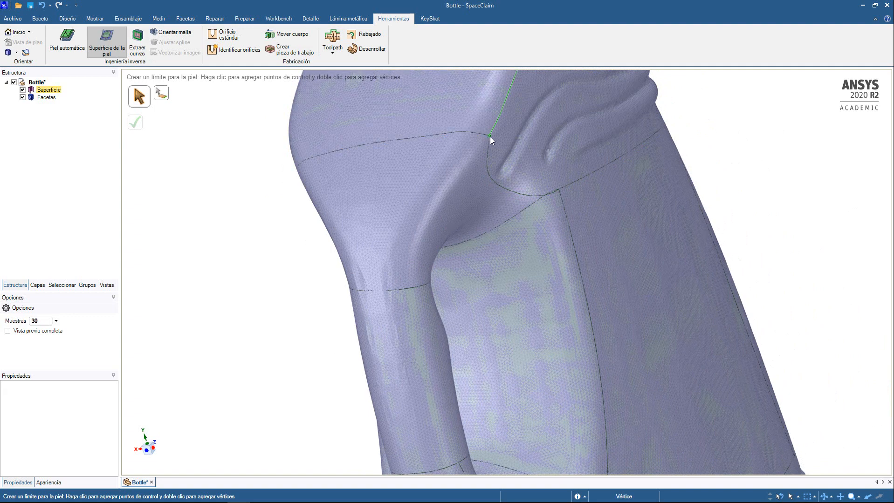
{"action": "left_click", "coordinate": [490, 137]}
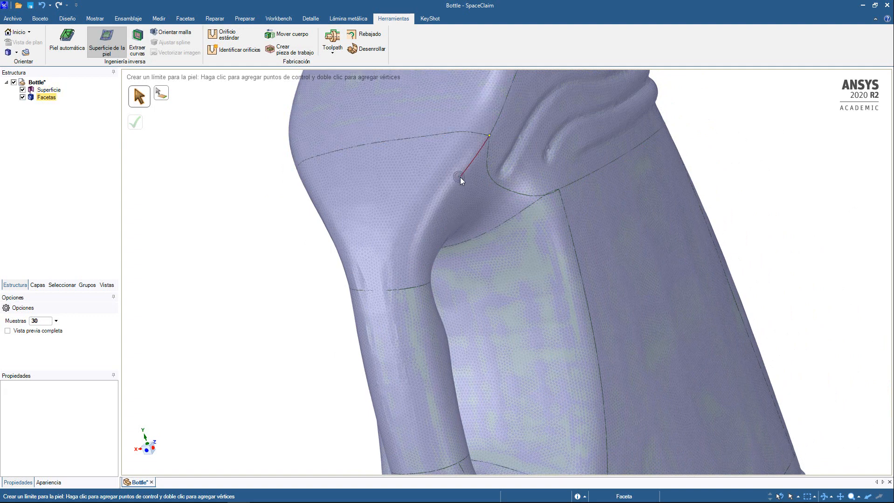
{"action": "double_click", "coordinate": [436, 226]}
{"action": "double_click", "coordinate": [428, 284]}
Close the outline on the handle's other side with a boundary from the grip patch's upper edge to the opposite shoulder corner.
{"action": "middle_click_drag", "start_coordinate": [381, 293], "coordinate": [405, 294]}
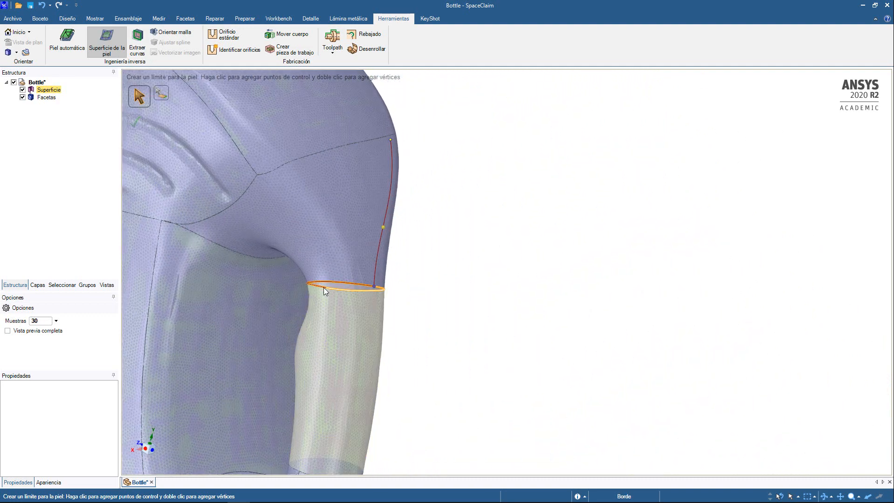
{"action": "left_click", "coordinate": [325, 288]}
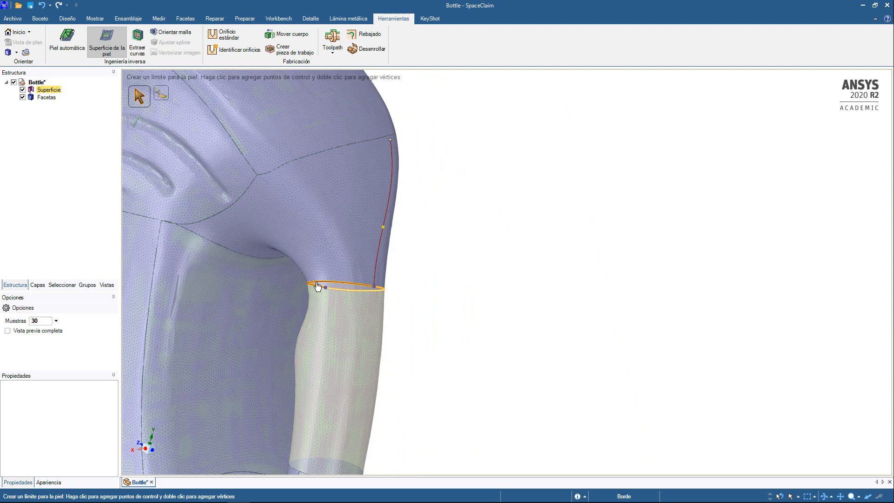
{"action": "double_click", "coordinate": [257, 176]}
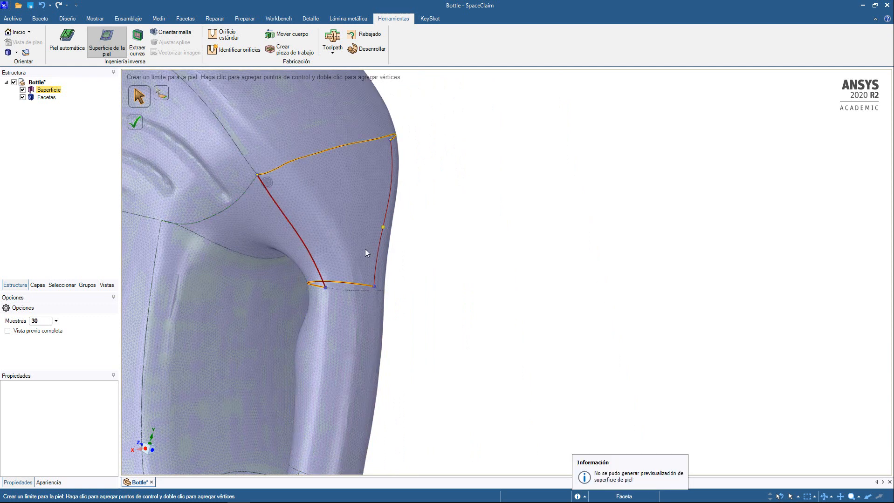
Try to reshape the outline's side boundary with a control point on the handle's bend, and discard the outline.
{"action": "left_click", "coordinate": [299, 238]}
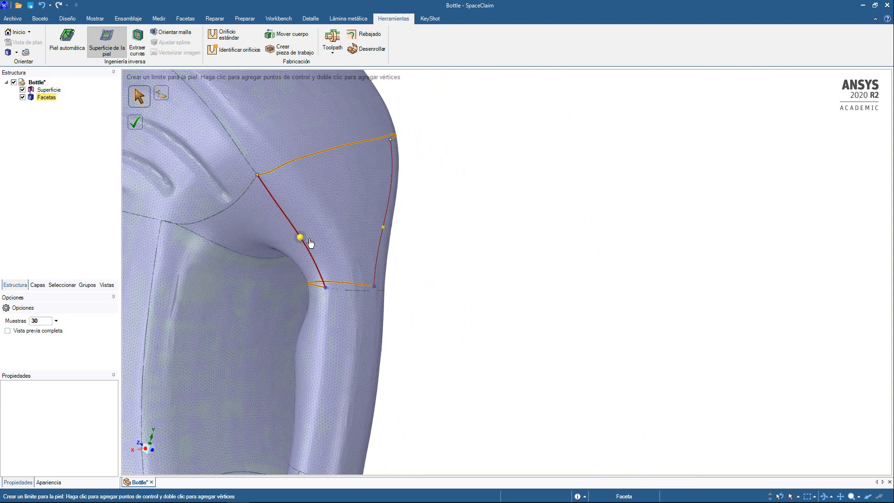
{"action": "left_click_drag", "start_coordinate": [300, 238], "coordinate": [317, 236]}
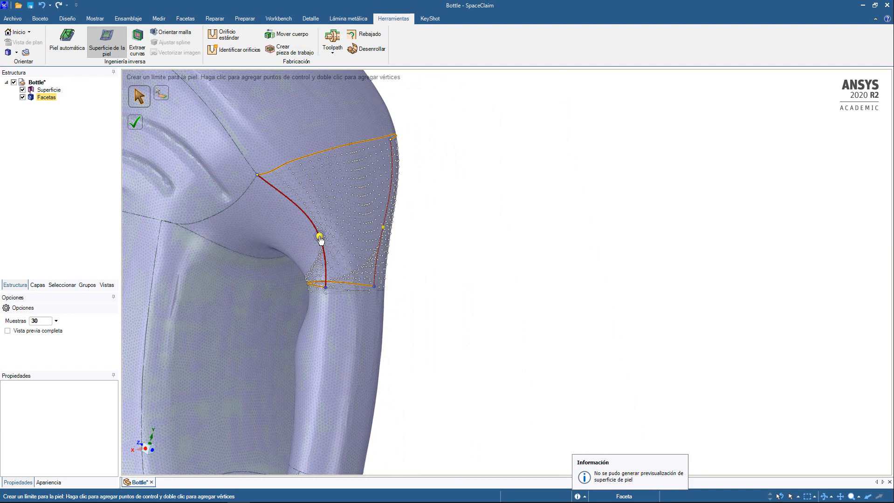
{"action": "left_click_drag", "start_coordinate": [325, 238], "coordinate": [325, 238]}
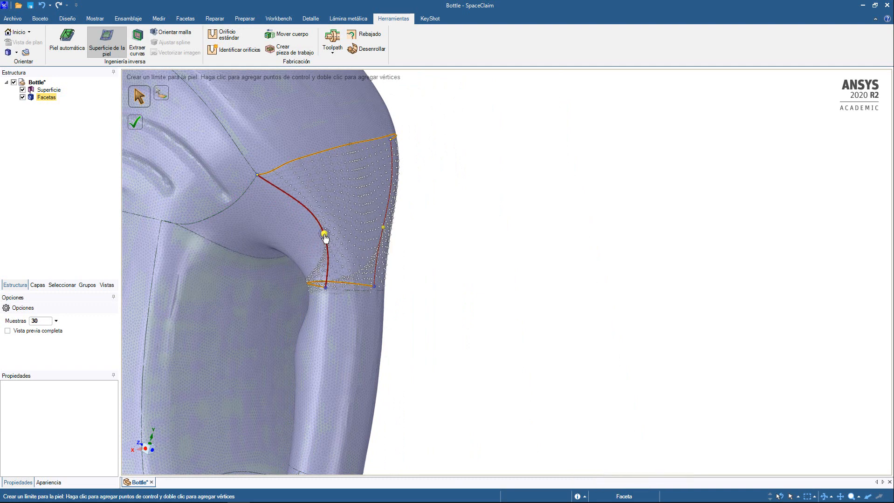
{"action": "middle_click_drag", "start_coordinate": [381, 221], "coordinate": [281, 317]}
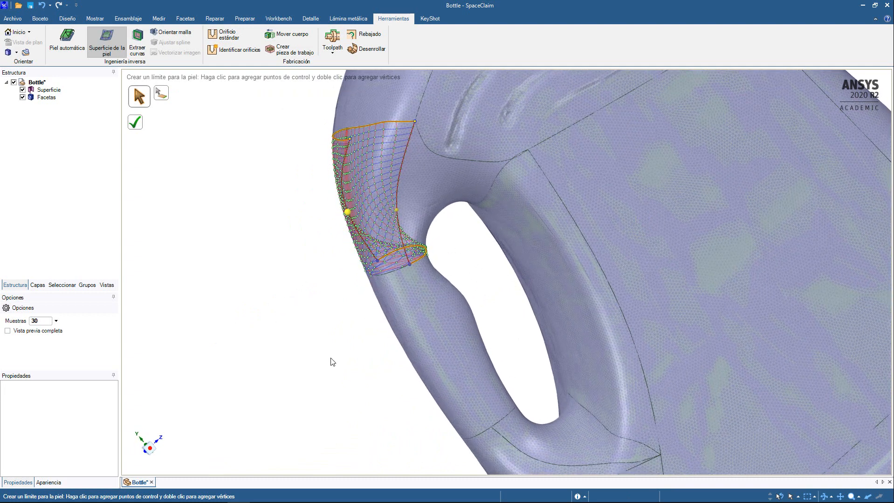
{"action": "key", "text": "Return"}
Draw a skin boundary from the shoulder patch's corner through one control point on the handle's bend to the grip patch's upper edge.
{"action": "middle_click_drag", "start_coordinate": [331, 319], "coordinate": [381, 234]}
{"action": "left_click", "coordinate": [461, 154]}
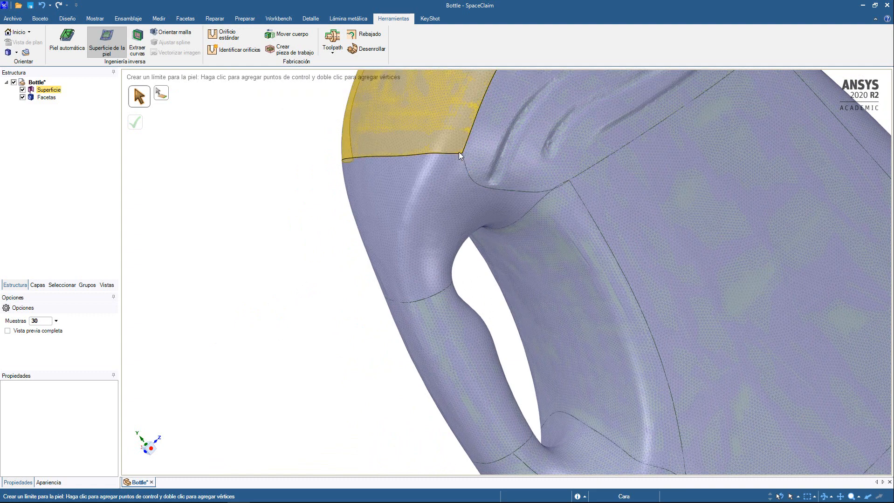
{"action": "left_click", "coordinate": [435, 235]}
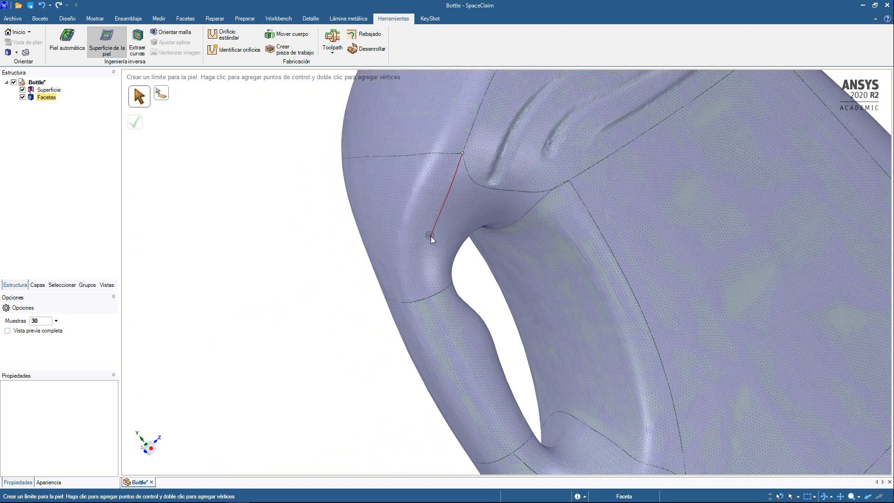
{"action": "left_click", "coordinate": [434, 295]}
Close the outline from the grip's upper edge through one control point to the opposite shoulder corner, and create the skin patch.
{"action": "middle_click_drag", "start_coordinate": [327, 330], "coordinate": [572, 286]}
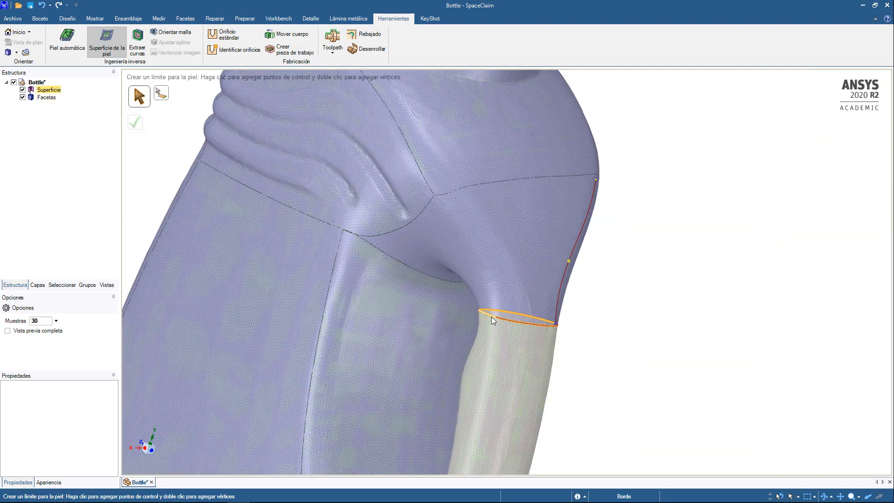
{"action": "left_click", "coordinate": [497, 317]}
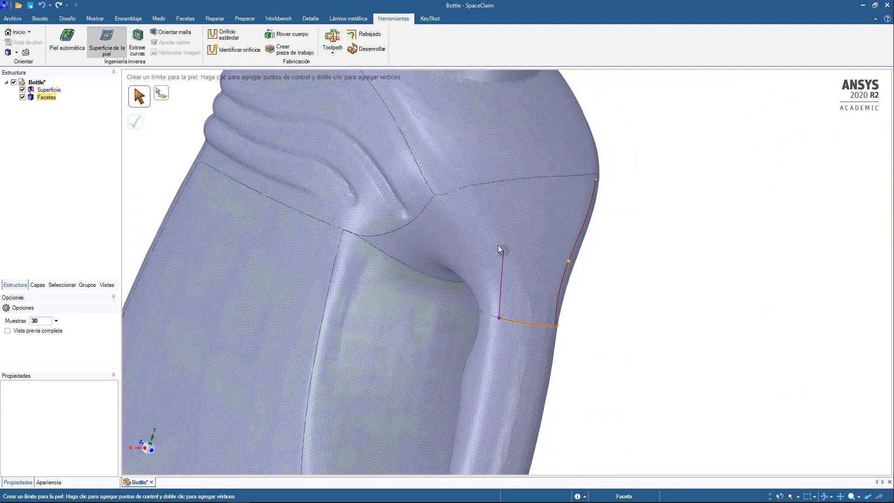
{"action": "left_click", "coordinate": [480, 239]}
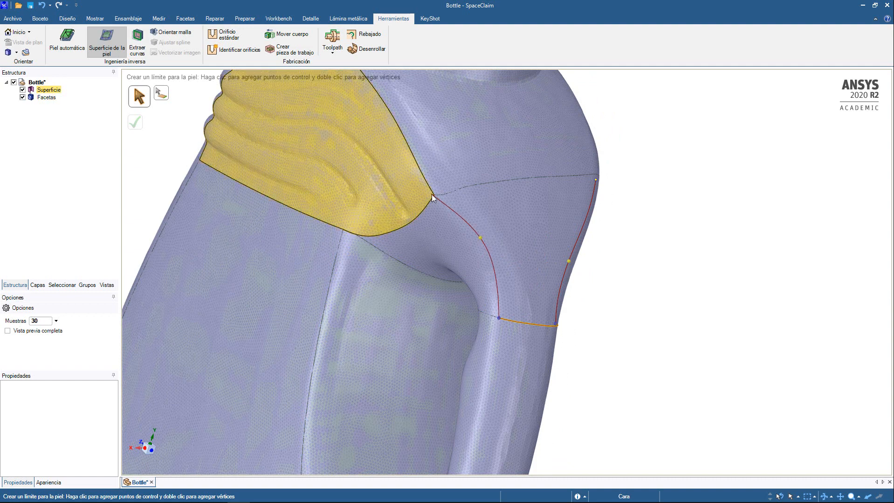
{"action": "left_click", "coordinate": [435, 196]}
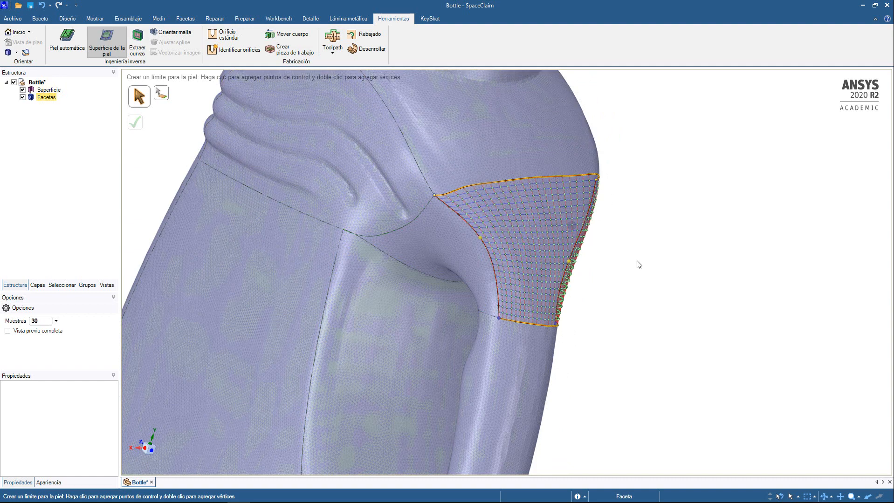
{"action": "mouse_move", "coordinate": [638, 265]}
{"action": "middle_mouse_down"}
{"action": "mouse_move", "coordinate": [581, 257]}
{"action": "mouse_move", "coordinate": [589, 285]}
{"action": "mouse_move", "coordinate": [613, 271]}
{"action": "mouse_move", "coordinate": [580, 271]}
{"action": "mouse_move", "coordinate": [634, 268]}
{"action": "mouse_move", "coordinate": [620, 270]}
{"action": "middle_mouse_up"}
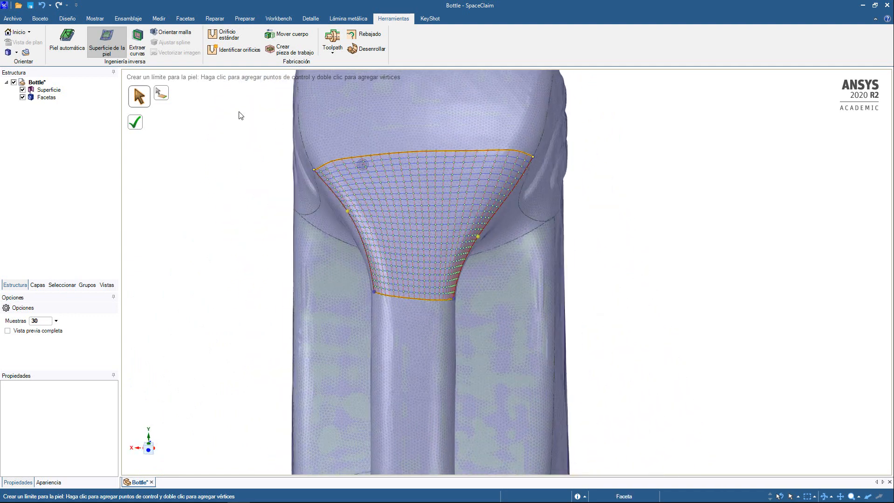
{"action": "left_click", "coordinate": [138, 124]}
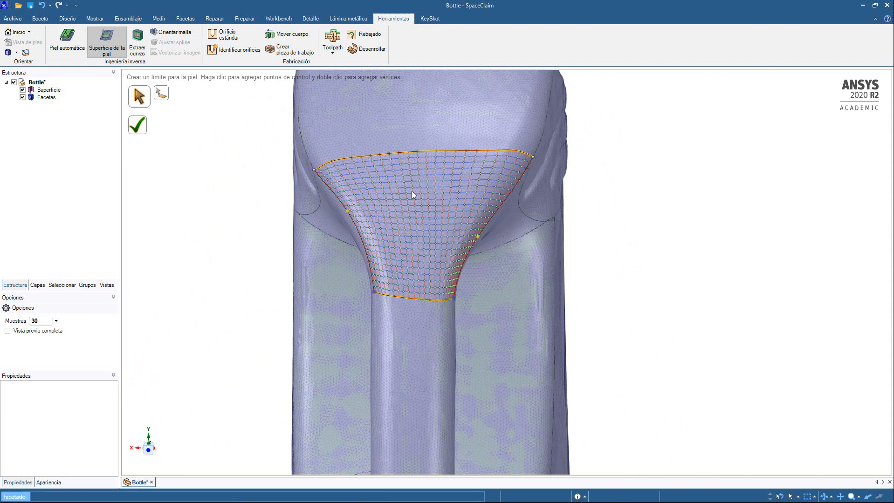
Hide the facet mesh, examine the remaining gaps between the ribbed patch, handle recess and upper handle patch, and restore the facets.
{"action": "middle_click_drag", "start_coordinate": [548, 238], "coordinate": [651, 228]}
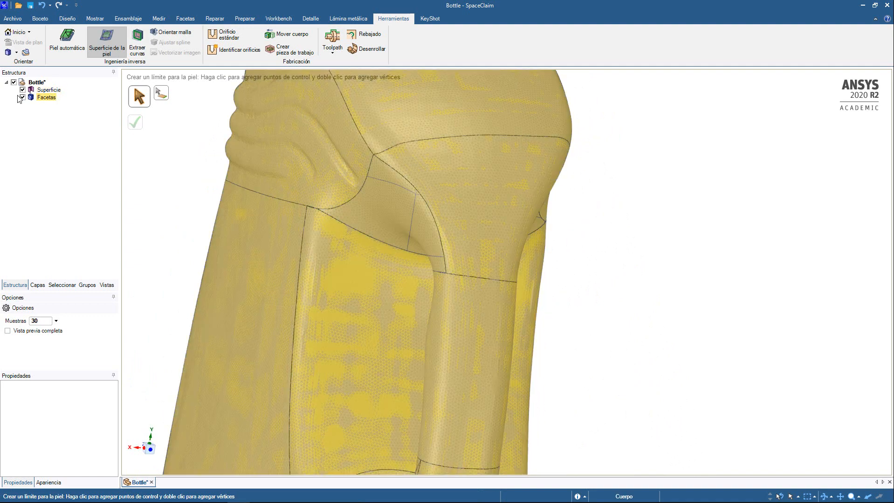
{"action": "left_click", "coordinate": [22, 97]}
{"action": "middle_click_drag", "start_coordinate": [484, 222], "coordinate": [688, 225]}
{"action": "middle_click_drag", "start_coordinate": [561, 253], "coordinate": [555, 179]}
{"action": "left_click", "coordinate": [554, 179]}
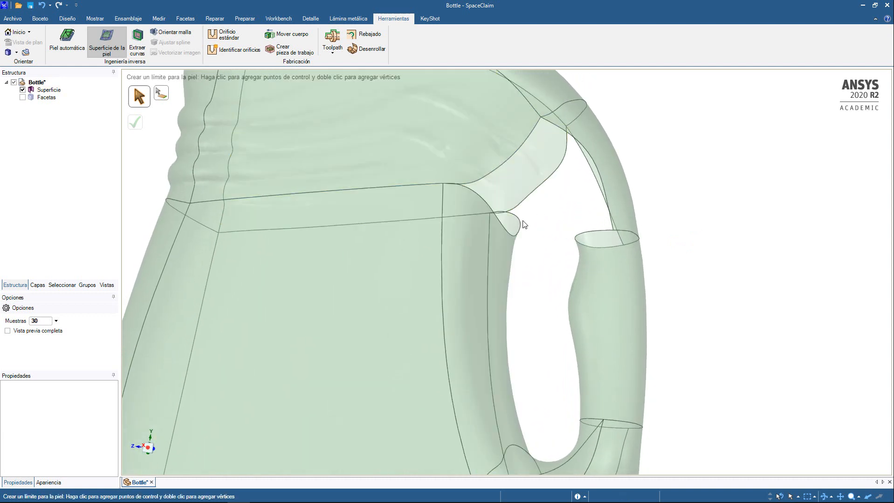
{"action": "left_click", "coordinate": [22, 97]}
{"action": "left_click", "coordinate": [22, 98]}
{"action": "middle_click_drag", "start_coordinate": [733, 206], "coordinate": [403, 218]}
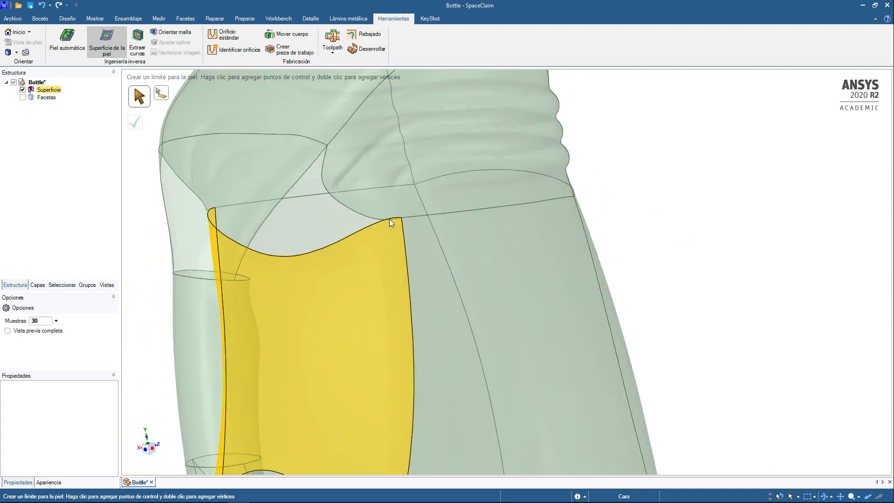
{"action": "scroll", "coordinate": [390, 220], "scroll_direction": "up", "scroll_amount": 5}
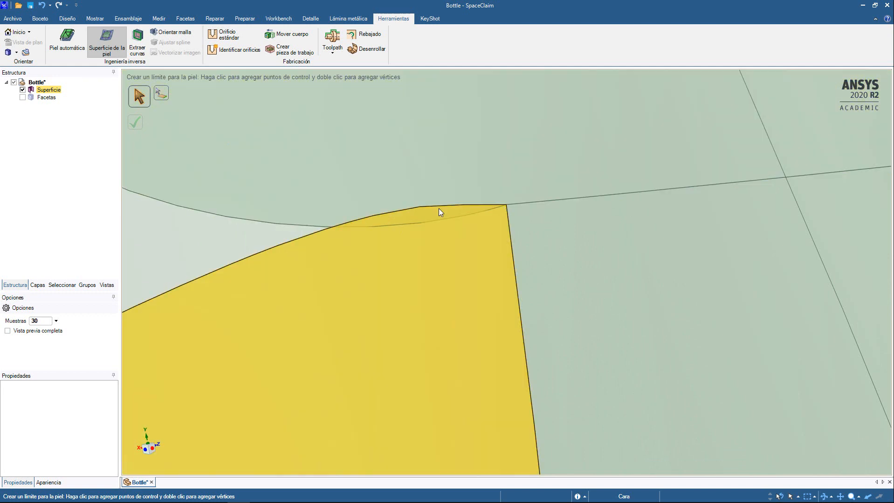
{"action": "scroll", "coordinate": [322, 228], "scroll_direction": "down", "scroll_amount": 3}
{"action": "scroll", "coordinate": [323, 230], "scroll_direction": "down", "scroll_amount": 3}
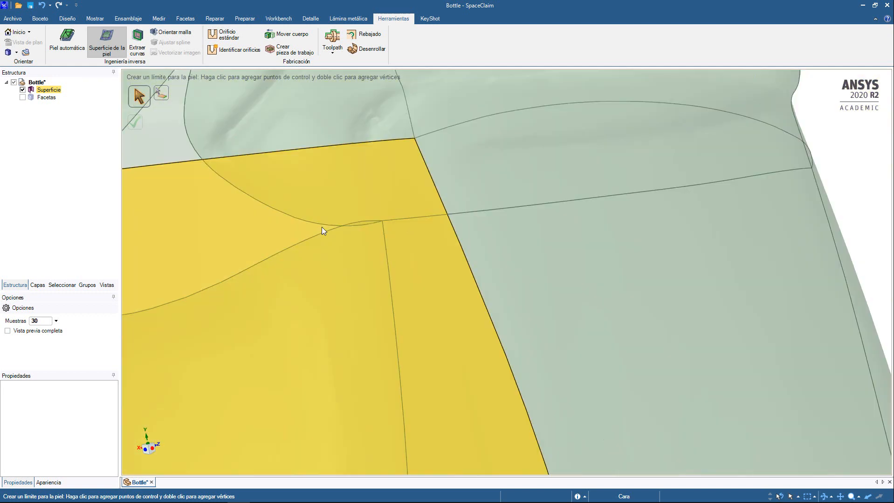
{"action": "scroll", "coordinate": [451, 231], "scroll_direction": "up", "scroll_amount": 2}
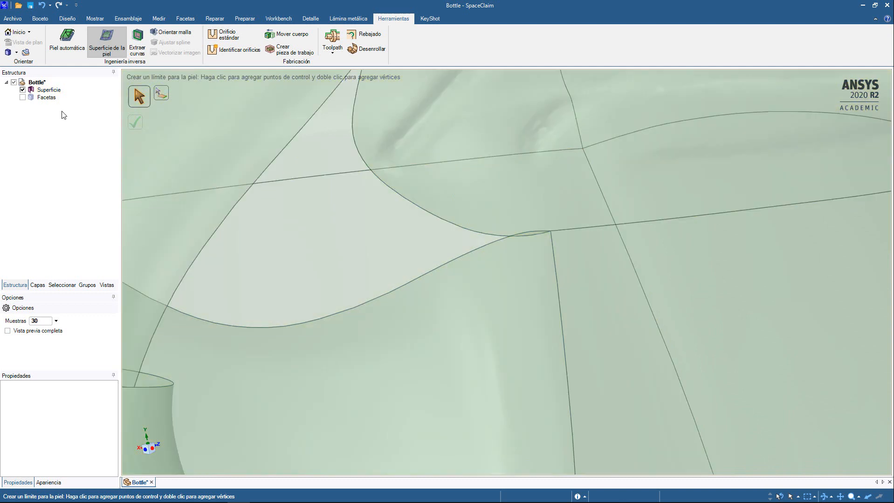
{"action": "left_click", "coordinate": [22, 97]}
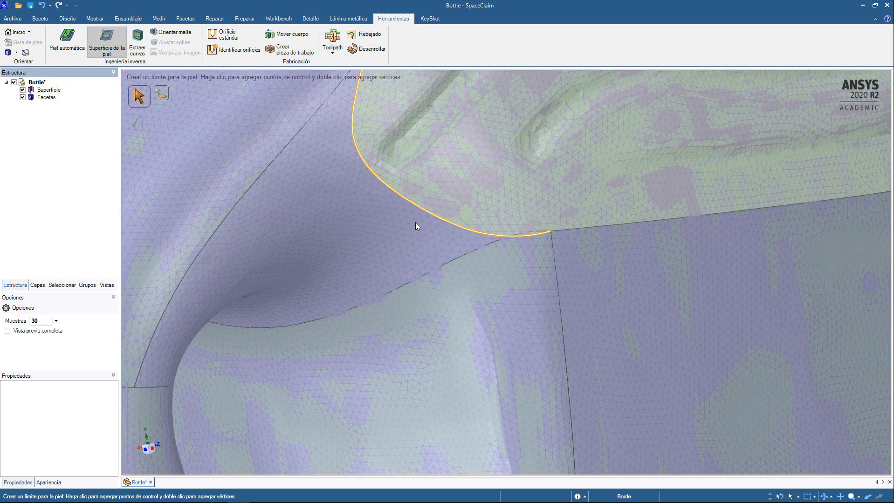
Create a small triangular skin patch where the ribbed patch's curved edge meets the handle recess patch's upper edge.
{"action": "scroll", "coordinate": [416, 211], "scroll_direction": "down", "scroll_amount": 2}
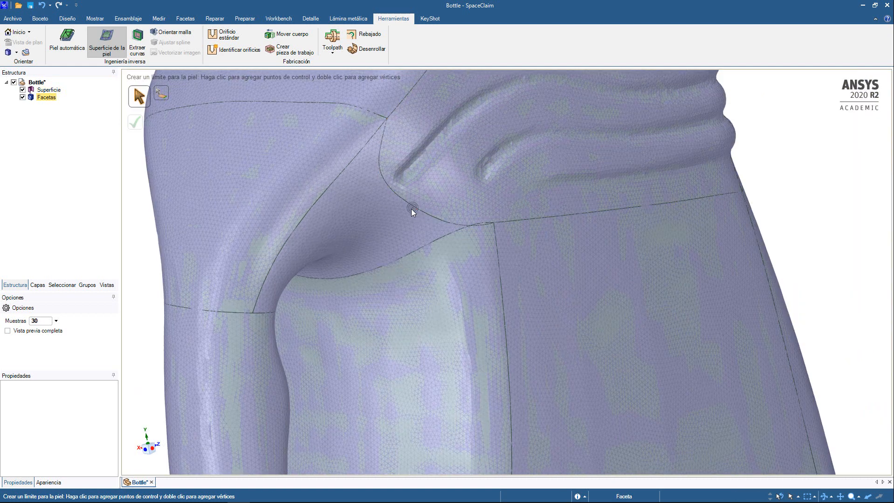
{"action": "left_click", "coordinate": [411, 206]}
{"action": "double_click", "coordinate": [410, 252]}
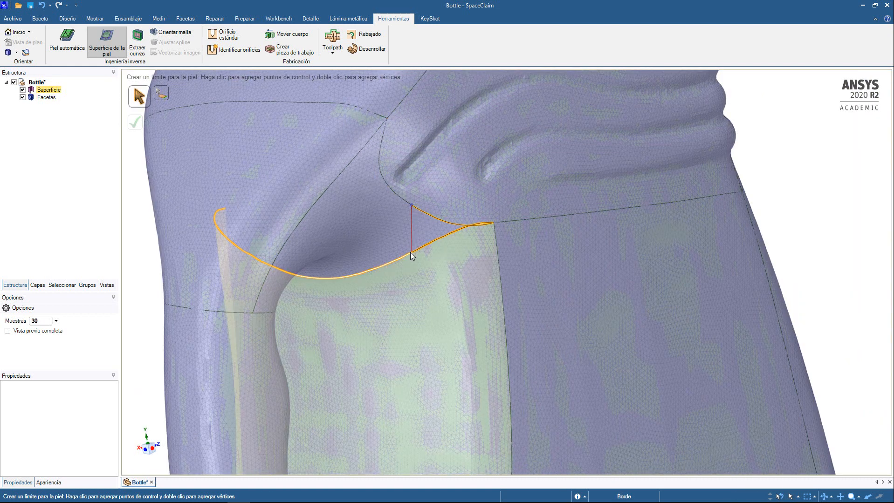
{"action": "left_click", "coordinate": [134, 122]}
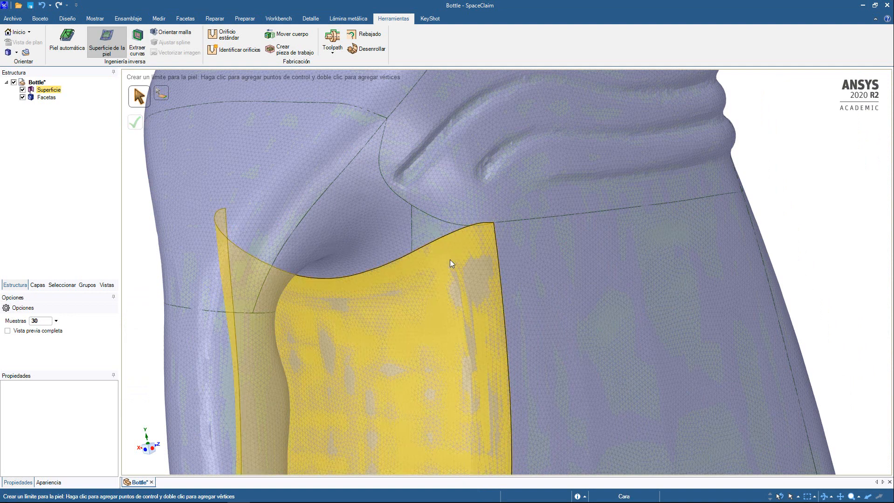
Create a matching triangular skin patch between the ribbed patch and the recess patch's upper edge on the bottle's opposite side.
{"action": "middle_click_drag", "start_coordinate": [446, 262], "coordinate": [353, 227]}
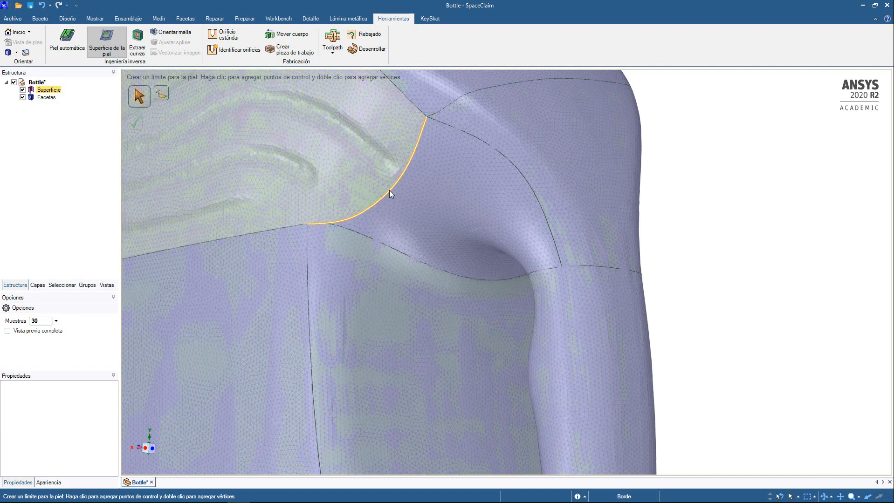
{"action": "left_click", "coordinate": [390, 191]}
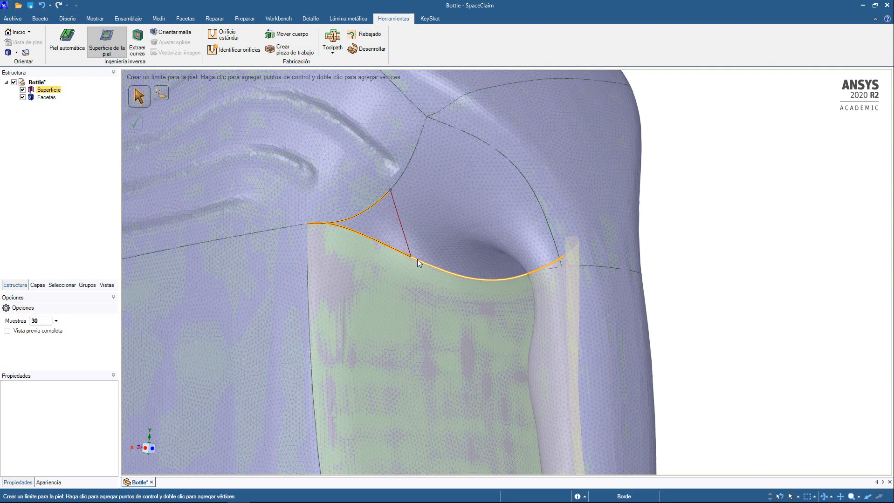
{"action": "left_click", "coordinate": [429, 265]}
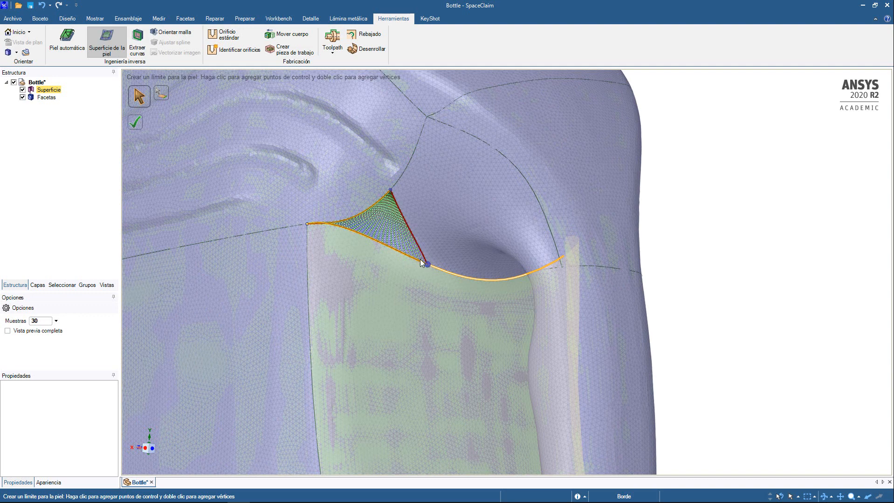
{"action": "left_click", "coordinate": [136, 117]}
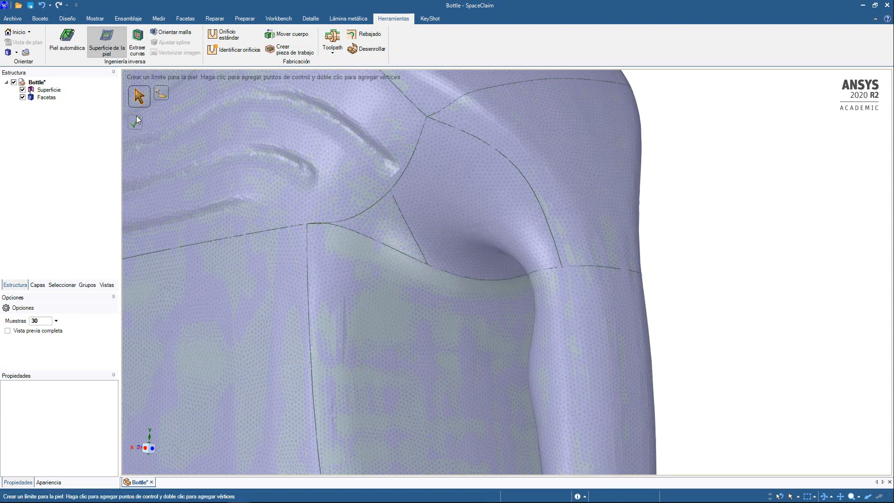
Try to create a skin patch bounded from the triangular patch's corner on the ribbed edge to the upper handle patch's corner at the grip.
{"action": "middle_click_drag", "start_coordinate": [512, 195], "coordinate": [578, 246]}
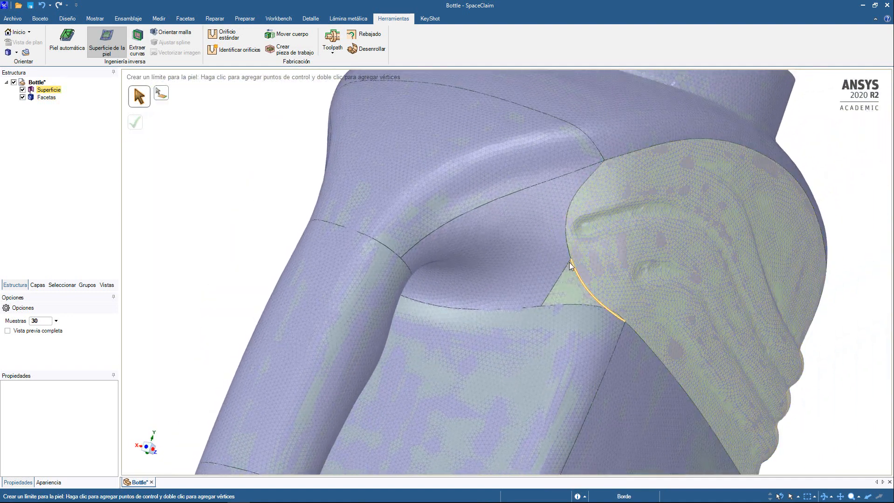
{"action": "left_click", "coordinate": [571, 259]}
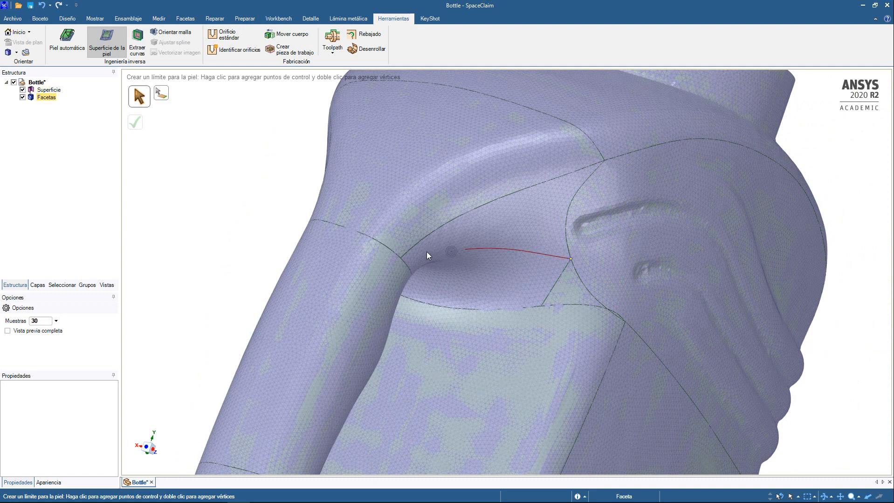
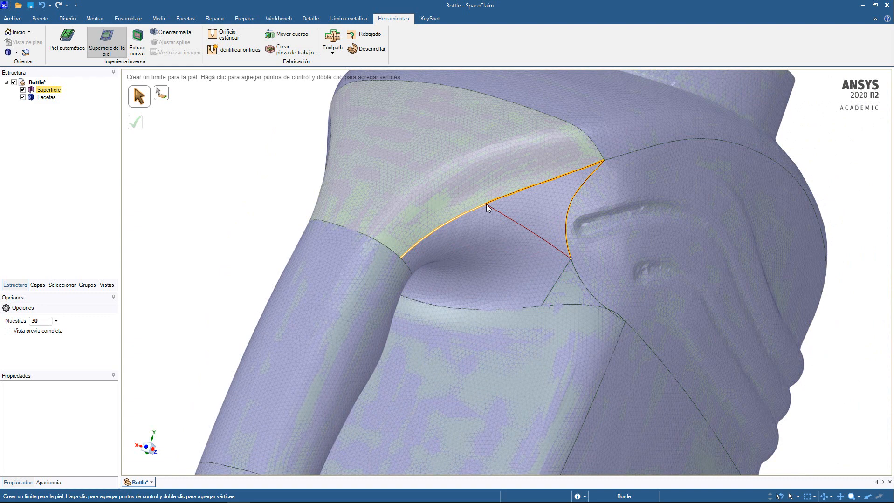
{"action": "double_click", "coordinate": [399, 259]}
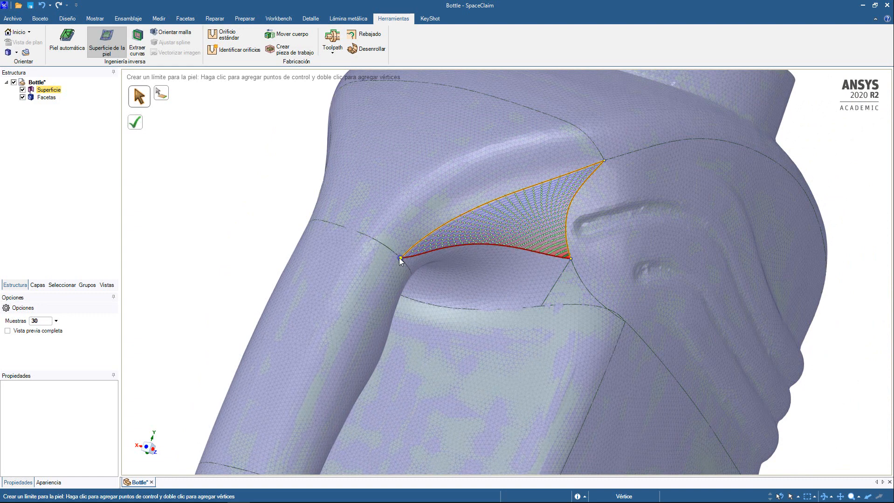
{"action": "left_click", "coordinate": [138, 125]}
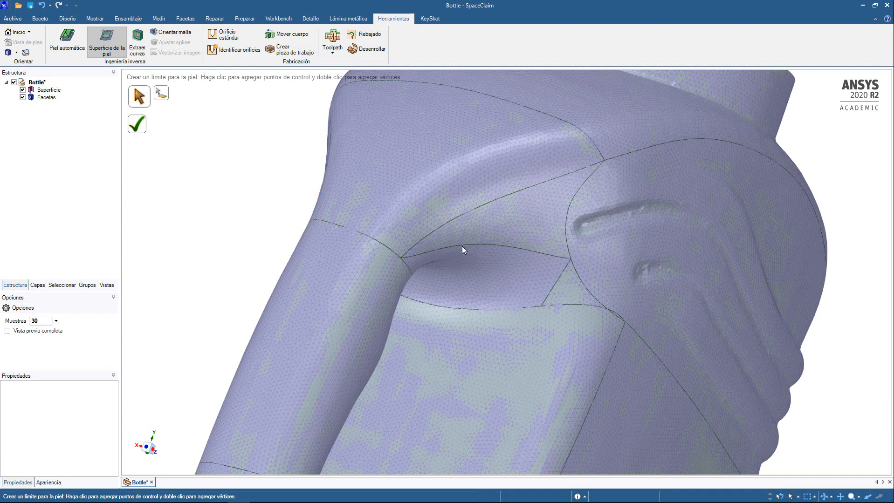
Try to outline a side skin patch from the triangular patch's corner to a vertex partway along the grip's upper edge.
{"action": "mouse_move", "coordinate": [611, 250]}
{"action": "middle_mouse_down"}
{"action": "mouse_move", "coordinate": [697, 259]}
{"action": "mouse_move", "coordinate": [455, 289]}
{"action": "mouse_move", "coordinate": [511, 286]}
{"action": "middle_mouse_up"}
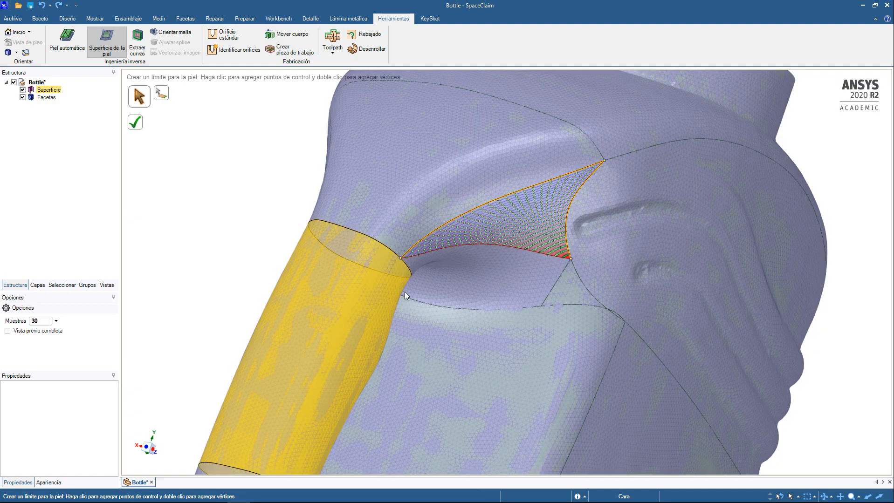
{"action": "middle_click_drag", "start_coordinate": [459, 281], "coordinate": [357, 299]}
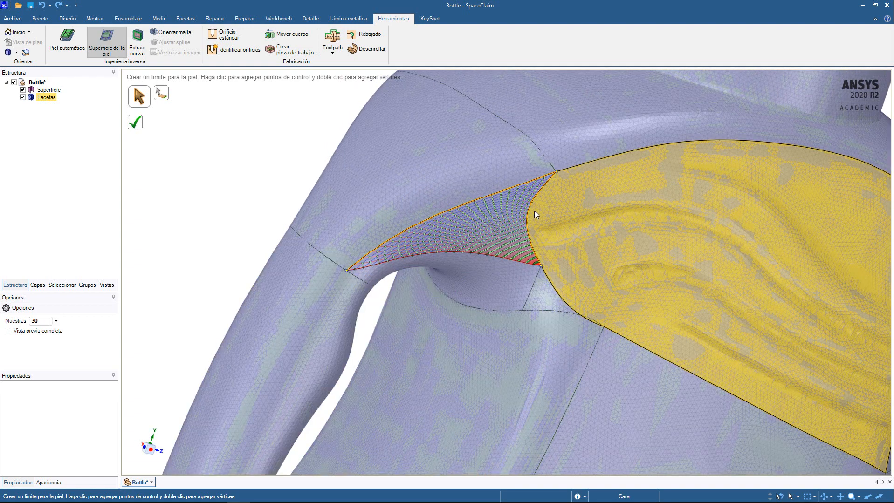
{"action": "left_click", "coordinate": [236, 191]}
{"action": "left_click", "coordinate": [541, 265]}
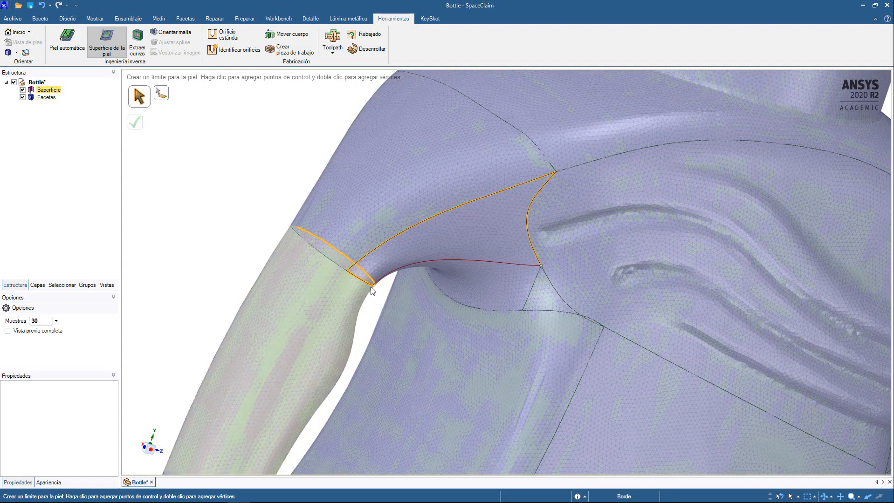
{"action": "middle_click_drag", "start_coordinate": [373, 291], "coordinate": [341, 280]}
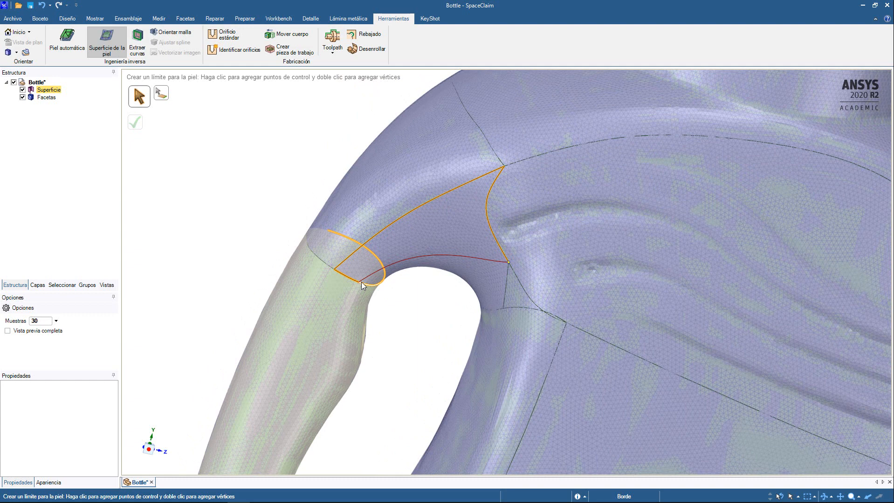
{"action": "double_click", "coordinate": [362, 283]}
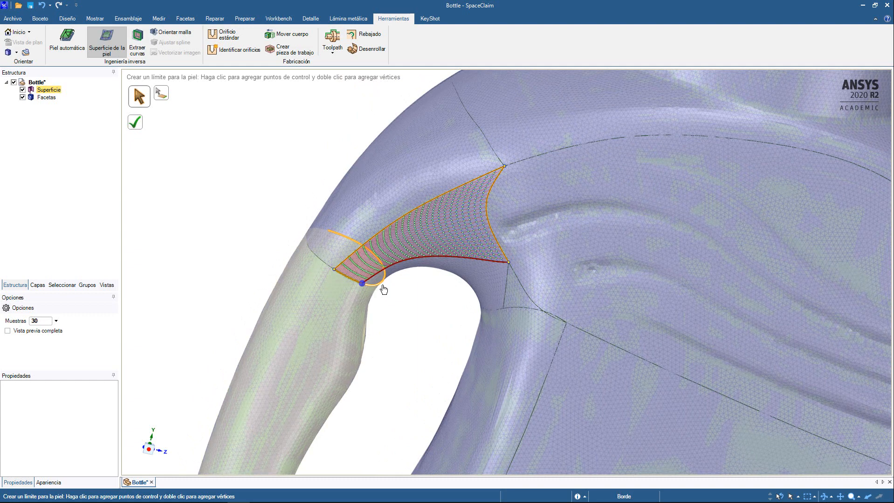
Try to move the outline's vertex farther around the grip's upper edge to the inner side of the handle, and discard the outline.
{"action": "left_click_drag", "start_coordinate": [383, 287], "coordinate": [386, 282]}
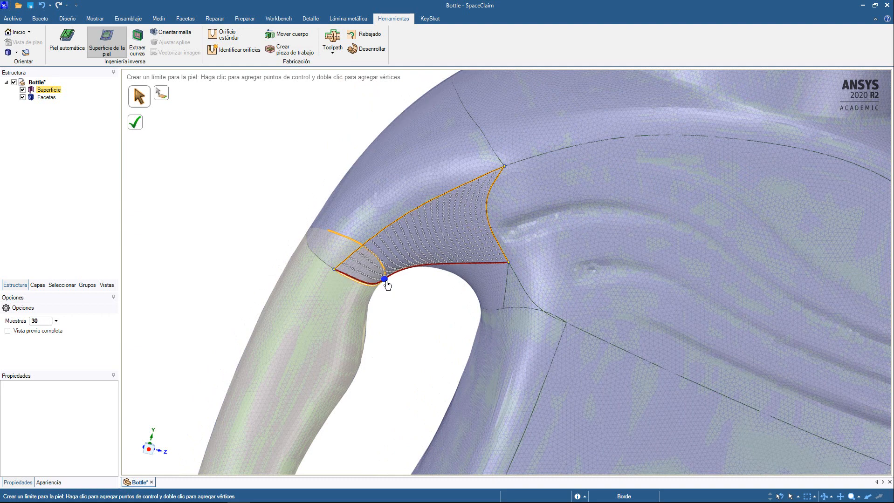
{"action": "middle_click_drag", "start_coordinate": [303, 206], "coordinate": [598, 249]}
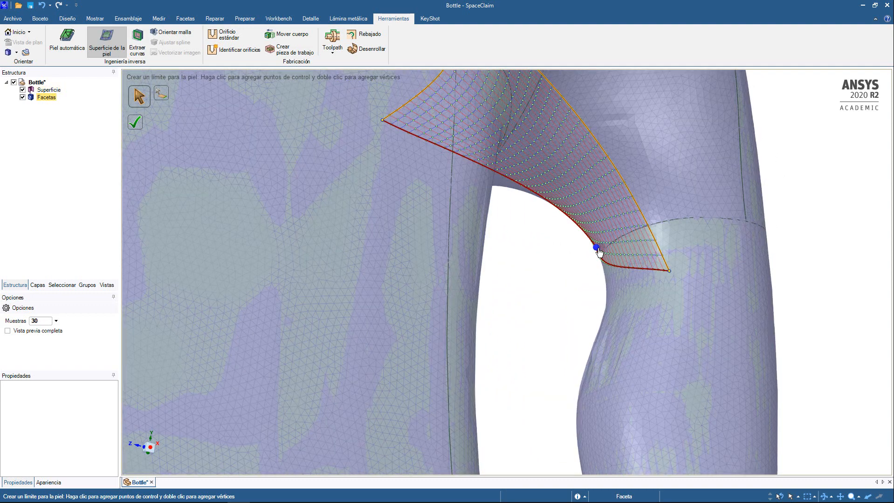
{"action": "left_click", "coordinate": [659, 238]}
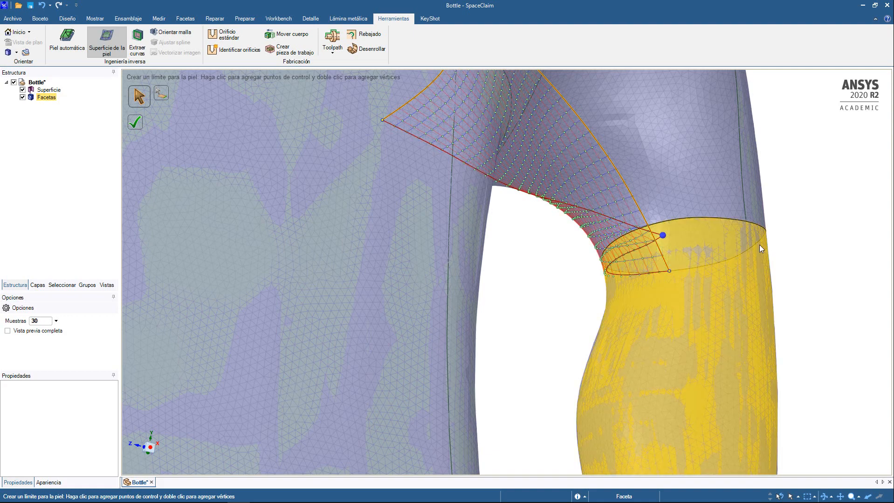
{"action": "middle_click_drag", "start_coordinate": [759, 244], "coordinate": [669, 221]}
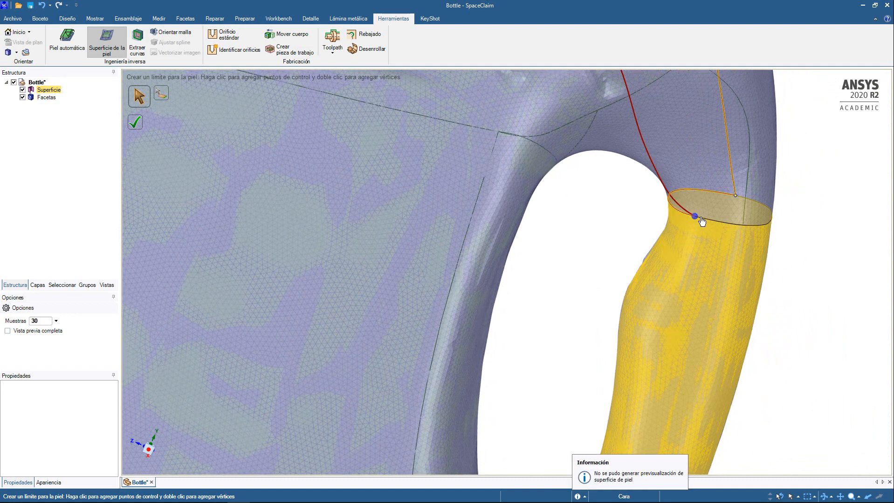
{"action": "left_click", "coordinate": [696, 219]}
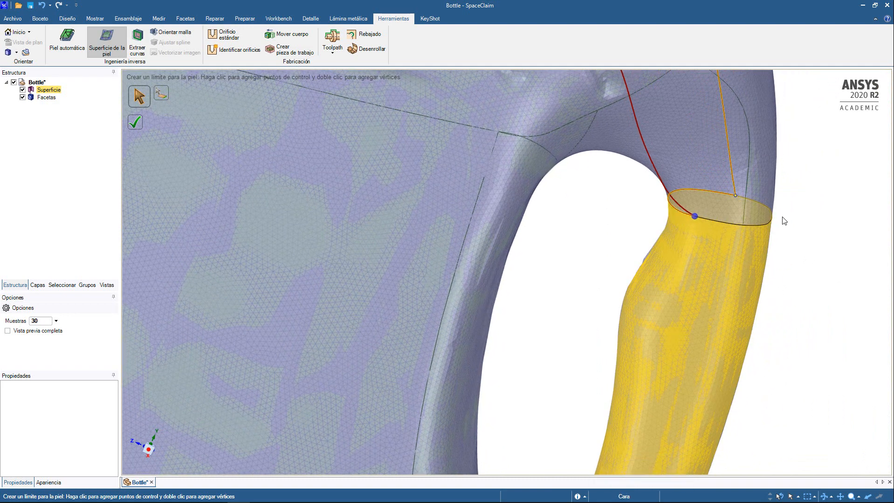
{"action": "scroll", "coordinate": [812, 212], "scroll_direction": "down", "scroll_amount": 5}
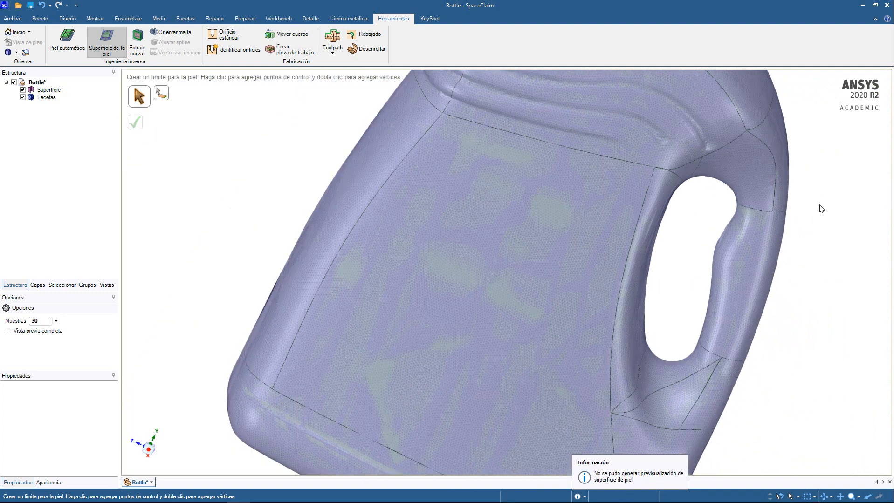
Create a side skin patch between the upper handle patch and ribbed patch, bounded from the grip corner to the triangular patch's corner.
{"action": "mouse_move", "coordinate": [818, 205]}
{"action": "middle_mouse_down"}
{"action": "mouse_move", "coordinate": [724, 192]}
{"action": "mouse_move", "coordinate": [761, 191]}
{"action": "mouse_move", "coordinate": [585, 226]}
{"action": "mouse_move", "coordinate": [593, 208]}
{"action": "mouse_move", "coordinate": [612, 218]}
{"action": "mouse_move", "coordinate": [601, 209]}
{"action": "mouse_move", "coordinate": [651, 190]}
{"action": "mouse_move", "coordinate": [700, 211]}
{"action": "mouse_move", "coordinate": [721, 194]}
{"action": "mouse_move", "coordinate": [665, 283]}
{"action": "mouse_move", "coordinate": [524, 161]}
{"action": "middle_mouse_up"}
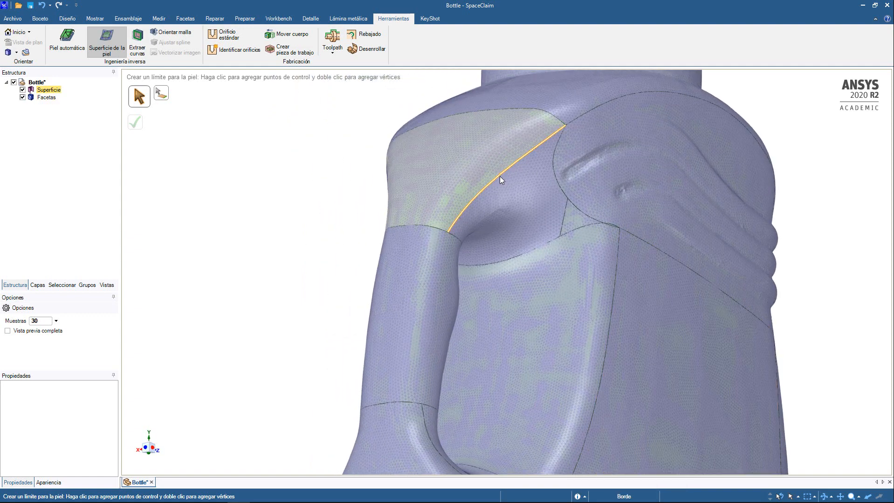
{"action": "left_click", "coordinate": [450, 233]}
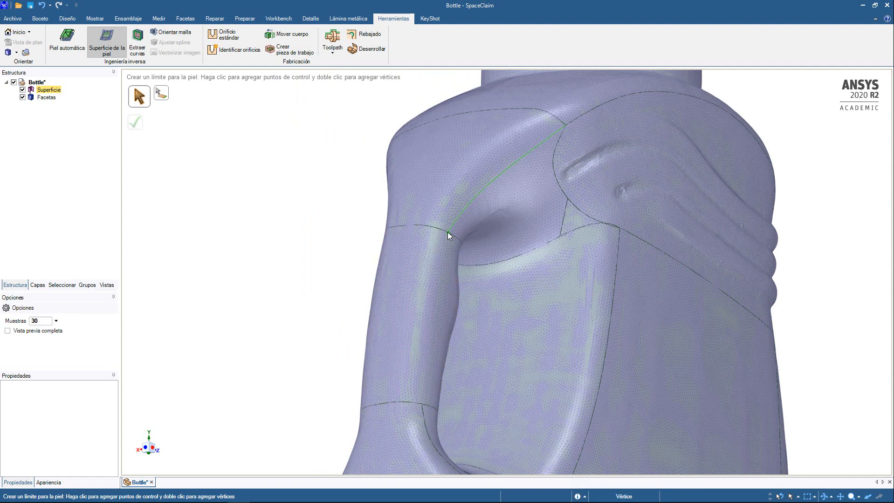
{"action": "left_click", "coordinate": [566, 201]}
{"action": "left_click", "coordinate": [568, 200]}
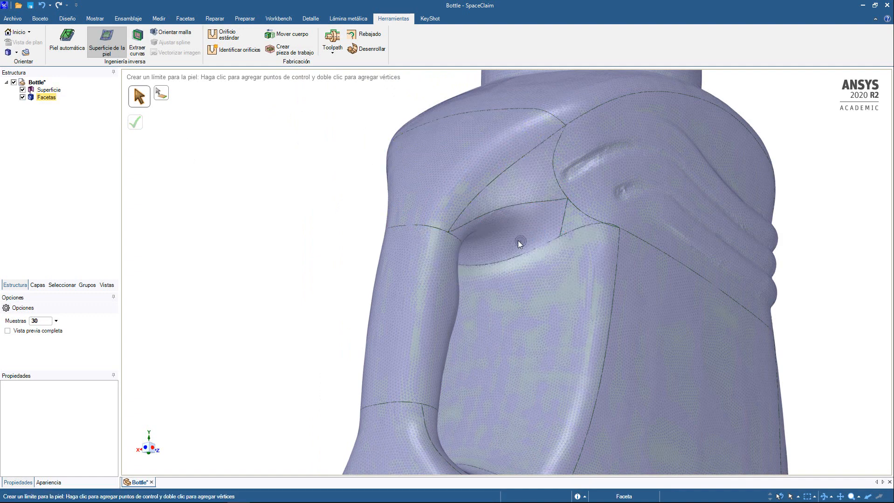
Try to outline a skin patch under the handle's upper bend spanning both sides of the bottle, and cancel the outline.
{"action": "middle_click_drag", "start_coordinate": [518, 240], "coordinate": [534, 209]}
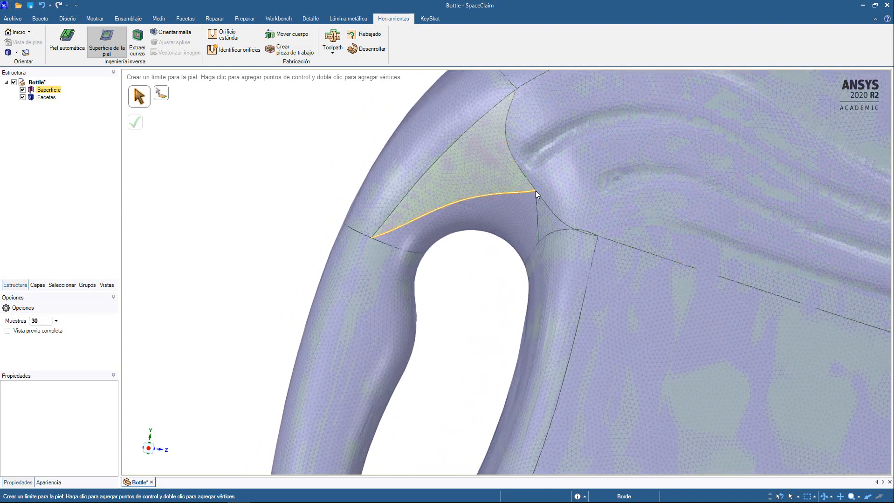
{"action": "left_click", "coordinate": [535, 190]}
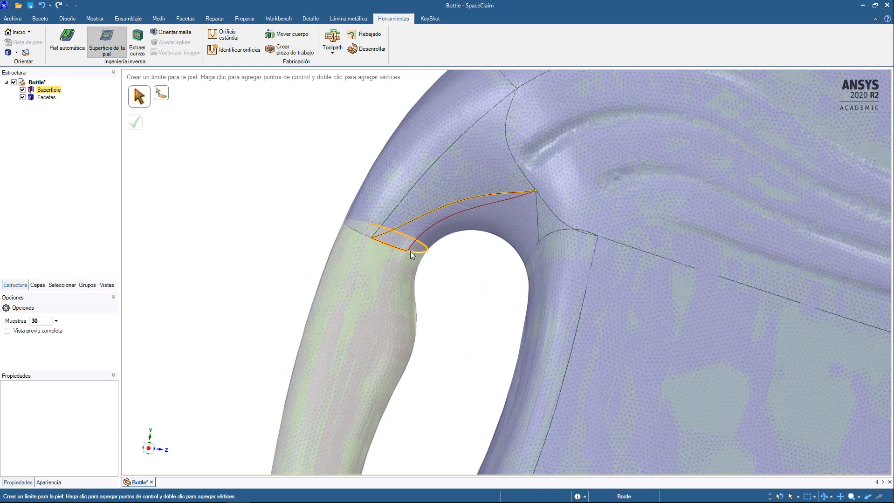
{"action": "left_click", "coordinate": [422, 251]}
{"action": "middle_click_drag", "start_coordinate": [423, 251], "coordinate": [406, 239]}
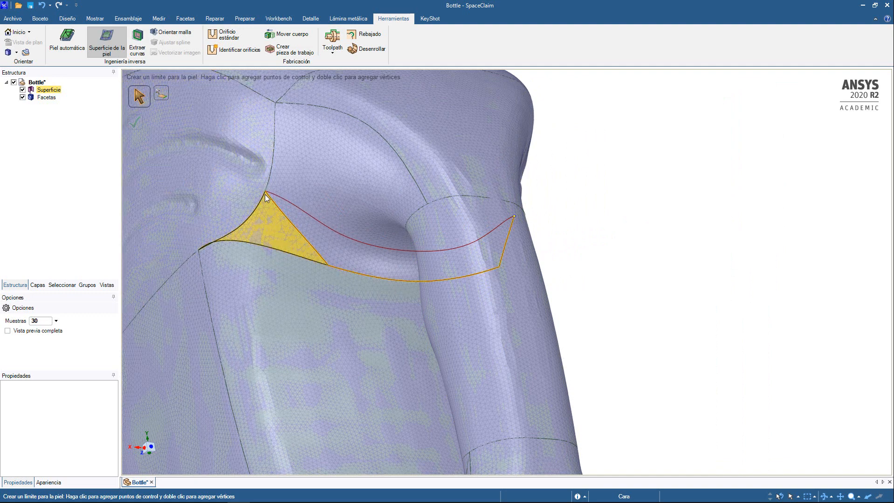
{"action": "middle_click_drag", "start_coordinate": [267, 196], "coordinate": [375, 202]}
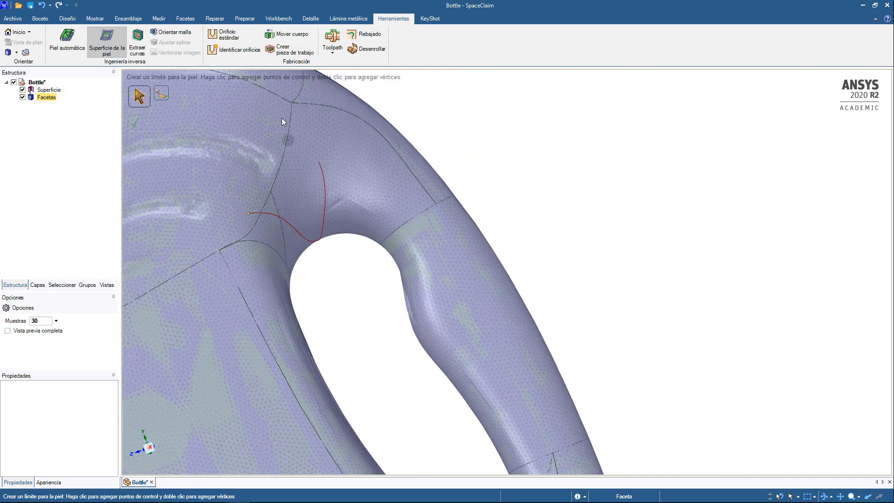
{"action": "left_click", "coordinate": [292, 103]}
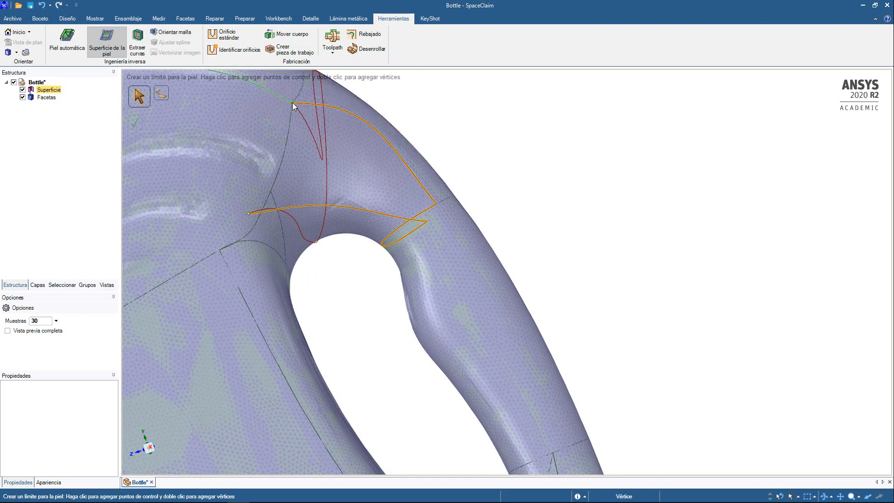
{"action": "middle_click_drag", "start_coordinate": [306, 114], "coordinate": [275, 151]}
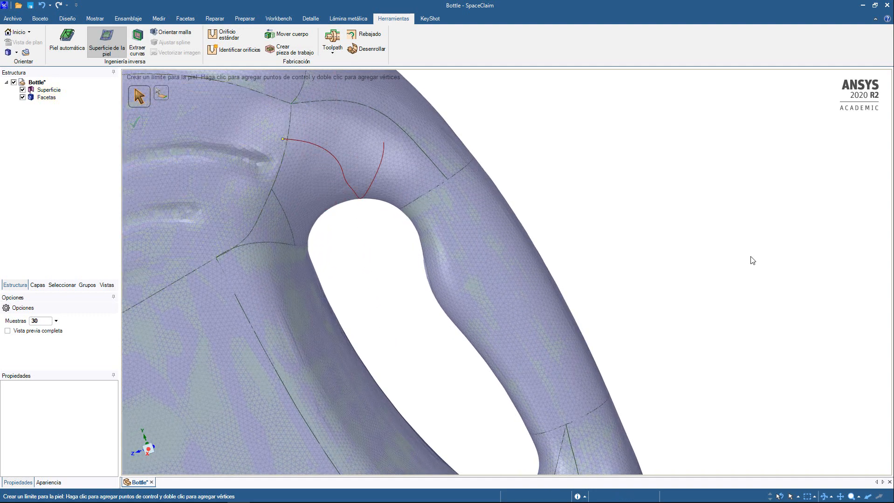
{"action": "key", "text": "Escape"}
{"action": "key", "text": "Escape"}
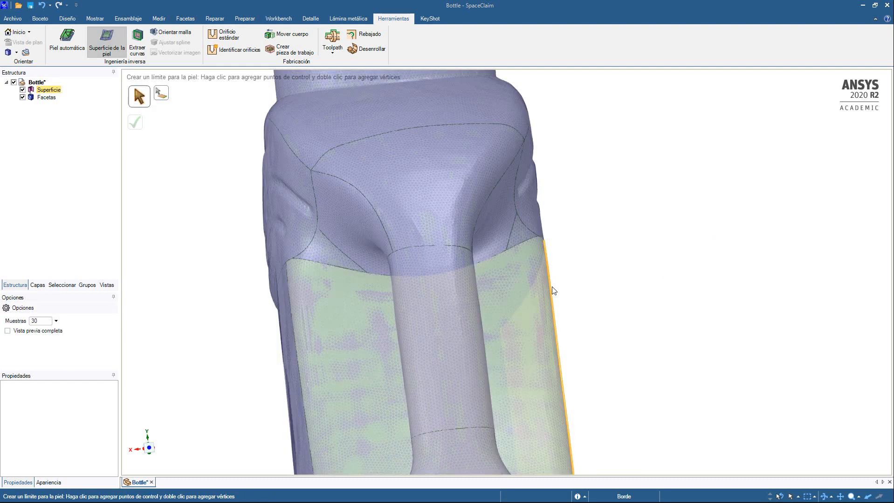
Create a skin patch along the recess patch's upper edge, spanning between the corners of the two triangular patches.
{"action": "scroll", "coordinate": [516, 231], "scroll_direction": "up", "scroll_amount": 3}
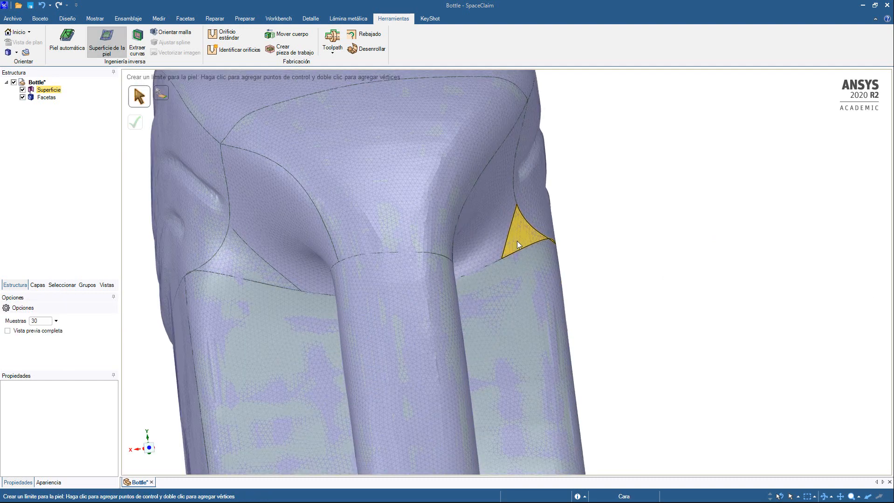
{"action": "middle_click_drag", "start_coordinate": [525, 299], "coordinate": [583, 292], "text": "shift"}
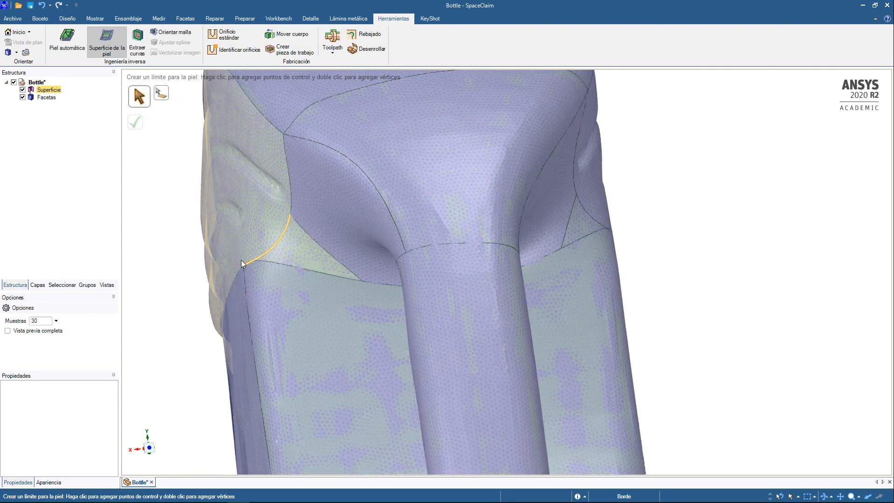
{"action": "scroll", "coordinate": [257, 276], "scroll_direction": "up", "scroll_amount": 1}
{"action": "scroll", "coordinate": [257, 276], "scroll_direction": "up", "scroll_amount": 5}
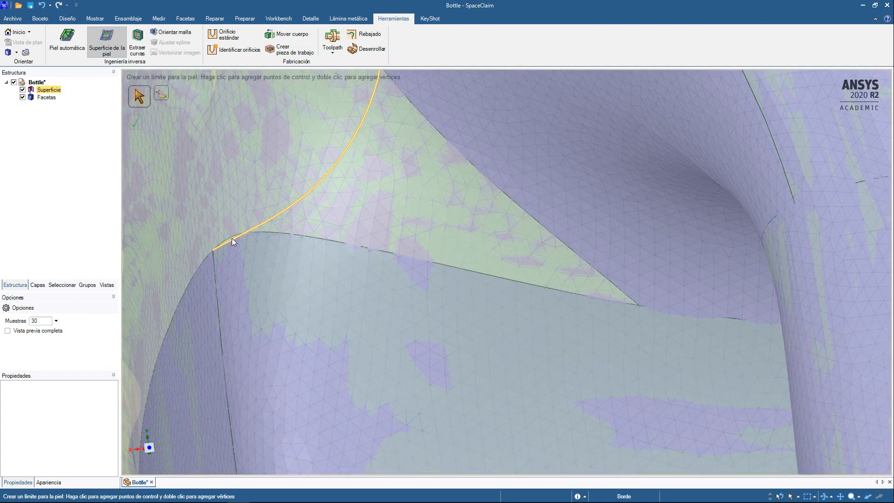
{"action": "scroll", "coordinate": [249, 250], "scroll_direction": "down", "scroll_amount": 5}
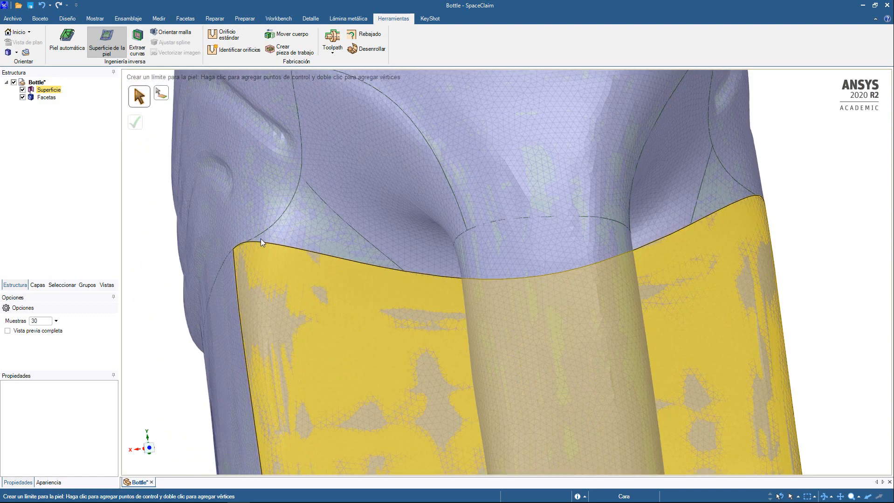
{"action": "scroll", "coordinate": [420, 240], "scroll_direction": "down", "scroll_amount": 3}
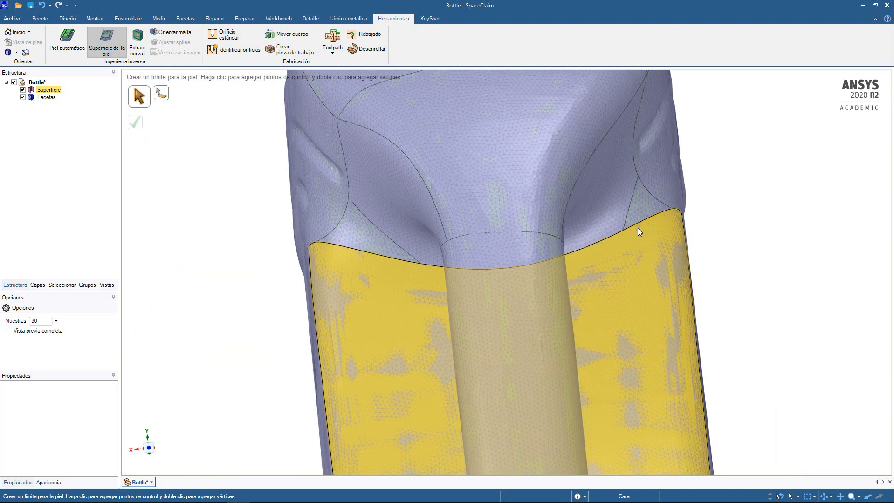
{"action": "middle_click_drag", "start_coordinate": [646, 228], "coordinate": [653, 231]}
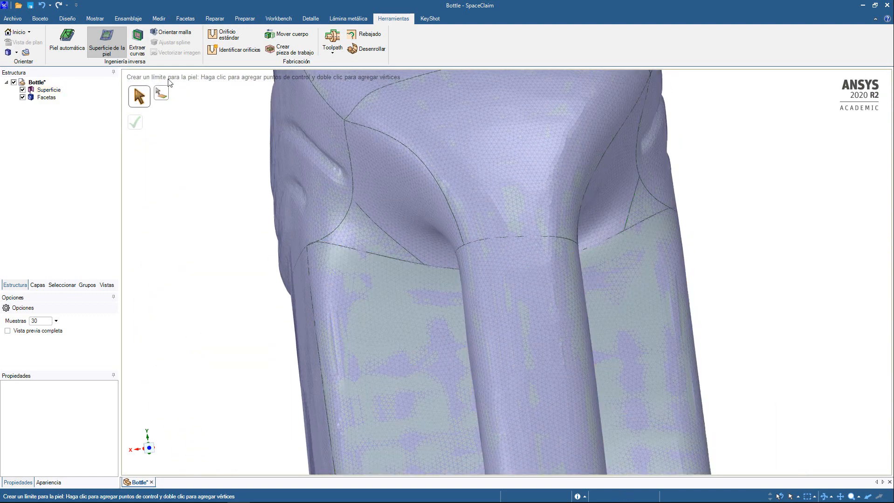
{"action": "left_click", "coordinate": [640, 176]}
{"action": "middle_click_drag", "start_coordinate": [651, 191], "coordinate": [544, 216]}
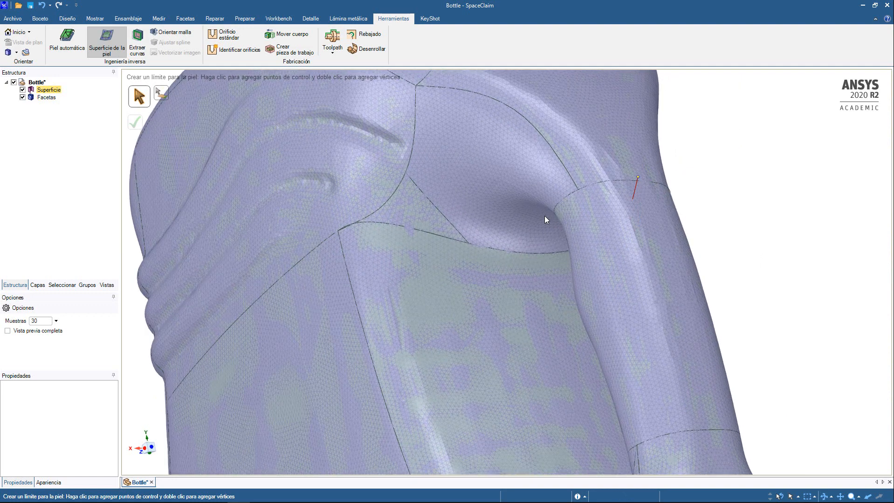
{"action": "left_click", "coordinate": [404, 174]}
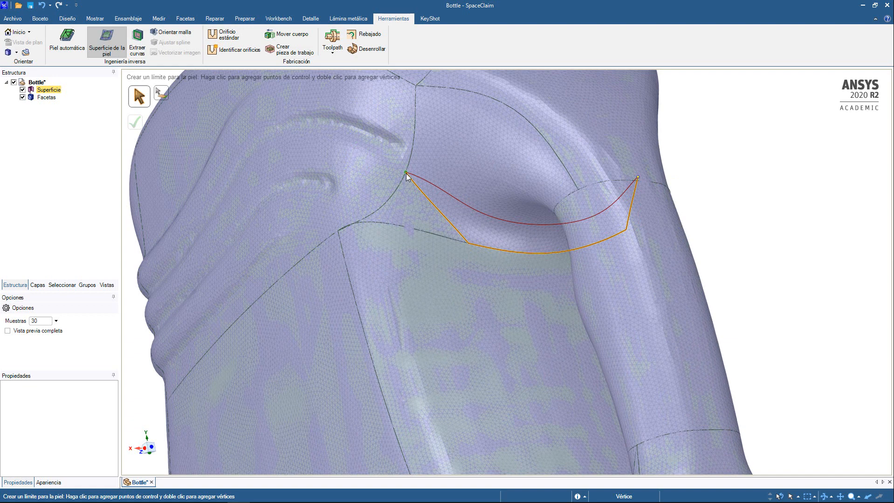
{"action": "left_click", "coordinate": [406, 173]}
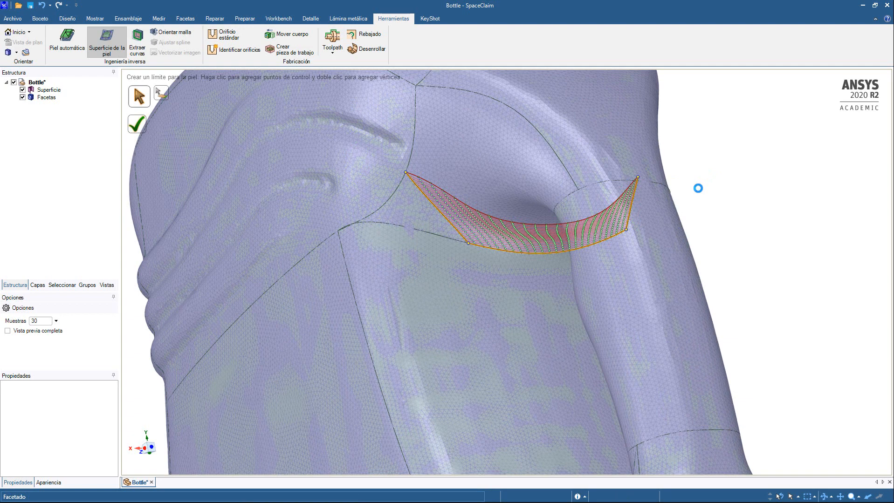
Create a skin patch under the handle's upper bend from the free edge of the patch between the triangles and the grip's upper edge.
{"action": "left_click", "coordinate": [162, 96]}
{"action": "mouse_move", "coordinate": [477, 185]}
{"action": "middle_mouse_down"}
{"action": "mouse_move", "coordinate": [596, 195]}
{"action": "mouse_move", "coordinate": [528, 222]}
{"action": "mouse_move", "coordinate": [473, 217]}
{"action": "middle_mouse_up"}
{"action": "left_click", "coordinate": [472, 216]}
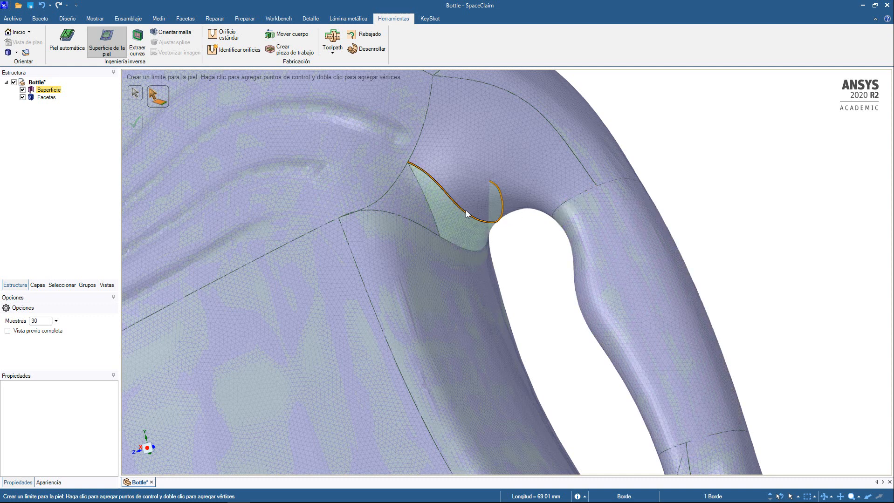
{"action": "left_click", "coordinate": [565, 202]}
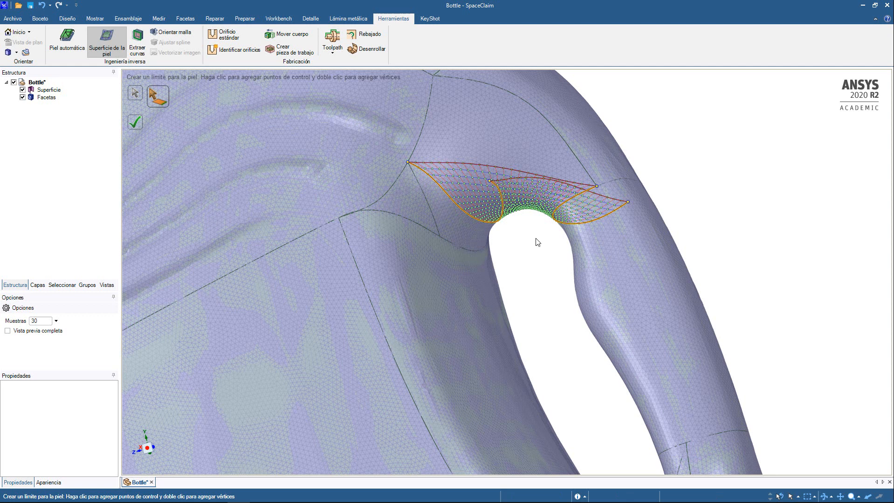
{"action": "mouse_move", "coordinate": [536, 240]}
{"action": "middle_mouse_down"}
{"action": "mouse_move", "coordinate": [554, 268]}
{"action": "mouse_move", "coordinate": [543, 251]}
{"action": "middle_mouse_up"}
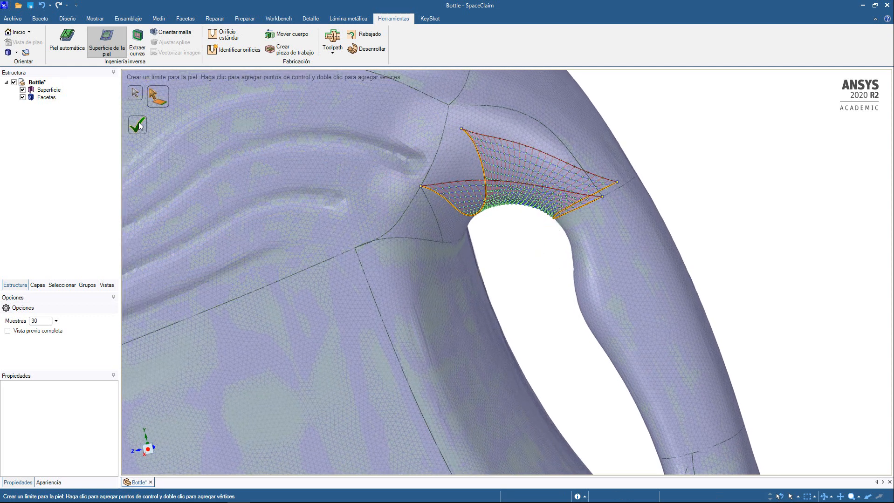
{"action": "left_click", "coordinate": [139, 123]}
Create a side skin patch between the outer upper handle patch and the underside patch, bounded by the ribbed patch.
{"action": "left_click", "coordinate": [525, 183]}
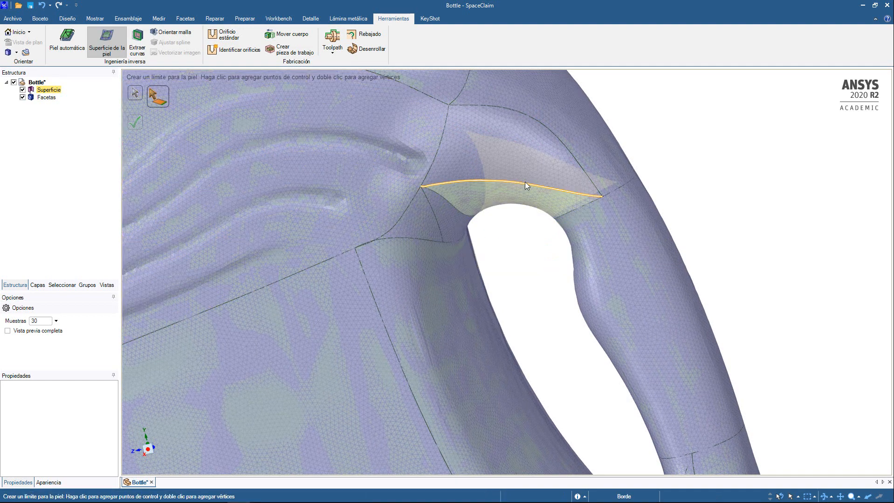
{"action": "left_click", "coordinate": [537, 123]}
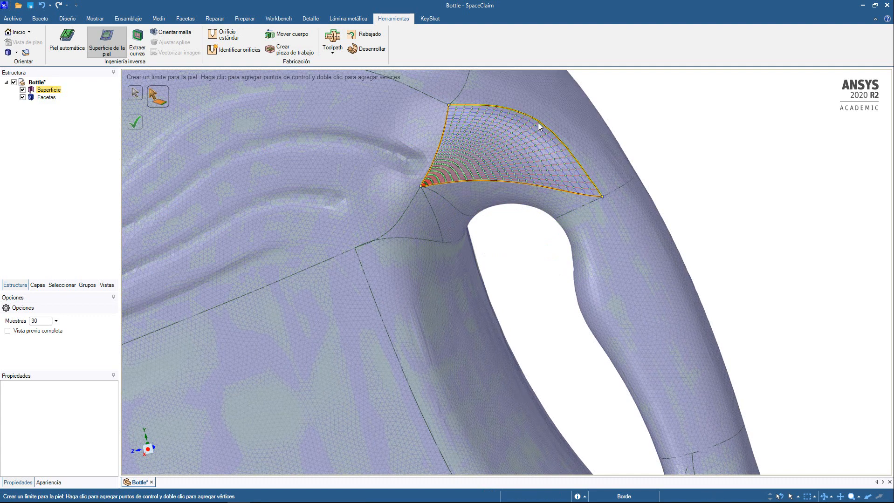
{"action": "left_click", "coordinate": [137, 124]}
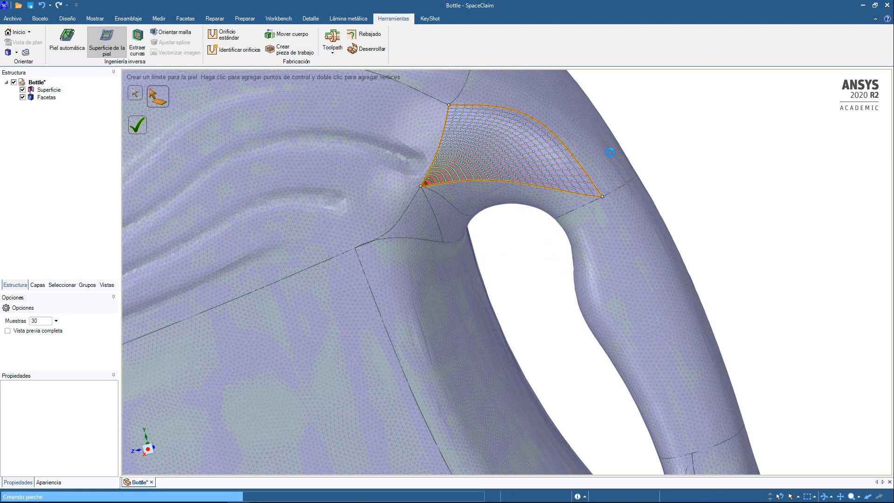
Close the matching side gap on the opposite side of the handle's upper bend with a skin patch and leave the skin tool.
{"action": "middle_click_drag", "start_coordinate": [652, 155], "coordinate": [514, 169]}
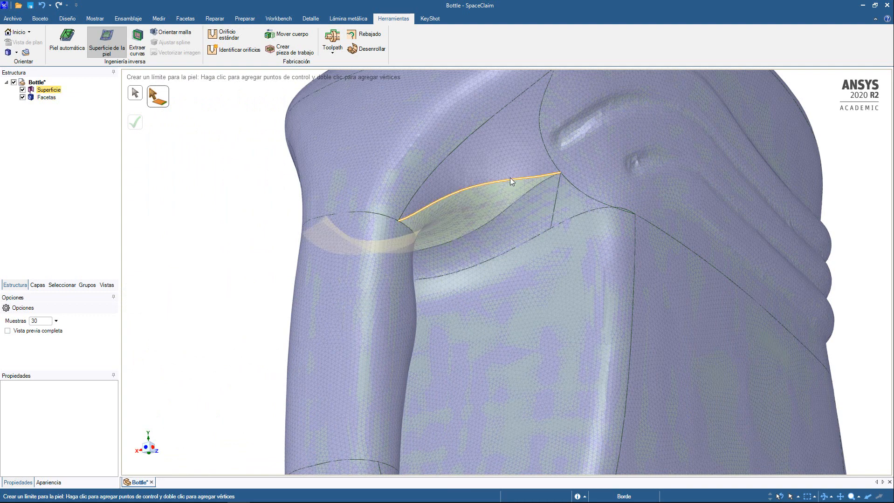
{"action": "left_click", "coordinate": [510, 178]}
{"action": "left_click", "coordinate": [486, 125]}
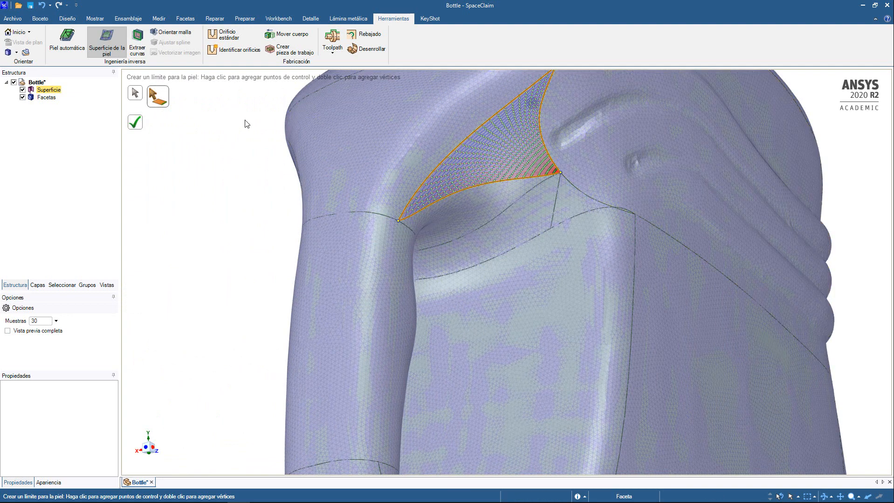
{"action": "left_click", "coordinate": [137, 125]}
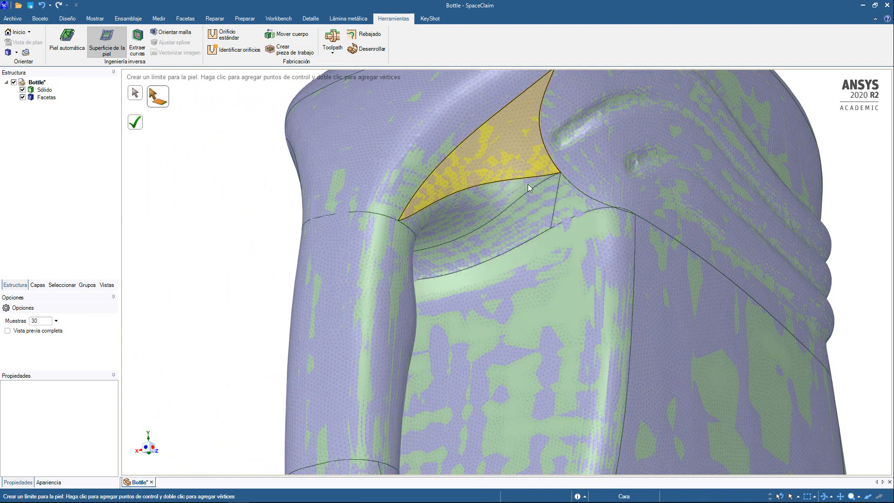
{"action": "middle_click_drag", "start_coordinate": [631, 254], "coordinate": [556, 281]}
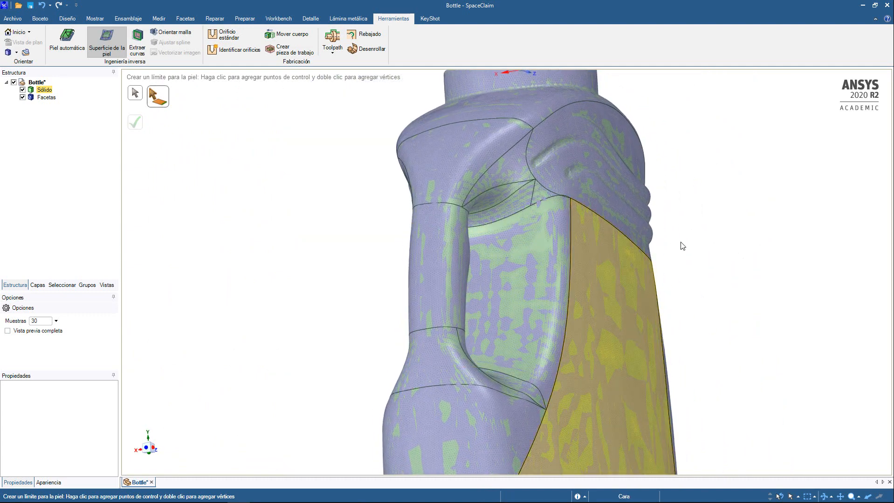
{"action": "key", "text": "Escape"}
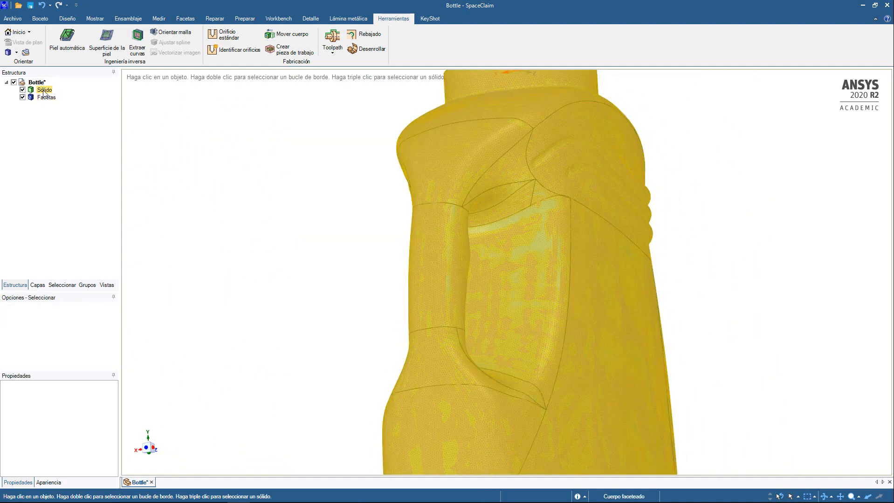
Hide the faceted body and examine the solid bottle's patches around the handle from both sides.
{"action": "left_click", "coordinate": [22, 97]}
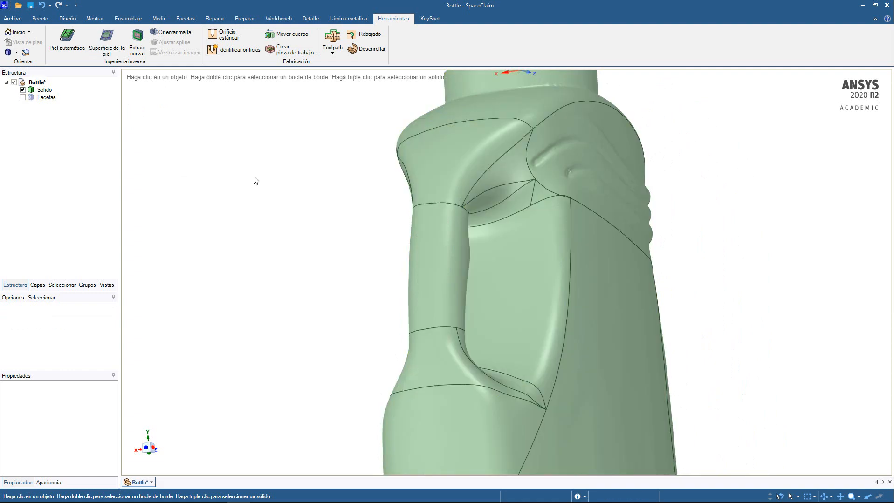
{"action": "middle_click_drag", "start_coordinate": [250, 193], "coordinate": [411, 198]}
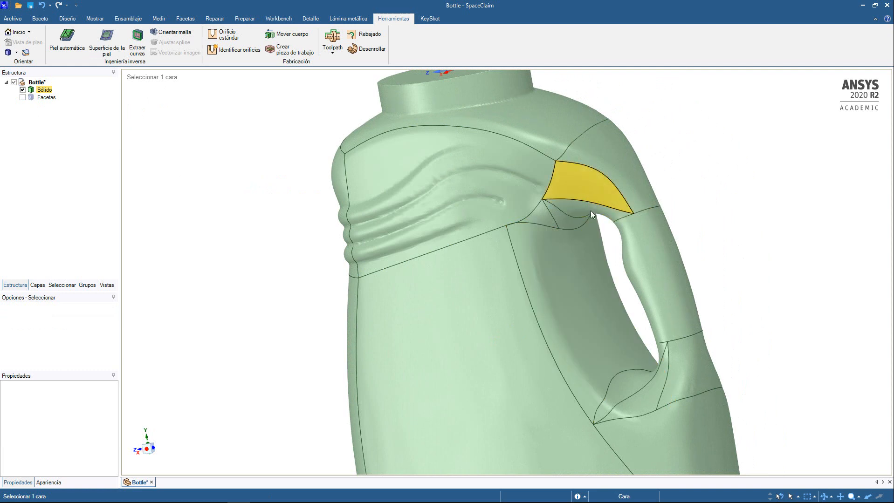
{"action": "middle_click_drag", "start_coordinate": [673, 192], "coordinate": [490, 139]}
{"action": "middle_click_drag", "start_coordinate": [710, 125], "coordinate": [711, 157], "text": "ctrl"}
{"action": "scroll", "coordinate": [711, 158], "scroll_direction": "down", "scroll_amount": 3}
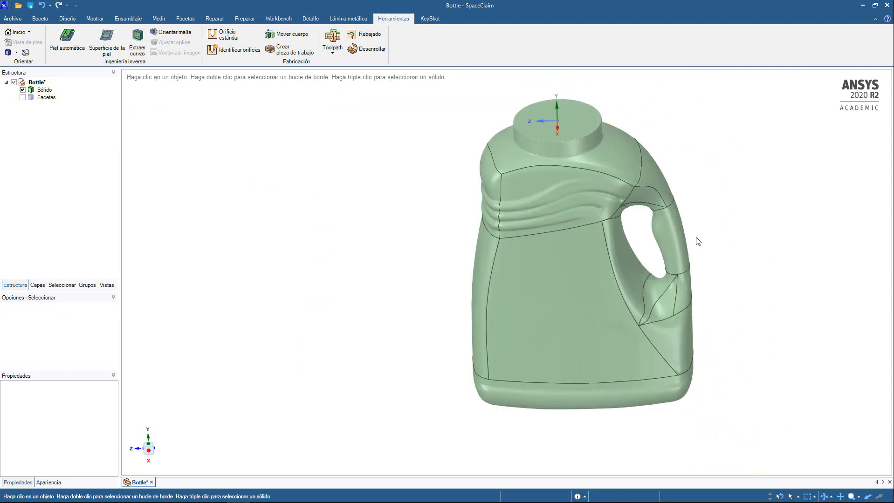
{"action": "mouse_move", "coordinate": [696, 237]}
{"action": "middle_mouse_down"}
{"action": "mouse_move", "coordinate": [709, 206]}
{"action": "mouse_move", "coordinate": [694, 242]}
{"action": "middle_mouse_up"}
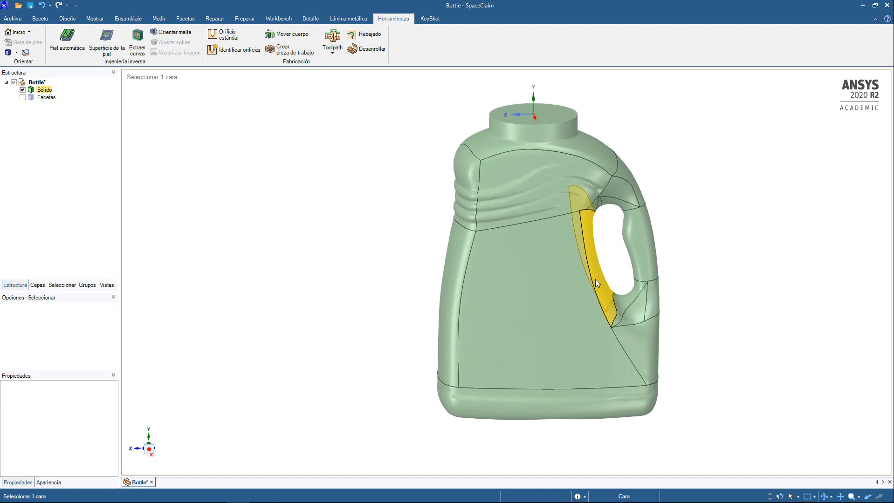
{"action": "scroll", "coordinate": [609, 281], "scroll_direction": "up", "scroll_amount": 3}
{"action": "middle_click_drag", "start_coordinate": [617, 220], "coordinate": [611, 158]}
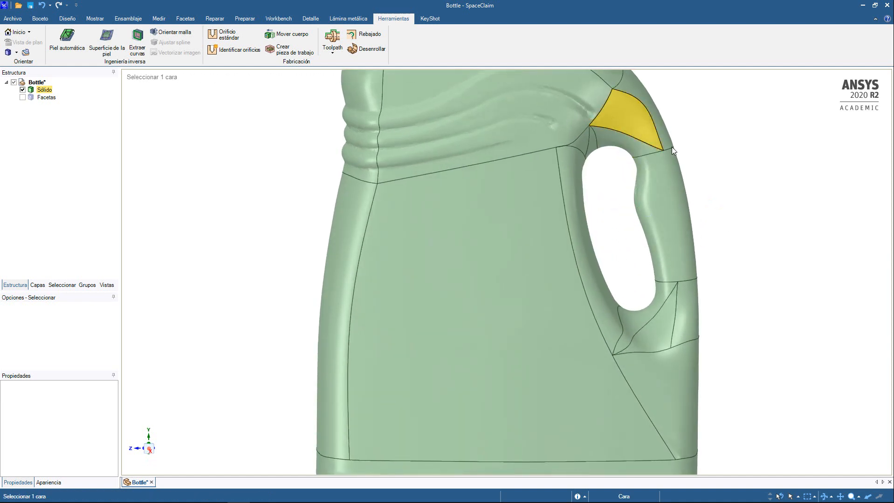
{"action": "middle_click_drag", "start_coordinate": [669, 156], "coordinate": [547, 169]}
{"action": "middle_click_drag", "start_coordinate": [610, 221], "coordinate": [505, 211], "text": "ctrl"}
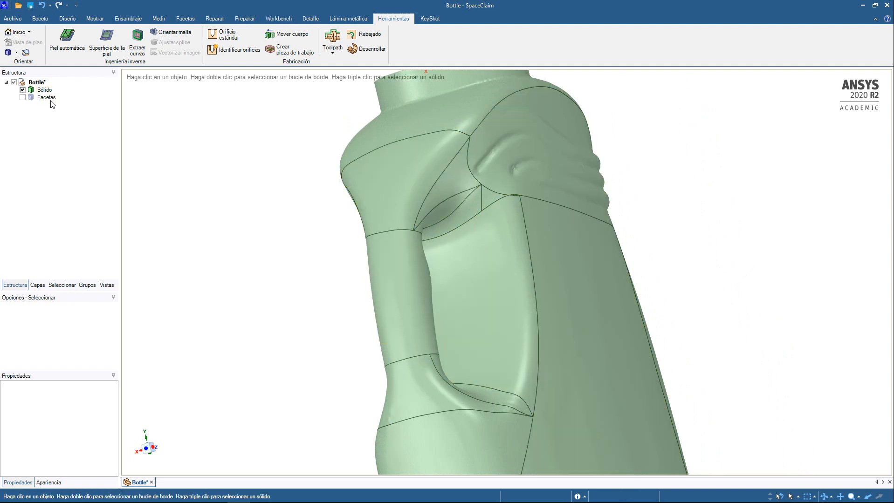
{"action": "middle_click_drag", "start_coordinate": [448, 224], "coordinate": [488, 245]}
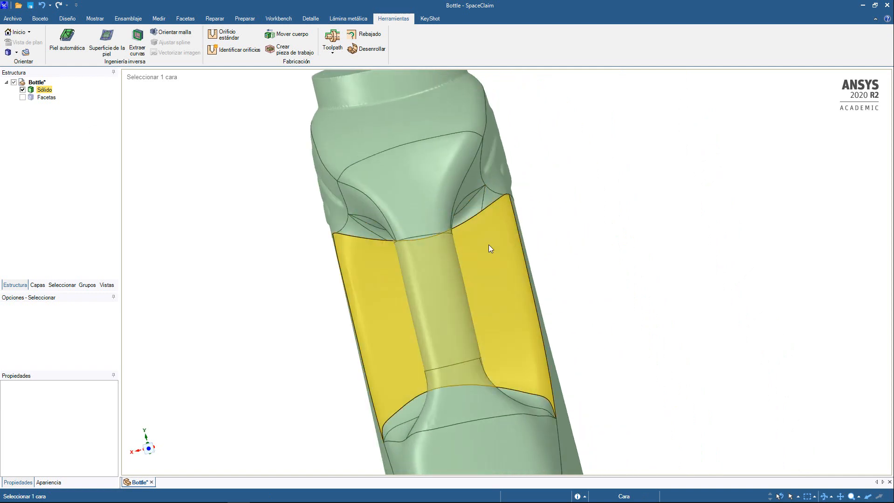
{"action": "scroll", "coordinate": [447, 279], "scroll_direction": "up", "scroll_amount": 3}
{"action": "middle_click_drag", "start_coordinate": [537, 270], "coordinate": [609, 256]}
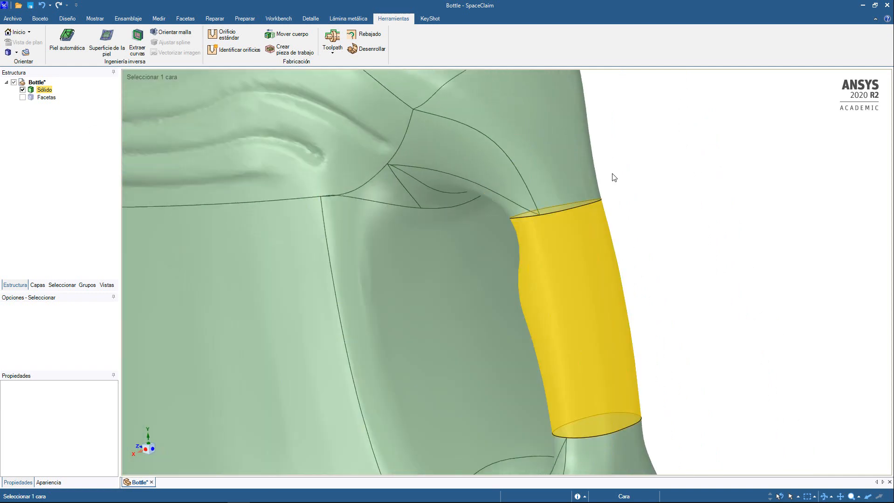
{"action": "scroll", "coordinate": [664, 198], "scroll_direction": "down", "scroll_amount": 3}
{"action": "middle_click_drag", "start_coordinate": [664, 246], "coordinate": [611, 197], "text": "ctrl"}
{"action": "middle_click_drag", "start_coordinate": [697, 244], "coordinate": [672, 250]}
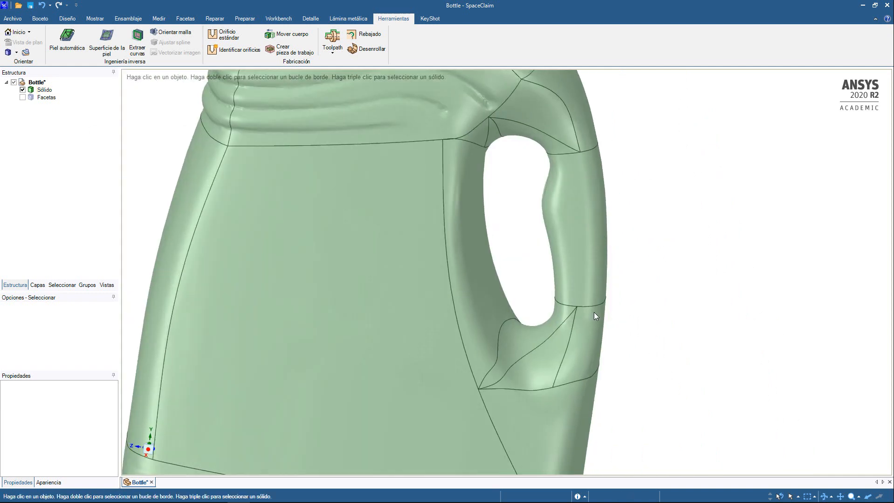
Examine the corner where the patches meet at the grip's lower edge and the overall shape of the solid.
{"action": "scroll", "coordinate": [570, 308], "scroll_direction": "up", "scroll_amount": 5}
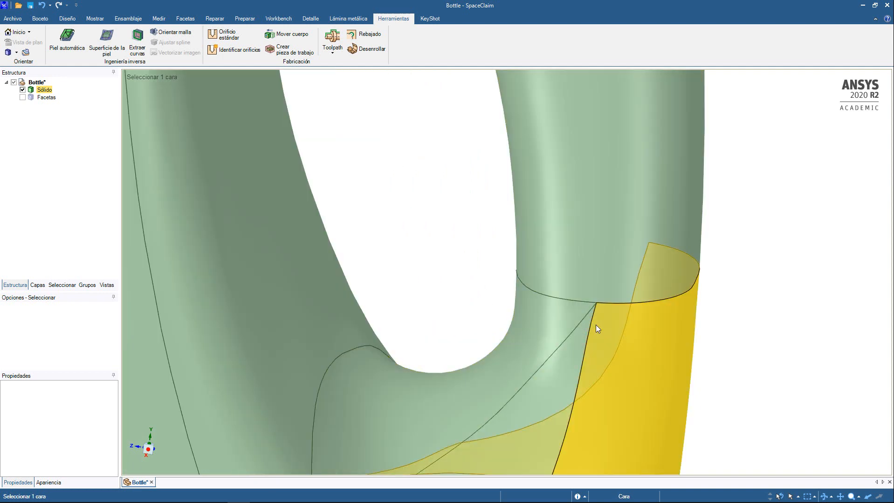
{"action": "scroll", "coordinate": [594, 304], "scroll_direction": "up", "scroll_amount": 5}
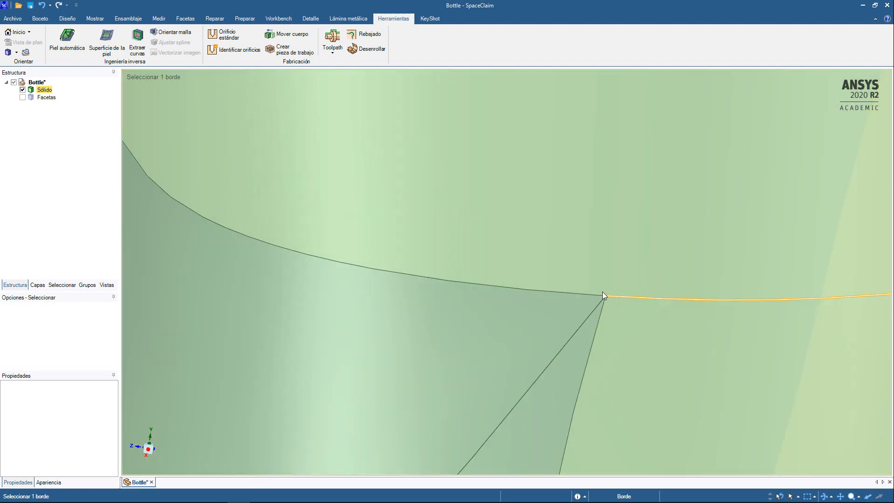
{"action": "scroll", "coordinate": [603, 291], "scroll_direction": "down", "scroll_amount": 10}
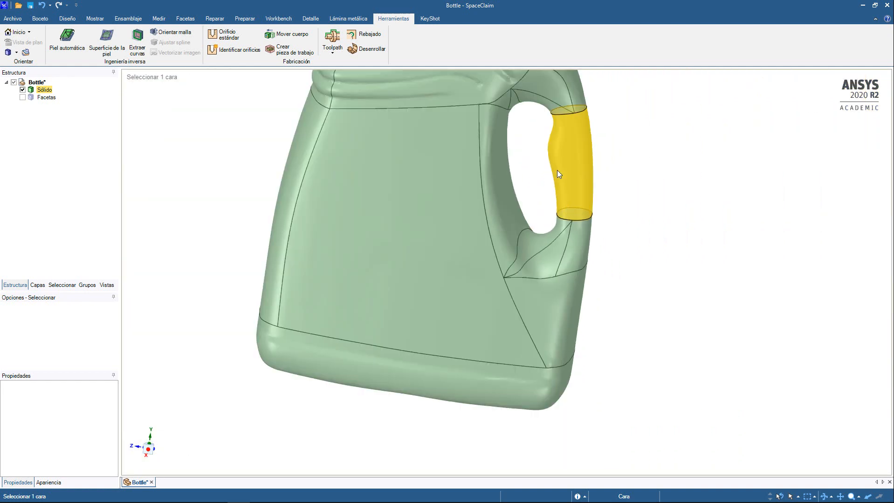
{"action": "middle_click_drag", "start_coordinate": [573, 192], "coordinate": [654, 299], "text": "ctrl"}
{"action": "middle_click_drag", "start_coordinate": [668, 255], "coordinate": [662, 255]}
{"action": "scroll", "coordinate": [662, 255], "scroll_direction": "down", "scroll_amount": 3}
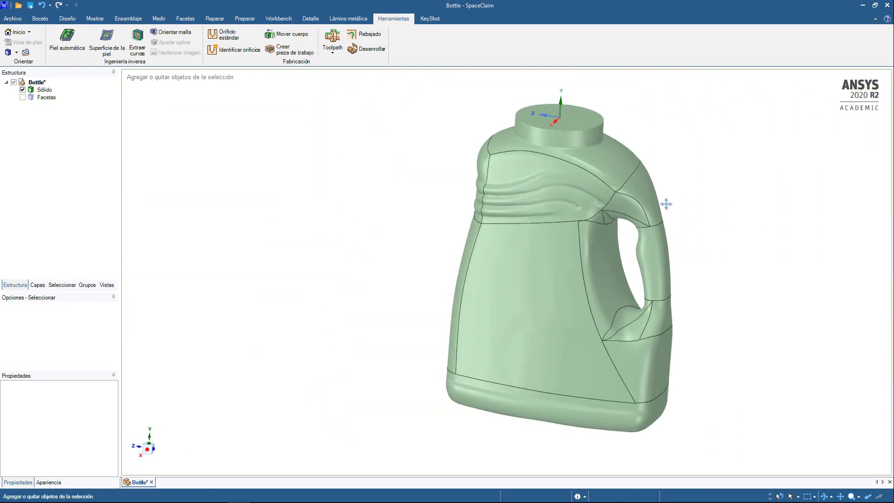
{"action": "middle_click_drag", "start_coordinate": [667, 204], "coordinate": [614, 220], "text": "ctrl"}
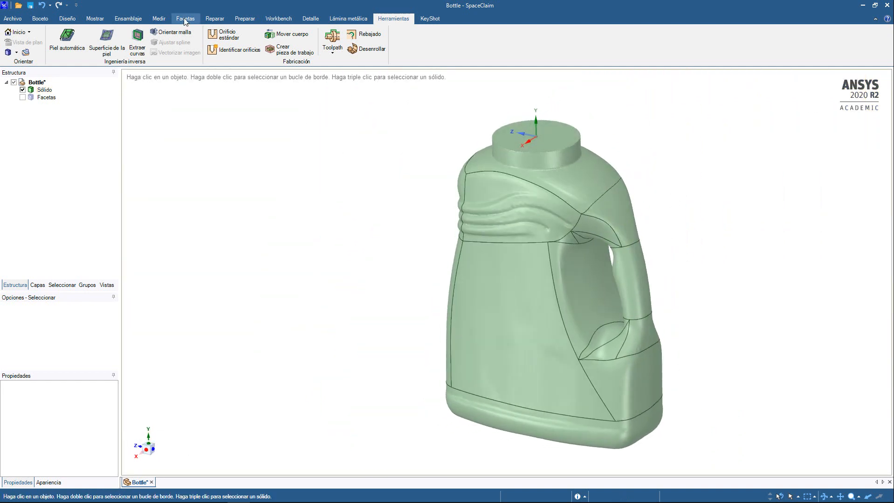
Check the bottle for unstitched surface edges with the Stitch repair tool and examine the patches below the handle's upper bend.
{"action": "left_click", "coordinate": [219, 19]}
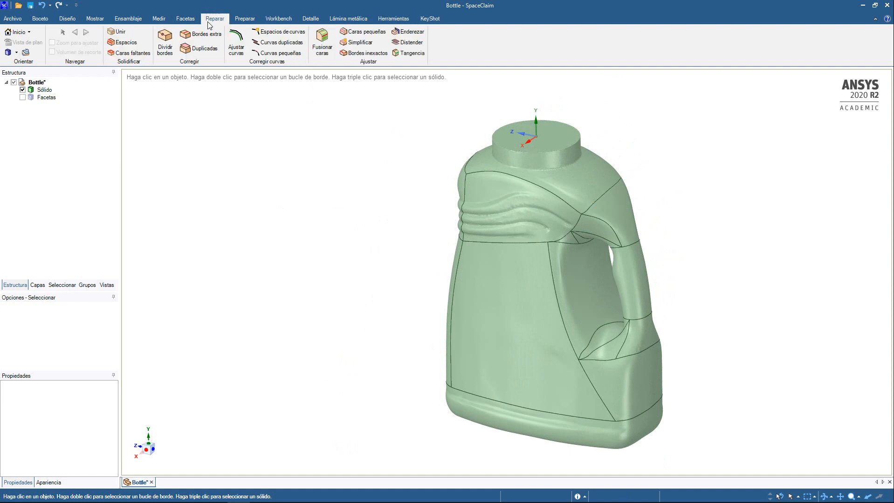
{"action": "left_click", "coordinate": [125, 32]}
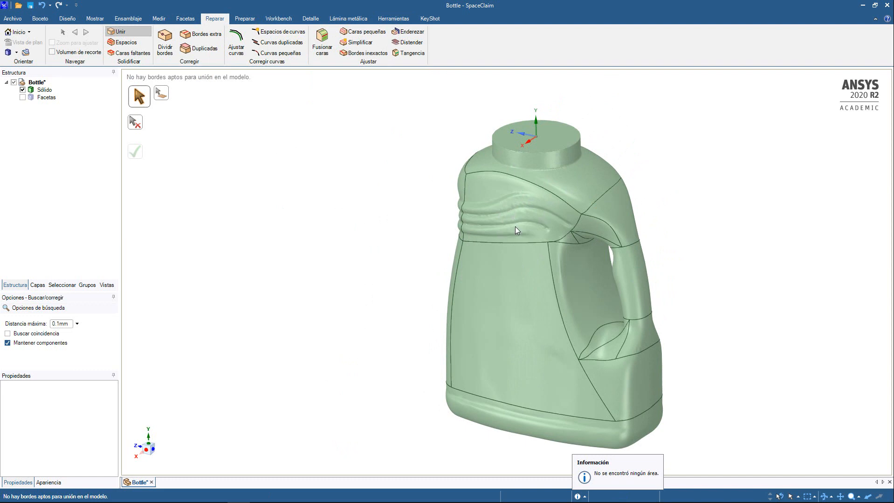
{"action": "left_click", "coordinate": [43, 91]}
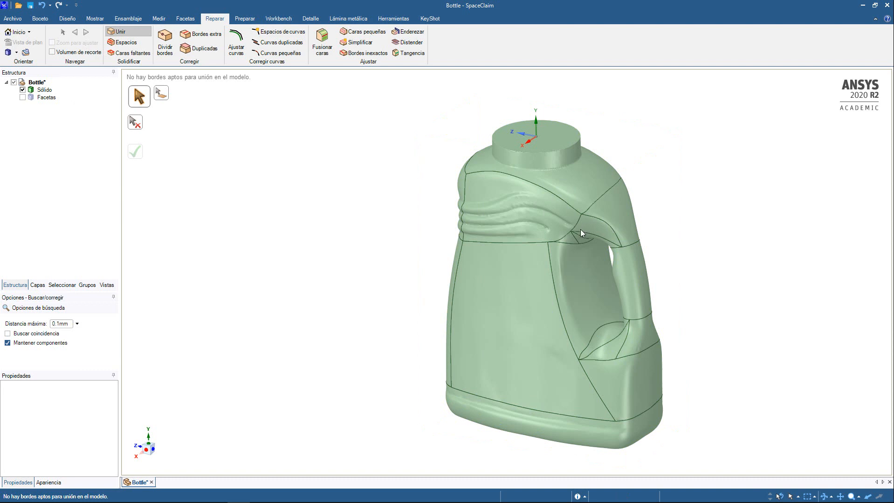
{"action": "scroll", "coordinate": [592, 229], "scroll_direction": "up", "scroll_amount": 3}
{"action": "scroll", "coordinate": [611, 224], "scroll_direction": "up", "scroll_amount": 2}
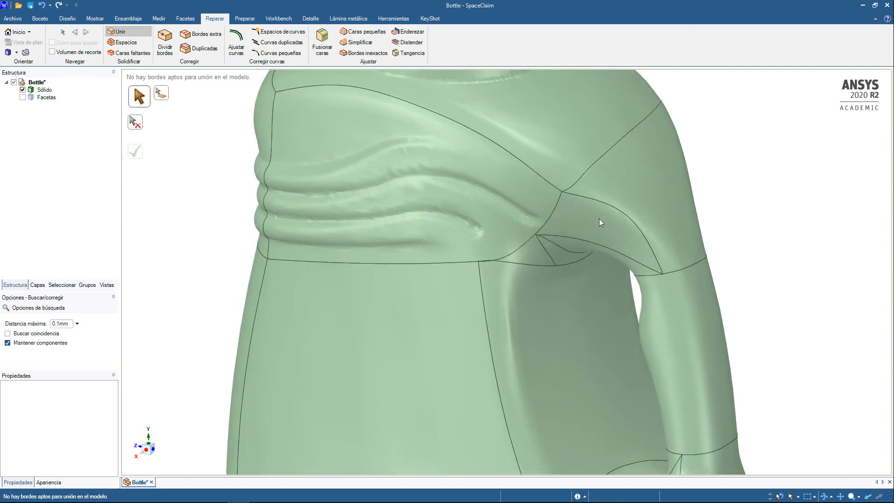
{"action": "scroll", "coordinate": [360, 140], "scroll_direction": "down", "scroll_amount": 1}
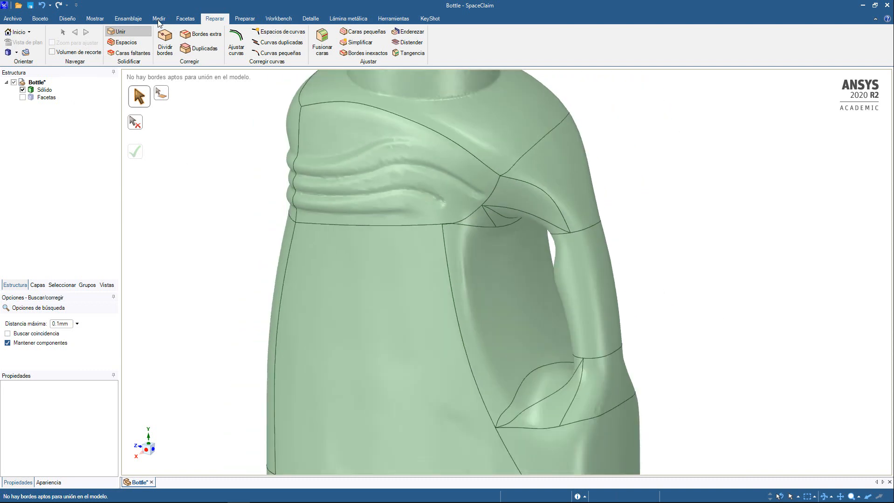
Check the bottle for gaps and missing faces with the repair tools, and leave the repair check.
{"action": "left_click", "coordinate": [131, 44]}
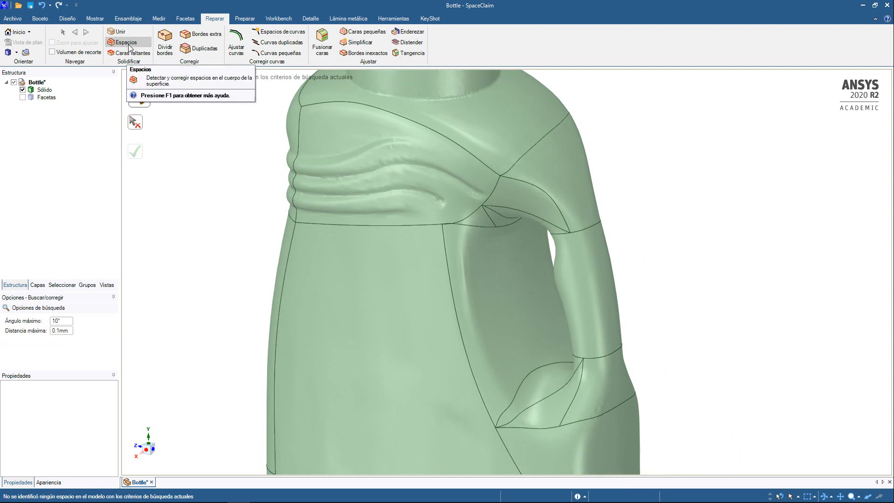
{"action": "left_click", "coordinate": [131, 52]}
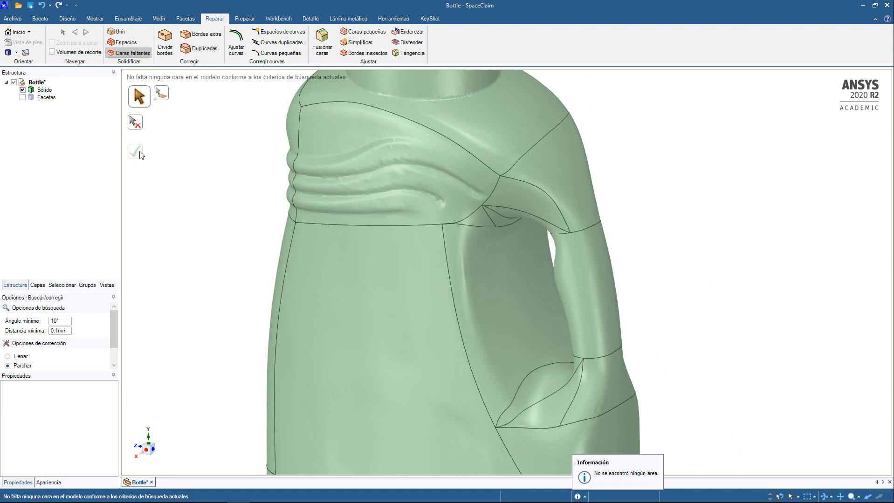
{"action": "key", "text": "Escape"}
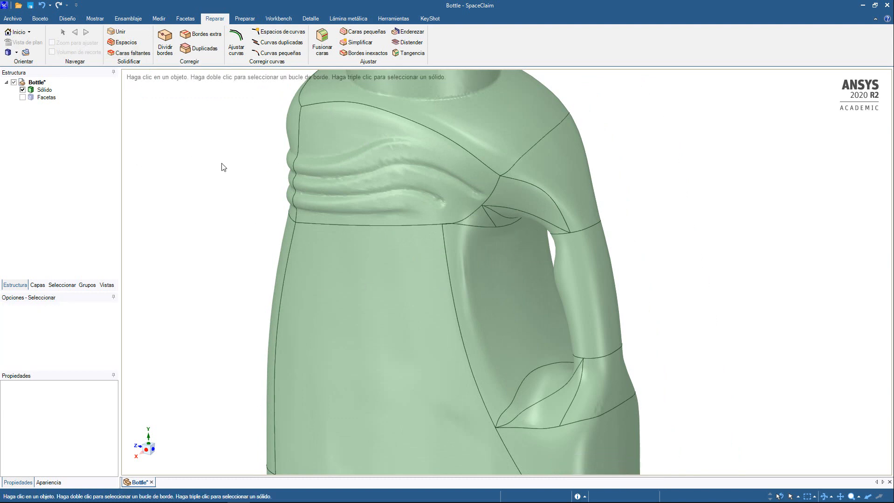
Compare the finished solid with the original mesh by viewing the solid alone, the faceted body alone, and both overlaid.
{"action": "scroll", "coordinate": [224, 181], "scroll_direction": "down", "scroll_amount": 3}
{"action": "middle_click_drag", "start_coordinate": [226, 193], "coordinate": [280, 242]}
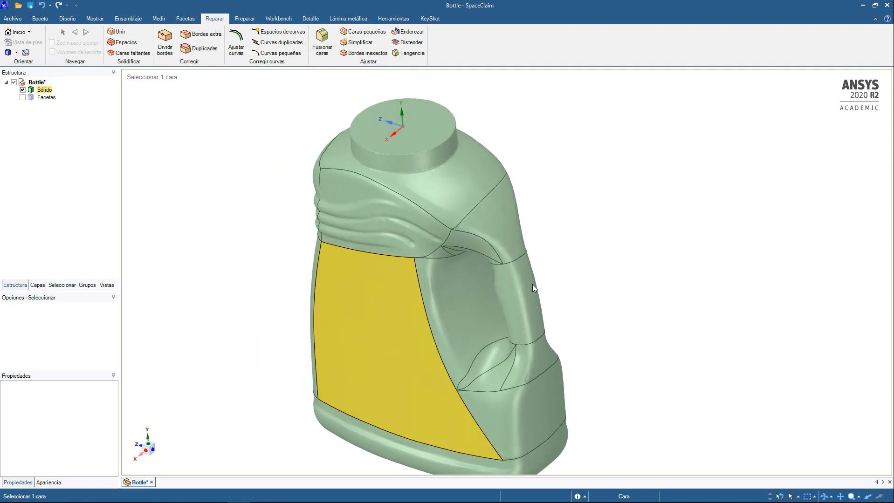
{"action": "middle_click_drag", "start_coordinate": [533, 279], "coordinate": [563, 256]}
{"action": "scroll", "coordinate": [547, 273], "scroll_direction": "up", "scroll_amount": 2}
{"action": "middle_click_drag", "start_coordinate": [567, 311], "coordinate": [602, 182]}
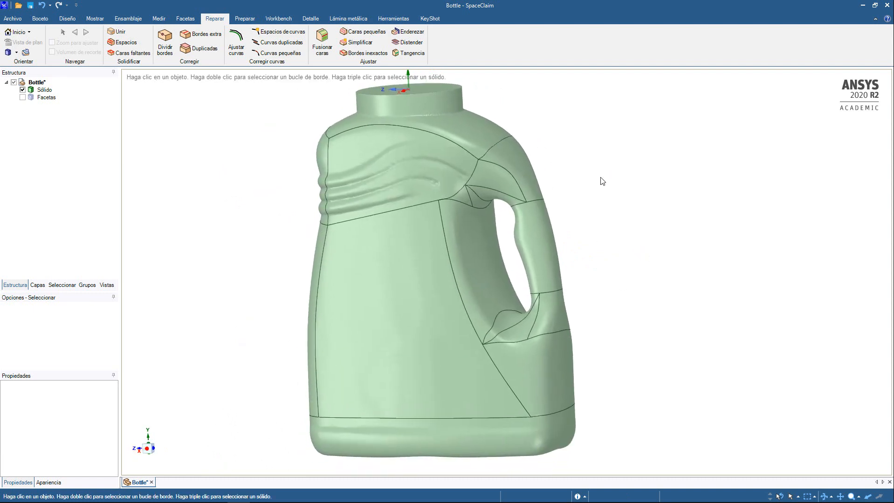
{"action": "left_click", "coordinate": [23, 90]}
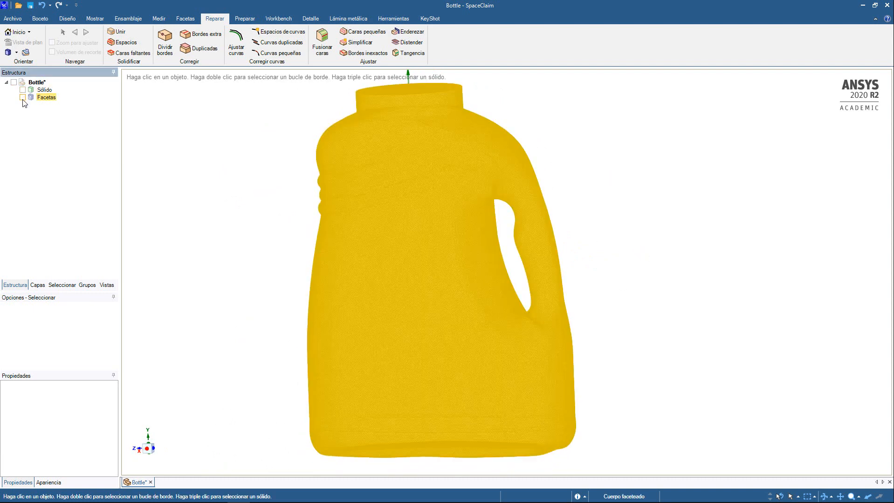
{"action": "left_click", "coordinate": [22, 97]}
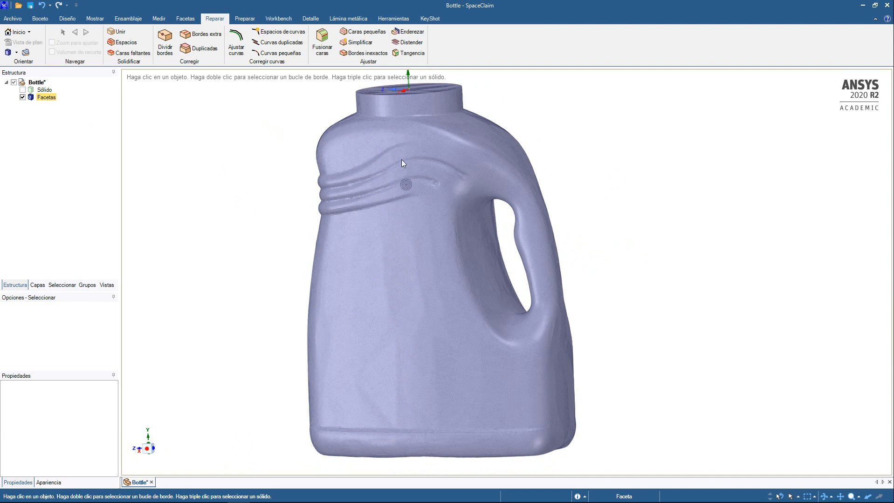
{"action": "middle_click_drag", "start_coordinate": [471, 206], "coordinate": [420, 196]}
{"action": "left_click", "coordinate": [23, 90]}
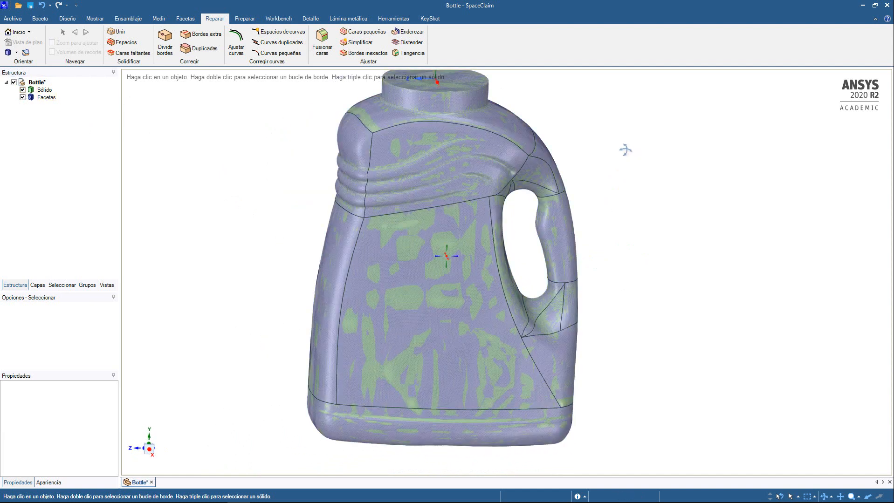
Examine how closely the overlaid solid and mesh match around the front ribs, the handle's upper bend and the whole bottle.
{"action": "middle_click_drag", "start_coordinate": [625, 150], "coordinate": [563, 127]}
{"action": "scroll", "coordinate": [483, 183], "scroll_direction": "up", "scroll_amount": 5}
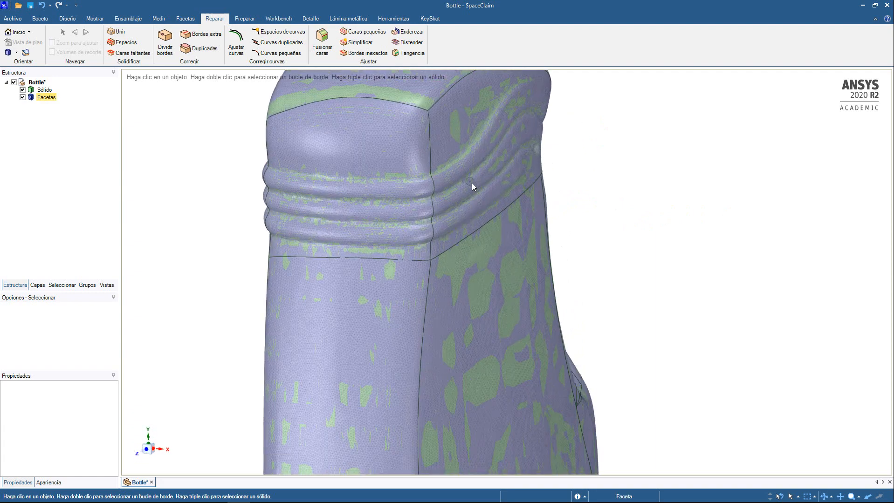
{"action": "scroll", "coordinate": [472, 184], "scroll_direction": "up", "scroll_amount": 3}
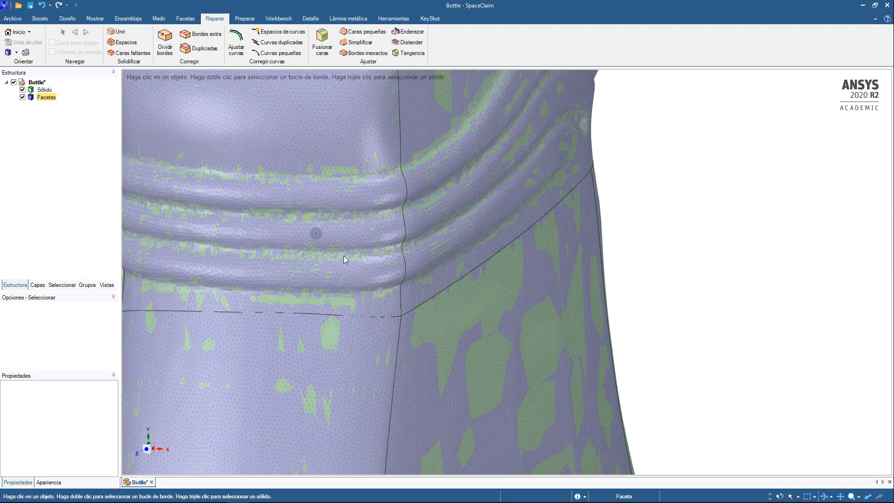
{"action": "scroll", "coordinate": [327, 210], "scroll_direction": "down", "scroll_amount": 6}
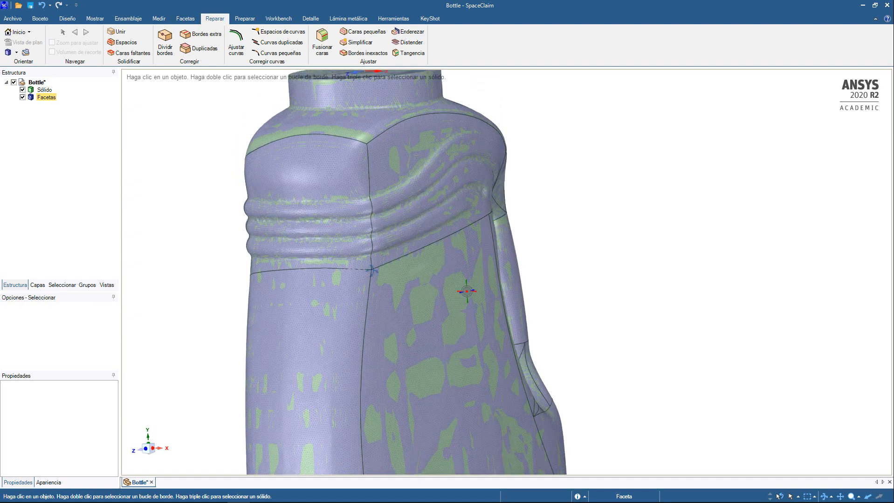
{"action": "middle_click_drag", "start_coordinate": [467, 292], "coordinate": [593, 225]}
{"action": "scroll", "coordinate": [593, 225], "scroll_direction": "up", "scroll_amount": 8}
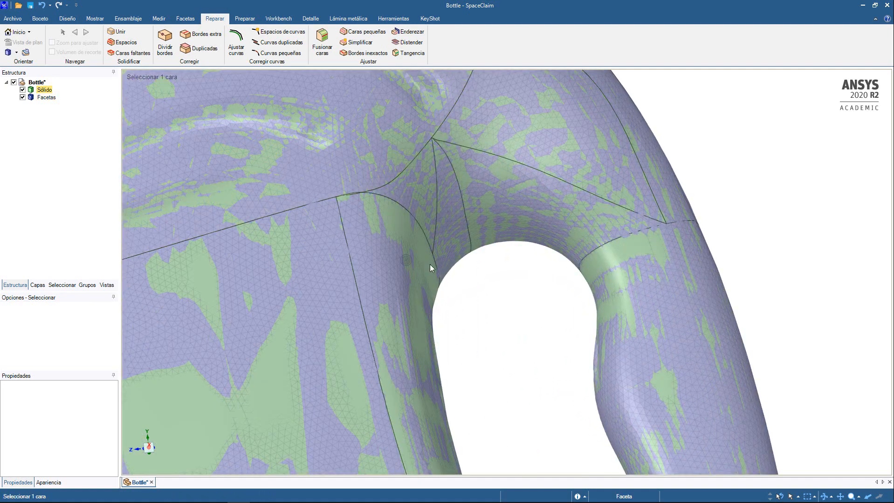
{"action": "middle_click_drag", "start_coordinate": [431, 264], "coordinate": [457, 195]}
{"action": "scroll", "coordinate": [459, 198], "scroll_direction": "down", "scroll_amount": 5}
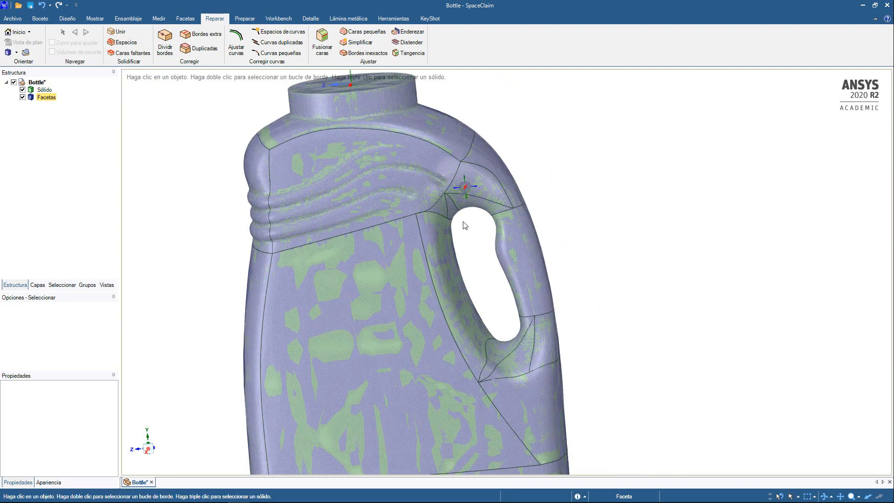
{"action": "mouse_move", "coordinate": [473, 260]}
{"action": "middle_mouse_down"}
{"action": "mouse_move", "coordinate": [460, 254]}
{"action": "mouse_move", "coordinate": [488, 255]}
{"action": "mouse_move", "coordinate": [579, 221]}
{"action": "mouse_move", "coordinate": [608, 191]}
{"action": "middle_mouse_up"}
{"action": "scroll", "coordinate": [587, 219], "scroll_direction": "down", "scroll_amount": 4}
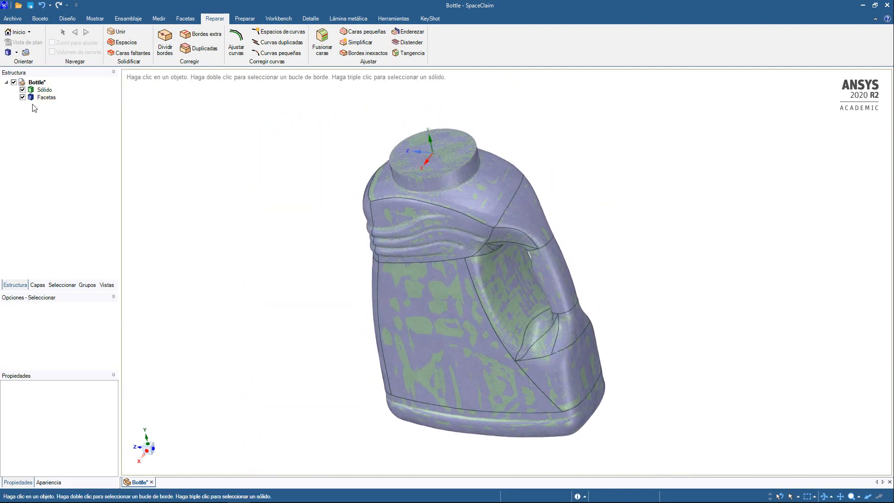
Hide the faceted body and inspect the solid's interior in a section through the lengthwise mid-plane, returning to the full 3D view.
{"action": "left_click", "coordinate": [47, 97]}
{"action": "left_click", "coordinate": [22, 97]}
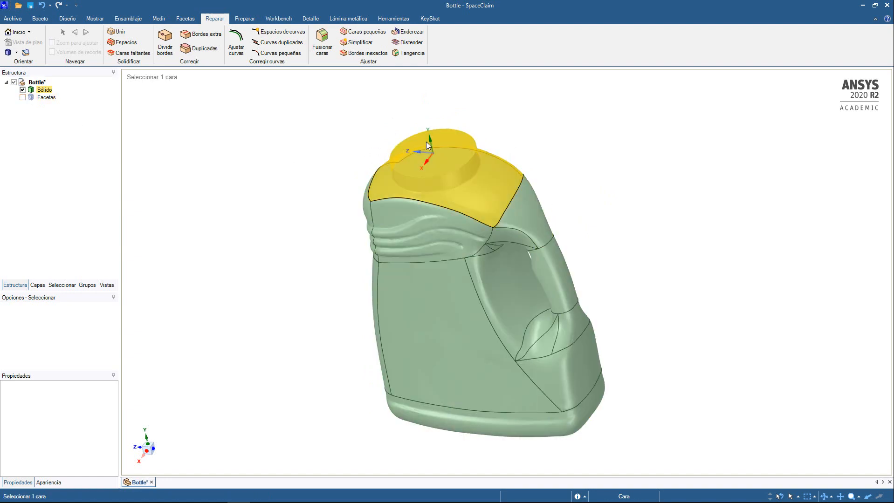
{"action": "key", "text": "x"}
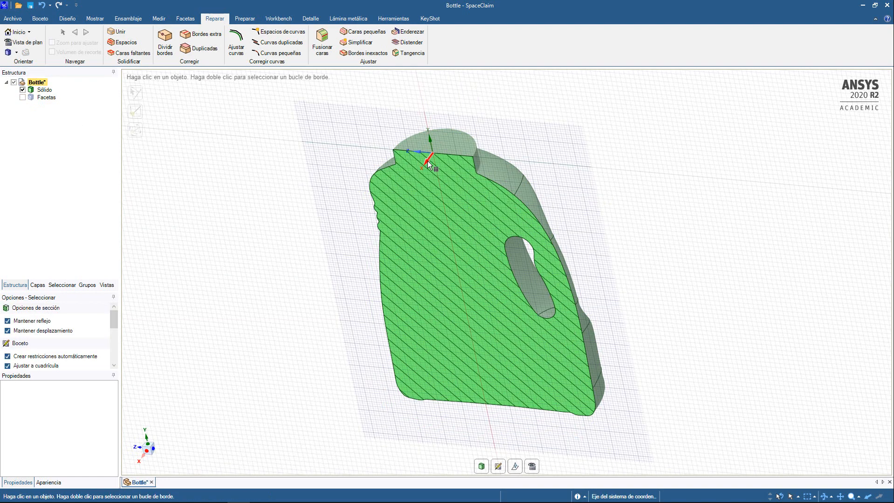
{"action": "key", "text": "v"}
{"action": "scroll", "coordinate": [440, 282], "scroll_direction": "up", "scroll_amount": 5}
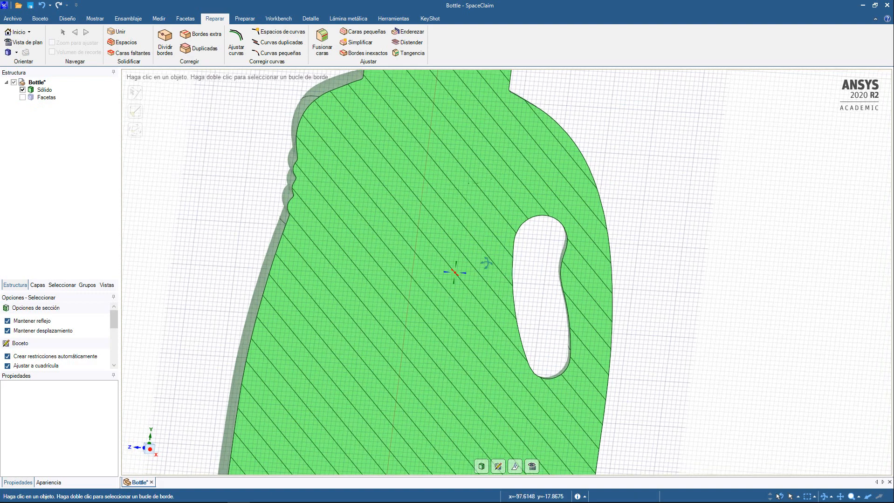
{"action": "mouse_move", "coordinate": [487, 264]}
{"action": "middle_mouse_down"}
{"action": "mouse_move", "coordinate": [411, 213]}
{"action": "mouse_move", "coordinate": [435, 245]}
{"action": "mouse_move", "coordinate": [425, 289]}
{"action": "mouse_move", "coordinate": [439, 184]}
{"action": "middle_mouse_up"}
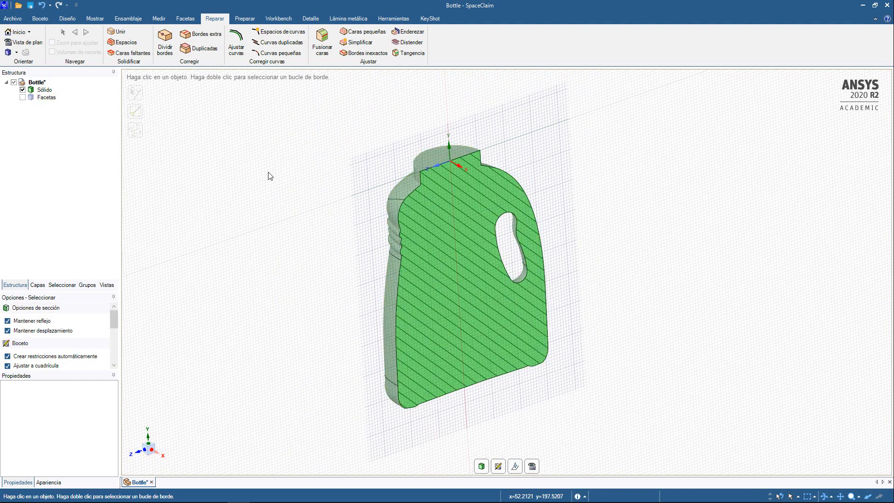
{"action": "key", "text": "d"}
Examine the finished solid's patch layout from both sides, including the handle, ribs and large side panels.
{"action": "middle_click_drag", "start_coordinate": [585, 198], "coordinate": [569, 163]}
{"action": "scroll", "coordinate": [621, 233], "scroll_direction": "up", "scroll_amount": 2}
{"action": "middle_click_drag", "start_coordinate": [555, 232], "coordinate": [517, 219]}
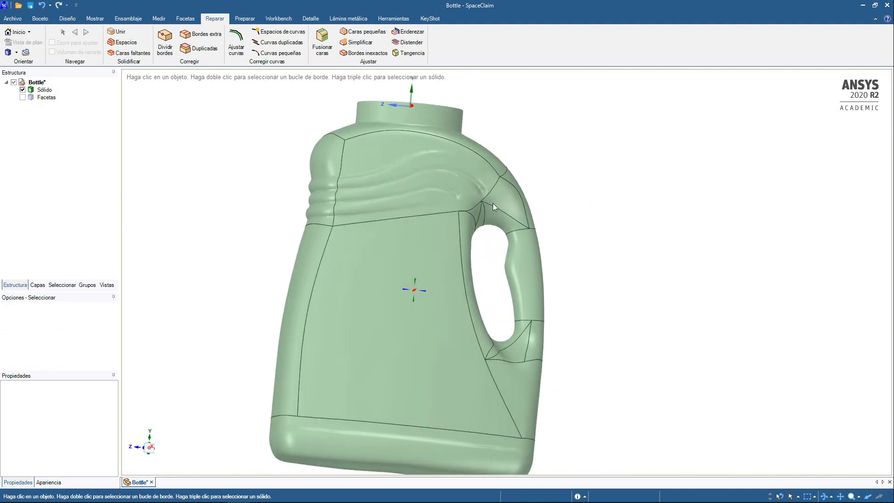
{"action": "left_click", "coordinate": [393, 19]}
{"action": "middle_click_drag", "start_coordinate": [569, 236], "coordinate": [515, 236]}
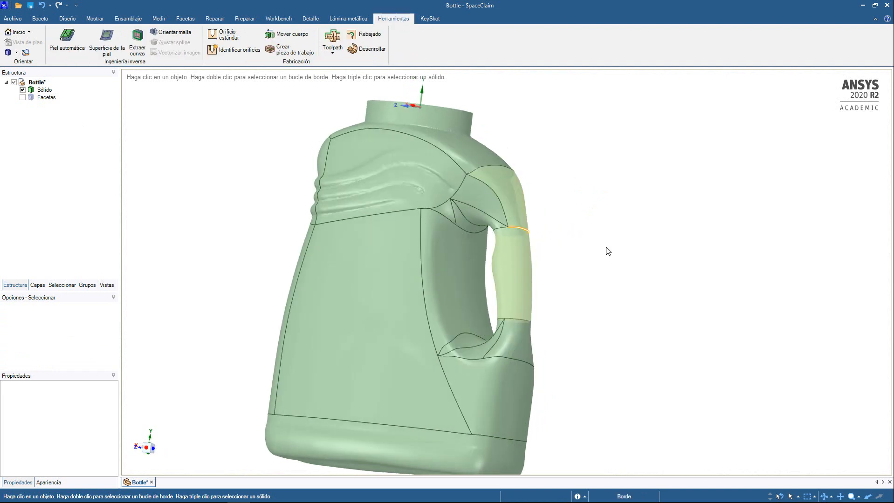
{"action": "middle_click_drag", "start_coordinate": [607, 250], "coordinate": [455, 238]}
{"action": "middle_click_drag", "start_coordinate": [538, 241], "coordinate": [443, 239]}
{"action": "middle_click_drag", "start_coordinate": [605, 250], "coordinate": [526, 226]}
{"action": "middle_click_drag", "start_coordinate": [532, 218], "coordinate": [500, 230]}
{"action": "left_click", "coordinate": [445, 241]}
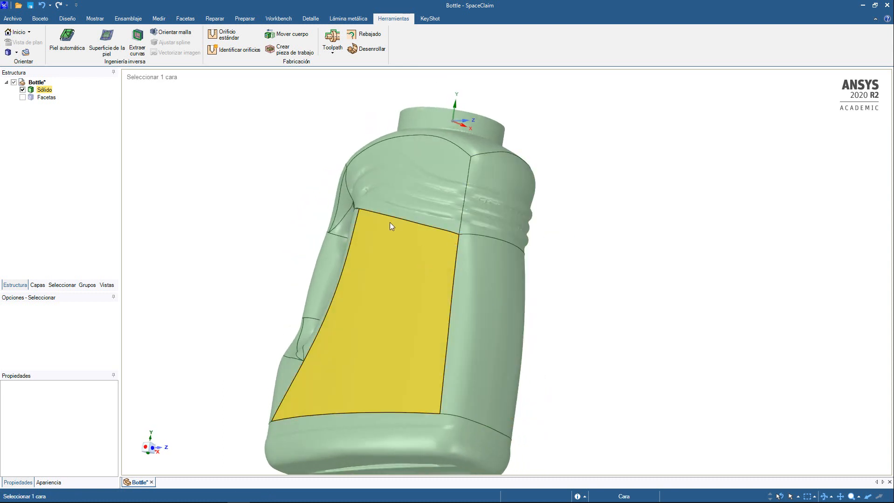
{"action": "middle_click_drag", "start_coordinate": [601, 215], "coordinate": [603, 190]}
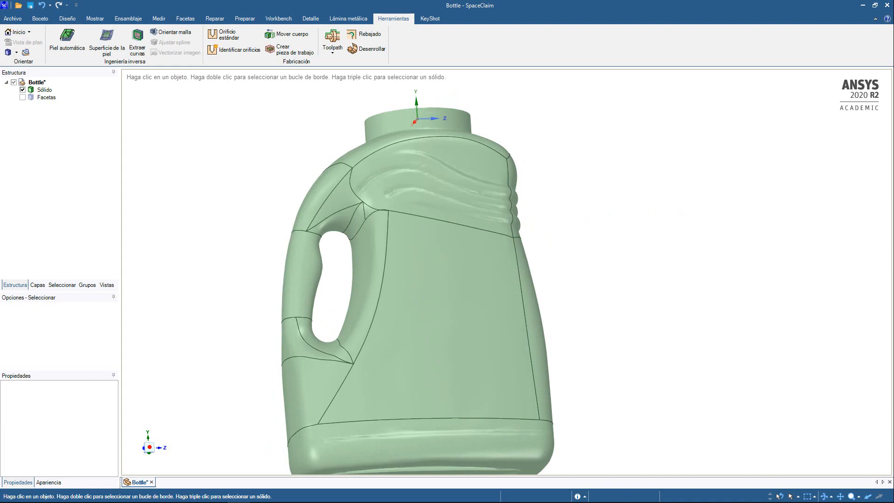